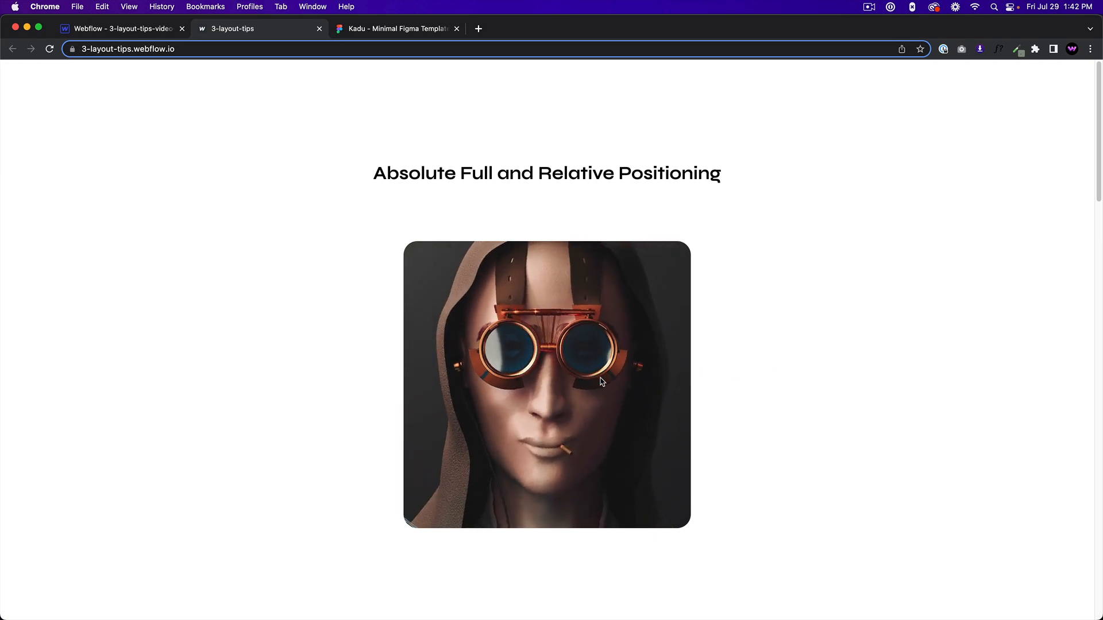
Examine the absolute positioning and flexbox image examples on the published 3-layout-tips page.
{"action": "scroll", "coordinate": [784, 364], "scroll_direction": "down", "scroll_amount": 1}
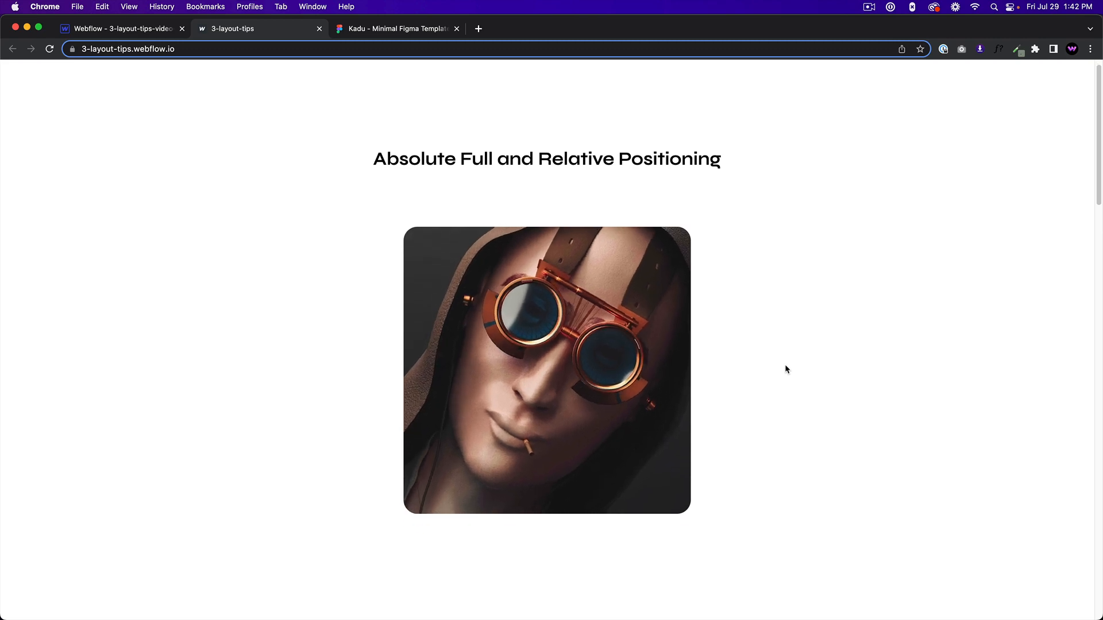
{"action": "scroll", "coordinate": [785, 364], "scroll_direction": "down", "scroll_amount": 2}
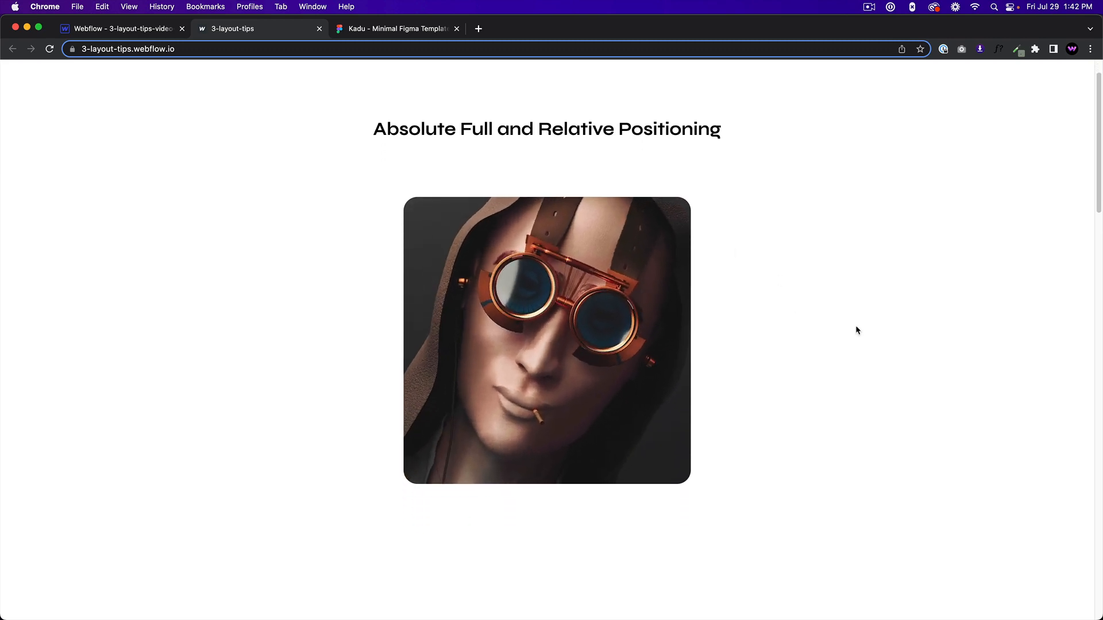
{"action": "scroll", "coordinate": [856, 330], "scroll_direction": "down", "scroll_amount": 5}
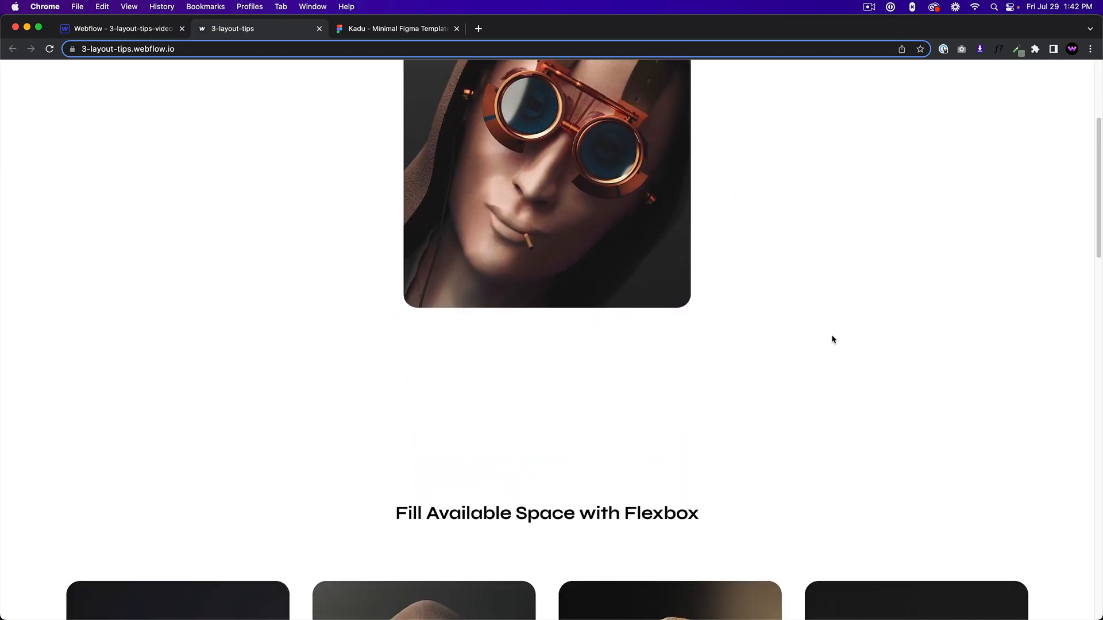
{"action": "scroll", "coordinate": [831, 339], "scroll_direction": "down", "scroll_amount": 7}
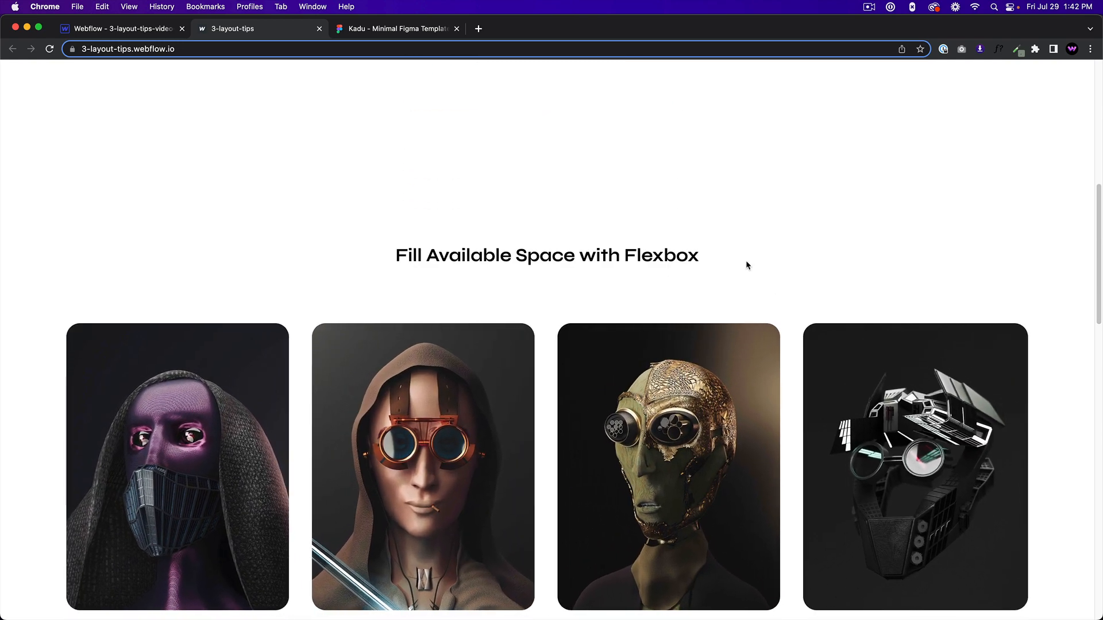
{"action": "scroll", "coordinate": [747, 264], "scroll_direction": "down", "scroll_amount": 1}
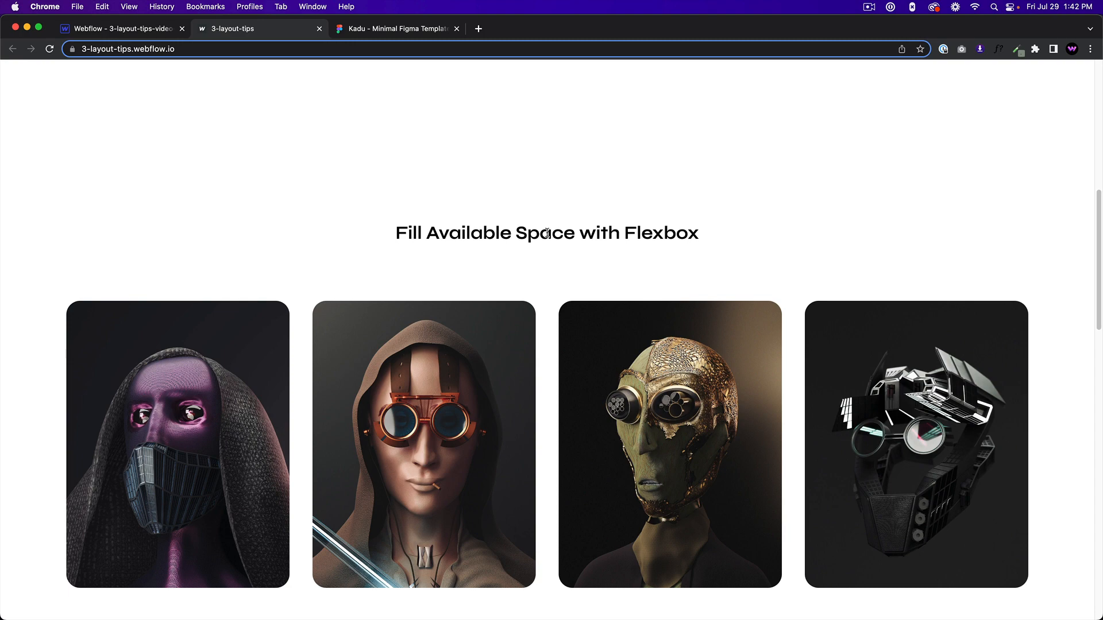
{"action": "scroll", "coordinate": [310, 241], "scroll_direction": "down", "scroll_amount": 1}
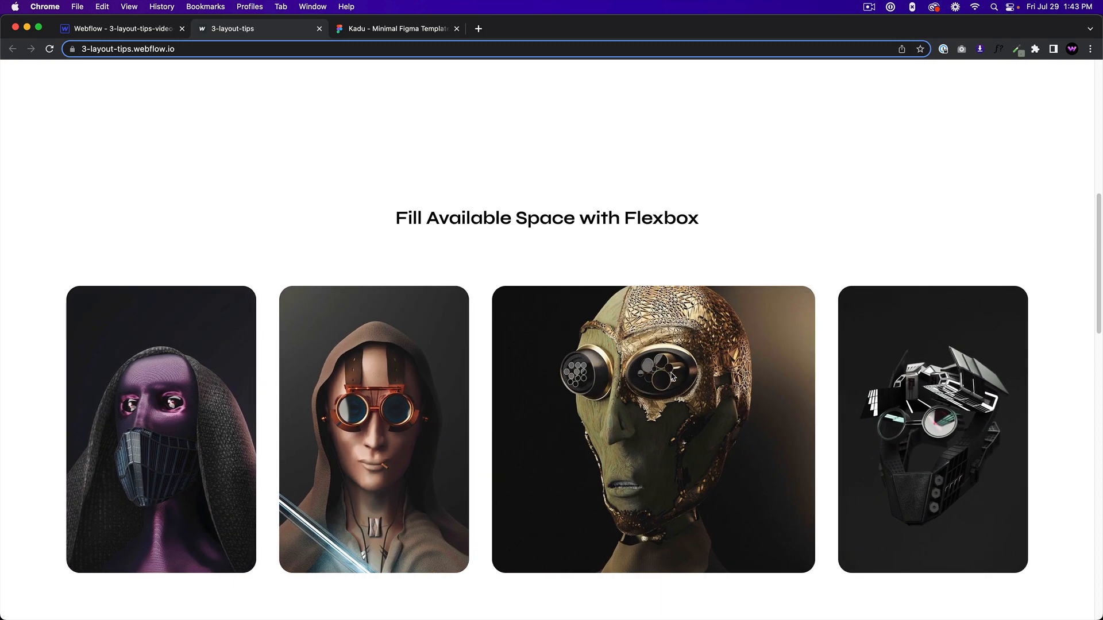
{"action": "scroll", "coordinate": [850, 367], "scroll_direction": "down", "scroll_amount": 3}
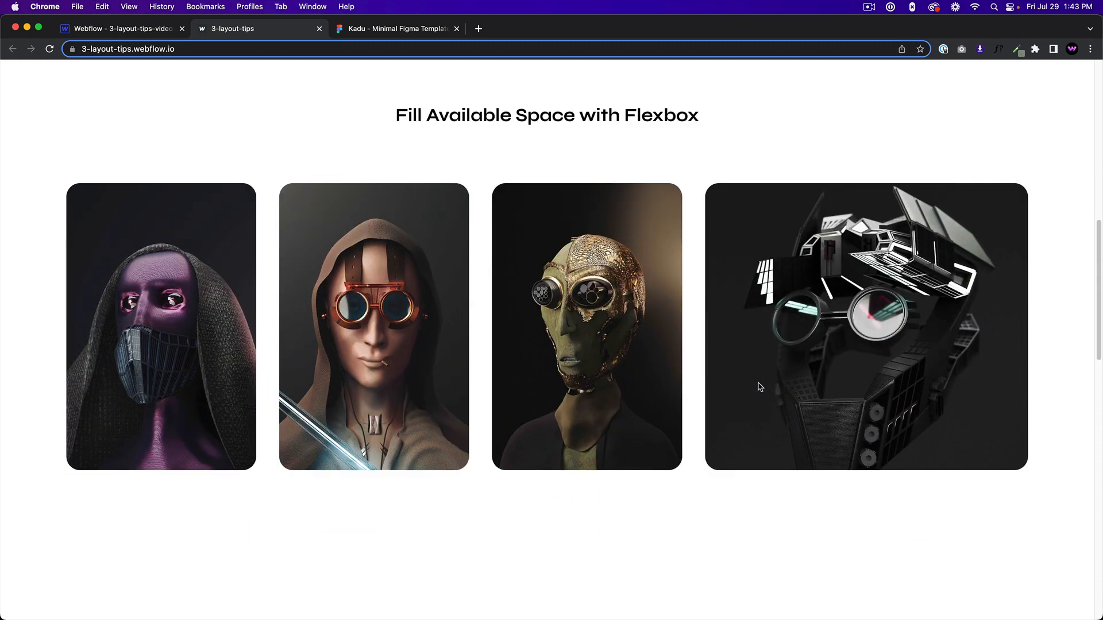
{"action": "scroll", "coordinate": [746, 396], "scroll_direction": "down", "scroll_amount": 8}
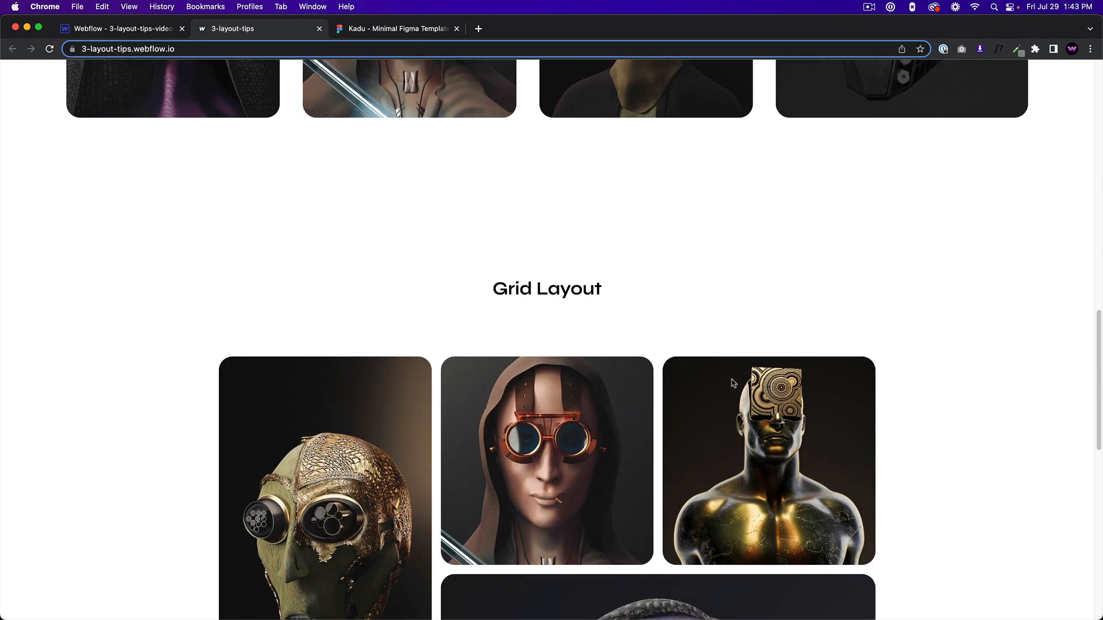
Compare the page's Grid Layout section with the image grid in the Kadu Minimal Figma Template.
{"action": "scroll", "coordinate": [689, 350], "scroll_direction": "down", "scroll_amount": 5}
{"action": "scroll", "coordinate": [632, 264], "scroll_direction": "up", "scroll_amount": 1}
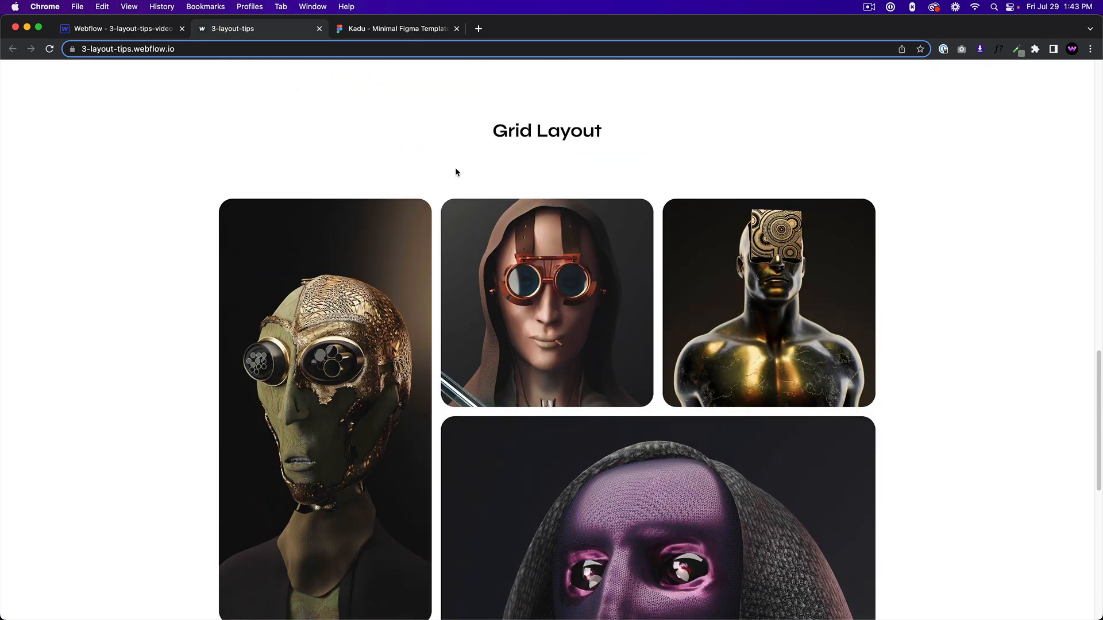
{"action": "scroll", "coordinate": [608, 329], "scroll_direction": "down", "scroll_amount": 2}
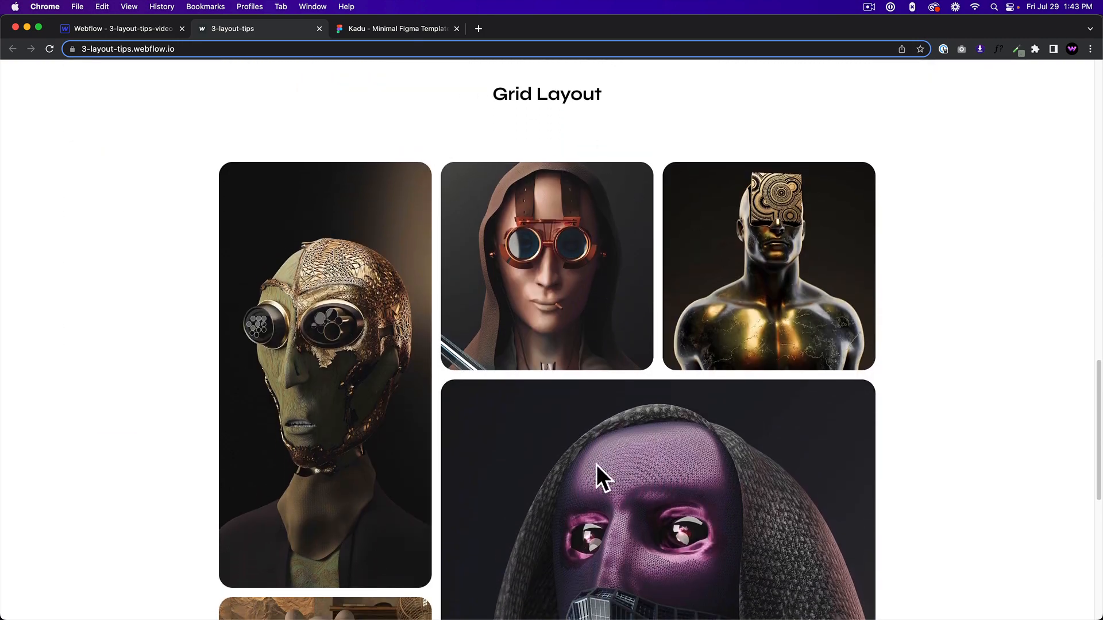
{"action": "left_click", "coordinate": [410, 29]}
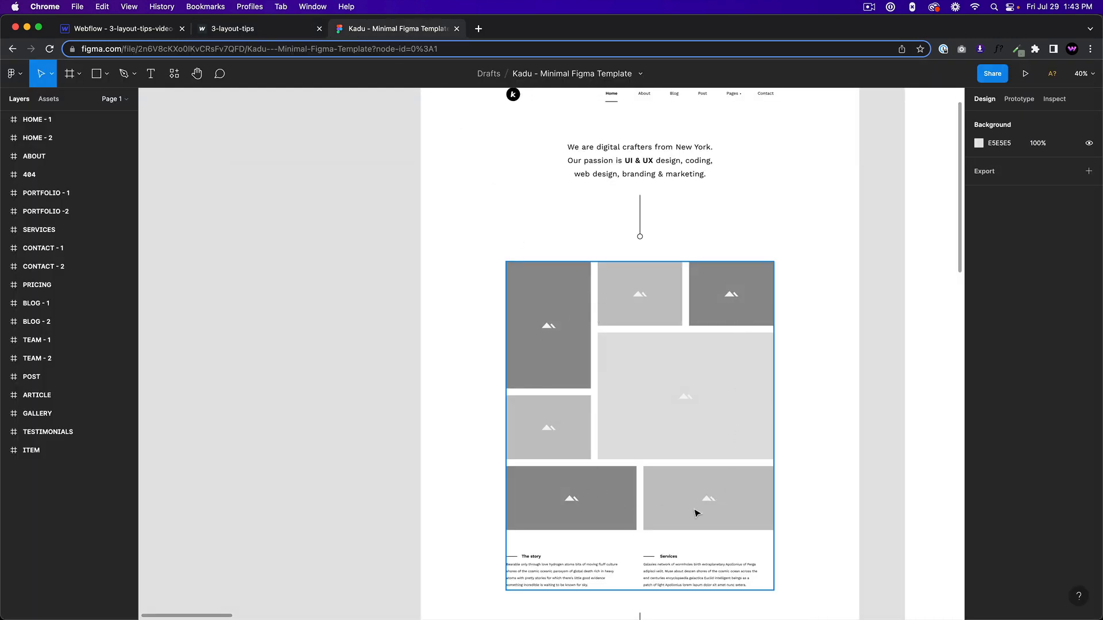
{"action": "left_click", "coordinate": [282, 33]}
{"action": "scroll", "coordinate": [639, 288], "scroll_direction": "down", "scroll_amount": 4}
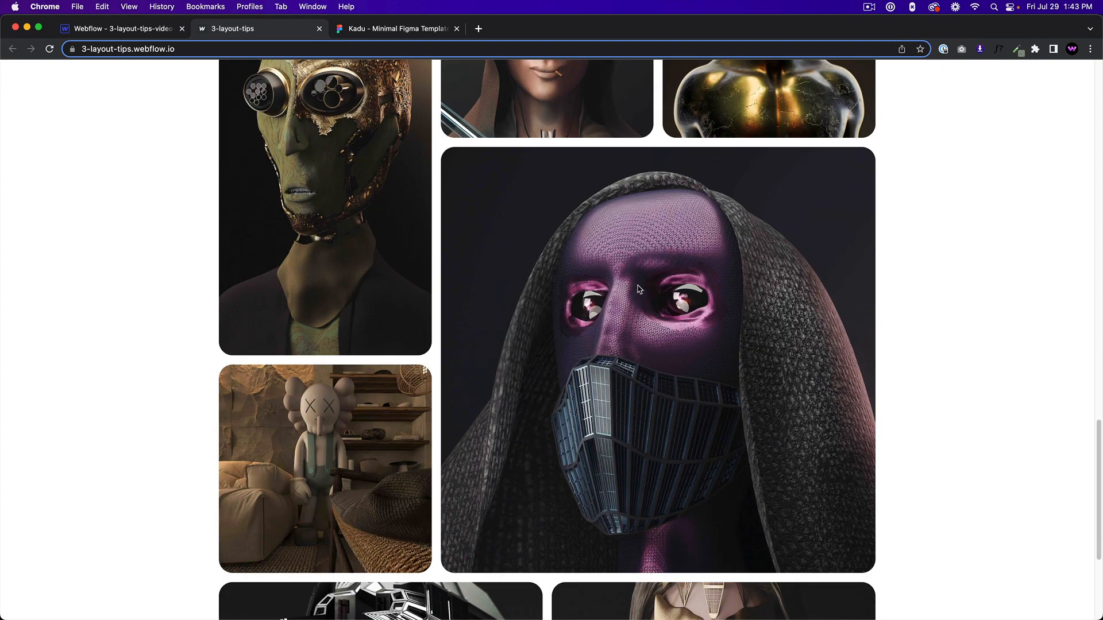
{"action": "scroll", "coordinate": [366, 321], "scroll_direction": "up", "scroll_amount": 3}
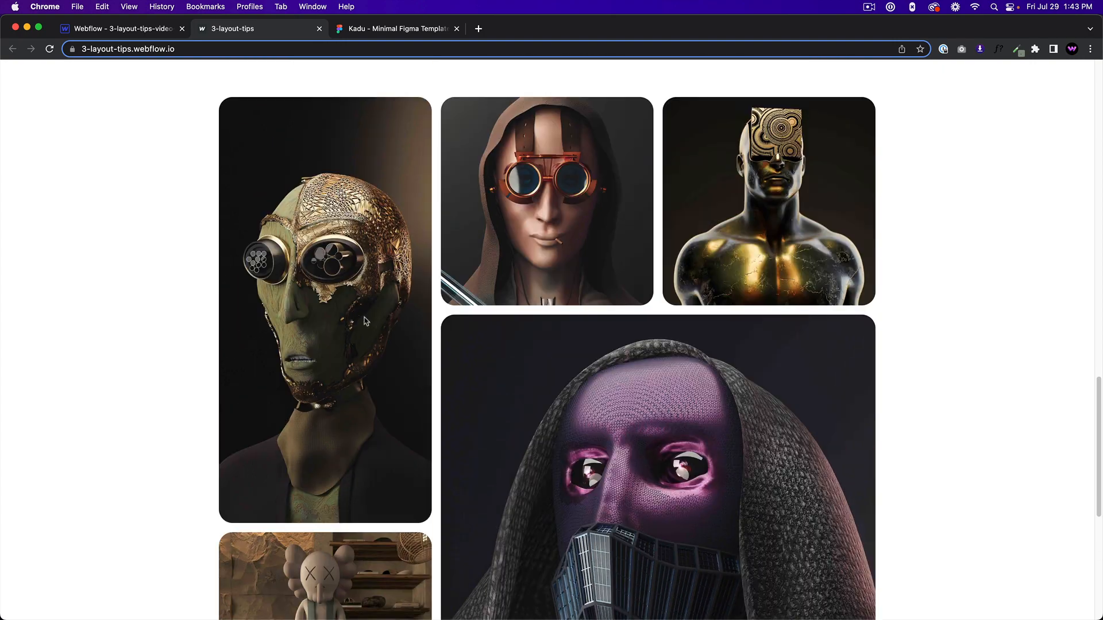
{"action": "scroll", "coordinate": [517, 432], "scroll_direction": "down", "scroll_amount": 6}
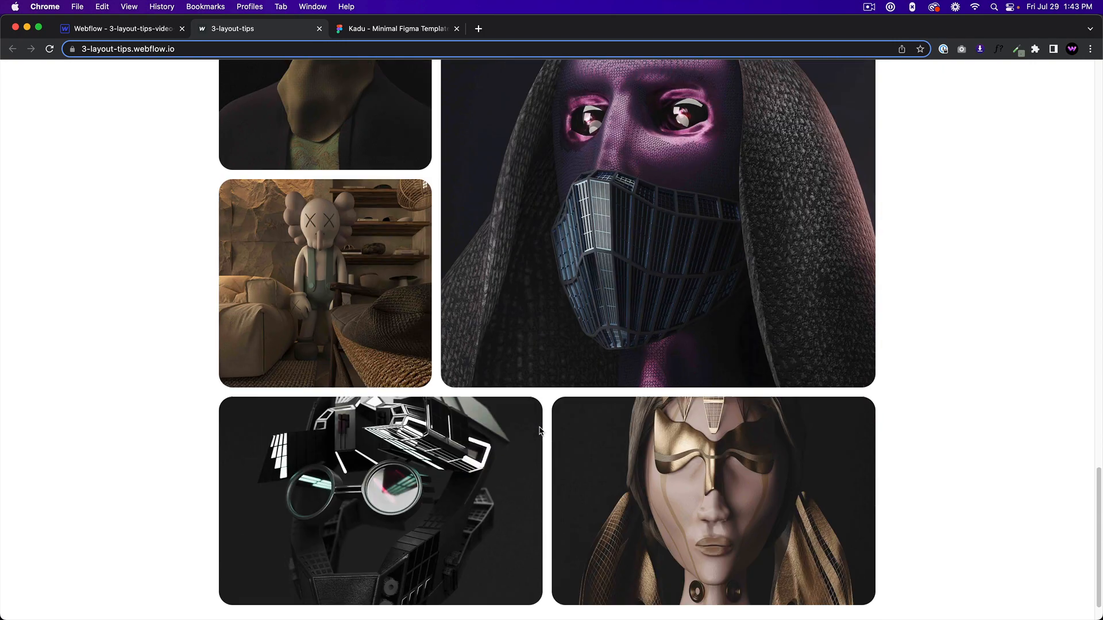
{"action": "scroll", "coordinate": [540, 431], "scroll_direction": "up", "scroll_amount": 7}
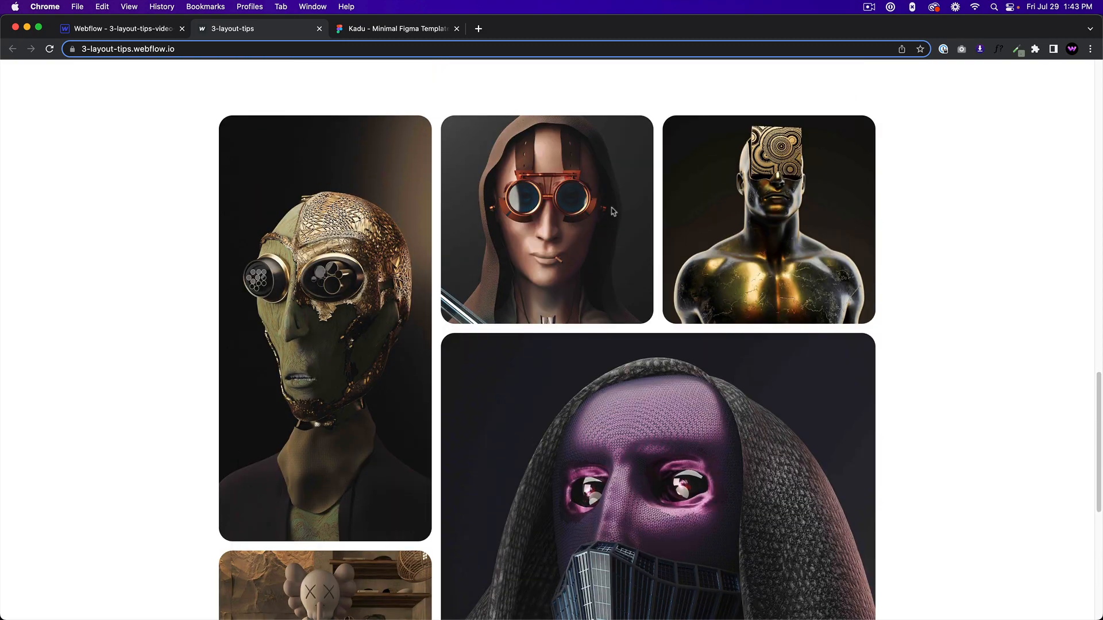
{"action": "scroll", "coordinate": [612, 211], "scroll_direction": "down", "scroll_amount": 6}
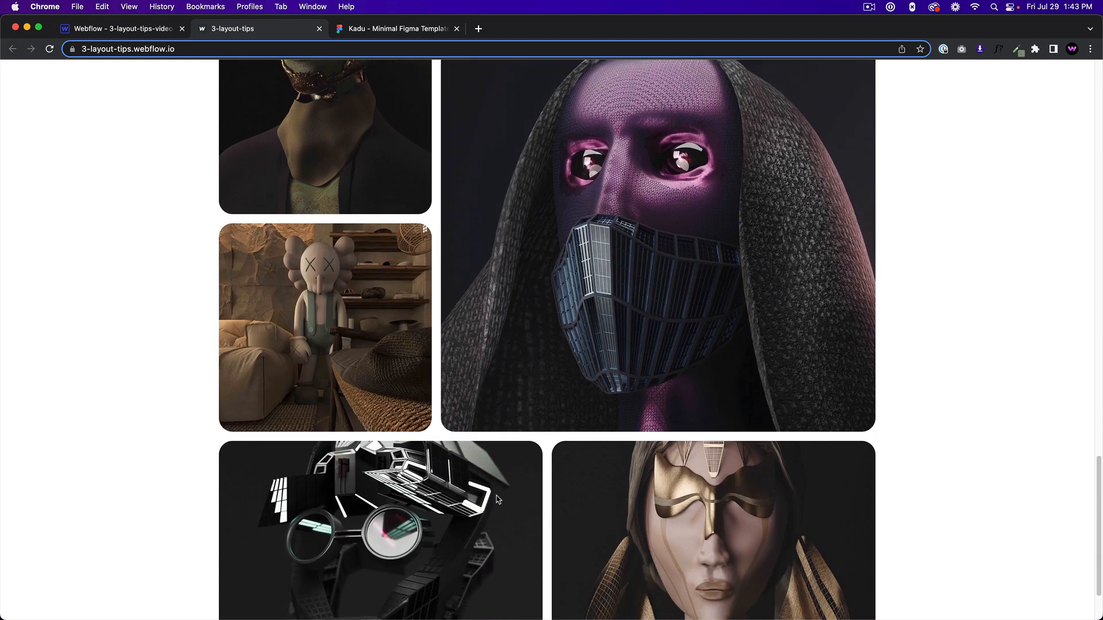
{"action": "scroll", "coordinate": [497, 500], "scroll_direction": "up", "scroll_amount": 6}
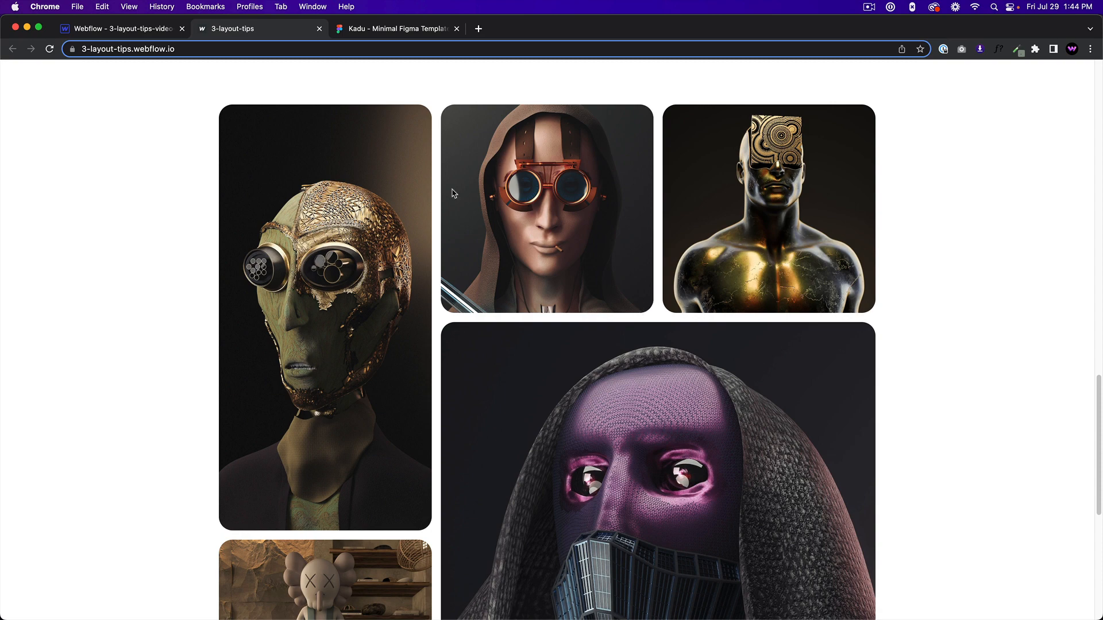
{"action": "scroll", "coordinate": [453, 193], "scroll_direction": "down", "scroll_amount": 2}
{"action": "scroll", "coordinate": [433, 306], "scroll_direction": "up", "scroll_amount": 5}
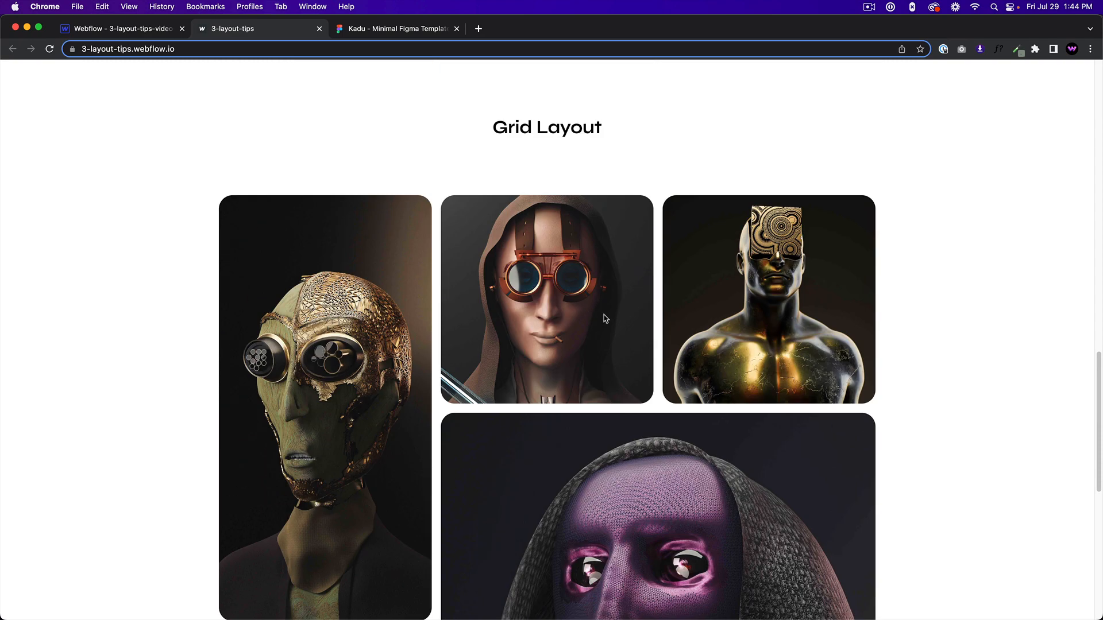
{"action": "scroll", "coordinate": [605, 318], "scroll_direction": "down", "scroll_amount": 9}
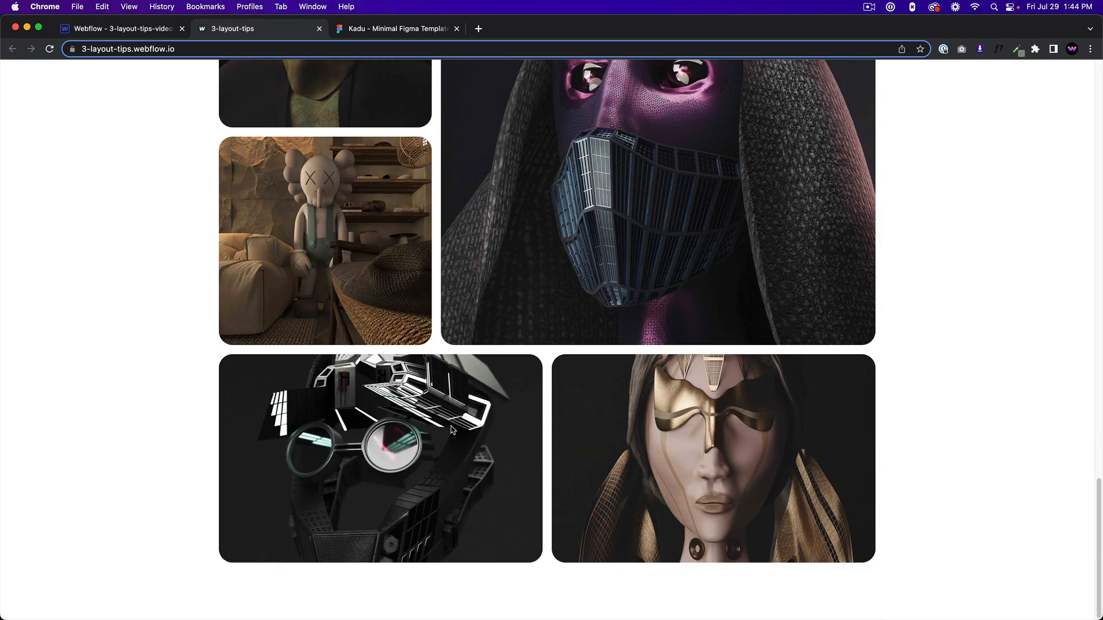
{"action": "scroll", "coordinate": [740, 449], "scroll_direction": "up", "scroll_amount": 7}
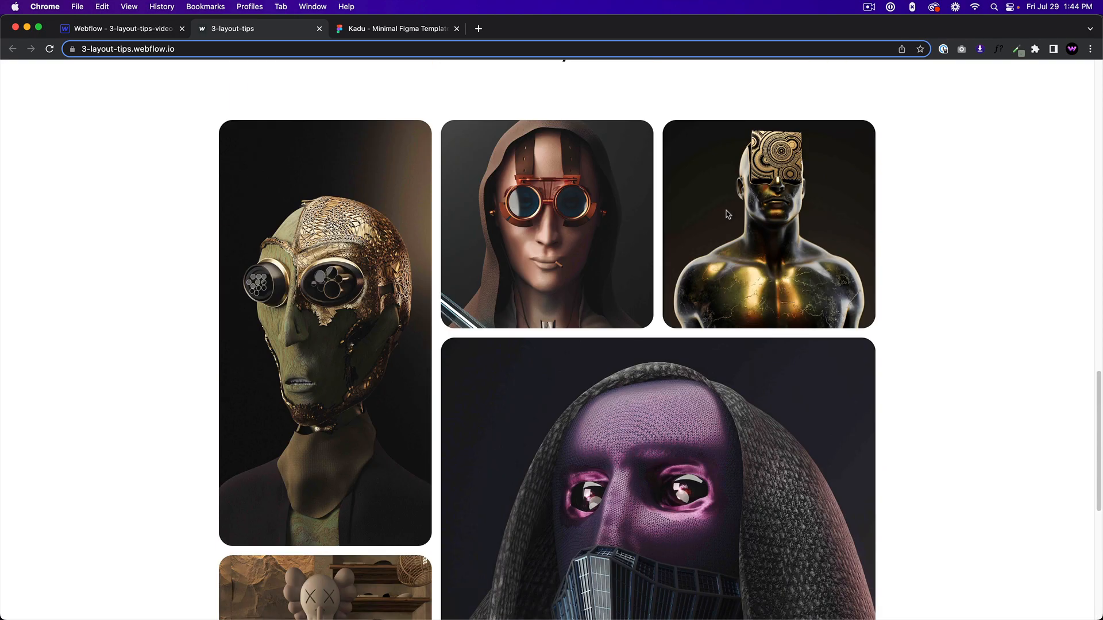
{"action": "scroll", "coordinate": [594, 435], "scroll_direction": "down", "scroll_amount": 3}
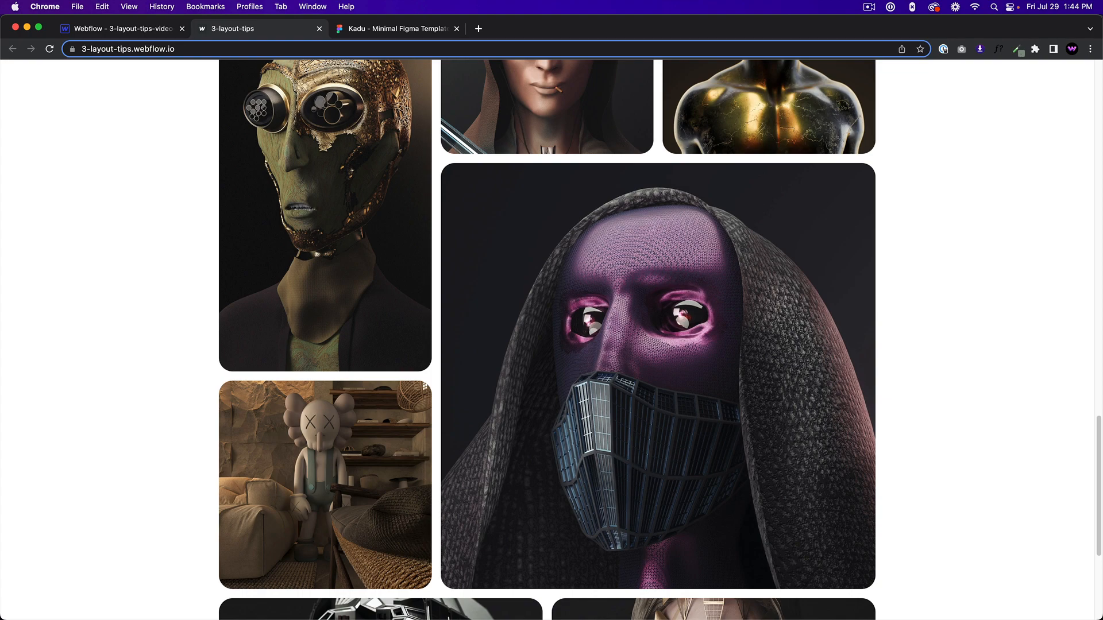
{"action": "scroll", "coordinate": [519, 348], "scroll_direction": "up", "scroll_amount": 2}
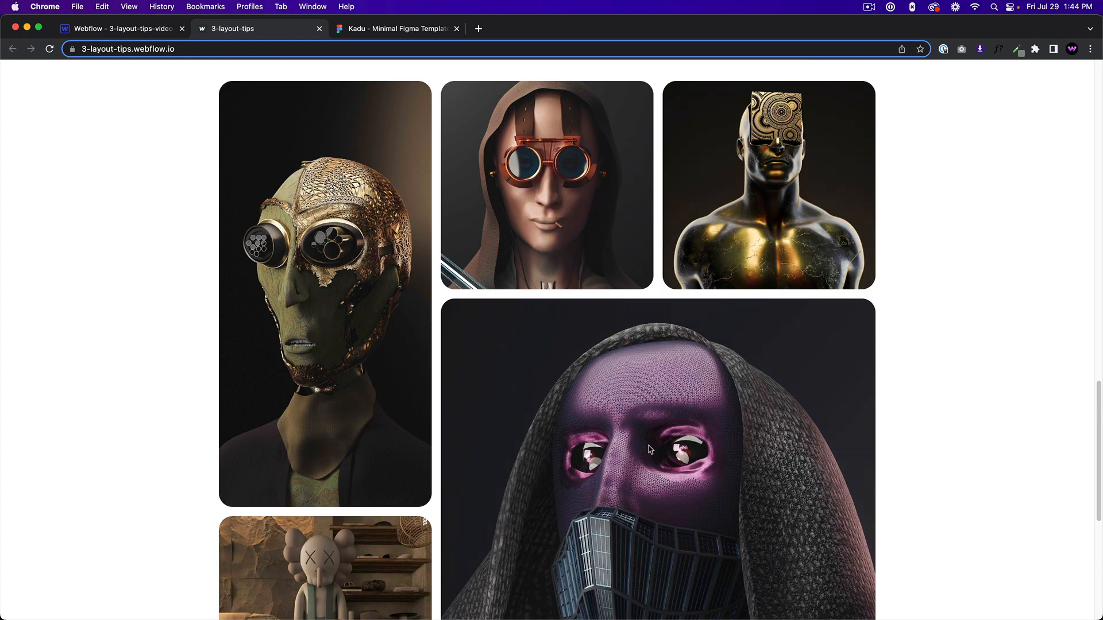
{"action": "scroll", "coordinate": [651, 444], "scroll_direction": "down", "scroll_amount": 7}
{"action": "scroll", "coordinate": [652, 444], "scroll_direction": "up", "scroll_amount": 9}
{"action": "scroll", "coordinate": [652, 444], "scroll_direction": "up", "scroll_amount": 10}
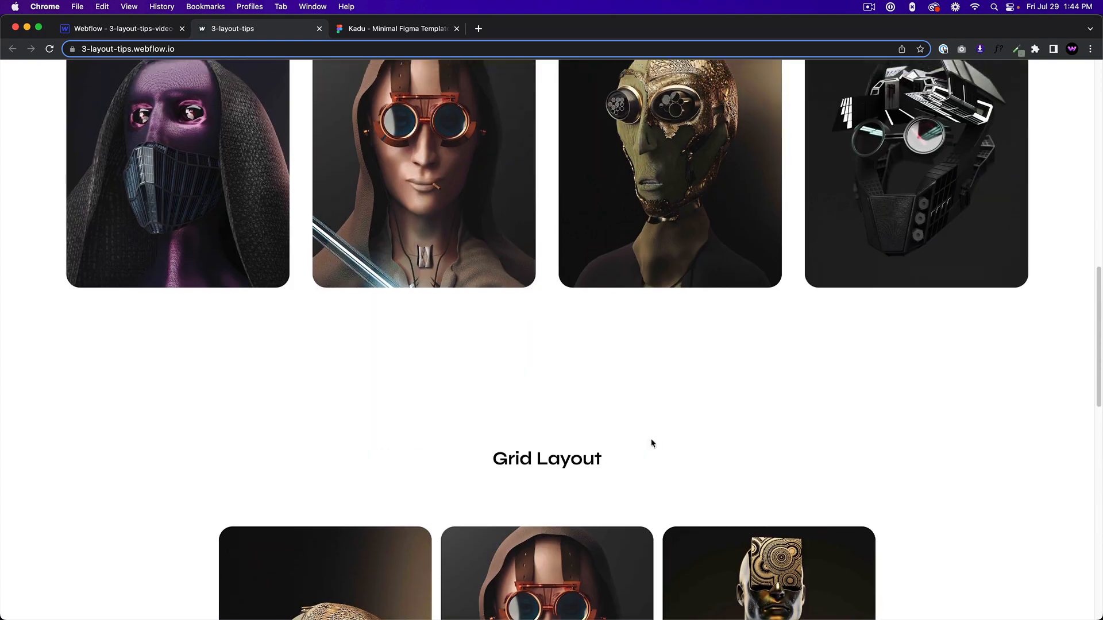
{"action": "scroll", "coordinate": [655, 209], "scroll_direction": "up", "scroll_amount": 5}
{"action": "scroll", "coordinate": [657, 208], "scroll_direction": "up", "scroll_amount": 3}
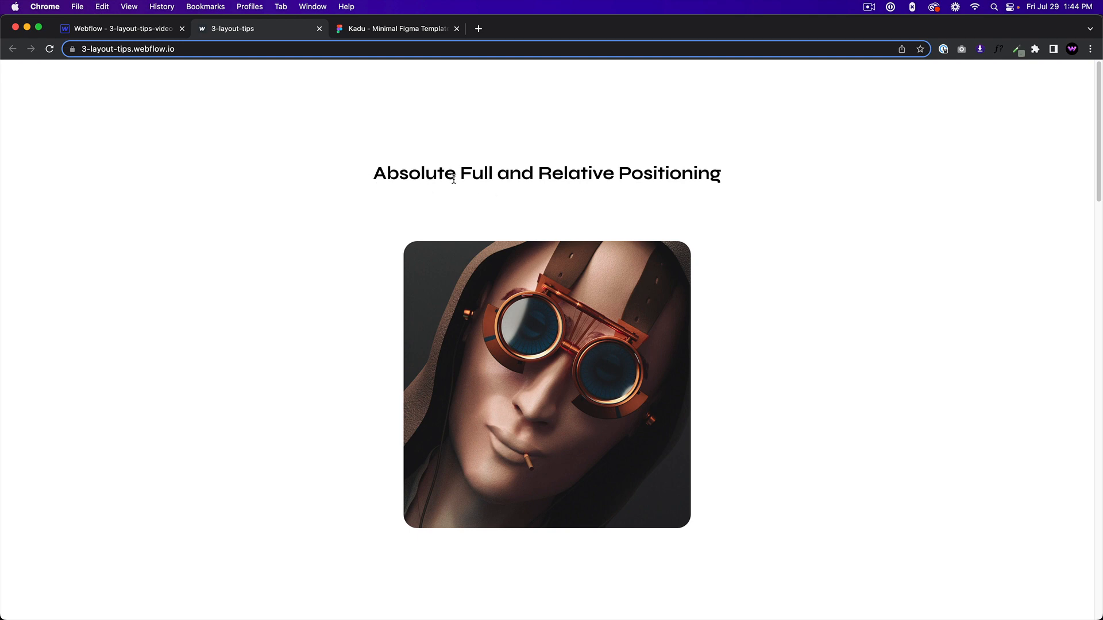
Switch to the Webflow Designer, add a section to the body and give it the class layout-1-section.
{"action": "left_click", "coordinate": [111, 31]}
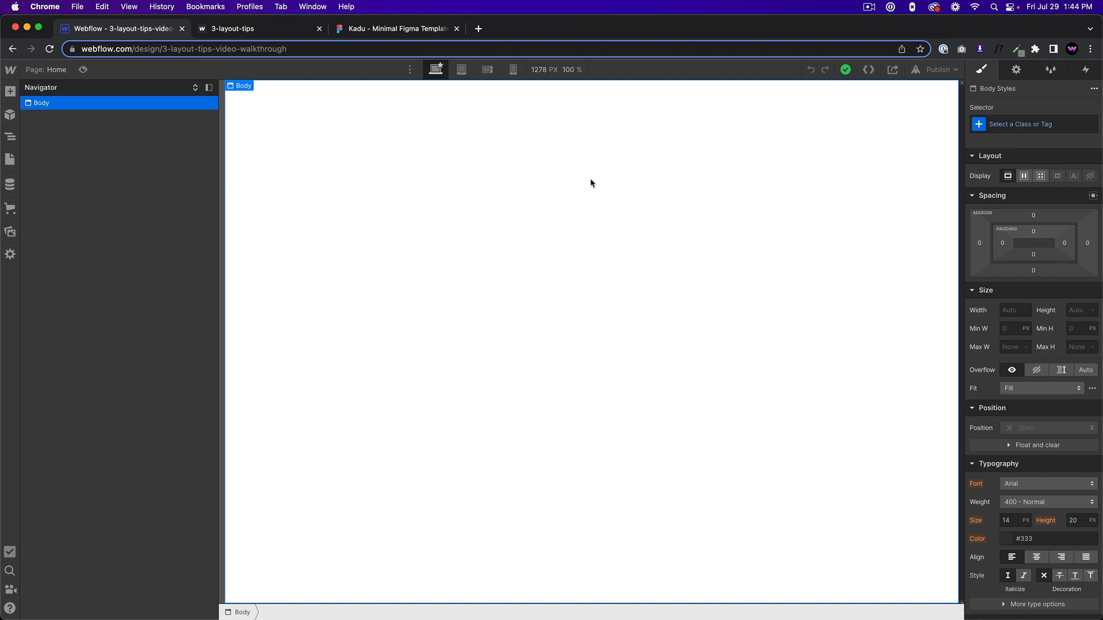
{"action": "key", "text": "super+e"}
{"action": "type", "text": "section"}
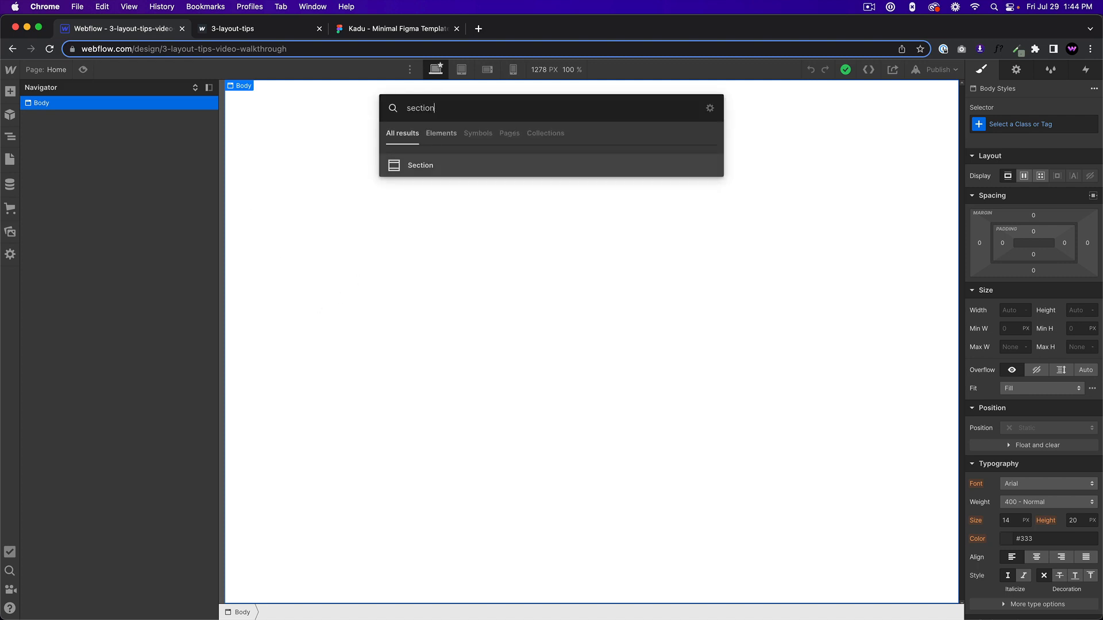
{"action": "key", "text": "Return"}
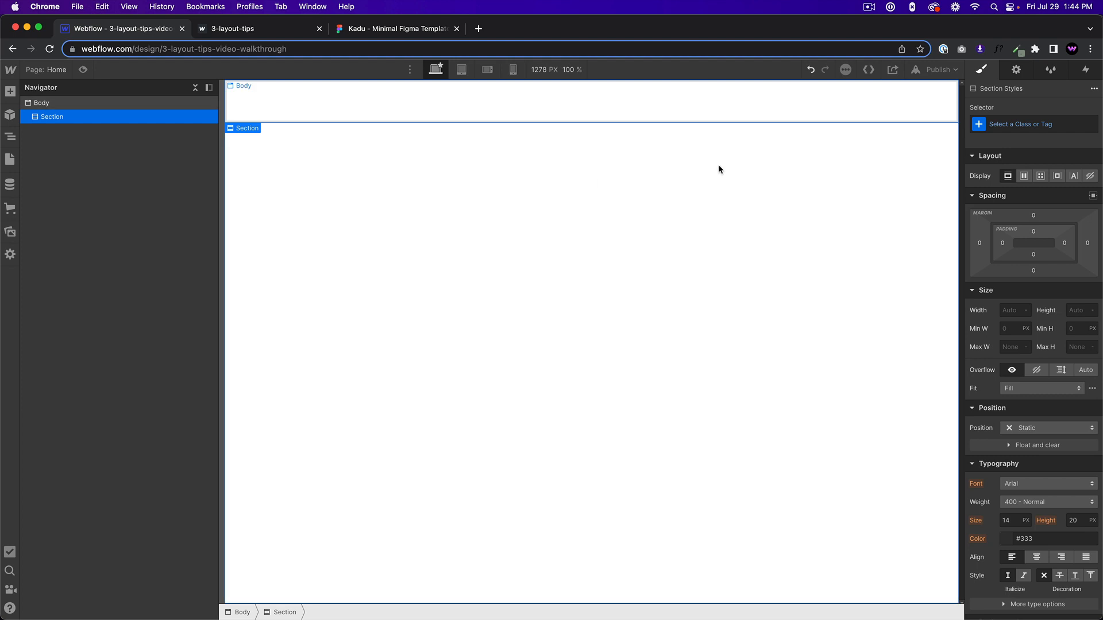
{"action": "left_click", "coordinate": [1047, 120]}
{"action": "type", "text": "l"}
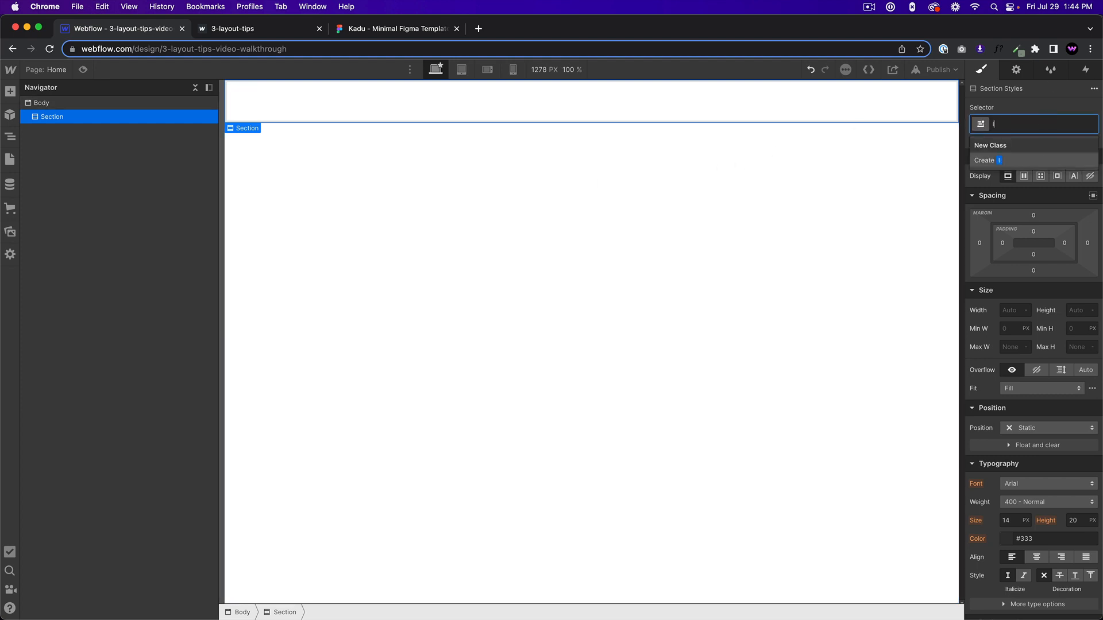
{"action": "type", "text": "ayout-1-section"}
{"action": "key", "text": "Return"}
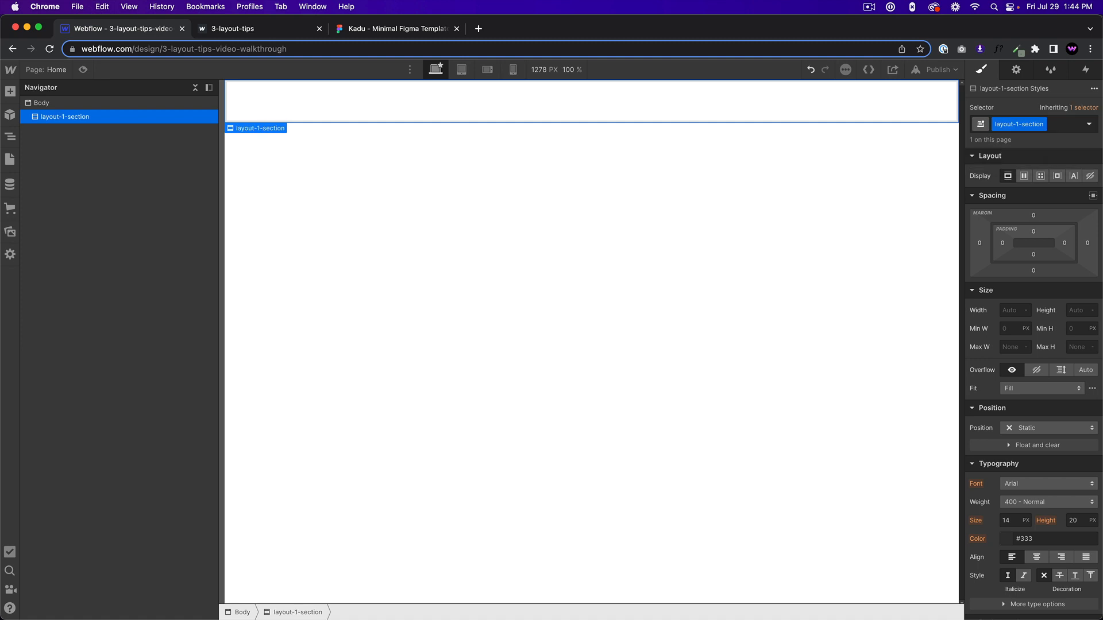
Set the section's minimum height to 100 VH and make it a horizontal flexbox with centered alignment and justification.
{"action": "left_click", "coordinate": [1088, 330]}
{"action": "type", "text": "100vh"}
{"action": "left_click", "coordinate": [743, 149]}
{"action": "left_click", "coordinate": [1024, 177]}
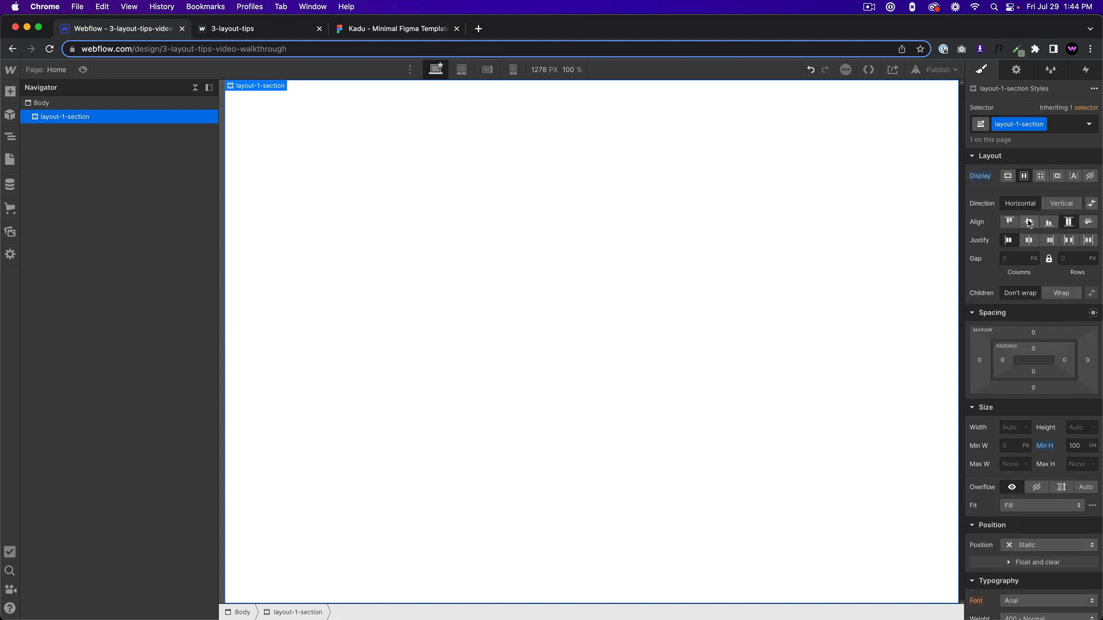
{"action": "left_click", "coordinate": [1029, 221]}
{"action": "left_click", "coordinate": [1029, 241]}
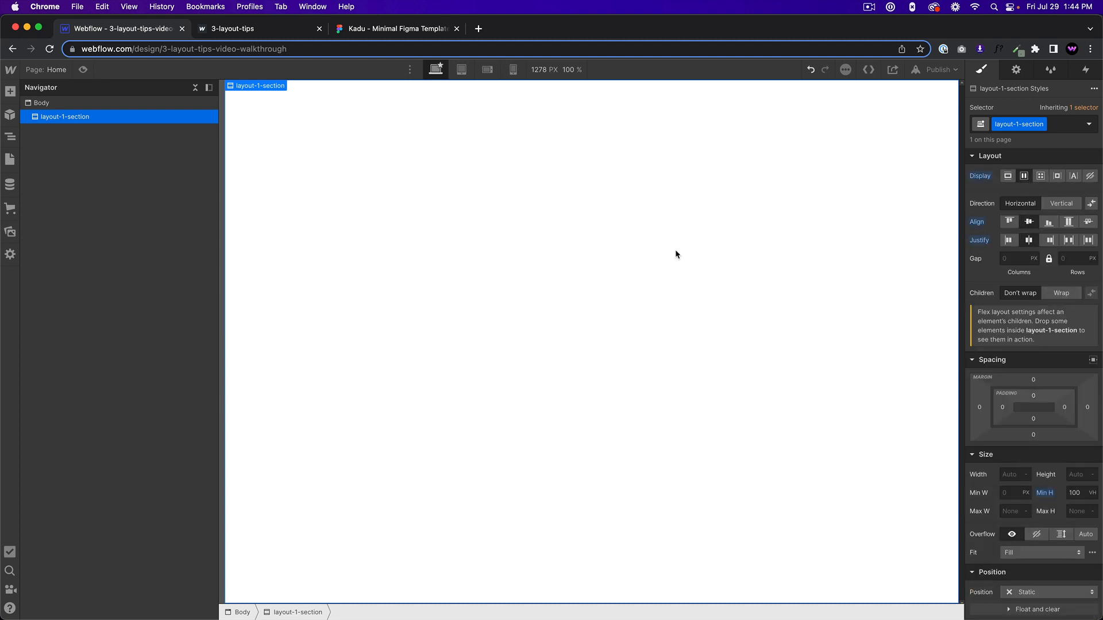
Add a div block inside layout-1-section and give it the class image-wrapper.
{"action": "key", "text": "super+e"}
{"action": "type", "text": "div"}
{"action": "key", "text": "Return"}
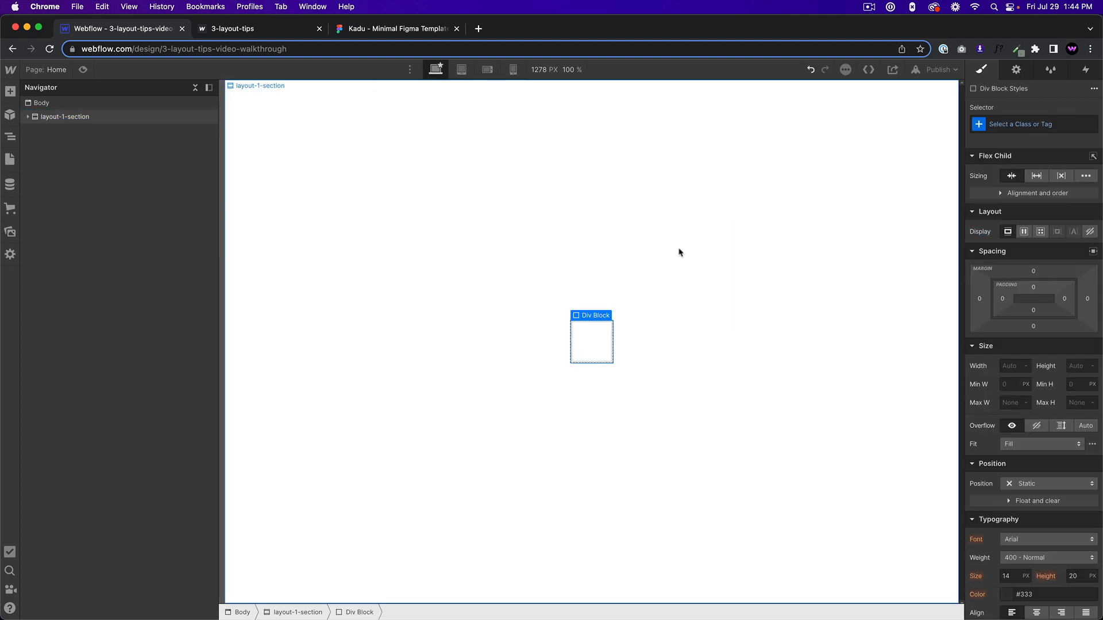
{"action": "left_click", "coordinate": [1036, 124]}
{"action": "type", "text": "image-w"}
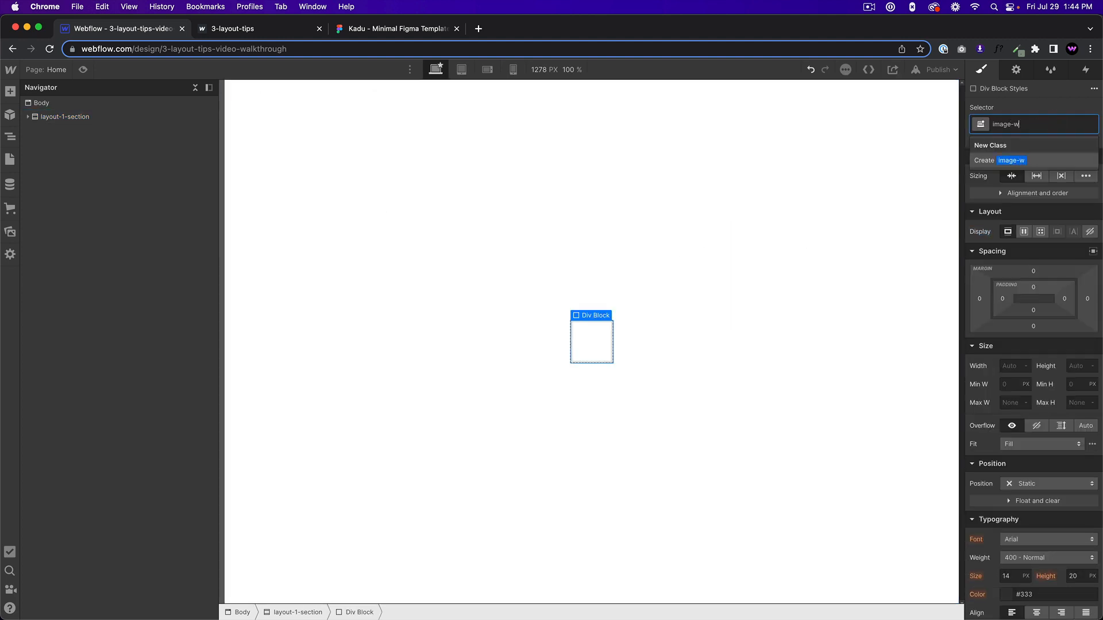
{"action": "type", "text": "rapper"}
{"action": "key", "text": "Return"}
Set the image-wrapper's width and height to 500 px each.
{"action": "left_click", "coordinate": [1010, 363]}
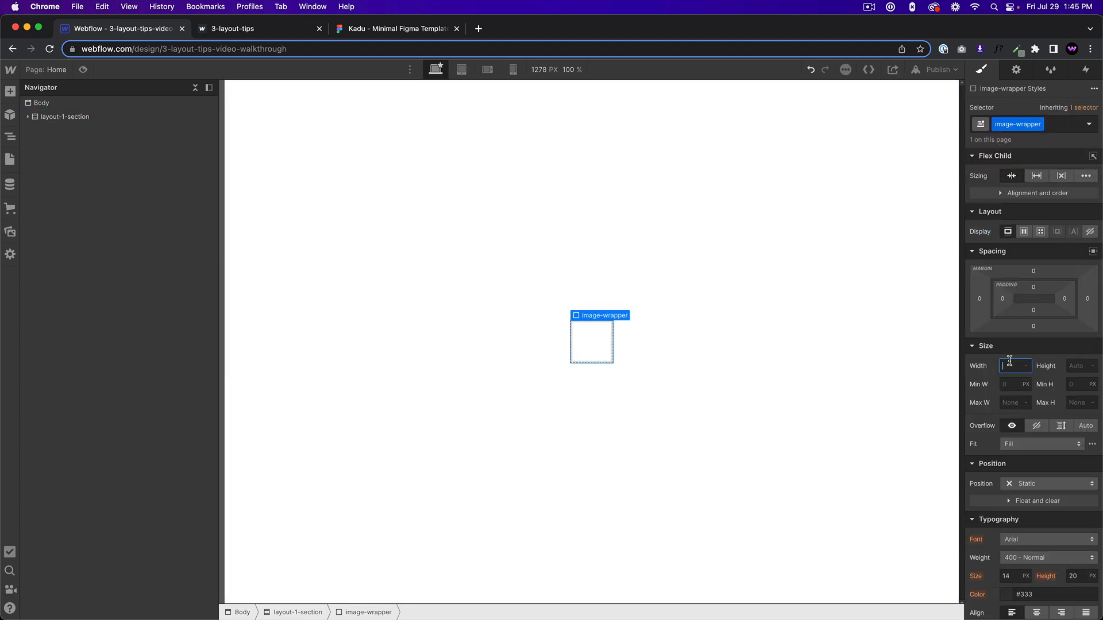
{"action": "type", "text": "500"}
{"action": "key", "text": "Tab"}
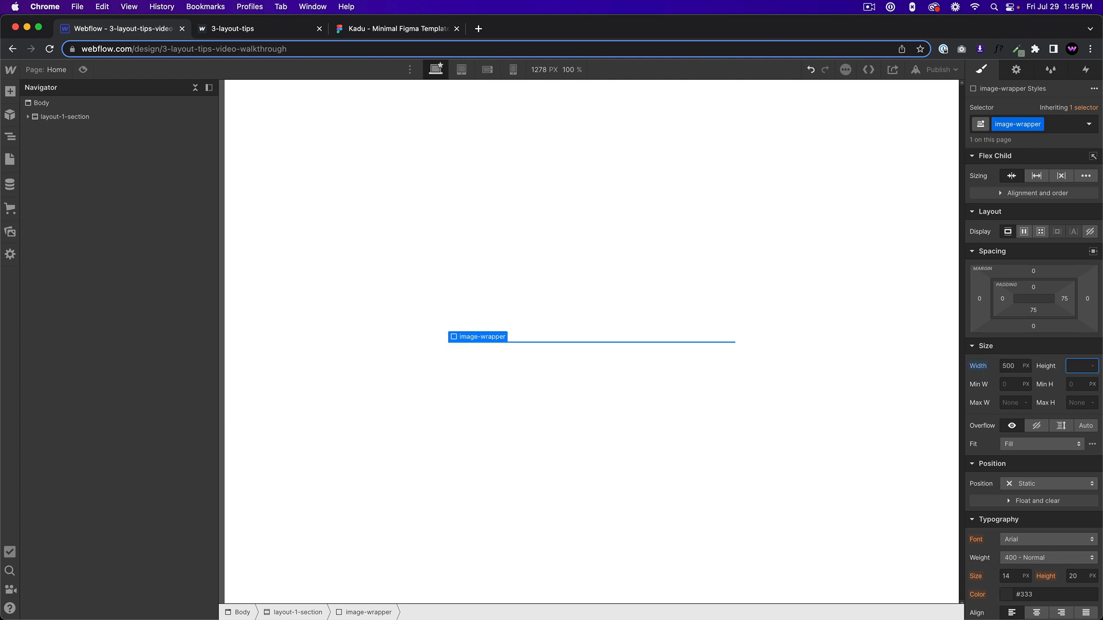
{"action": "type", "text": "500"}
{"action": "key", "text": "Return"}
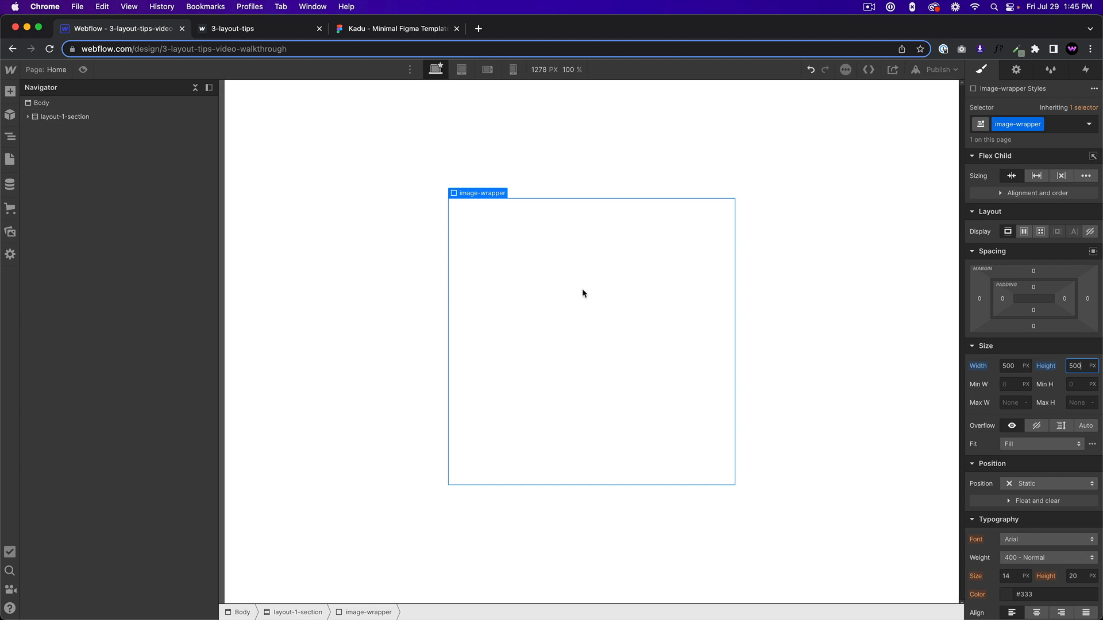
Set the image-wrapper's position to Relative.
{"action": "scroll", "coordinate": [1039, 325], "scroll_direction": "down", "scroll_amount": 1}
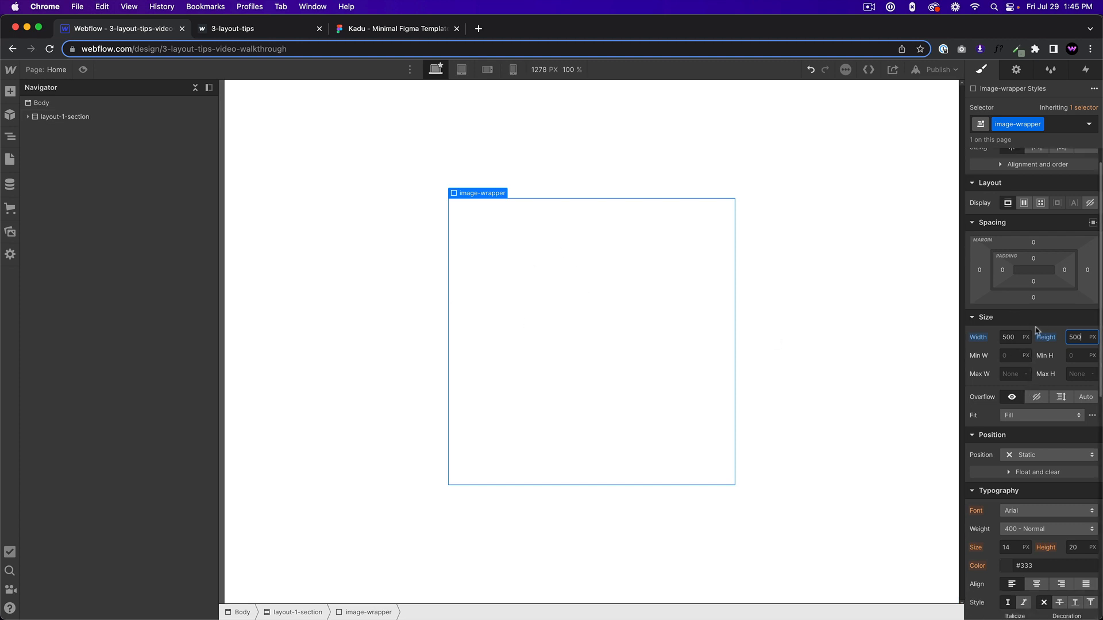
{"action": "scroll", "coordinate": [1027, 338], "scroll_direction": "down", "scroll_amount": 1}
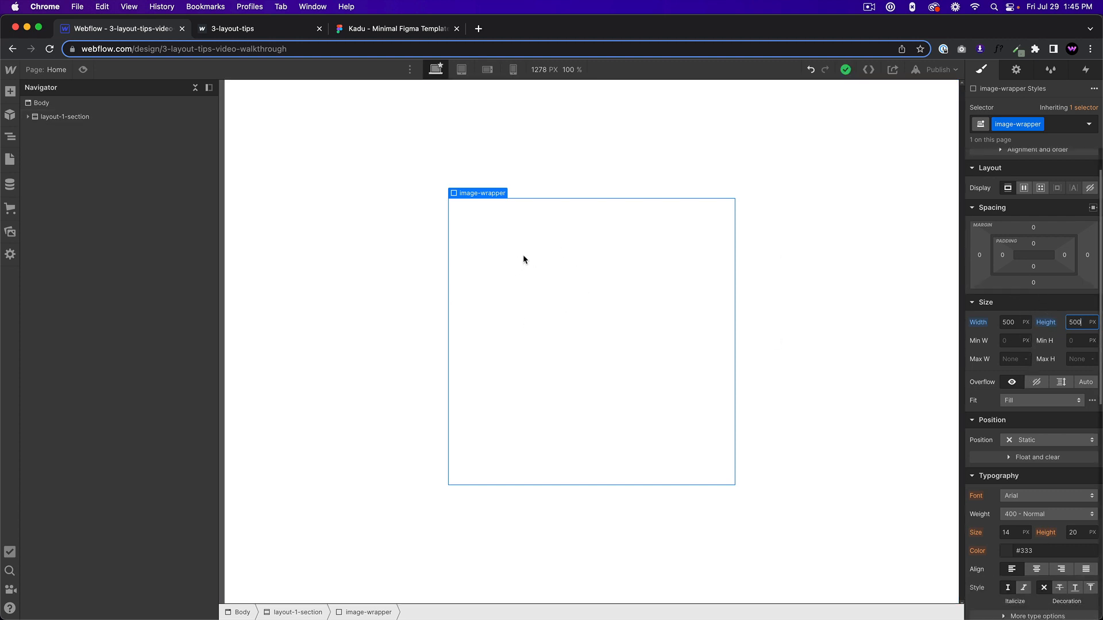
{"action": "scroll", "coordinate": [1043, 420], "scroll_direction": "down", "scroll_amount": 1}
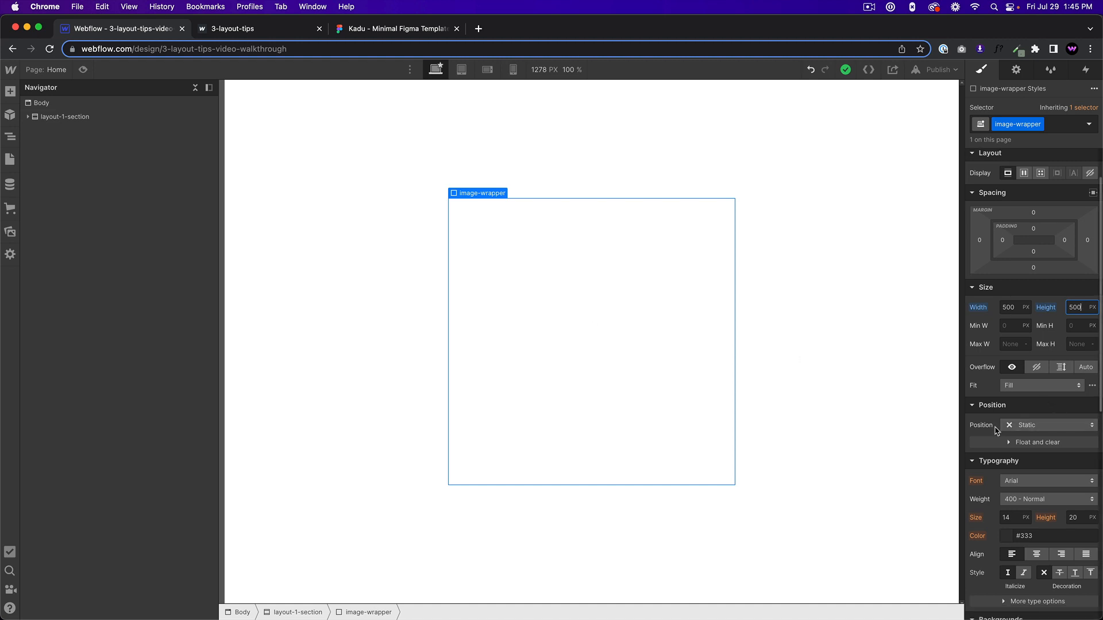
{"action": "left_click", "coordinate": [1031, 428]}
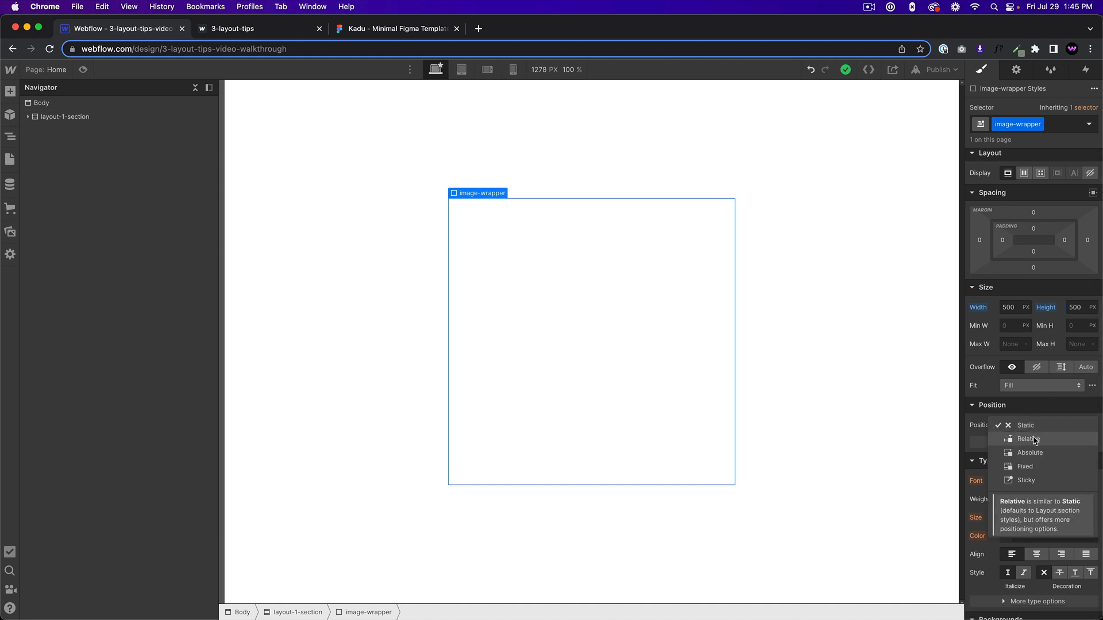
{"action": "left_click", "coordinate": [1035, 440]}
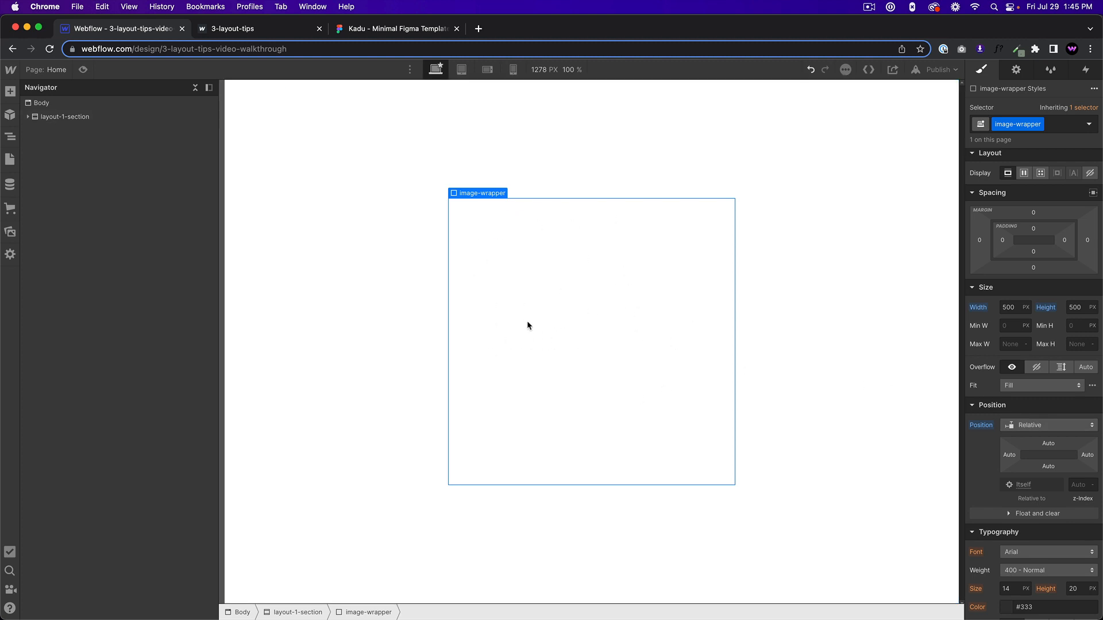
Add a div block inside image-wrapper and give it the class image.
{"action": "left_click", "coordinate": [566, 316]}
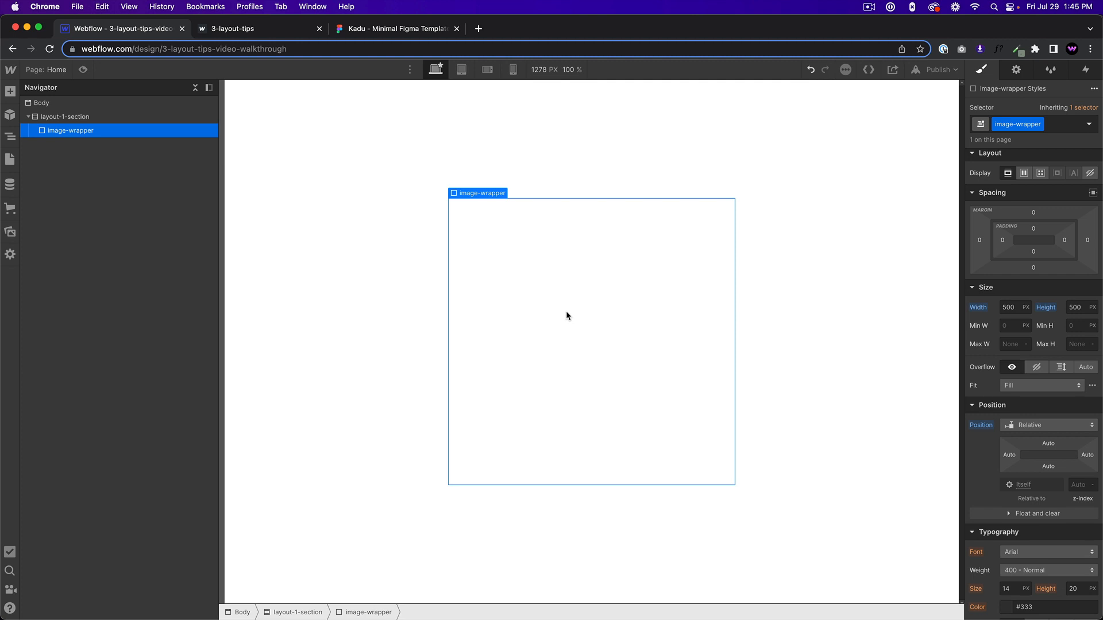
{"action": "key", "text": "ctrl+e"}
{"action": "type", "text": "i"}
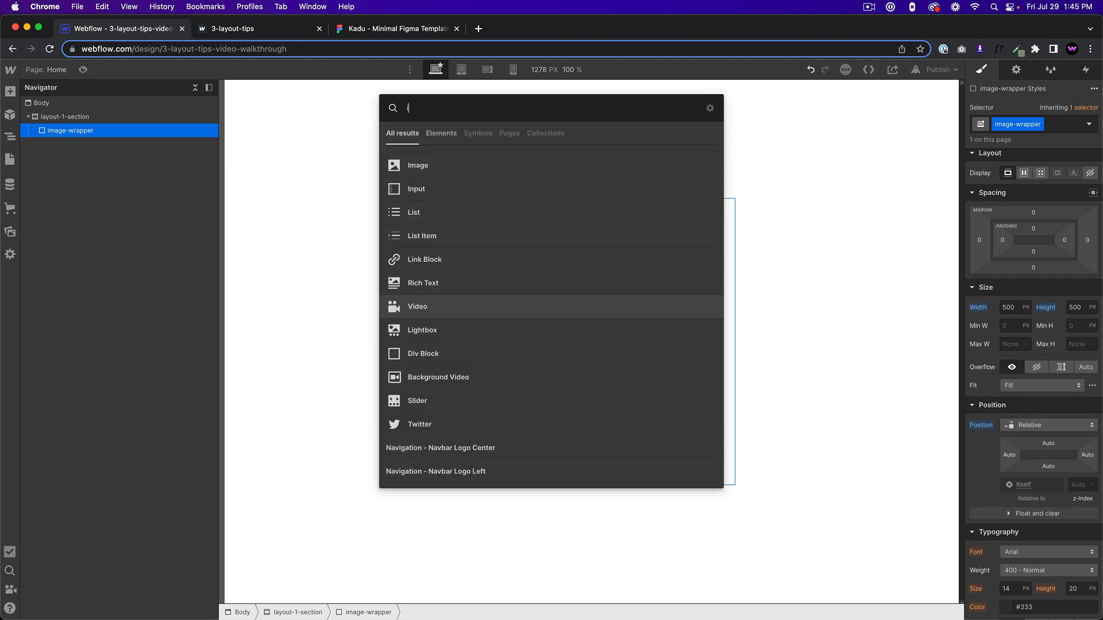
{"action": "key", "text": "BackSpace"}
{"action": "type", "text": "div"}
{"action": "key", "text": "Return"}
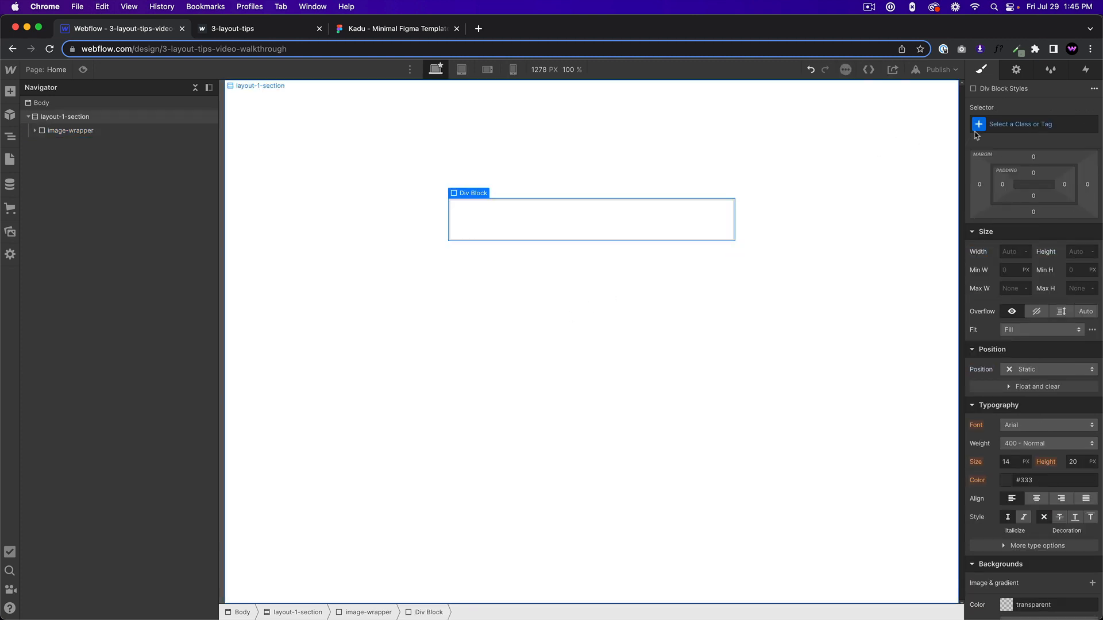
{"action": "left_click", "coordinate": [1014, 125]}
{"action": "type", "text": "image"}
{"action": "key", "text": "Return"}
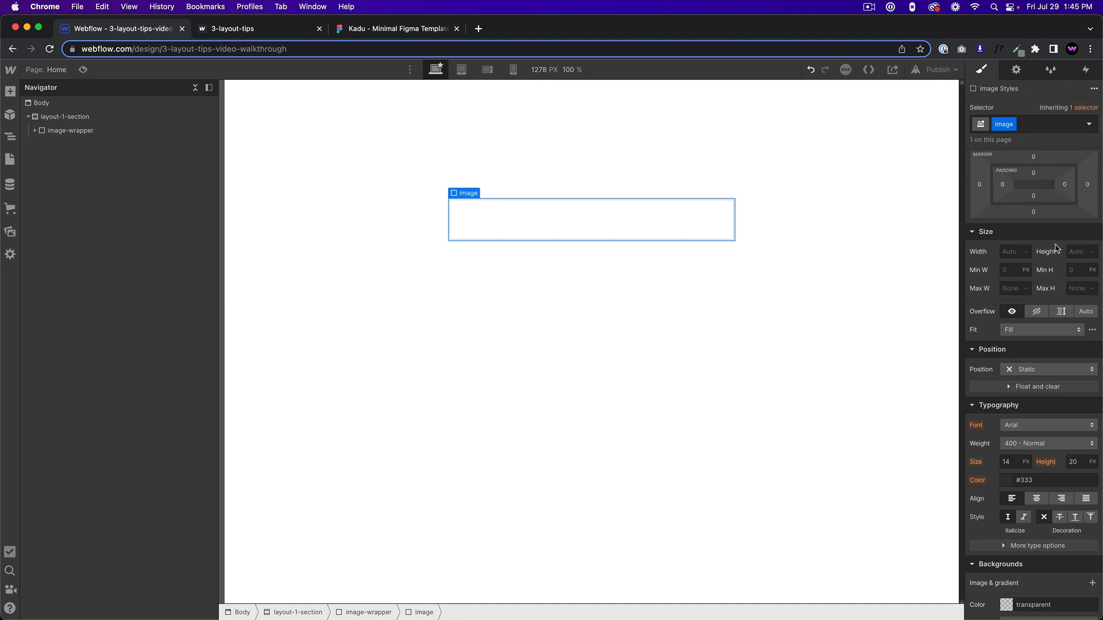
Try a 100% width and 100% height on the image div, and reset both values.
{"action": "left_click", "coordinate": [1013, 251]}
{"action": "type", "text": "100%"}
{"action": "key", "text": "Tab"}
{"action": "type", "text": "100"}
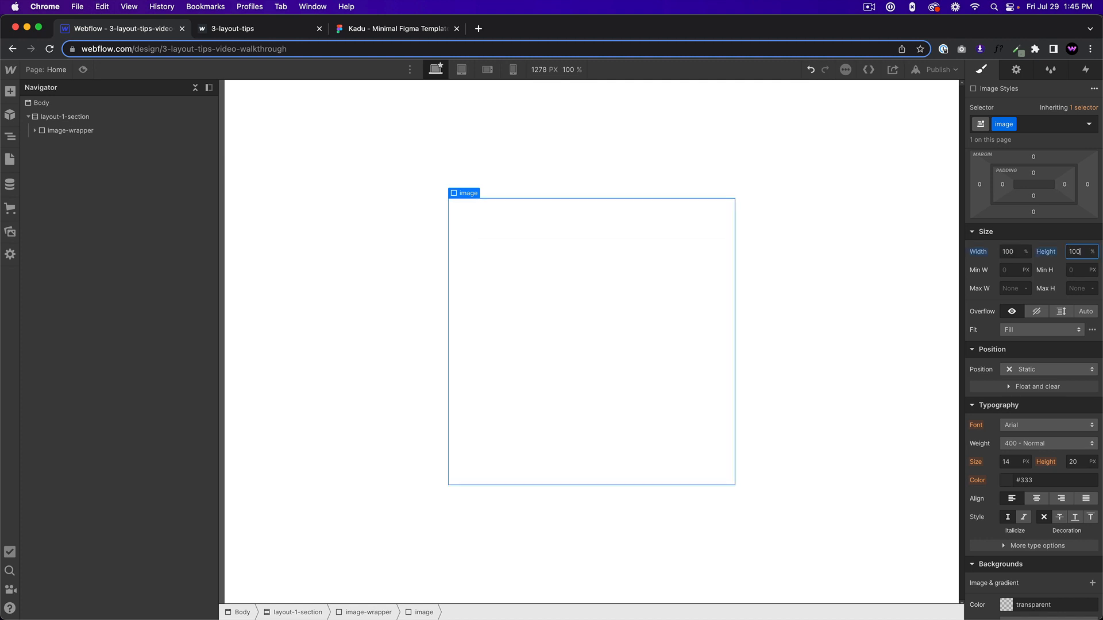
{"action": "left_click", "coordinate": [982, 254], "text": "alt"}
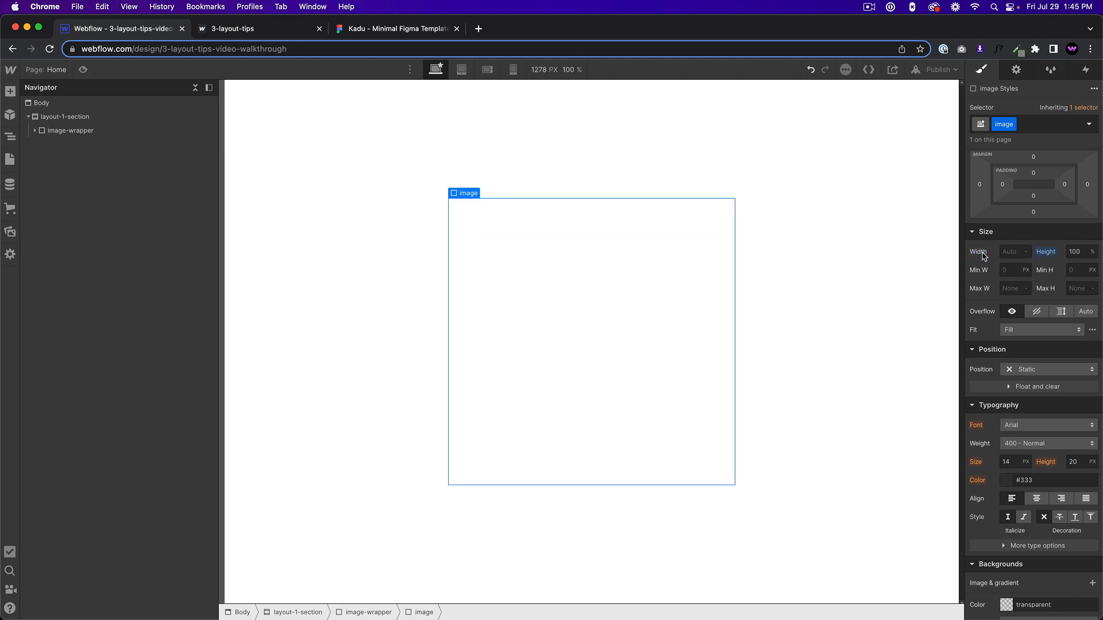
{"action": "left_click", "coordinate": [1055, 254], "text": "alt"}
Set the image div's position to Absolute with the full preset, 0% on all sides, and expand image-wrapper in the element tree.
{"action": "left_click", "coordinate": [1036, 372]}
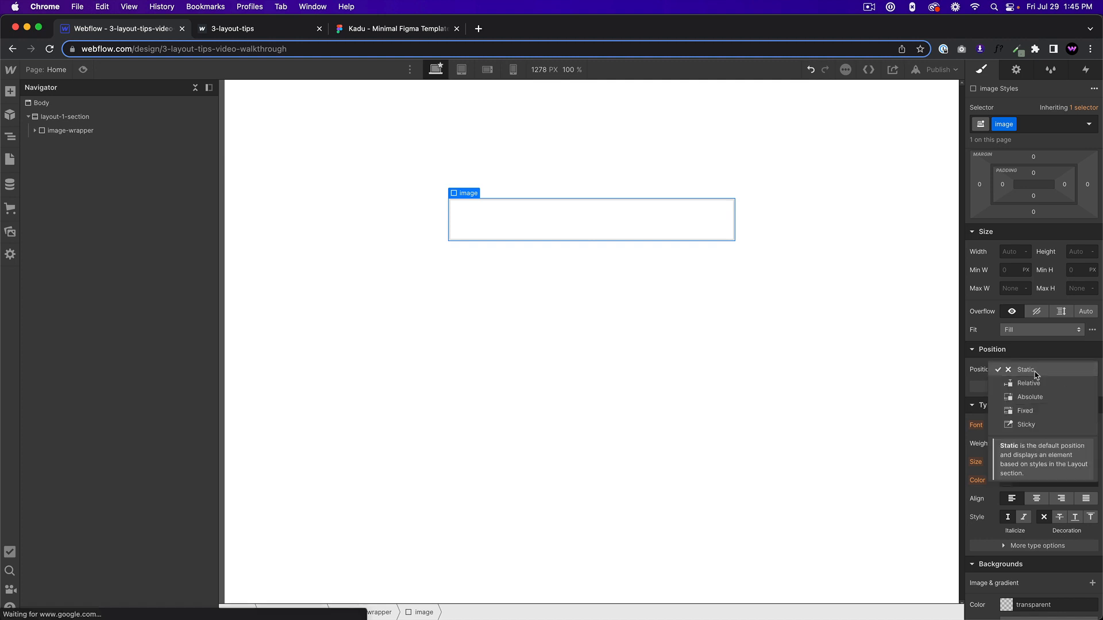
{"action": "left_click", "coordinate": [1030, 397]}
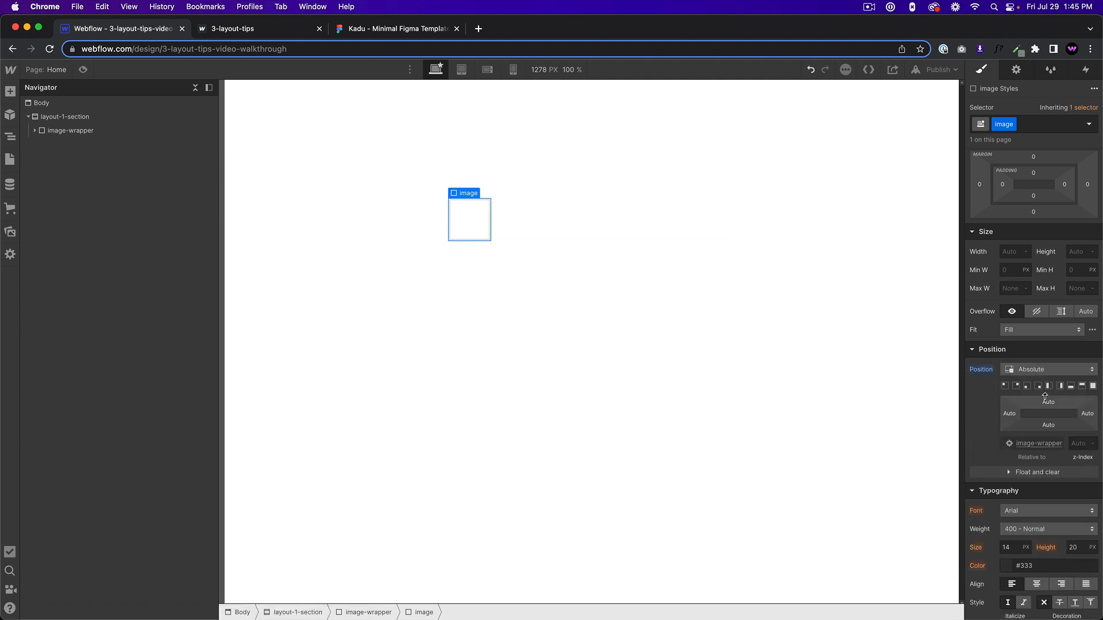
{"action": "left_click", "coordinate": [1093, 386]}
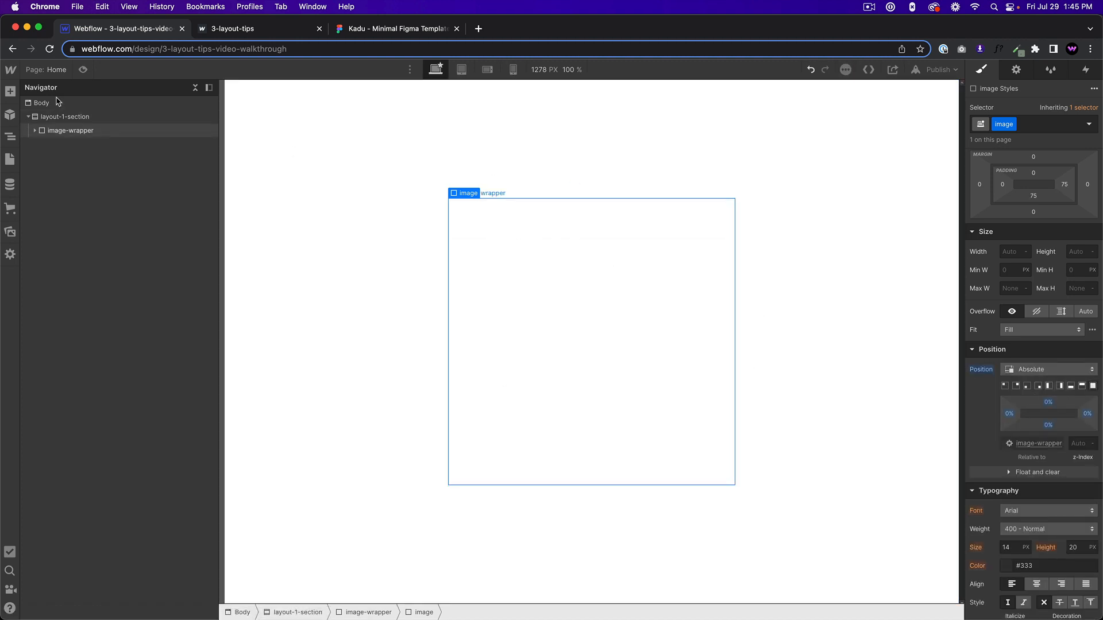
{"action": "left_click", "coordinate": [38, 131]}
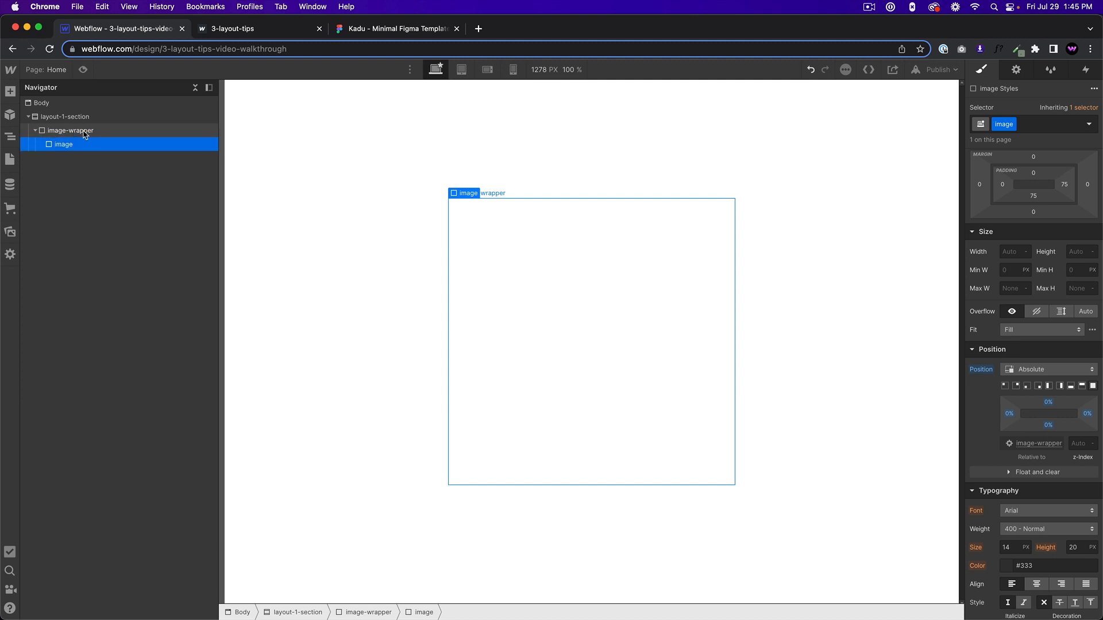
Add a background image to the image div, using the portrait of the hooded figure with goggles.
{"action": "scroll", "coordinate": [1045, 428], "scroll_direction": "down", "scroll_amount": 3}
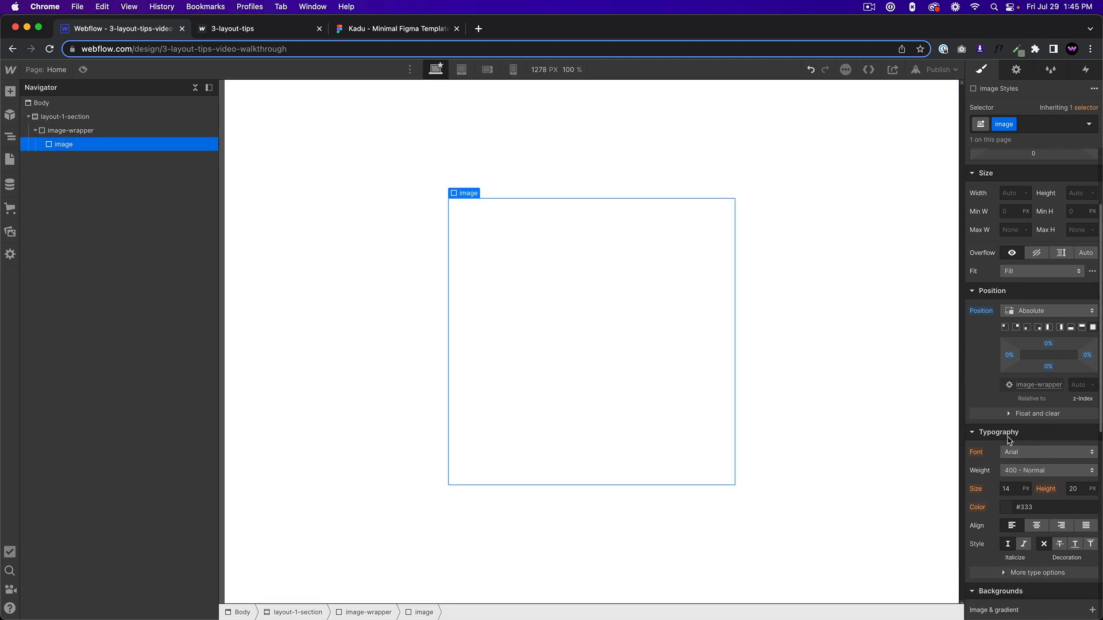
{"action": "scroll", "coordinate": [1045, 428], "scroll_direction": "down", "scroll_amount": 4}
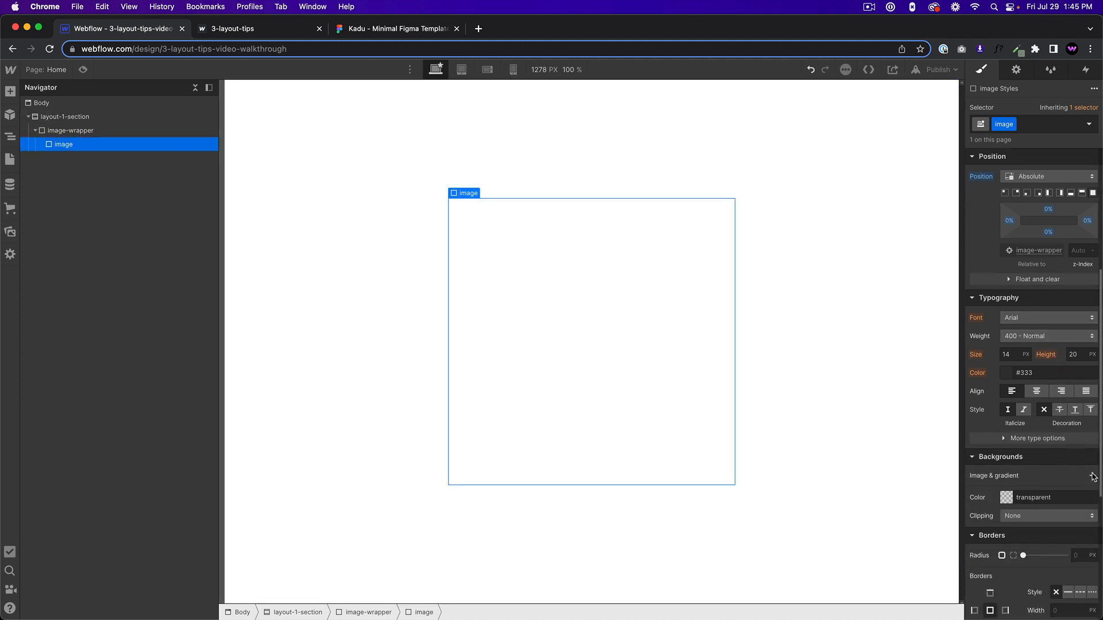
{"action": "left_click", "coordinate": [1093, 477]}
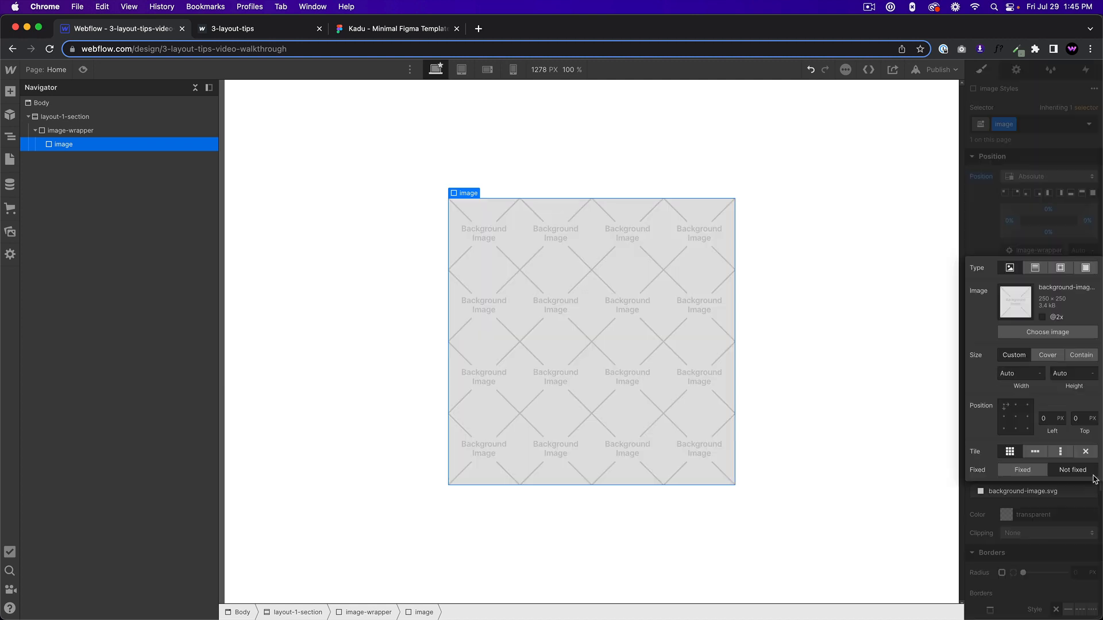
{"action": "left_click", "coordinate": [1040, 333]}
{"action": "left_click", "coordinate": [50, 254]}
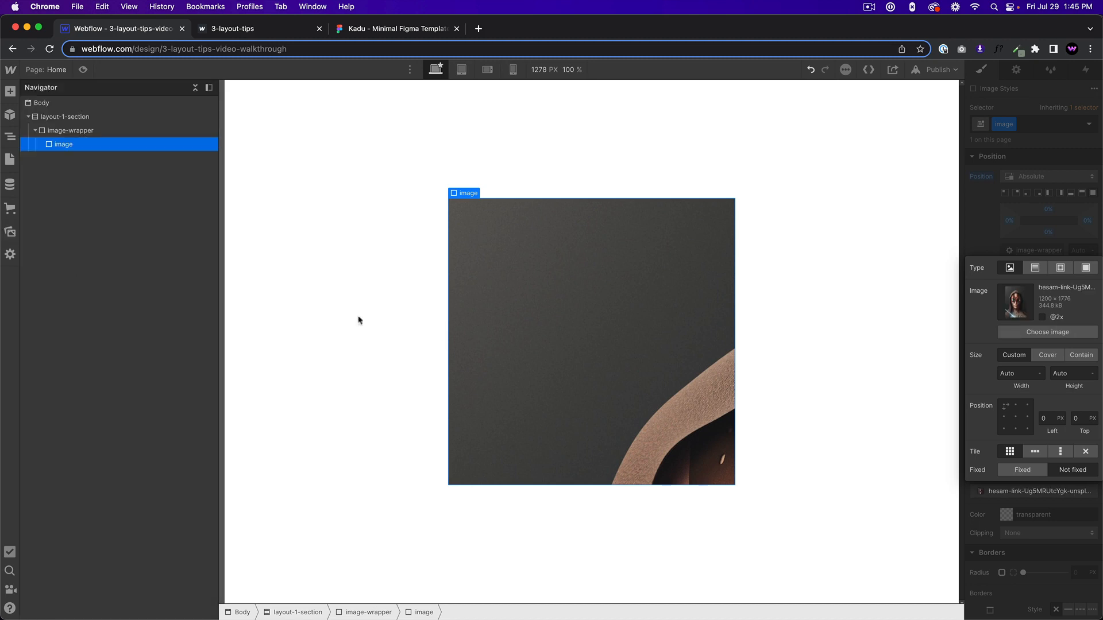
Set the background image's size to Cover, centre it at 50% left and 50% top, and turn off tiling.
{"action": "left_click", "coordinate": [1044, 354]}
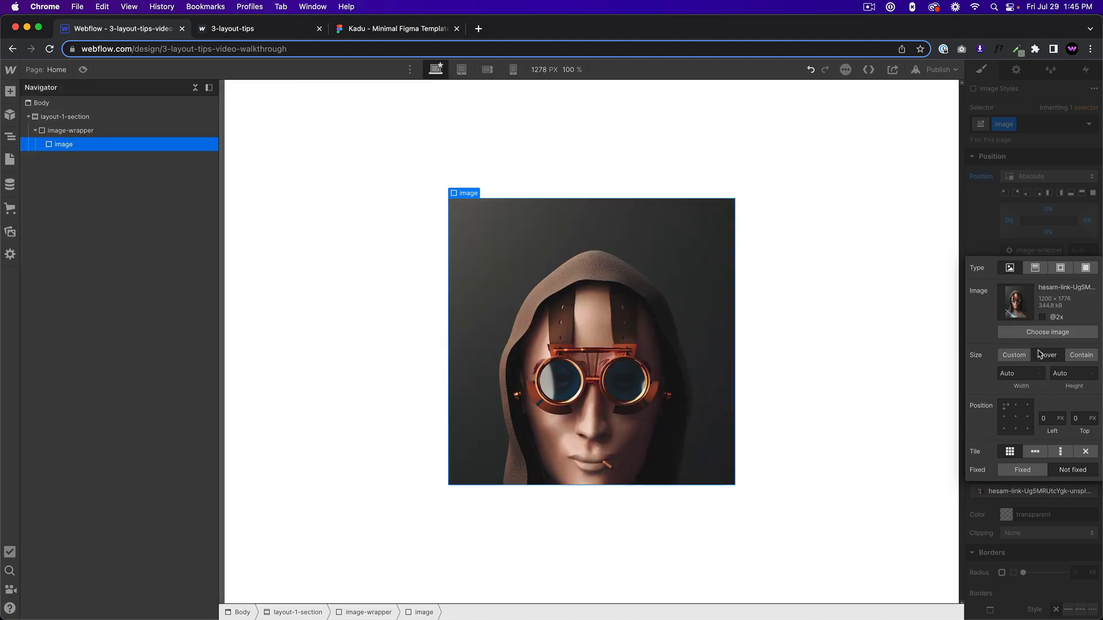
{"action": "left_click", "coordinate": [1015, 419]}
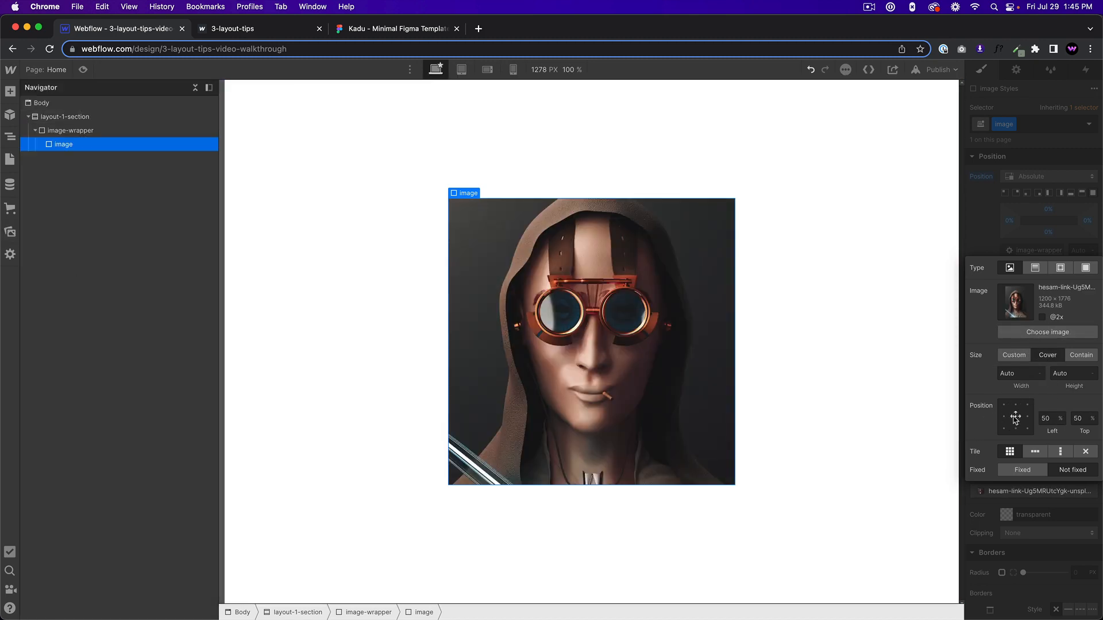
{"action": "left_click", "coordinate": [1085, 453]}
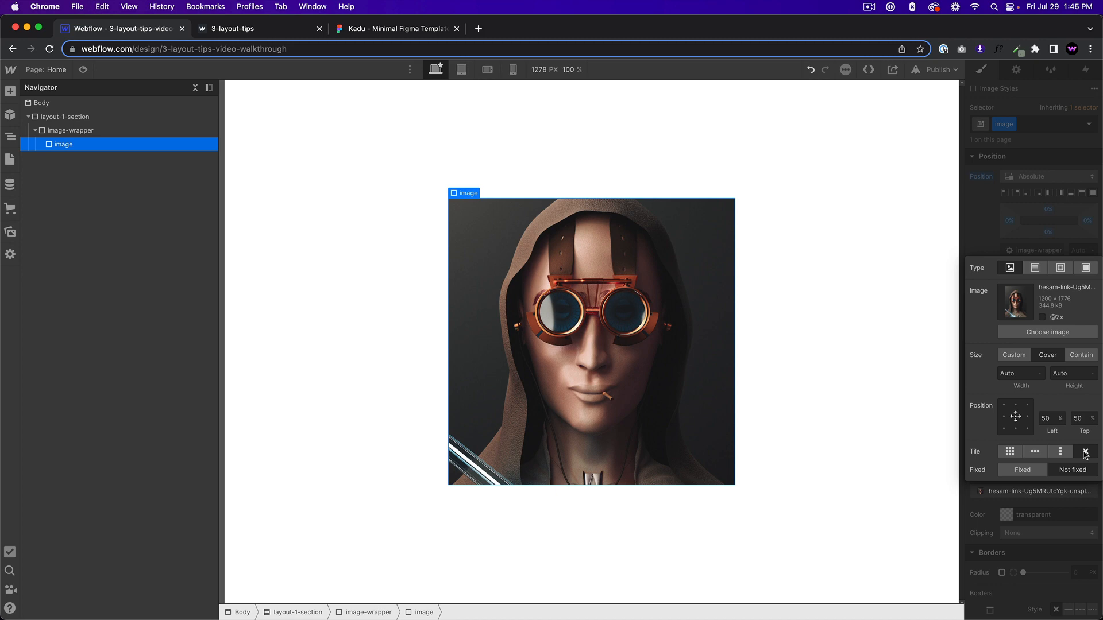
{"action": "left_click", "coordinate": [982, 236]}
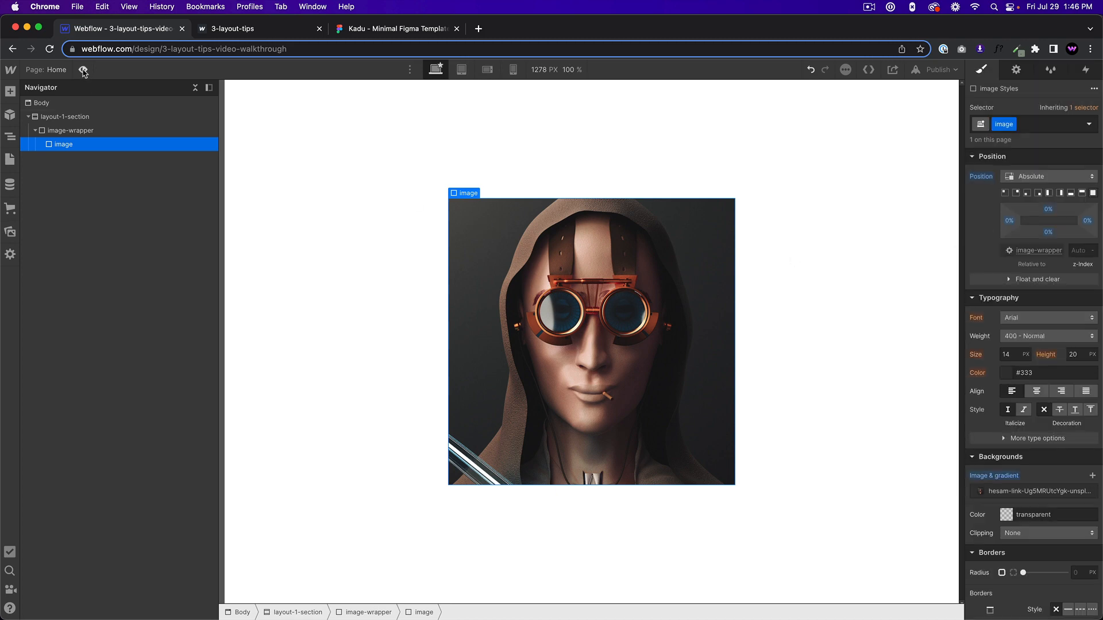
Set the image-wrapper's position to Static and check the position setting of its parent layout-1-section.
{"action": "left_click", "coordinate": [106, 131]}
{"action": "scroll", "coordinate": [1030, 240], "scroll_direction": "up", "scroll_amount": 1}
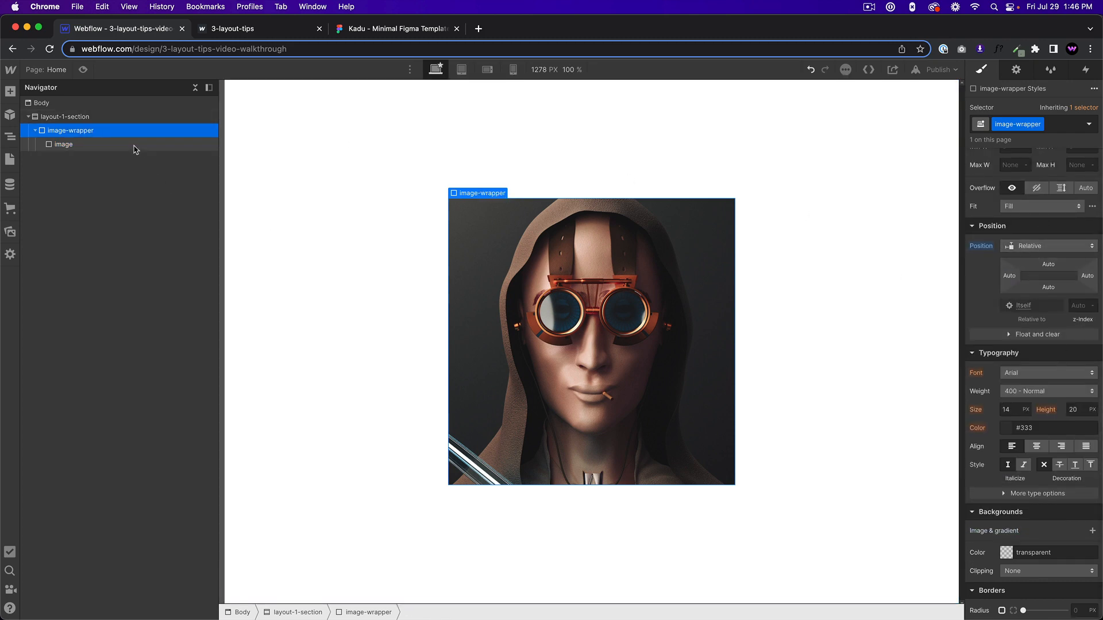
{"action": "left_click", "coordinate": [1042, 250]}
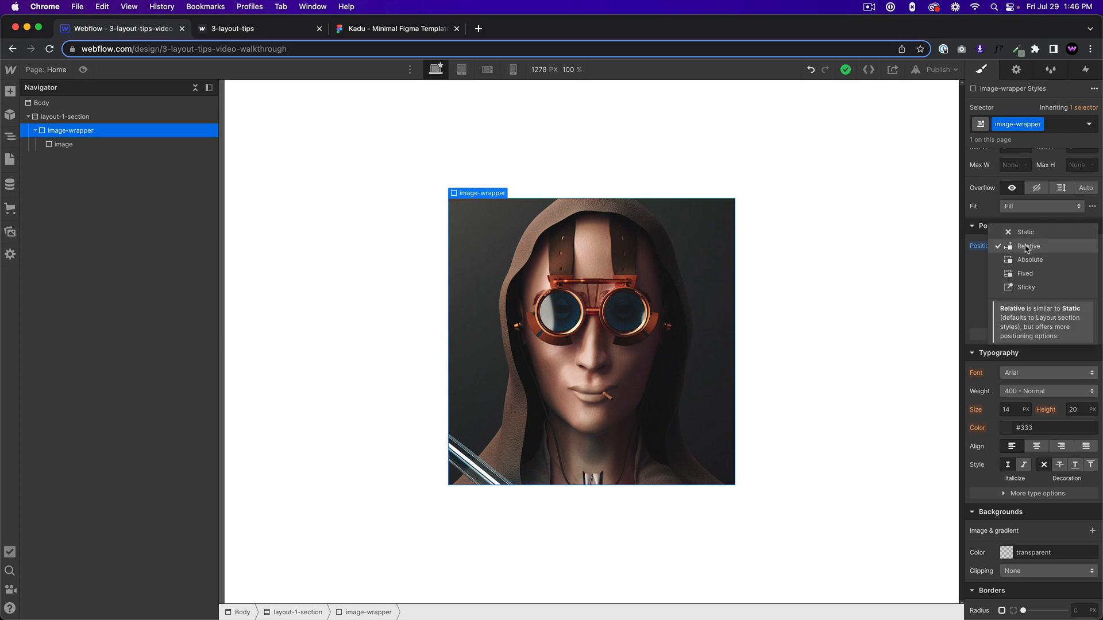
{"action": "left_click", "coordinate": [974, 262]}
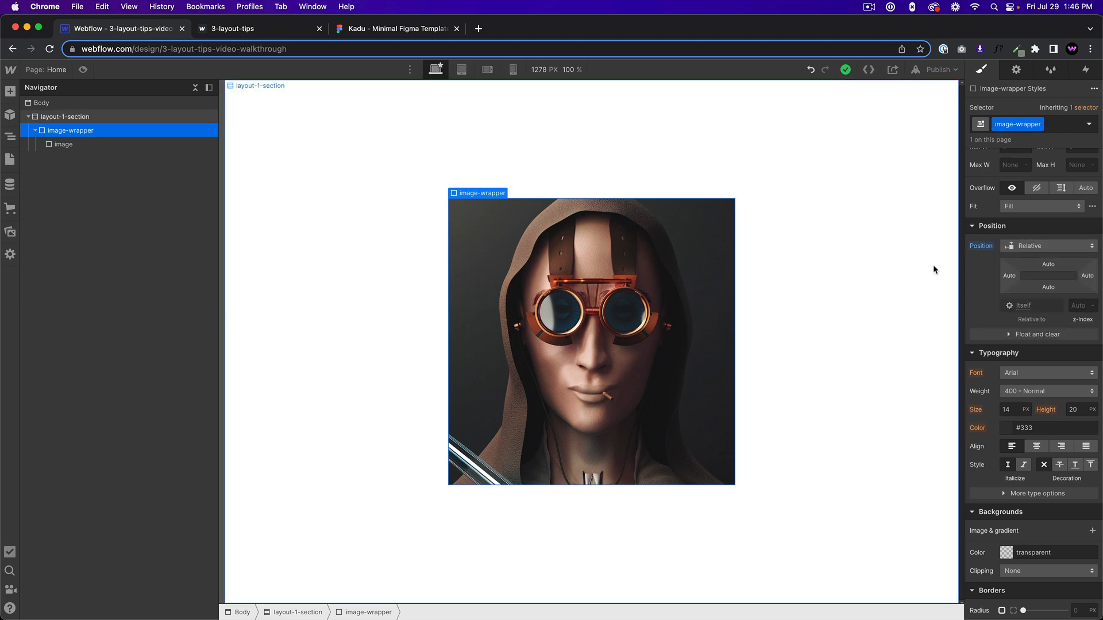
{"action": "left_click", "coordinate": [1034, 246]}
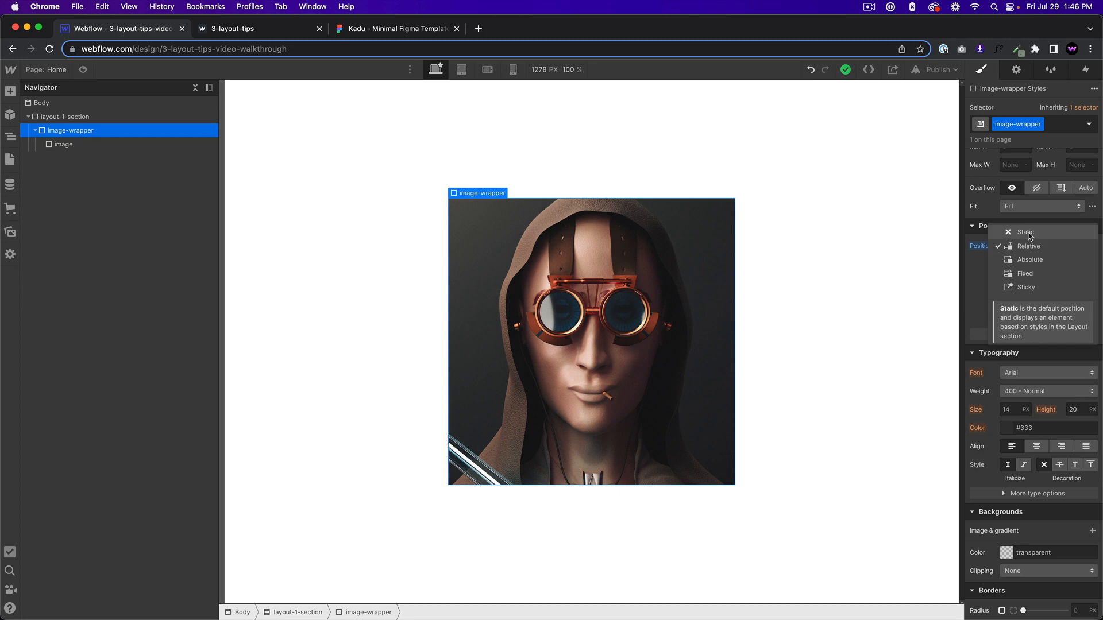
{"action": "left_click", "coordinate": [1027, 233]}
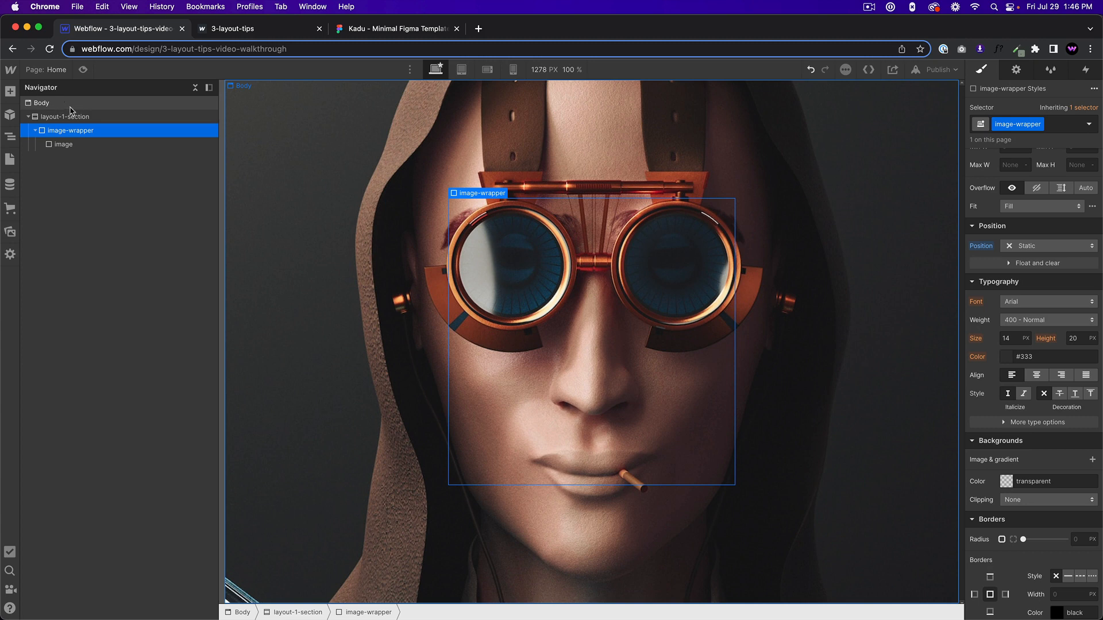
{"action": "left_click", "coordinate": [107, 117]}
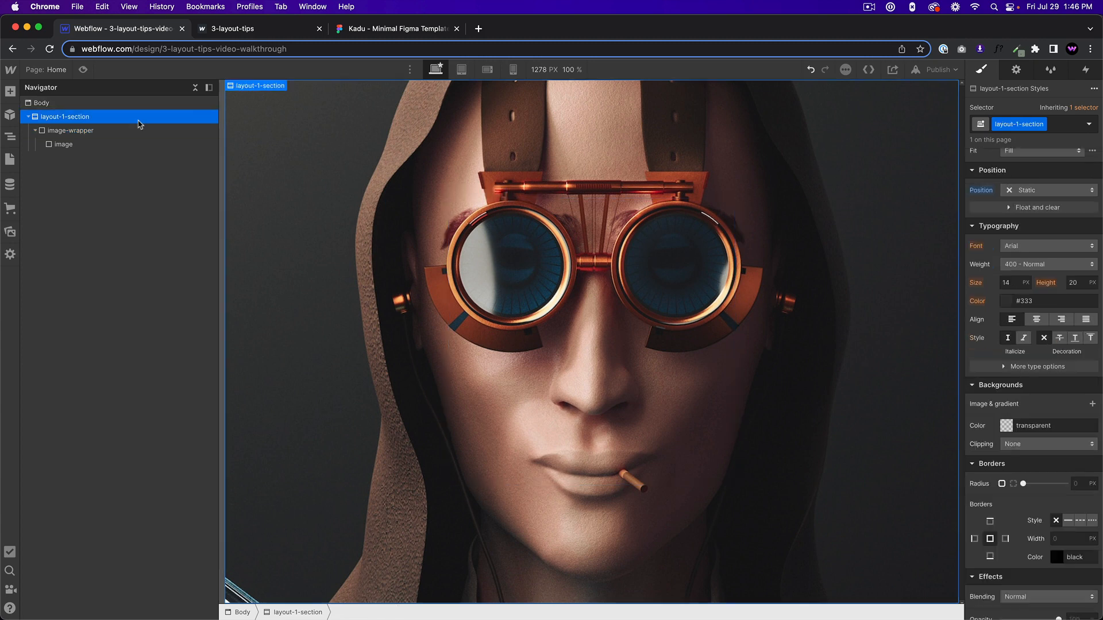
{"action": "left_click", "coordinate": [94, 130]}
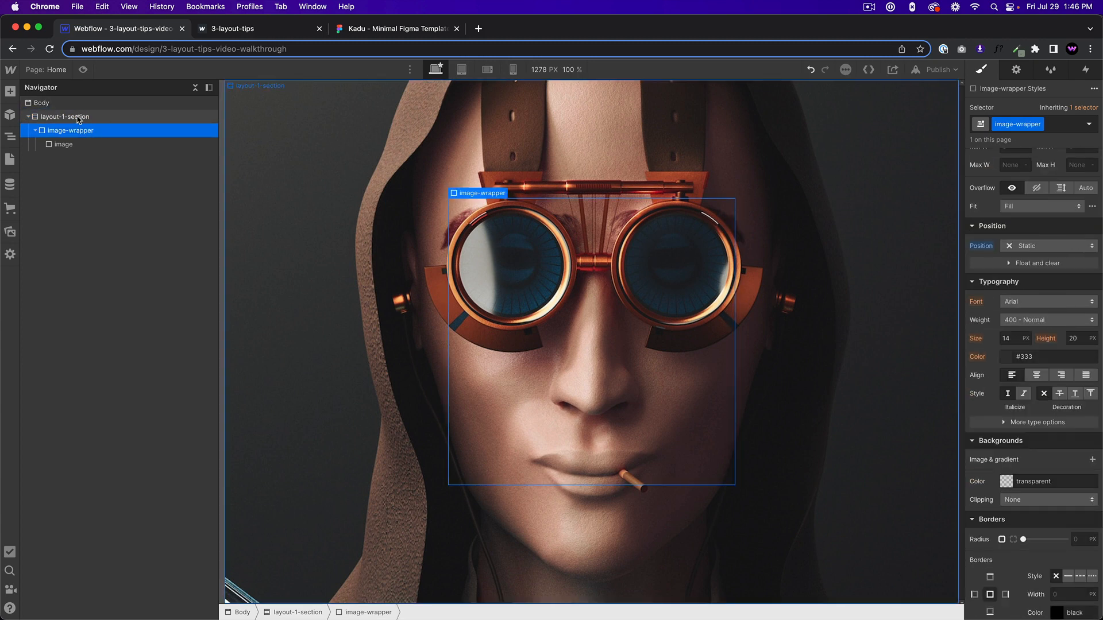
Add another section to the body below layout-1-section and give it the class section-2.
{"action": "left_click", "coordinate": [70, 105]}
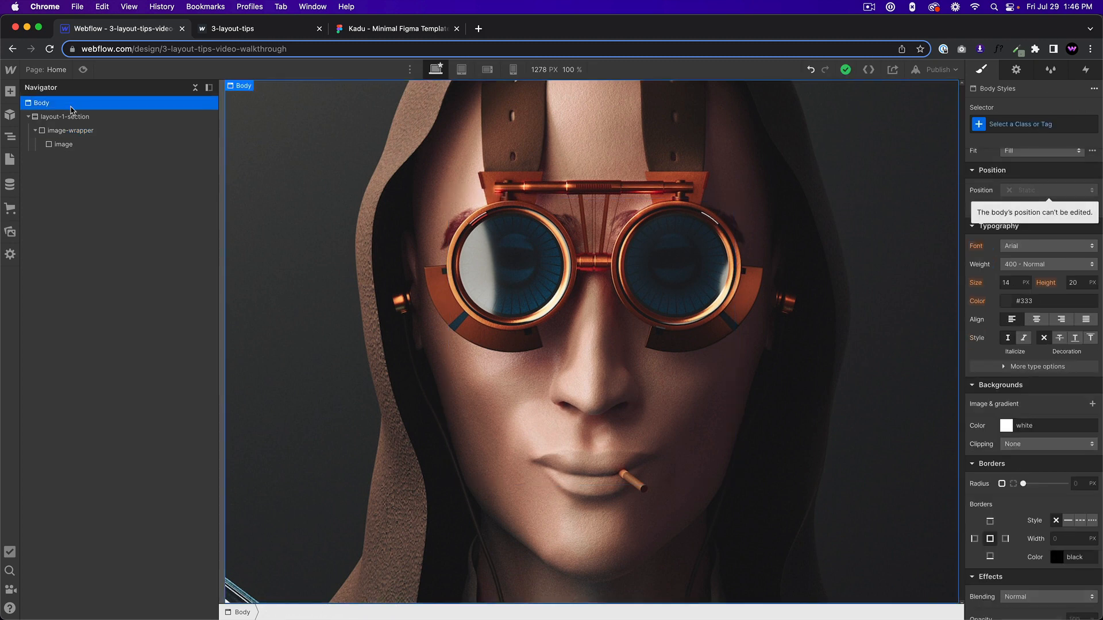
{"action": "key", "text": "super+e"}
{"action": "type", "text": "section"}
{"action": "key", "text": "Return"}
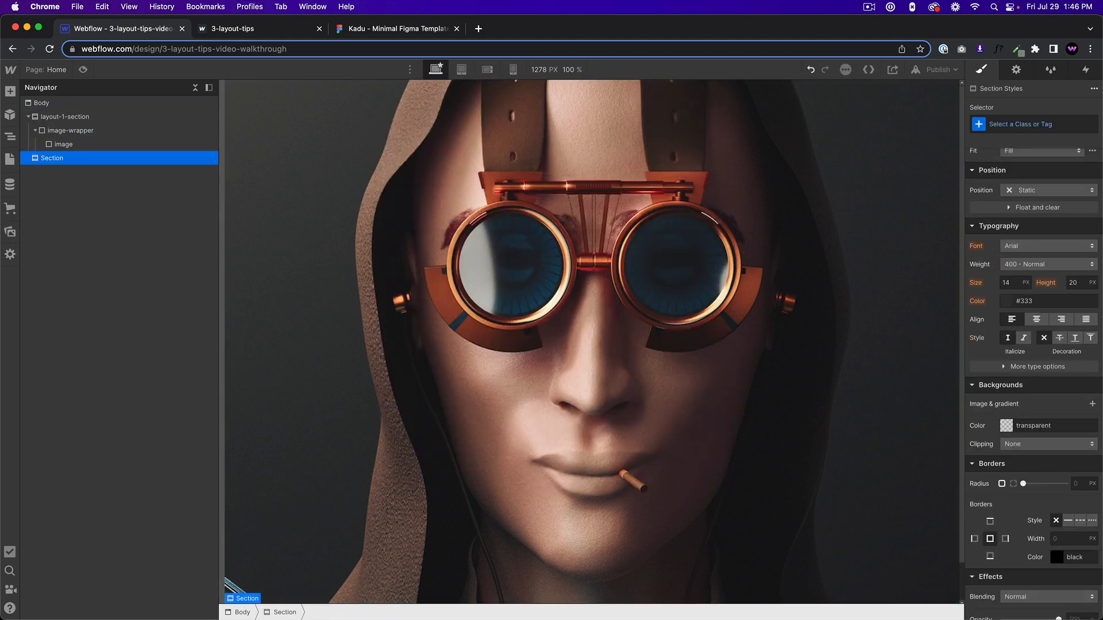
{"action": "left_click", "coordinate": [1016, 124]}
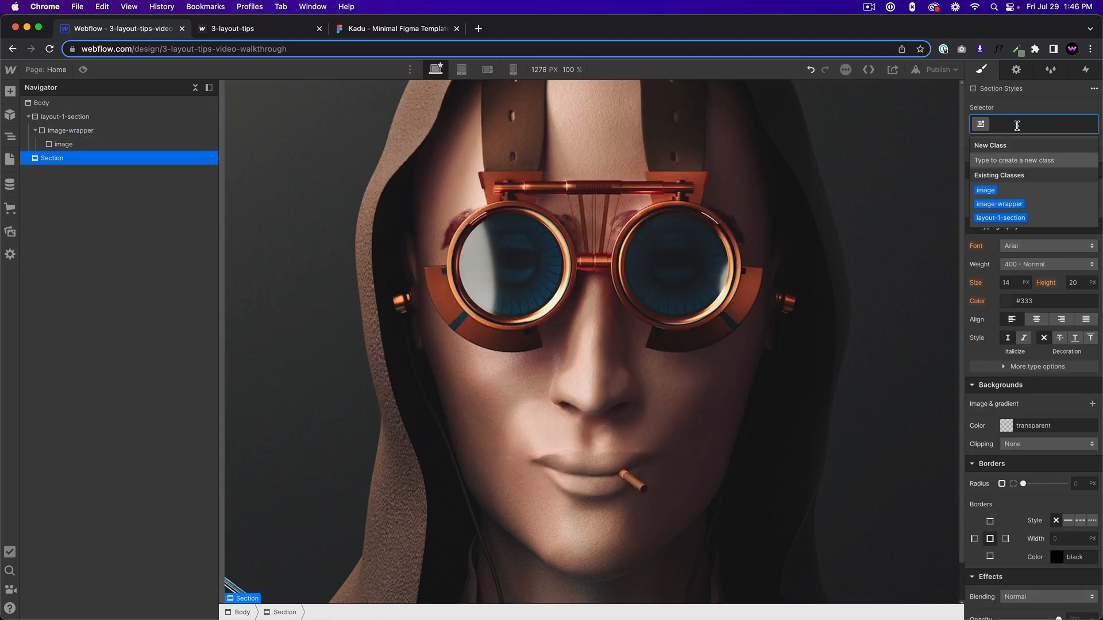
{"action": "type", "text": "section-2"}
{"action": "key", "text": "Return"}
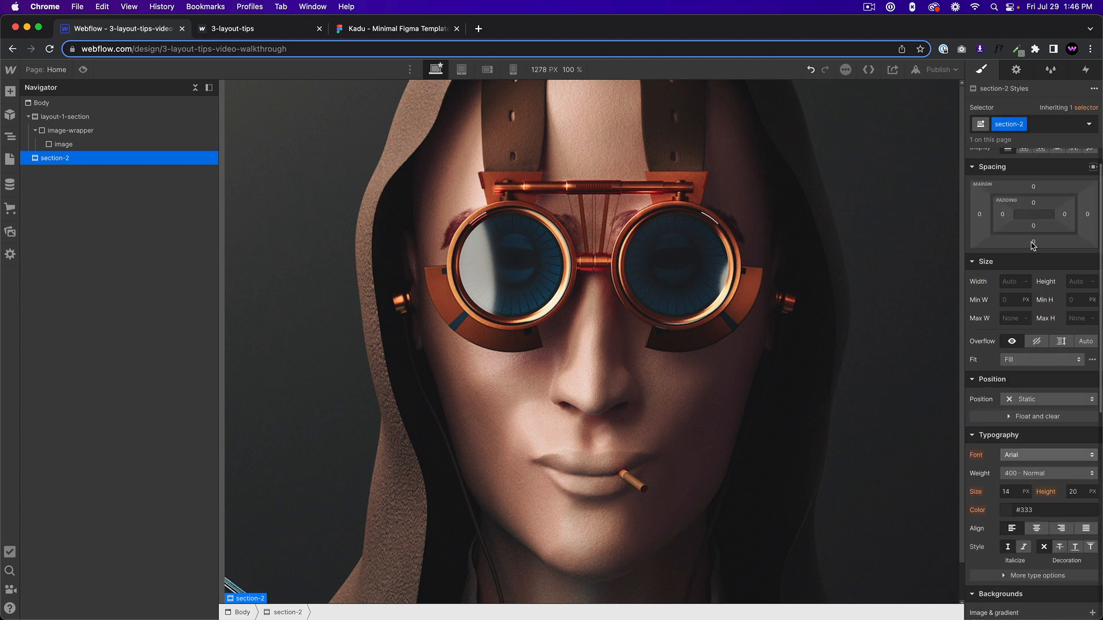
Set section-2's minimum height to 100 VH and check how the oversized image covers the page.
{"action": "left_click", "coordinate": [1073, 329]}
{"action": "type", "text": "100vh"}
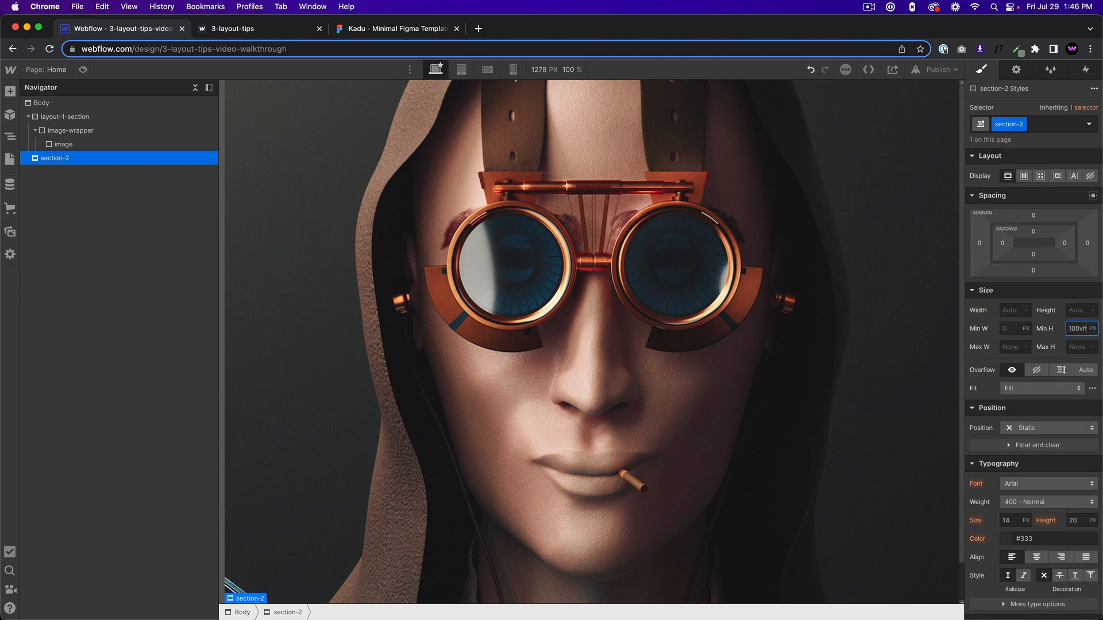
{"action": "key", "text": "Return"}
{"action": "scroll", "coordinate": [701, 336], "scroll_direction": "up", "scroll_amount": 5}
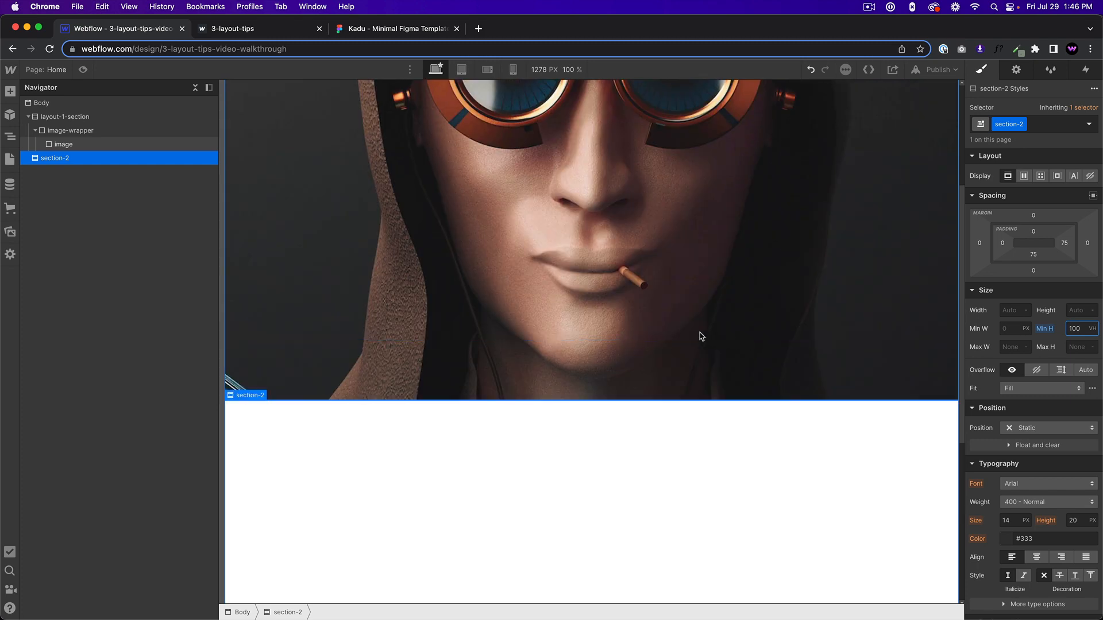
{"action": "scroll", "coordinate": [689, 335], "scroll_direction": "up", "scroll_amount": 1}
{"action": "scroll", "coordinate": [653, 354], "scroll_direction": "down", "scroll_amount": 6}
{"action": "scroll", "coordinate": [653, 353], "scroll_direction": "up", "scroll_amount": 9}
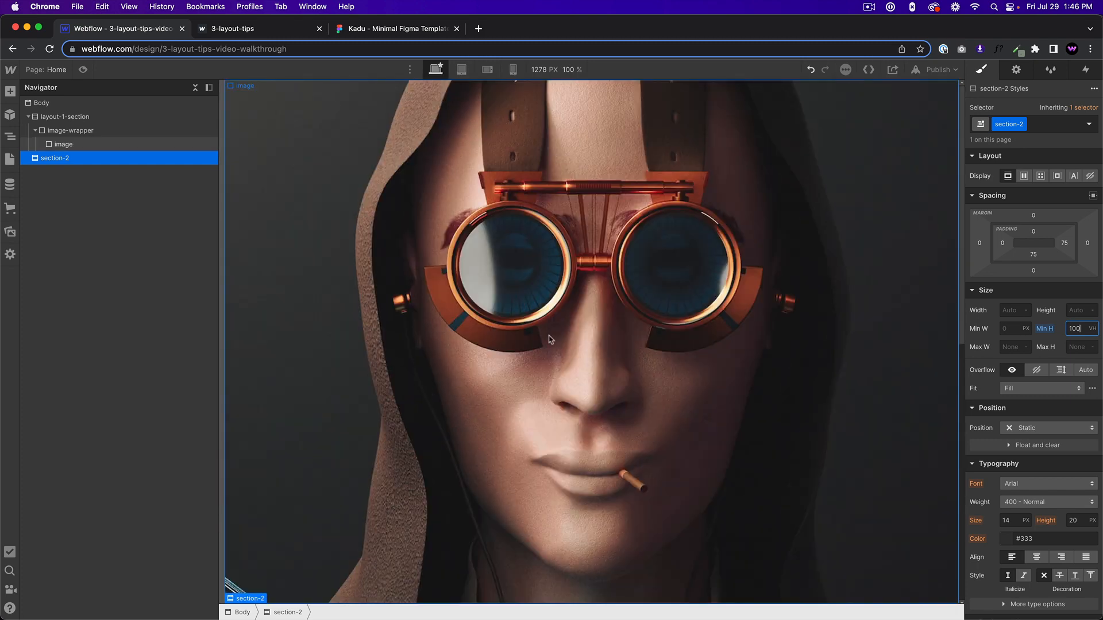
Set the image-wrapper's position to Relative so the absolute image is contained within it.
{"action": "left_click", "coordinate": [105, 117]}
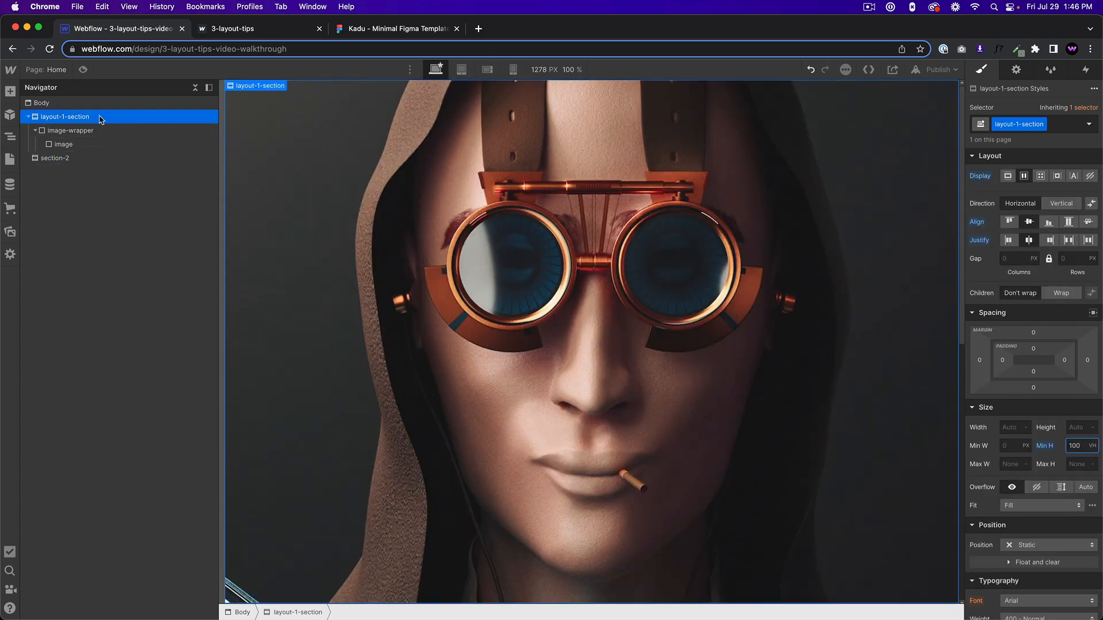
{"action": "left_click", "coordinate": [98, 136]}
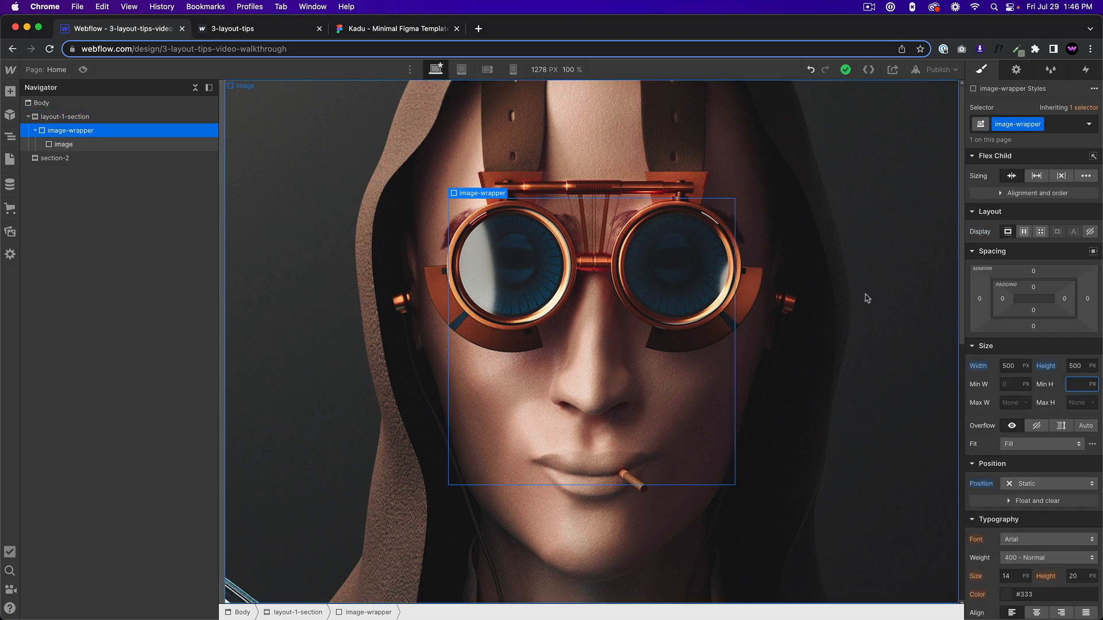
{"action": "scroll", "coordinate": [988, 402], "scroll_direction": "down", "scroll_amount": 1}
{"action": "left_click", "coordinate": [1026, 471]}
{"action": "left_click", "coordinate": [1026, 484]}
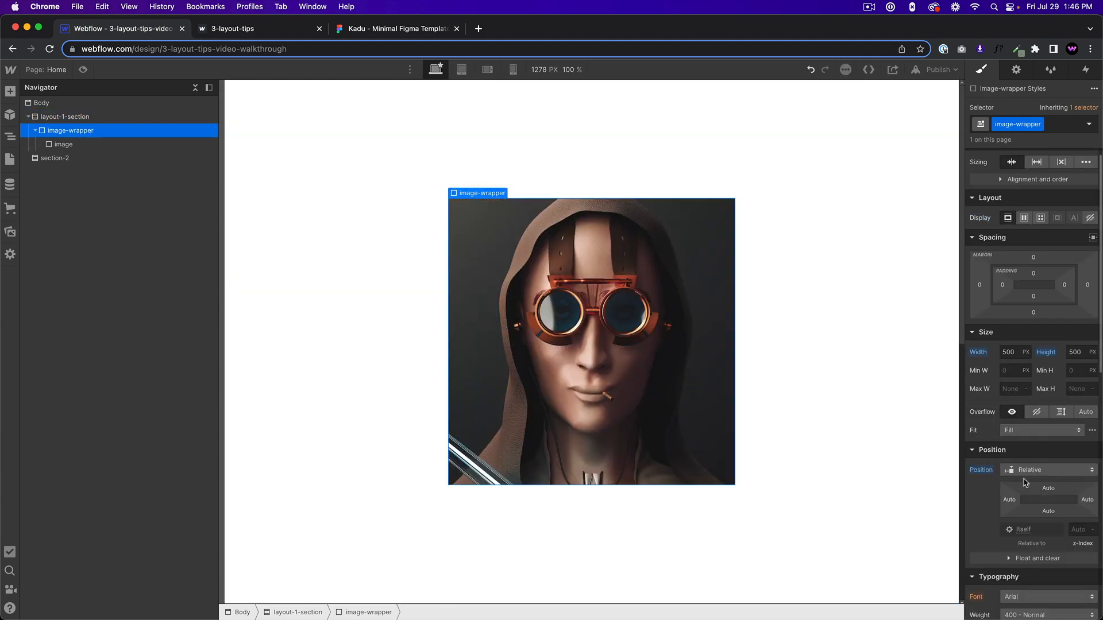
Check the position of the image relative to image-wrapper and delete section-2 from the body.
{"action": "left_click", "coordinate": [81, 145]}
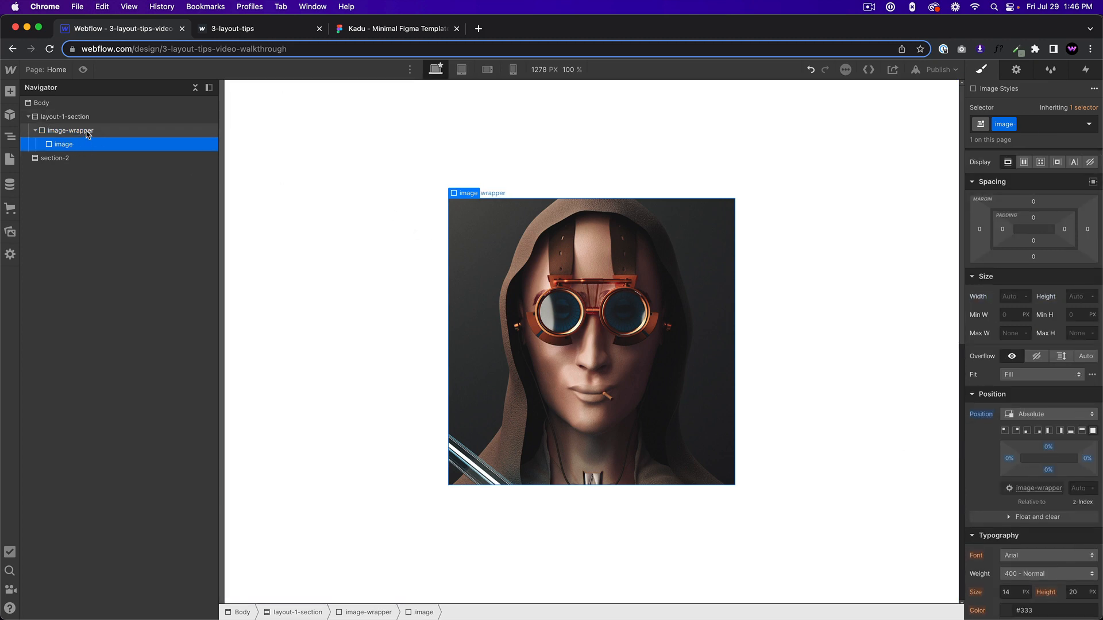
{"action": "left_click", "coordinate": [87, 133]}
{"action": "left_click", "coordinate": [68, 162]}
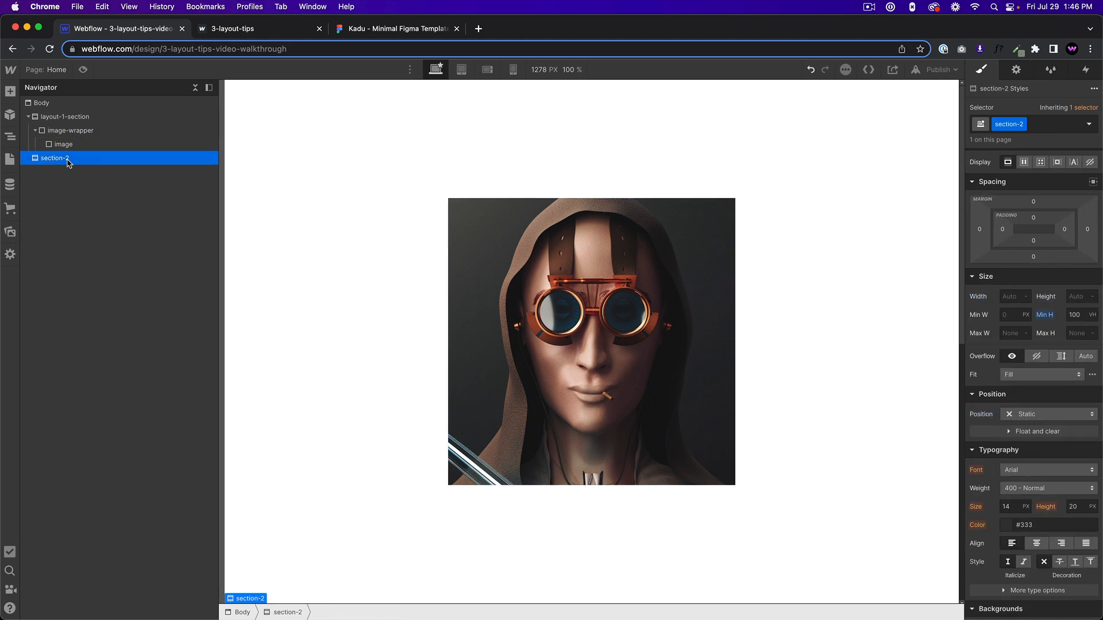
{"action": "key", "text": "Delete"}
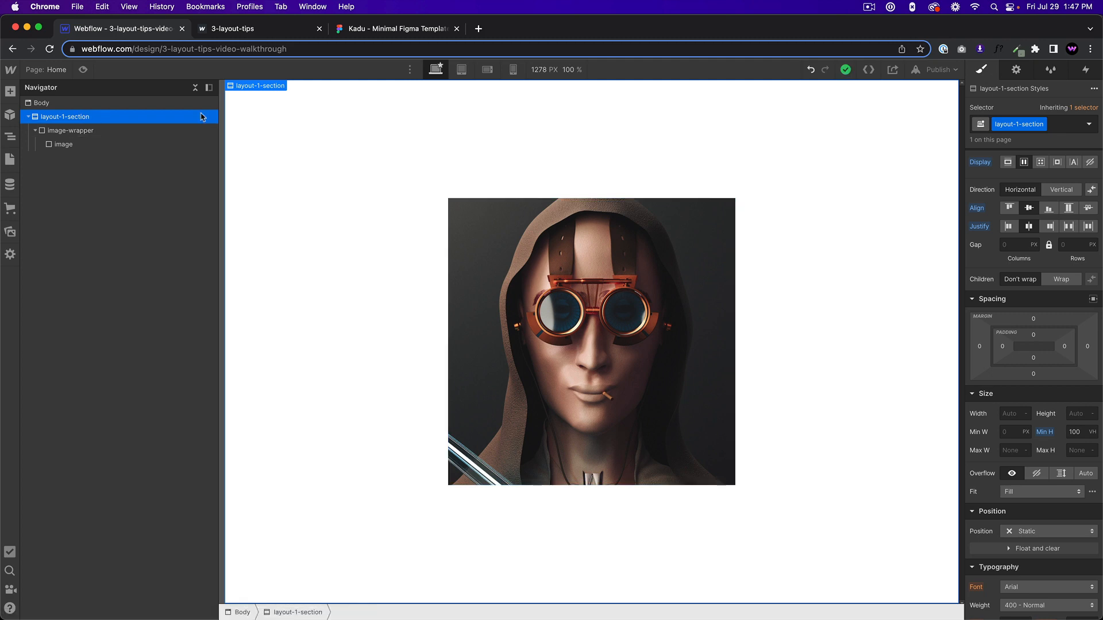
Set the border radius of the image-wrapper to 24 px on all corners.
{"action": "scroll", "coordinate": [959, 370], "scroll_direction": "down", "scroll_amount": 1}
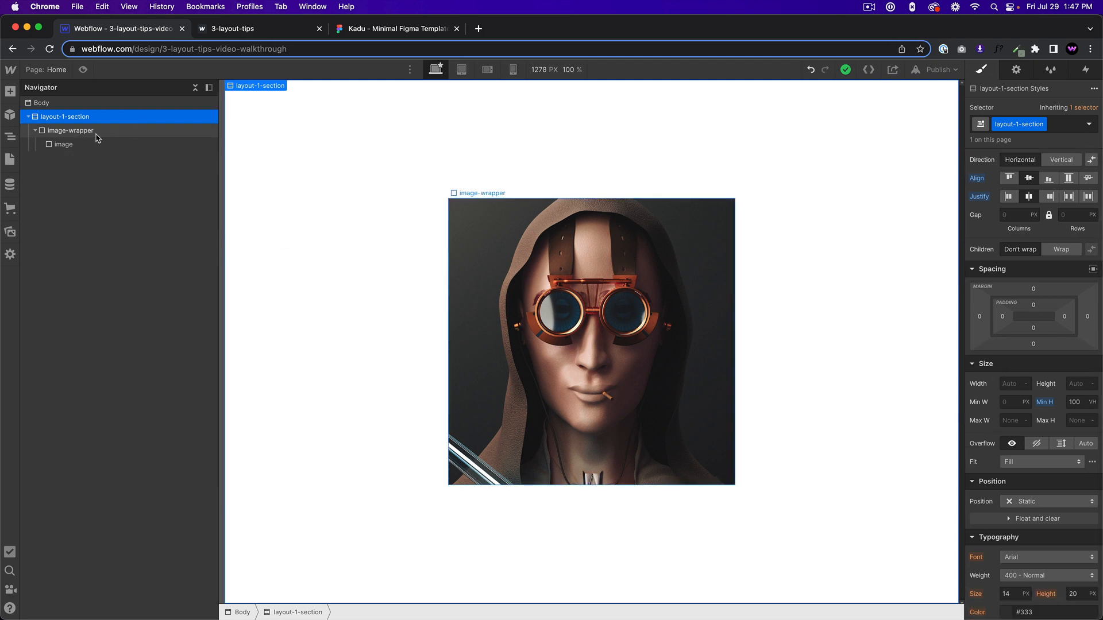
{"action": "left_click", "coordinate": [96, 133]}
{"action": "left_click", "coordinate": [85, 144]}
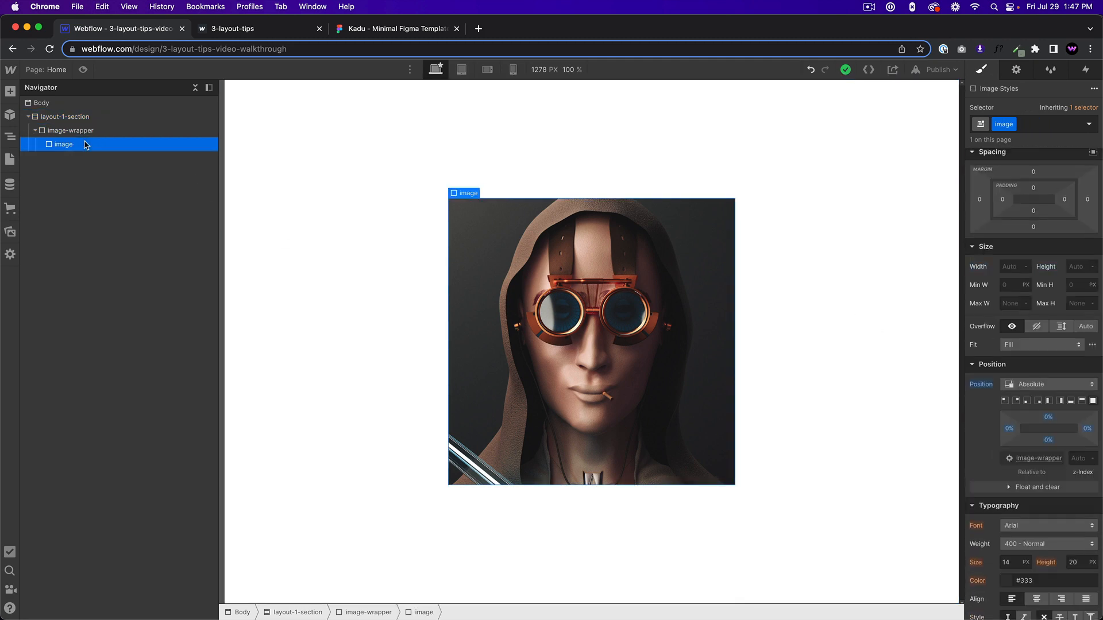
{"action": "left_click", "coordinate": [90, 132]}
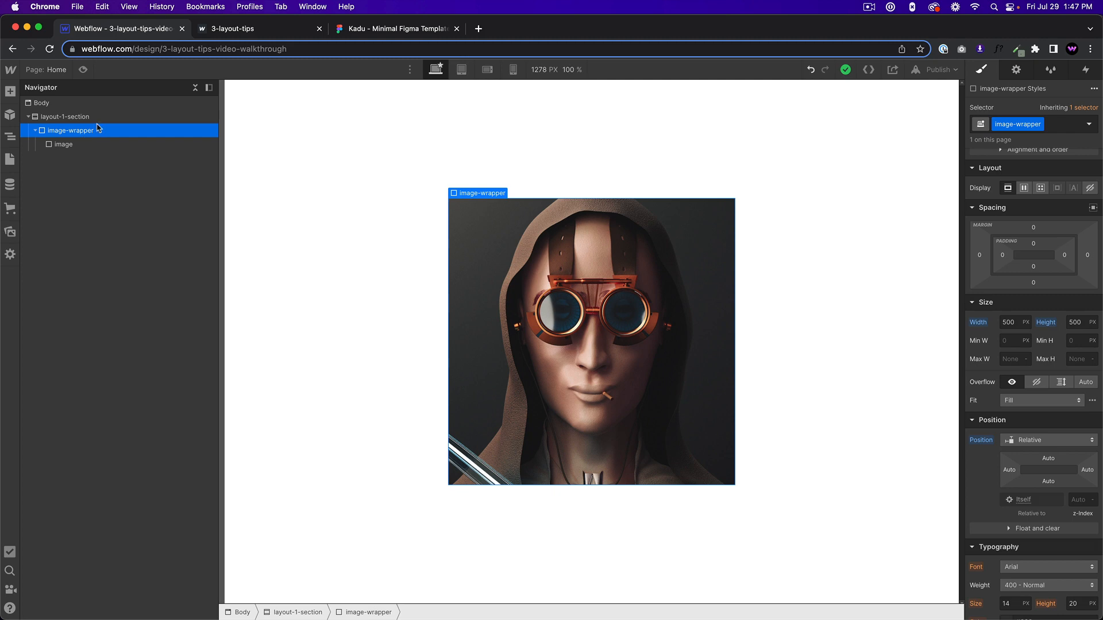
{"action": "left_click", "coordinate": [78, 144]}
{"action": "left_click", "coordinate": [71, 134]}
{"action": "scroll", "coordinate": [1031, 377], "scroll_direction": "down", "scroll_amount": 10}
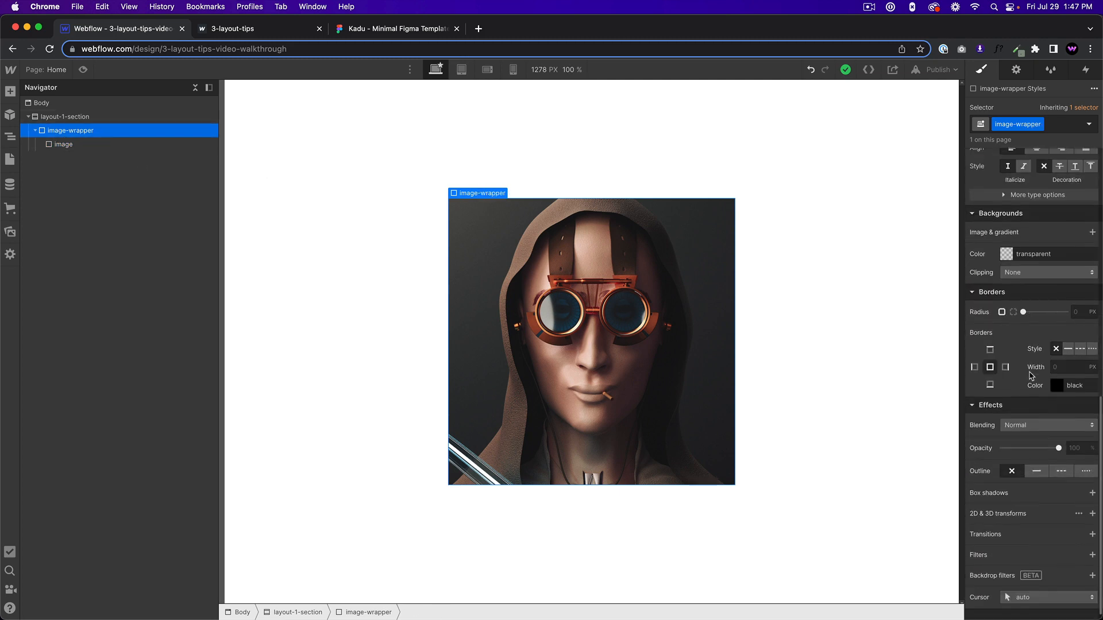
{"action": "scroll", "coordinate": [1031, 376], "scroll_direction": "down", "scroll_amount": 1}
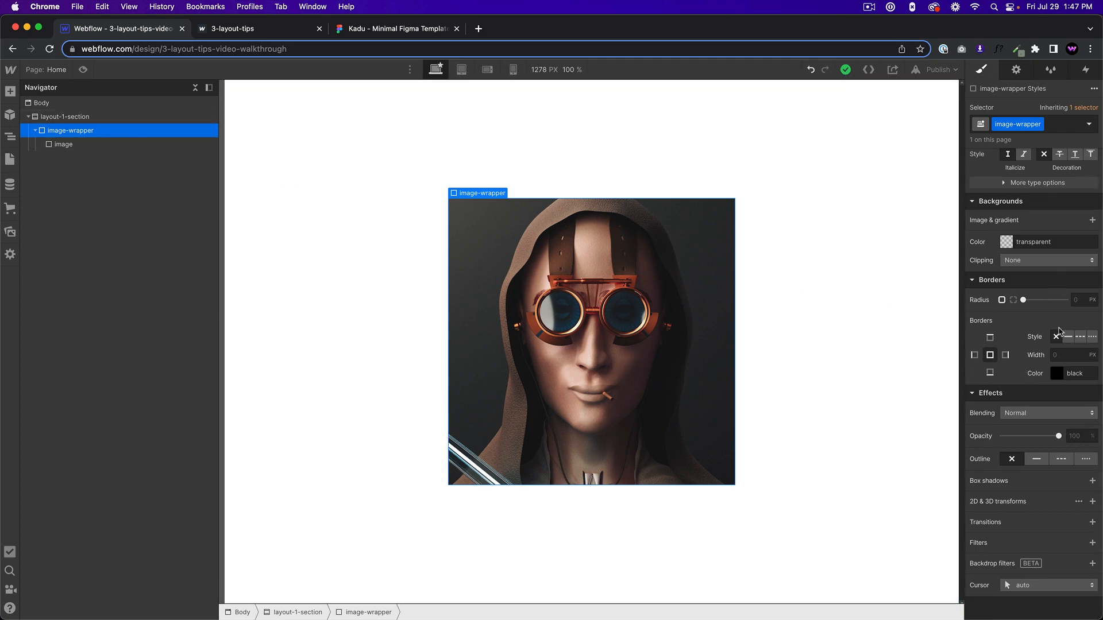
{"action": "left_click", "coordinate": [1074, 301]}
{"action": "type", "text": "24"}
Set the image-wrapper's overflow to Hidden so the image is clipped to its rounded corners.
{"action": "scroll", "coordinate": [1044, 277], "scroll_direction": "up", "scroll_amount": 10}
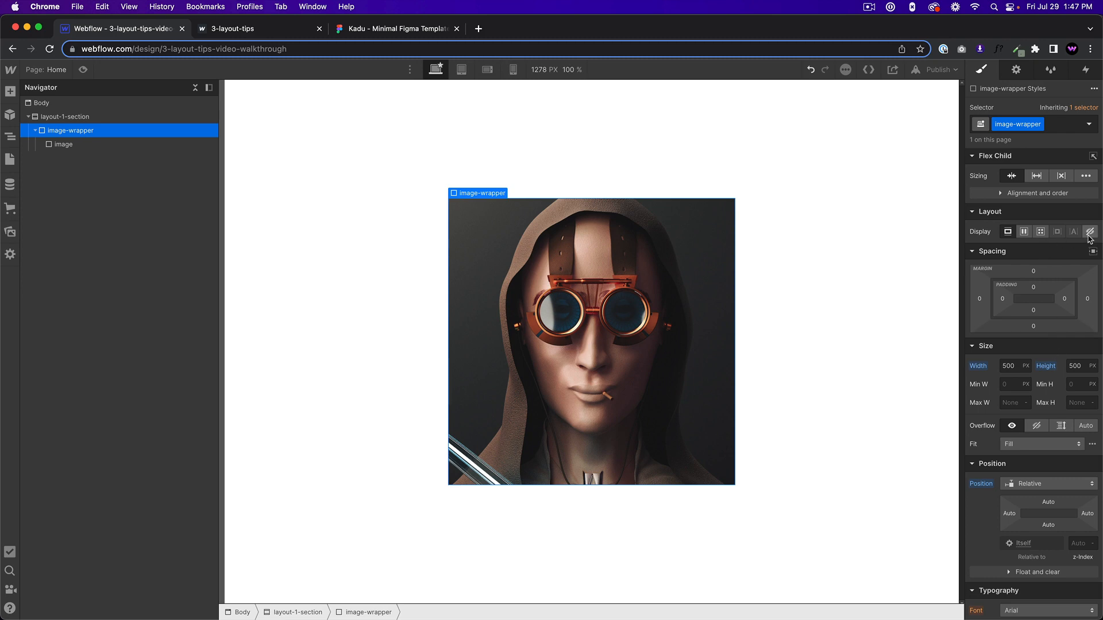
{"action": "scroll", "coordinate": [1057, 426], "scroll_direction": "down", "scroll_amount": 1}
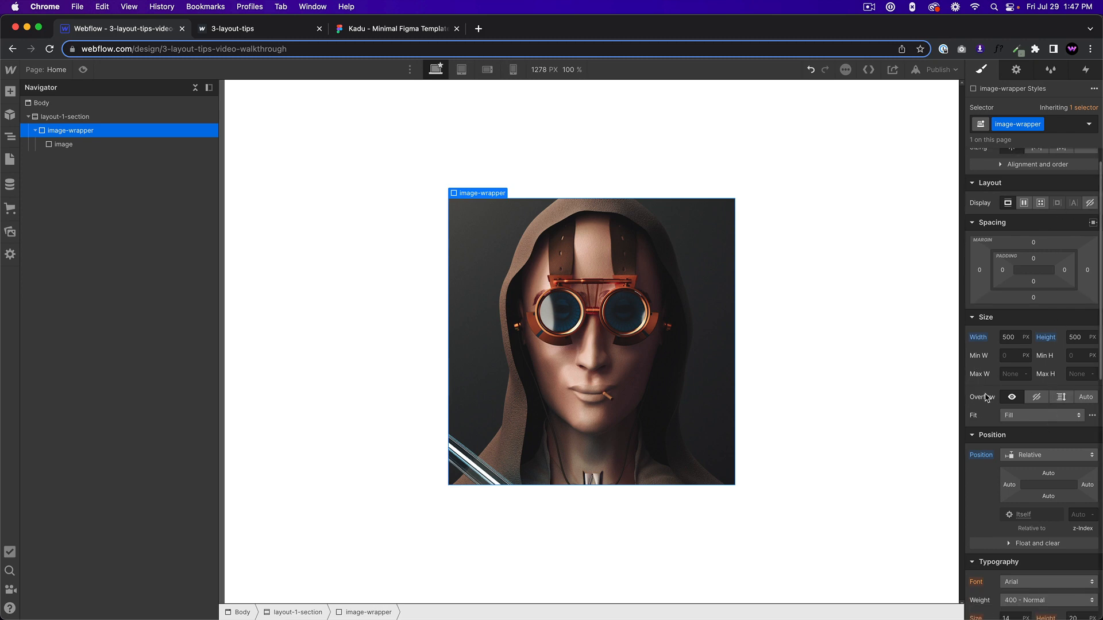
{"action": "left_click", "coordinate": [1037, 399]}
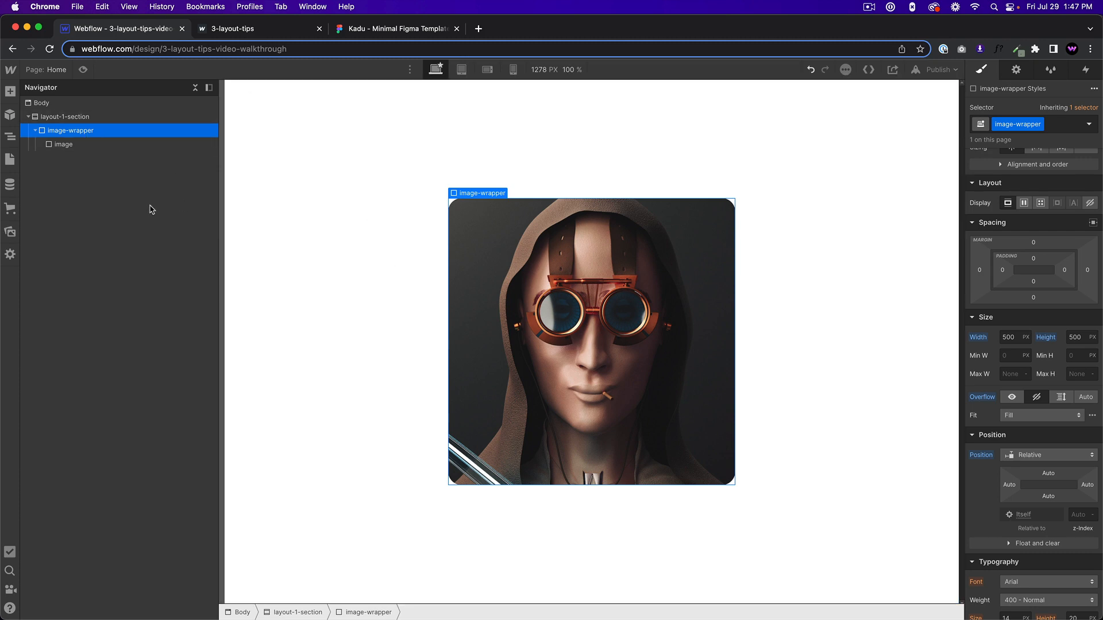
Add a Mouse hover element trigger to the image-wrapper with Start an animation as its on-hover action.
{"action": "left_click", "coordinate": [1086, 69]}
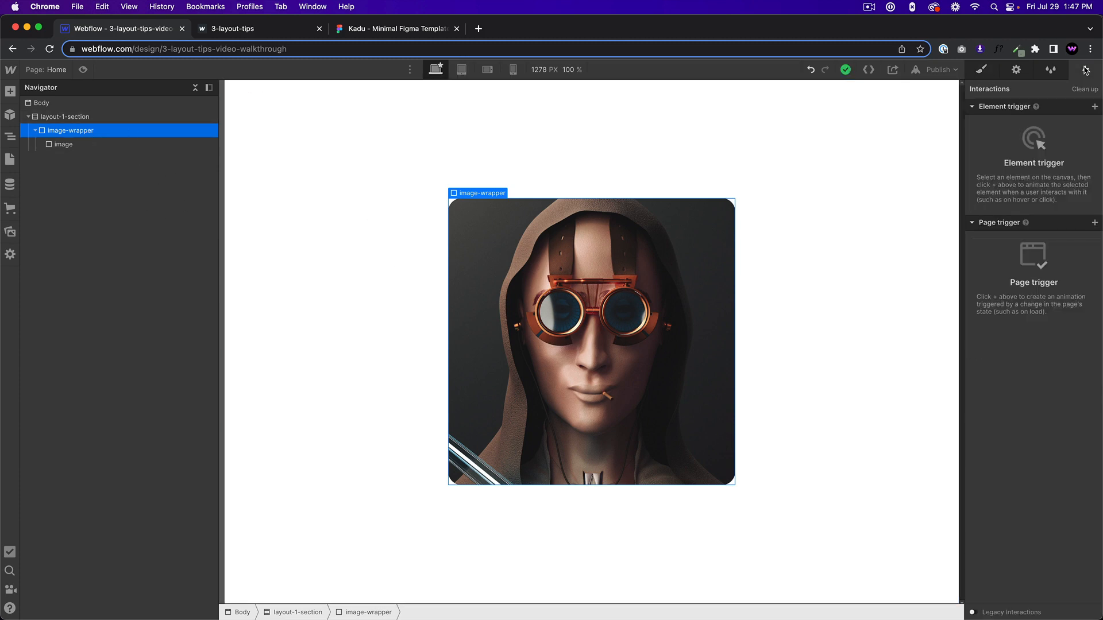
{"action": "left_click", "coordinate": [1096, 108]}
{"action": "left_click", "coordinate": [1048, 140]}
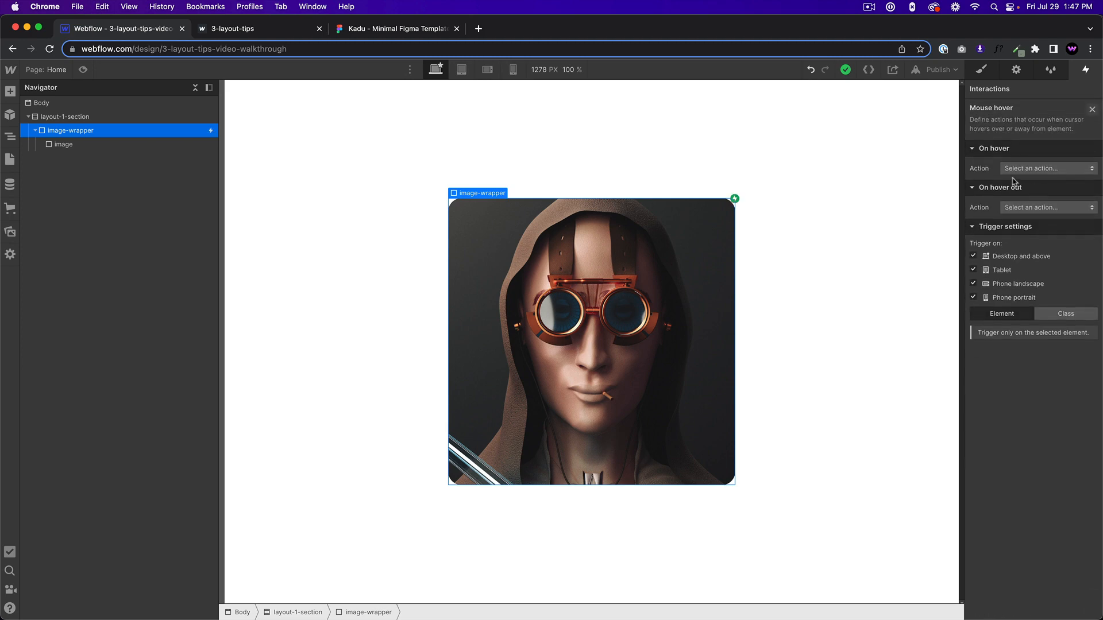
{"action": "left_click", "coordinate": [1034, 168]}
{"action": "left_click", "coordinate": [1024, 196]}
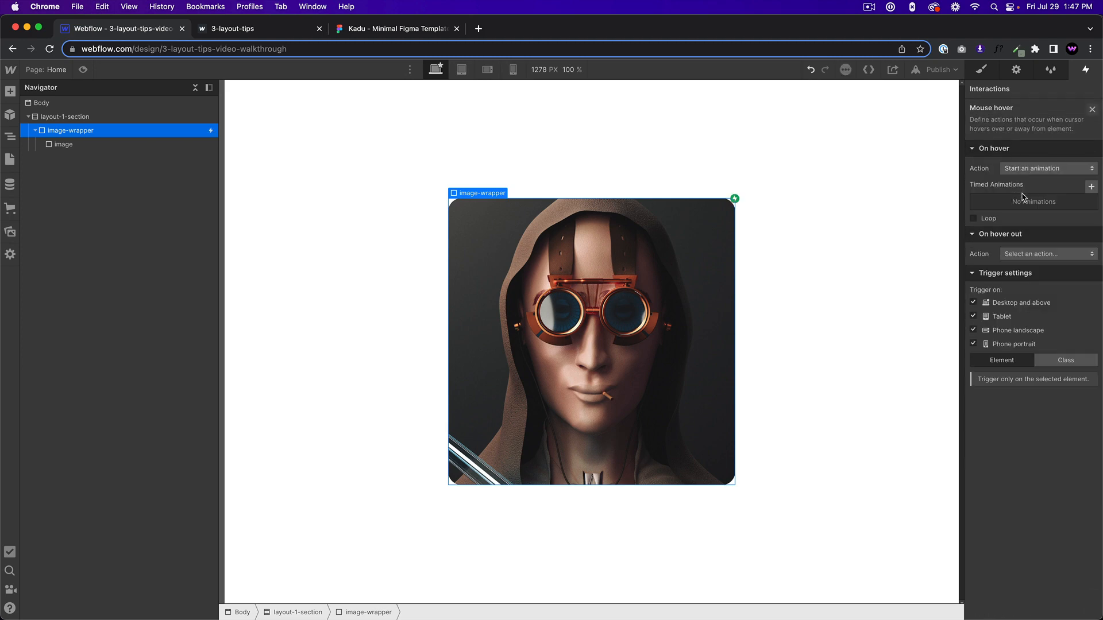
Create a timed animation for the on-hover action and name it "image hover in".
{"action": "left_click", "coordinate": [1090, 185]}
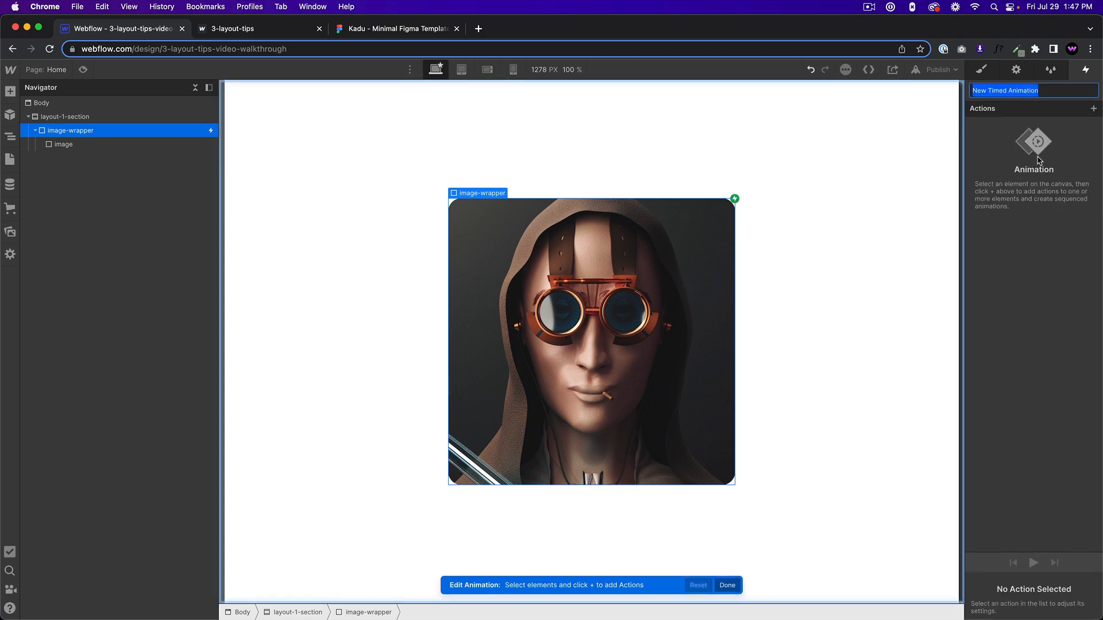
{"action": "type", "text": "image"}
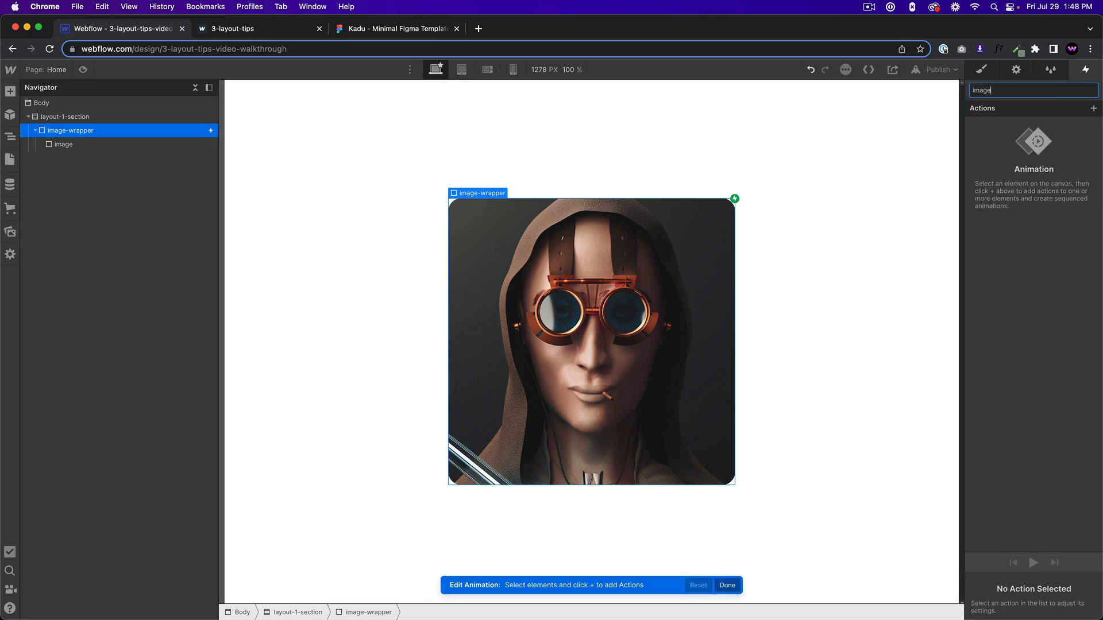
{"action": "type", "text": " hover in"}
{"action": "key", "text": "Return"}
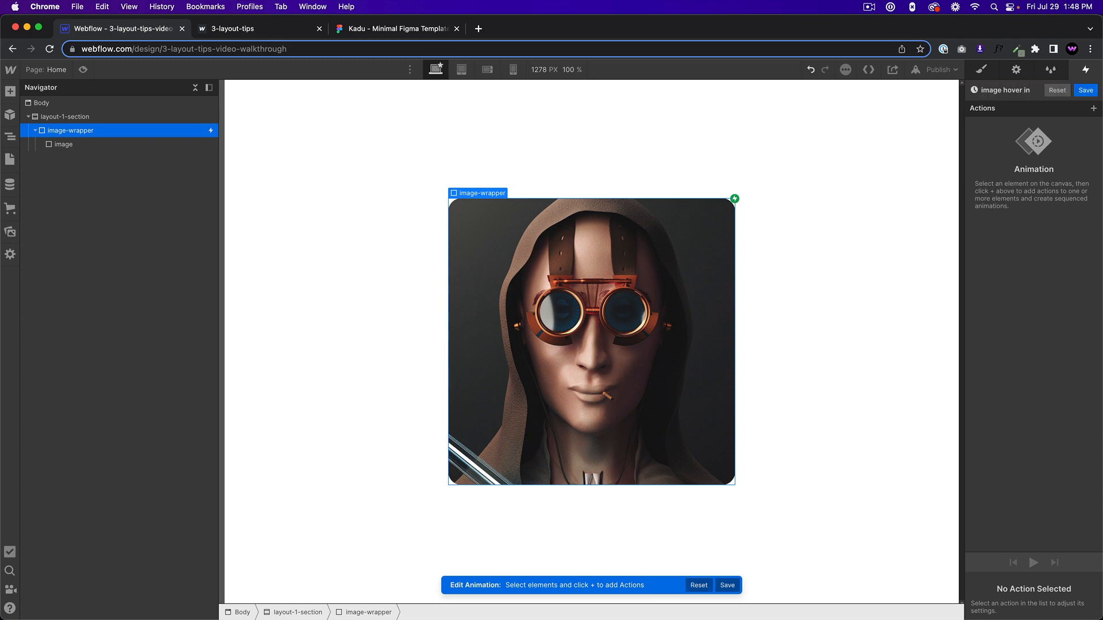
Add a Scale action for the image at 1.4 on the X and Y axes and set it as the initial state.
{"action": "left_click", "coordinate": [539, 294]}
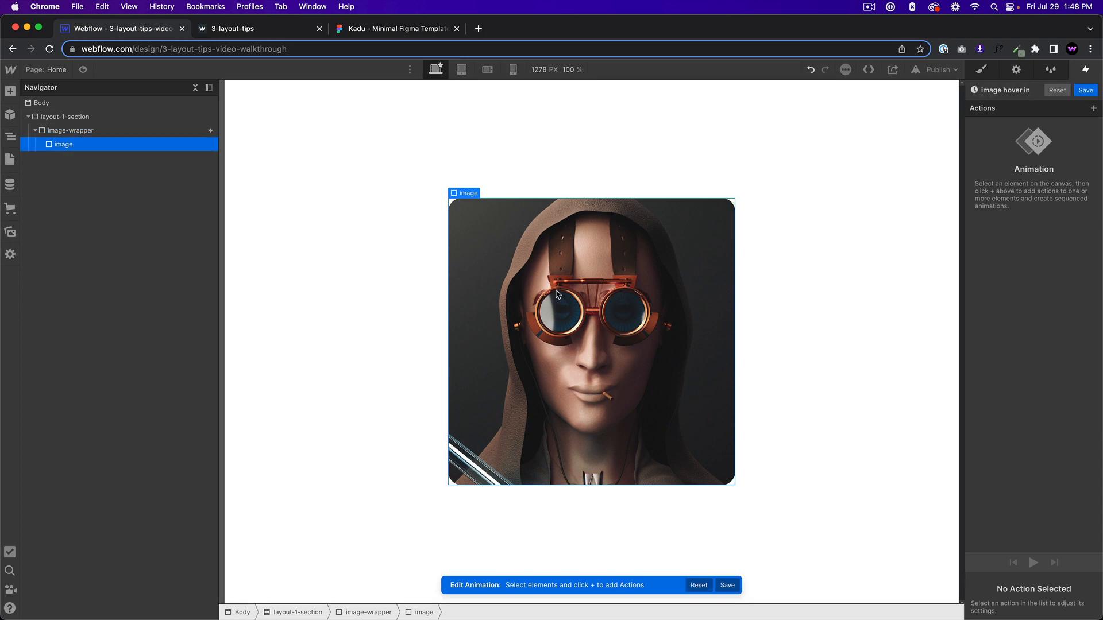
{"action": "left_click", "coordinate": [1094, 109]}
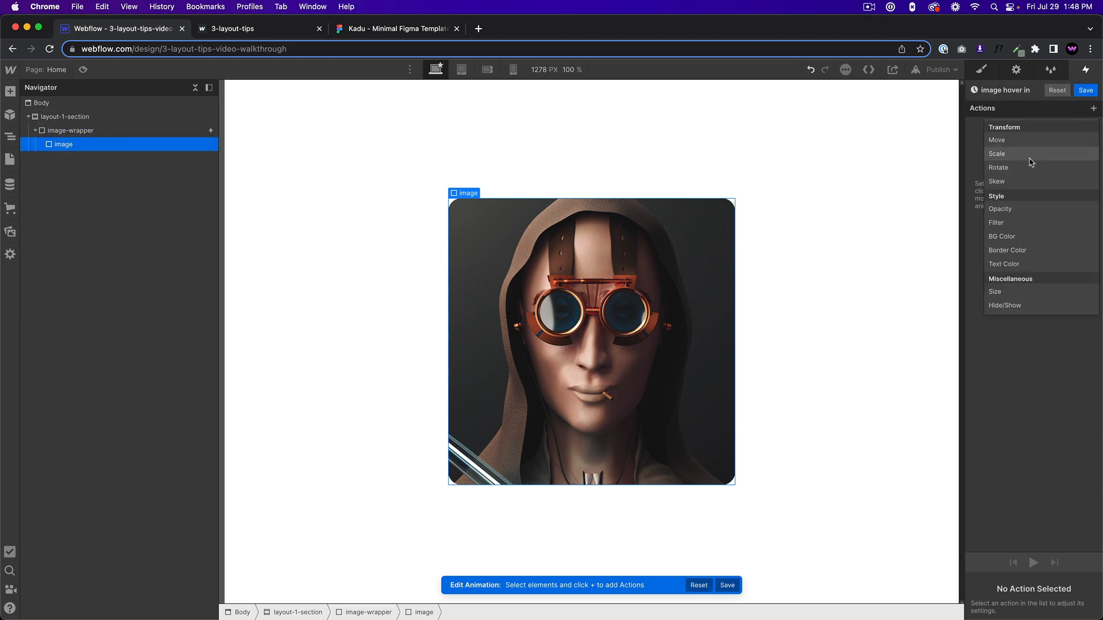
{"action": "left_click", "coordinate": [1032, 167]}
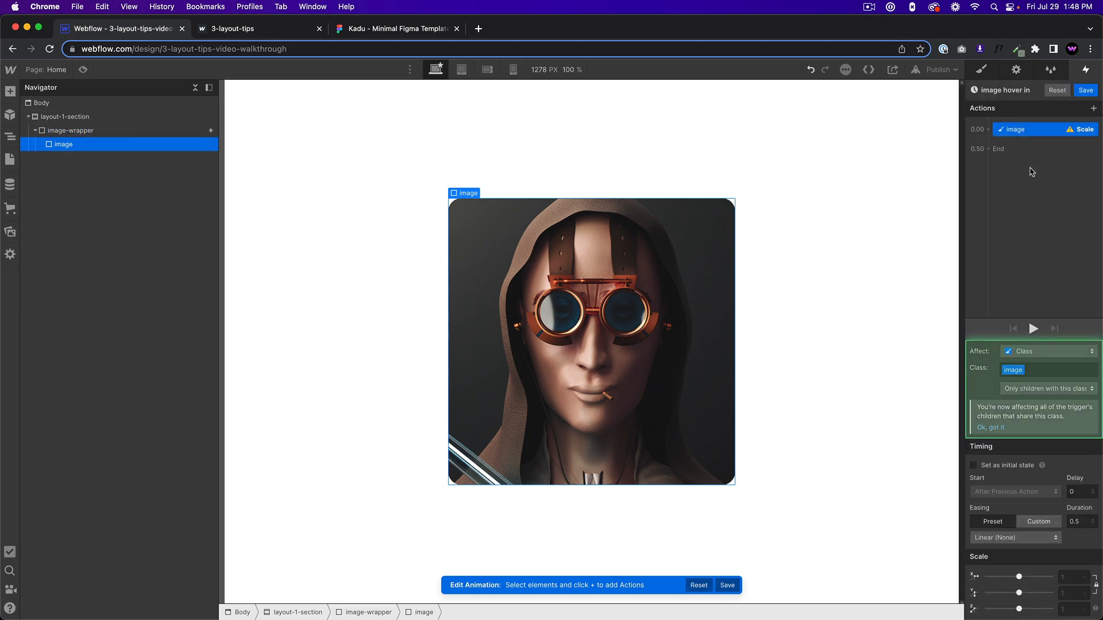
{"action": "left_click", "coordinate": [1067, 576]}
{"action": "key", "text": "Return"}
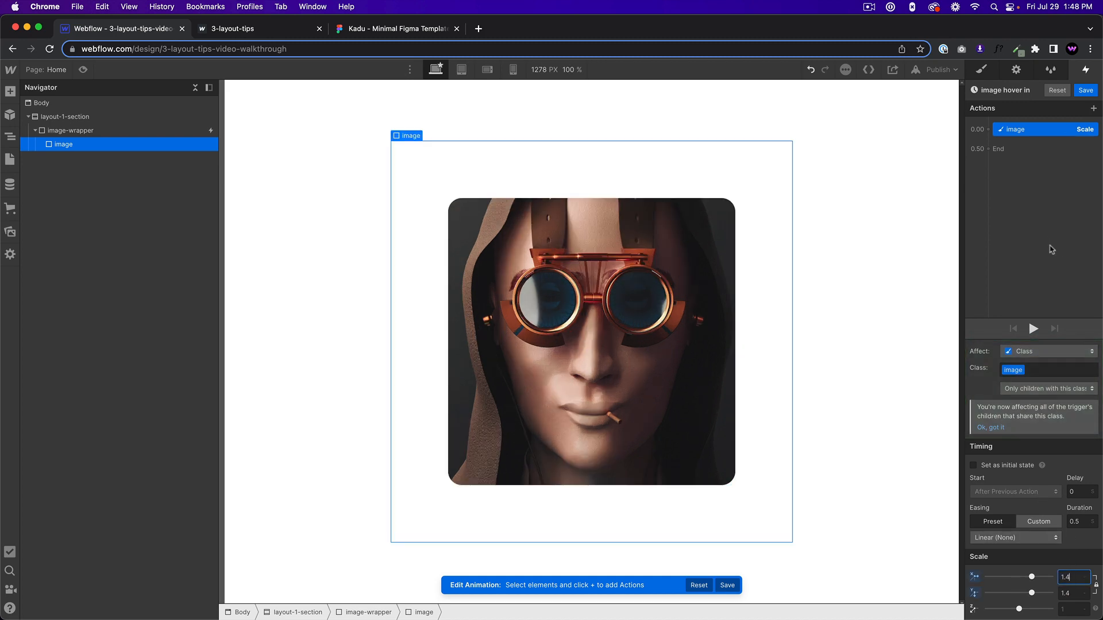
{"action": "left_click", "coordinate": [973, 465]}
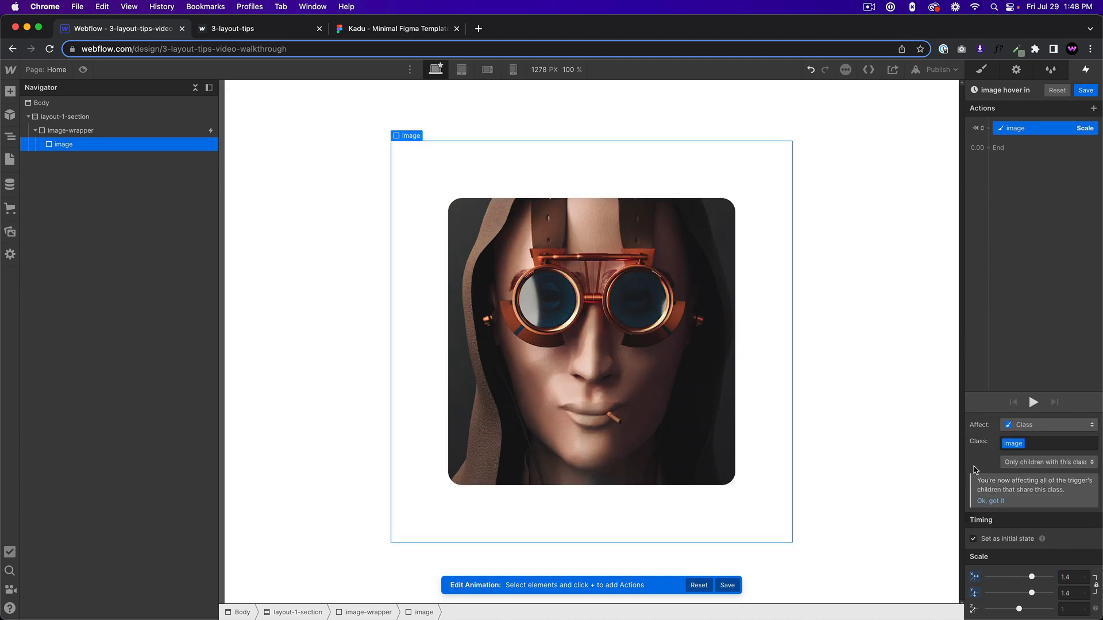
Add a Rotate action for the image at 30 degrees on the Z axis and set it as the initial state.
{"action": "left_click", "coordinate": [1021, 146]}
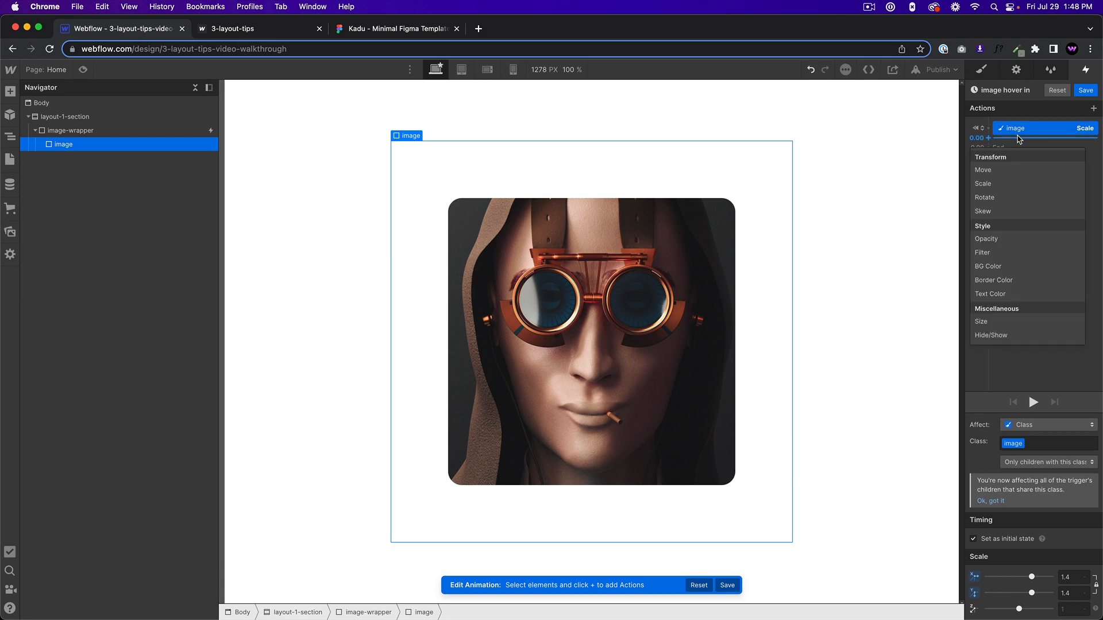
{"action": "left_click", "coordinate": [1007, 198]}
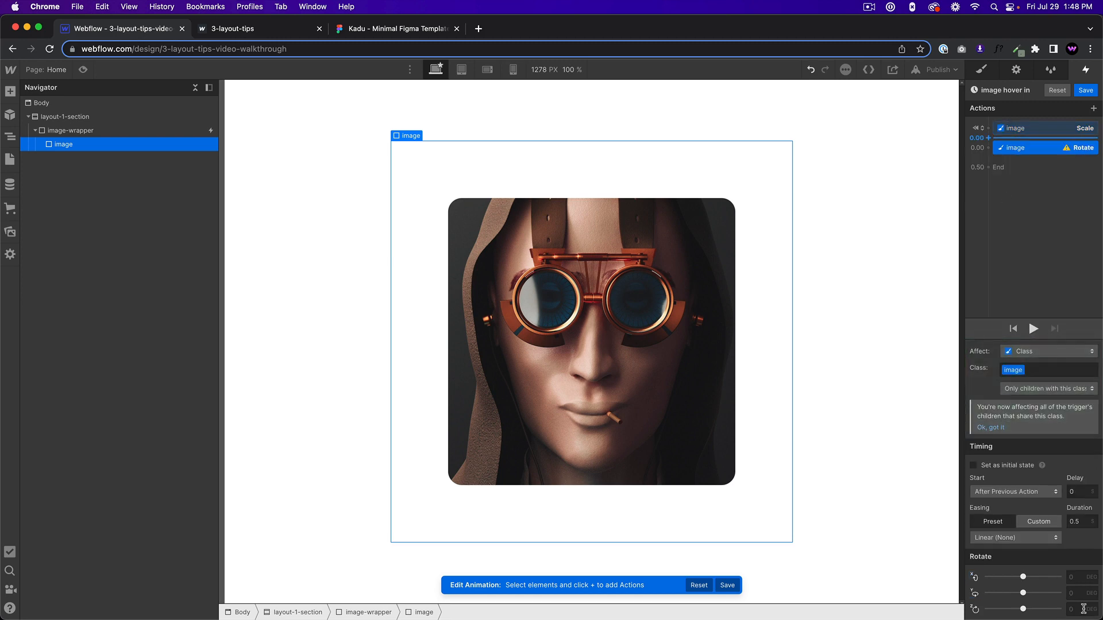
{"action": "left_click", "coordinate": [1080, 610]}
{"action": "type", "text": "30"}
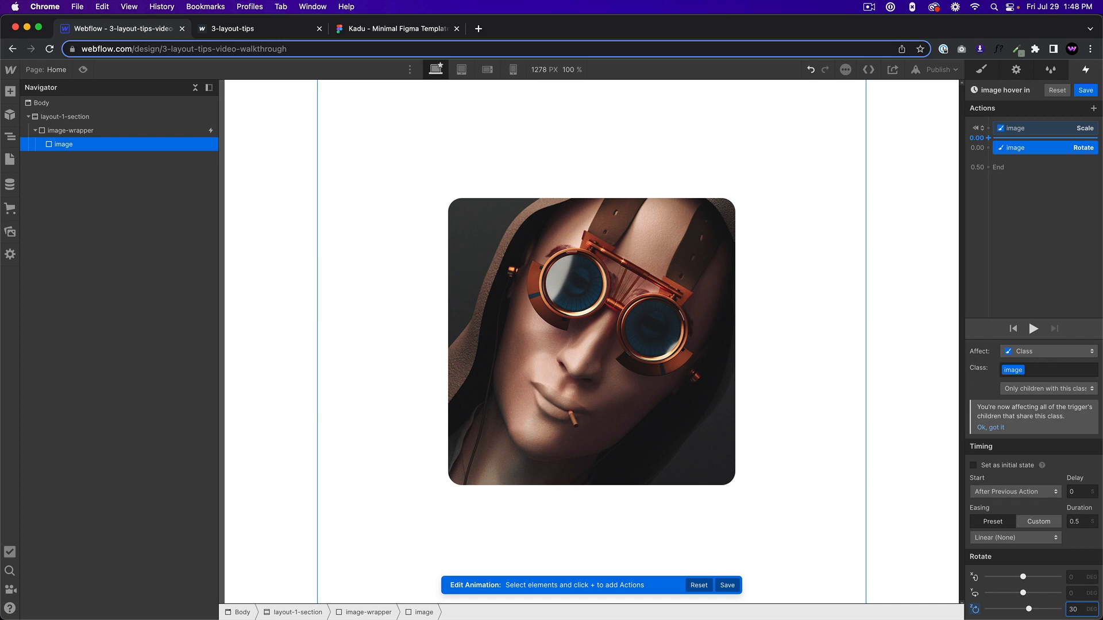
{"action": "left_click", "coordinate": [974, 465]}
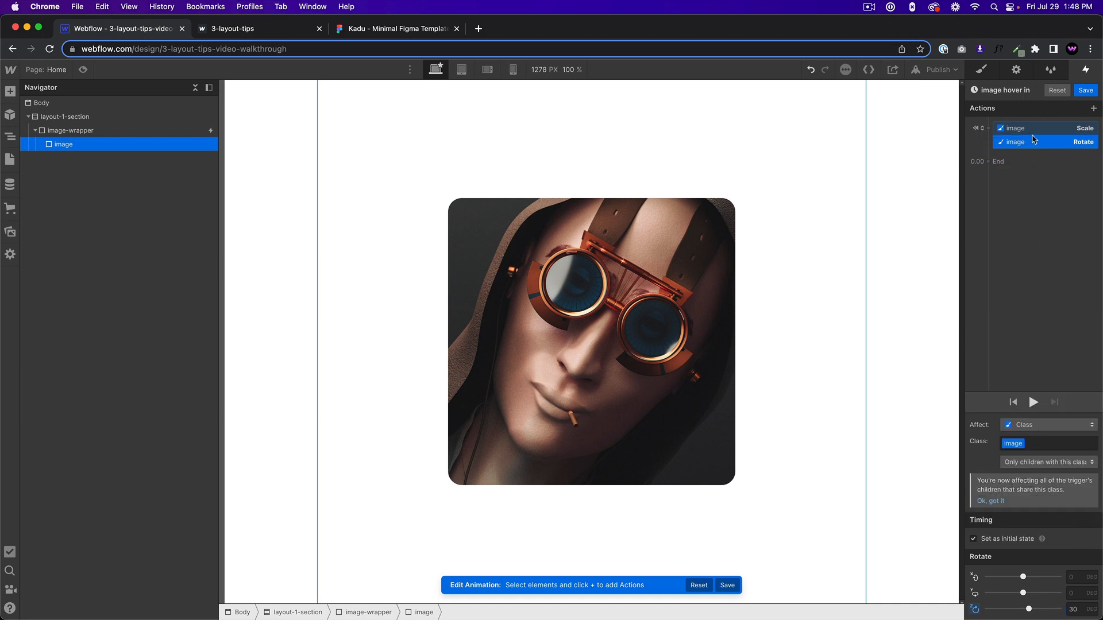
Duplicate the image's initial-state Scale and Rotate actions together within the hover animation.
{"action": "left_click", "coordinate": [1031, 130], "text": "shift"}
{"action": "right_click", "coordinate": [1033, 133]}
{"action": "left_click", "coordinate": [1037, 170]}
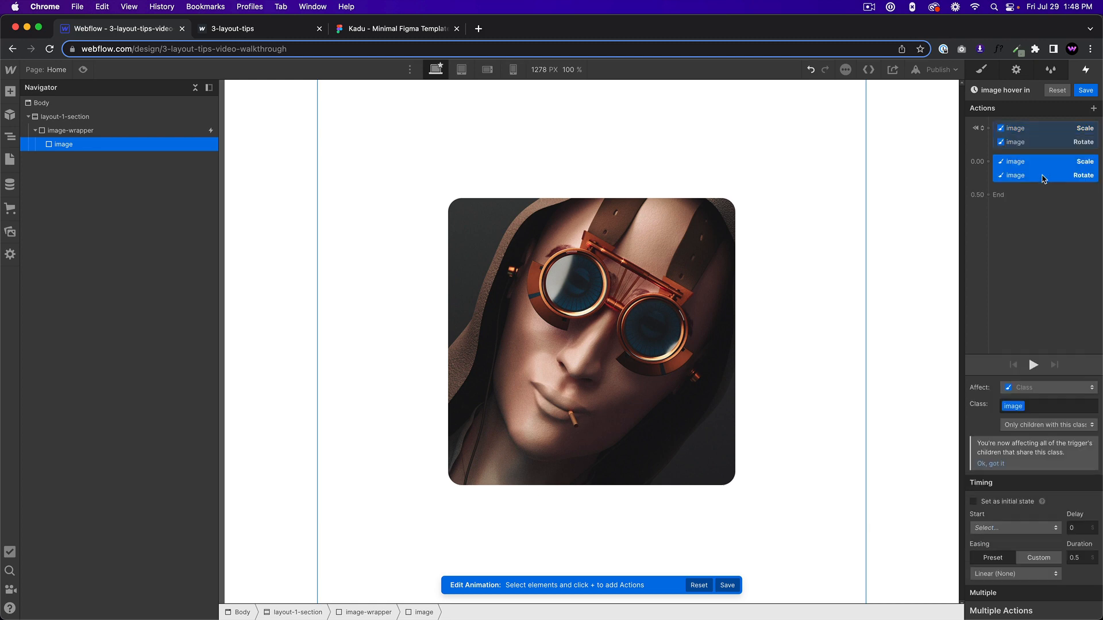
Set the duplicated Scale action in the hover-in animation to 1.2 on the X and Y axes.
{"action": "left_click", "coordinate": [1025, 131]}
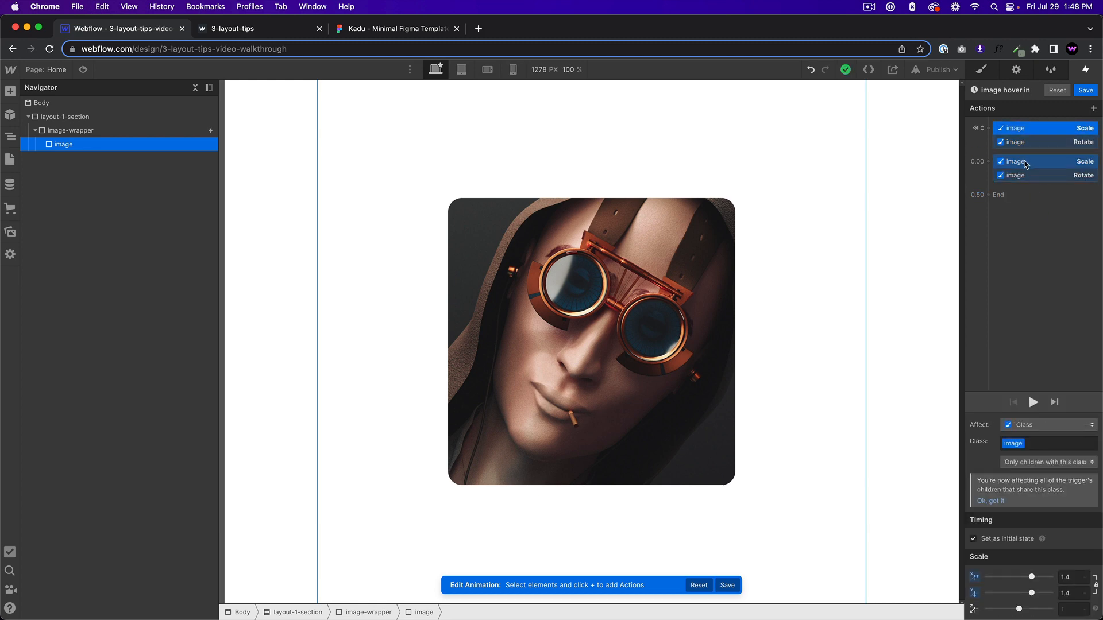
{"action": "left_click", "coordinate": [1026, 163]}
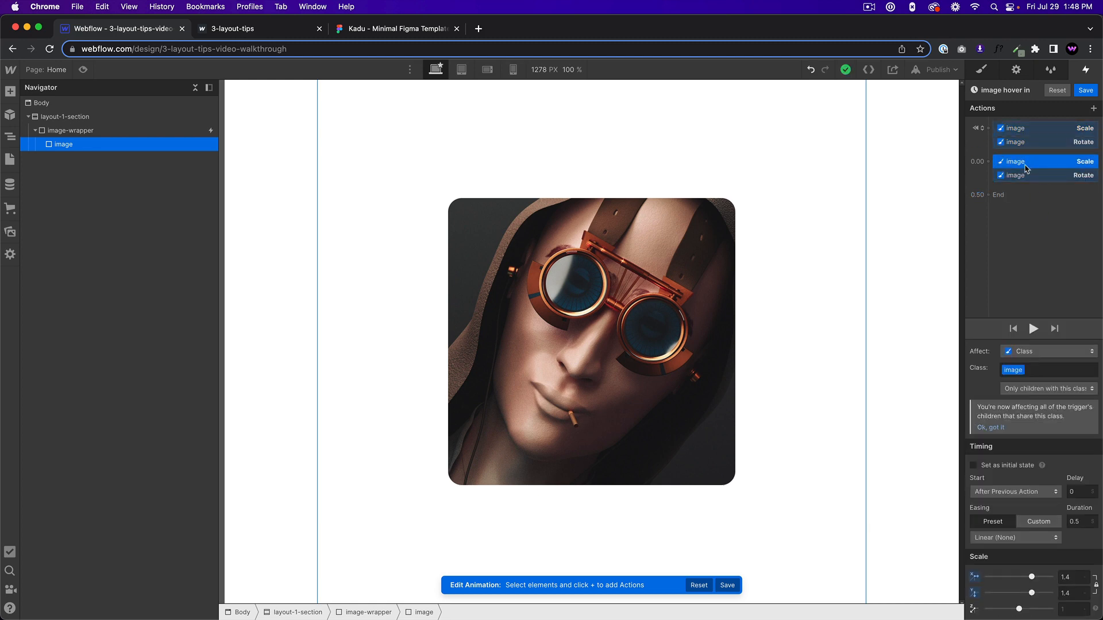
{"action": "left_click", "coordinate": [1067, 575]}
{"action": "type", "text": "1.2"}
{"action": "key", "text": "Return"}
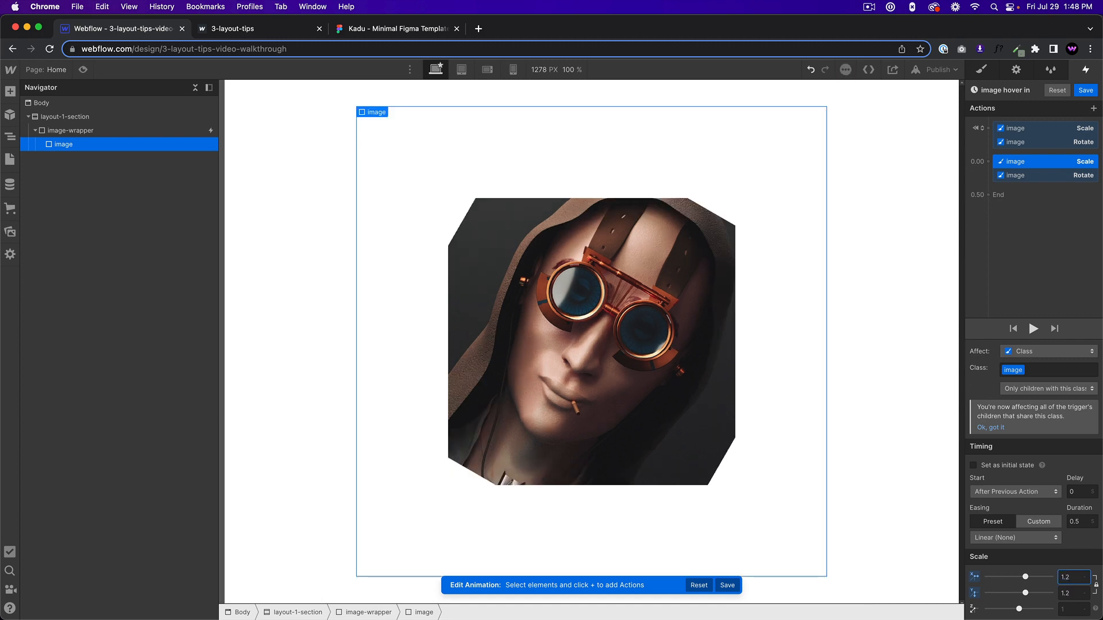
Set the duplicated Rotate action to 0 degrees on the Z axis and check the page in preview.
{"action": "left_click", "coordinate": [1043, 175]}
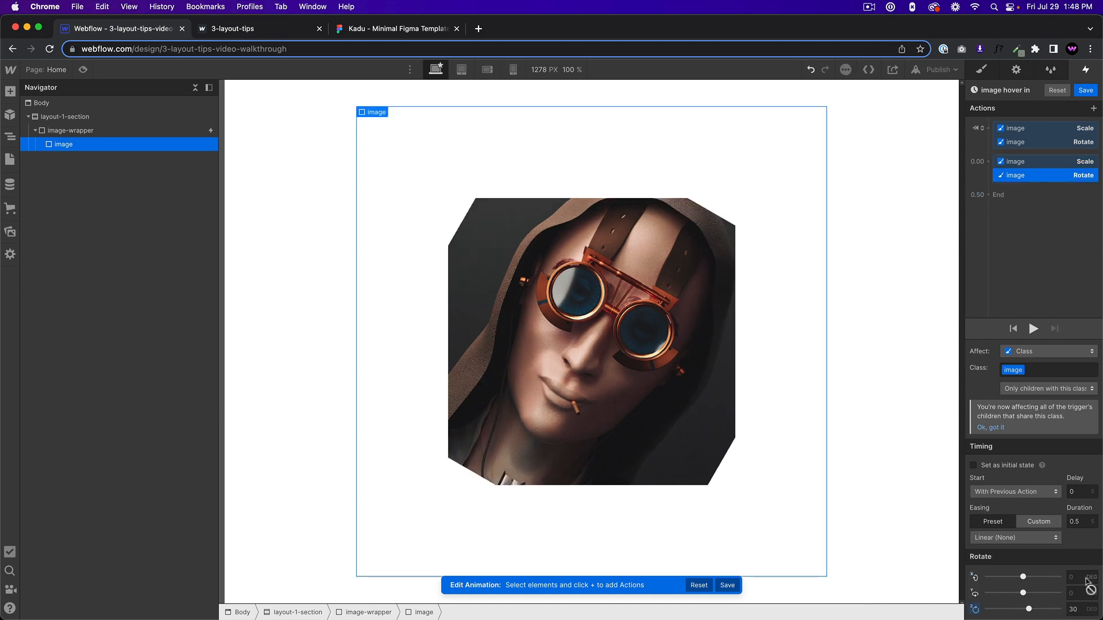
{"action": "left_click", "coordinate": [1075, 611]}
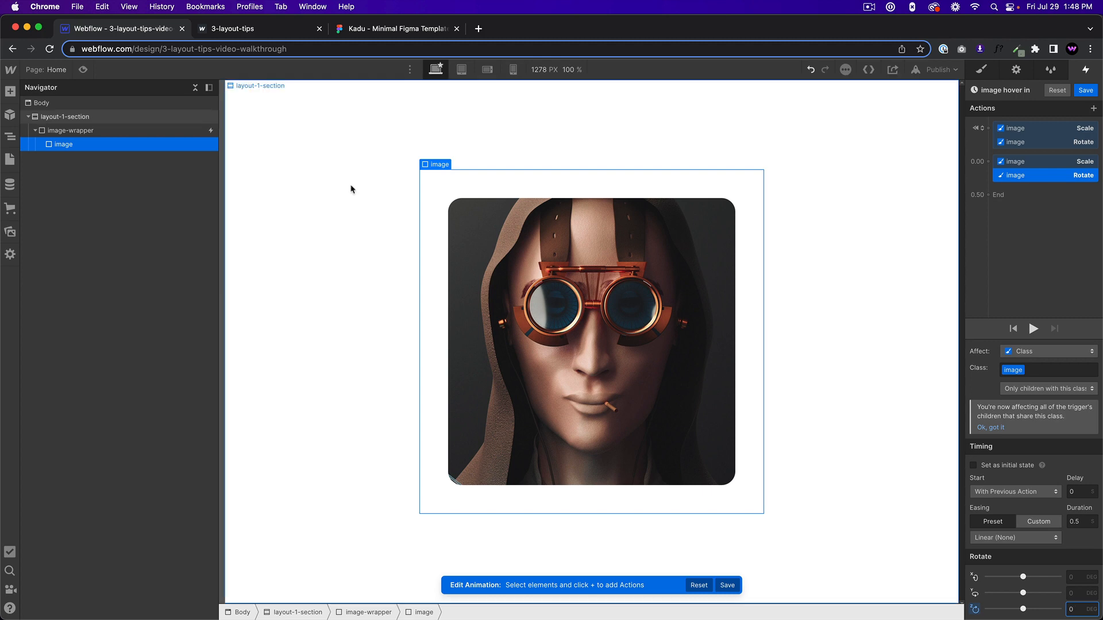
{"action": "left_click", "coordinate": [82, 69]}
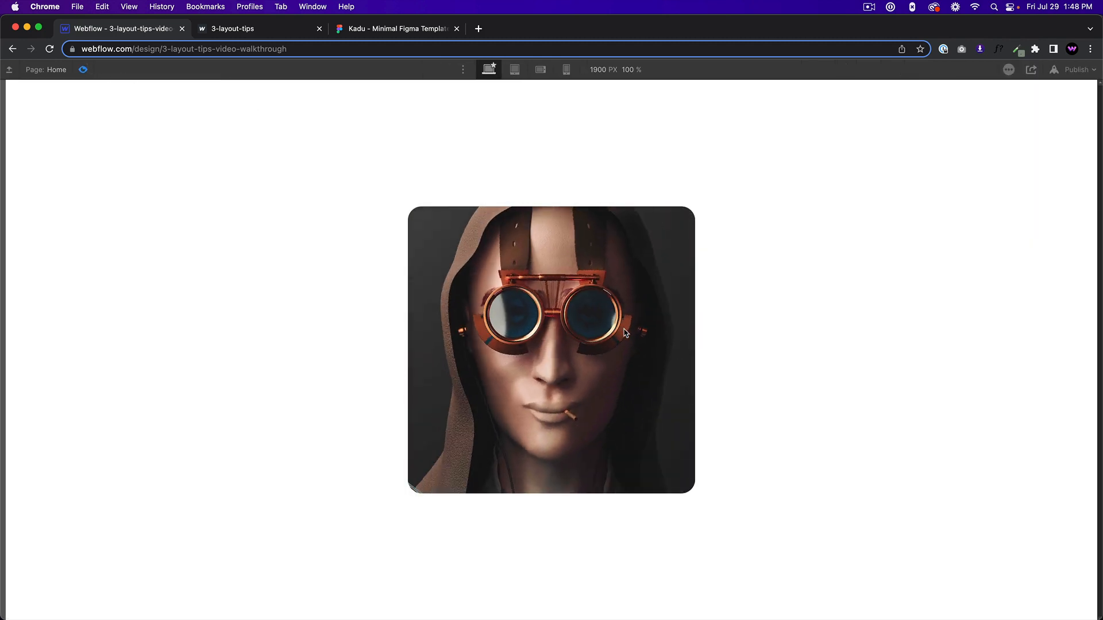
{"action": "left_click", "coordinate": [82, 69]}
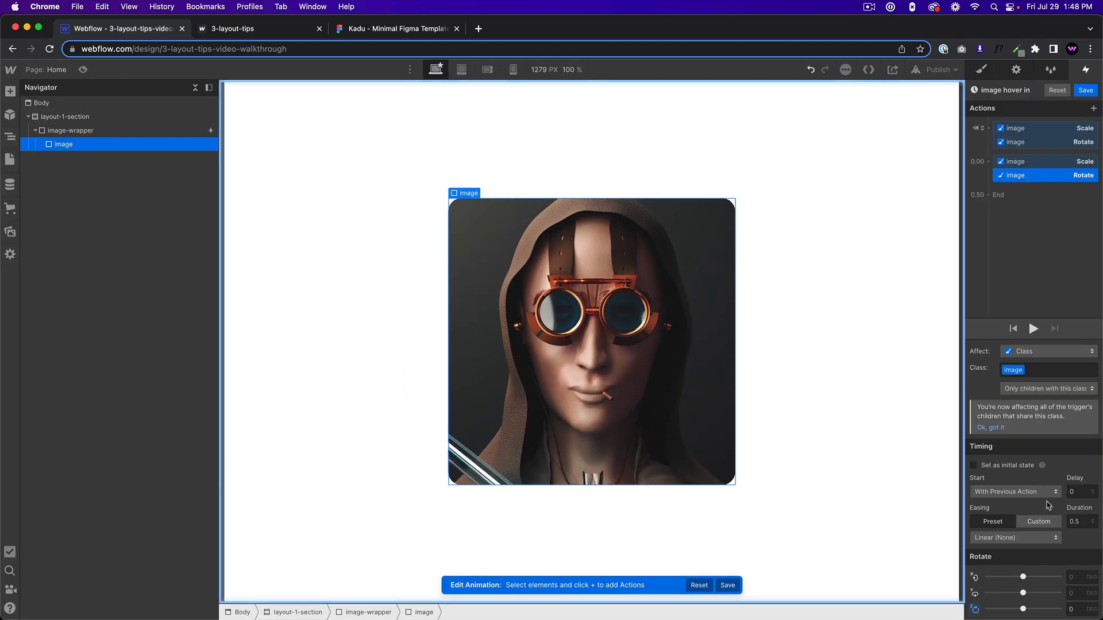
Set Ease easing and a 1-second duration for the second Scale and Rotate actions together, and save the animation.
{"action": "left_click", "coordinate": [1015, 537]}
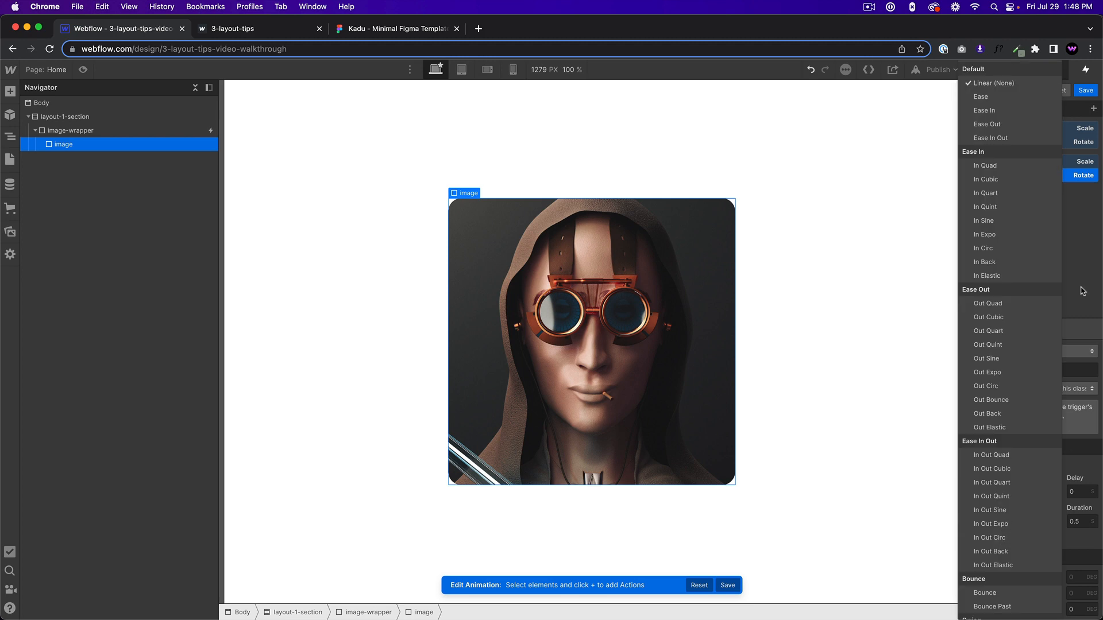
{"action": "left_click", "coordinate": [1084, 161]}
{"action": "left_click", "coordinate": [1079, 174], "text": "shift"}
{"action": "left_click", "coordinate": [996, 572]}
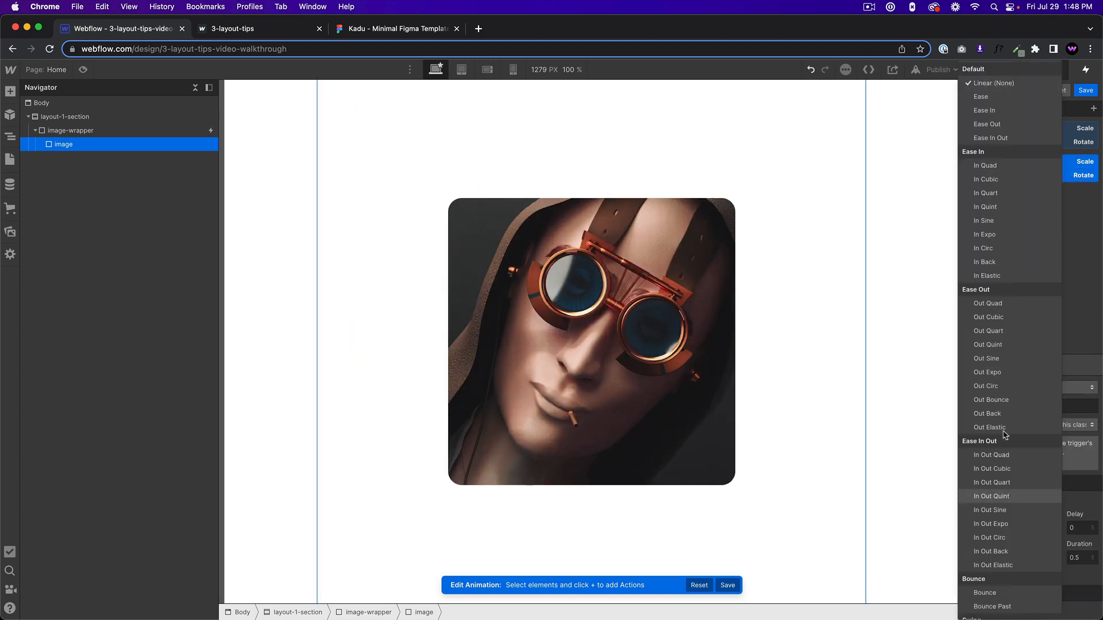
{"action": "left_click", "coordinate": [976, 97]}
{"action": "left_click", "coordinate": [1075, 557]}
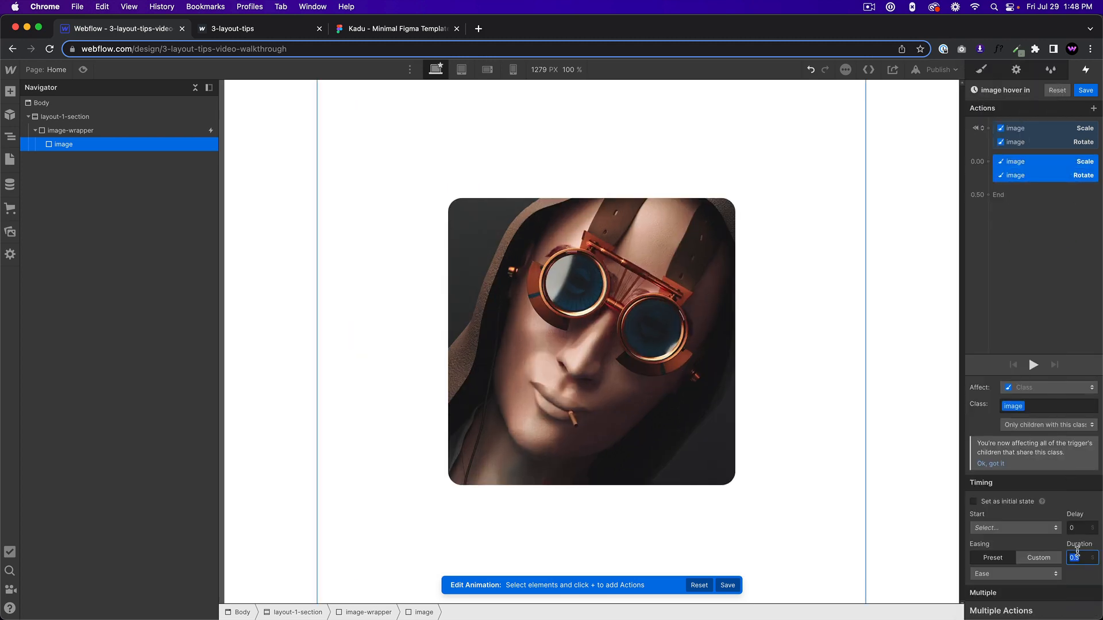
{"action": "type", "text": "1"}
{"action": "left_click", "coordinate": [1085, 90]}
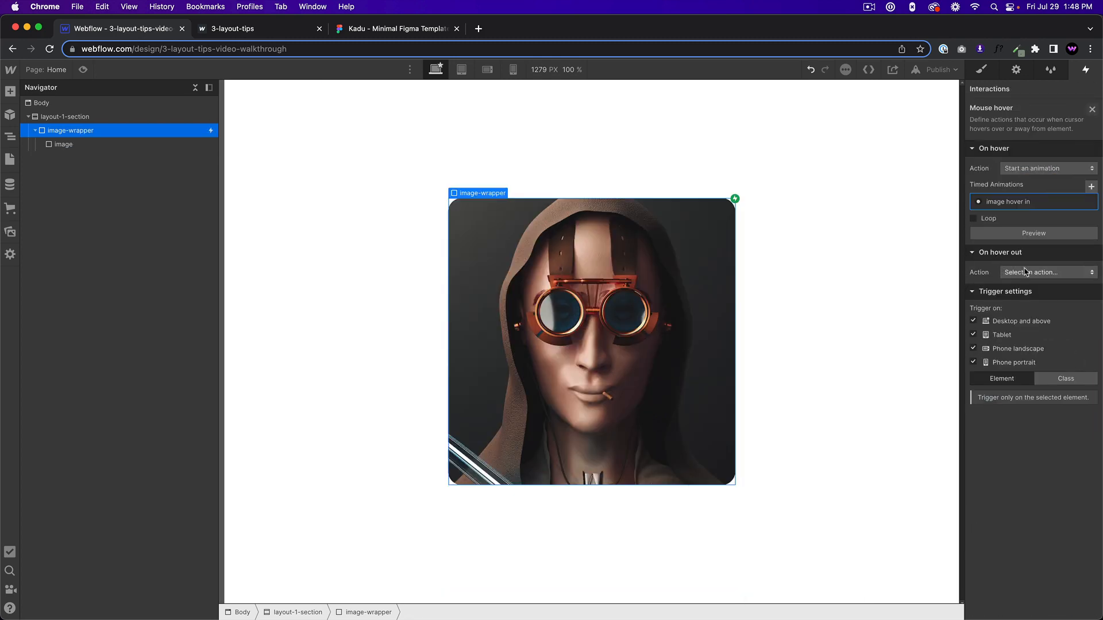
Make the on-hover-out action start an animation and duplicate "image hover in" for it.
{"action": "left_click", "coordinate": [1026, 272]}
{"action": "left_click", "coordinate": [1031, 294]}
{"action": "left_click", "coordinate": [1089, 306]}
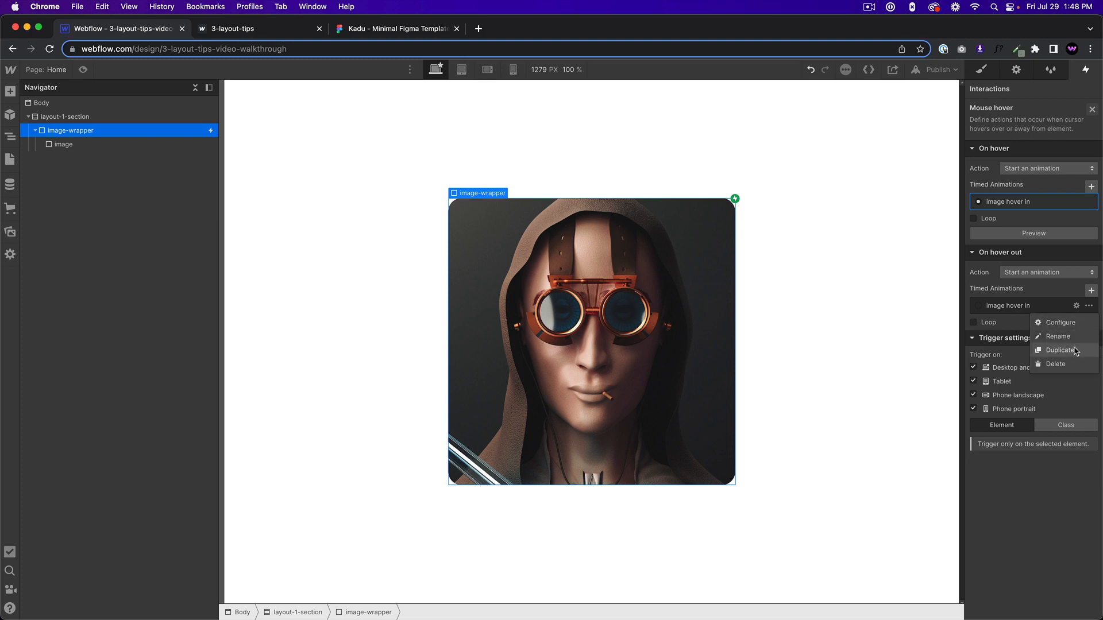
{"action": "left_click", "coordinate": [1060, 350]}
Open the duplicated hover-out animation and rename it "image hover out".
{"action": "left_click", "coordinate": [1026, 335]}
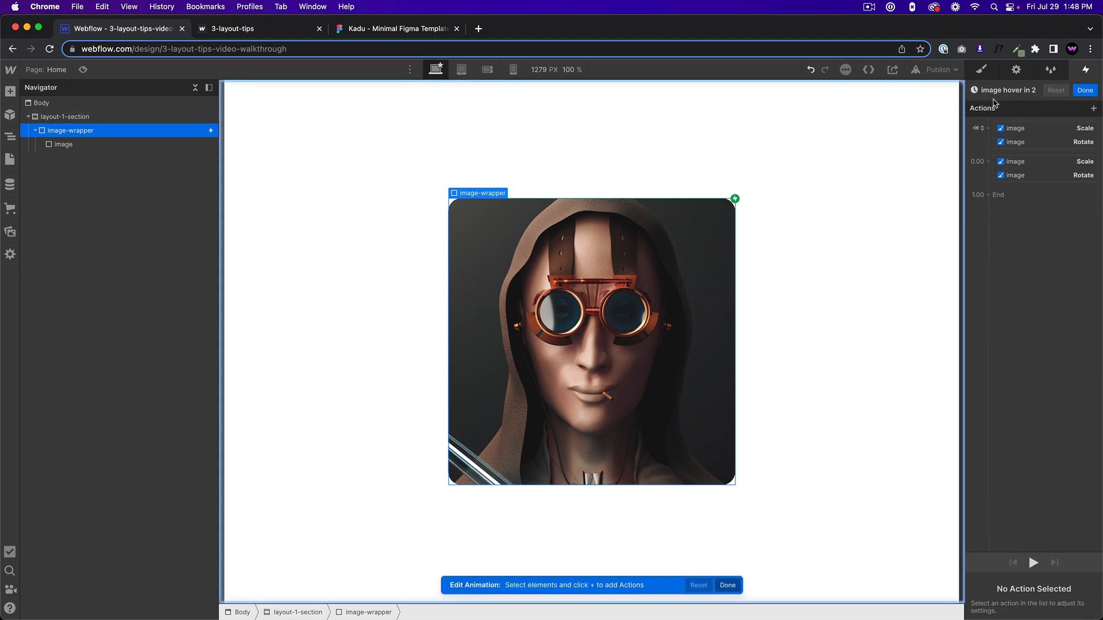
{"action": "left_click", "coordinate": [1010, 90]}
{"action": "left_click", "coordinate": [1035, 91]}
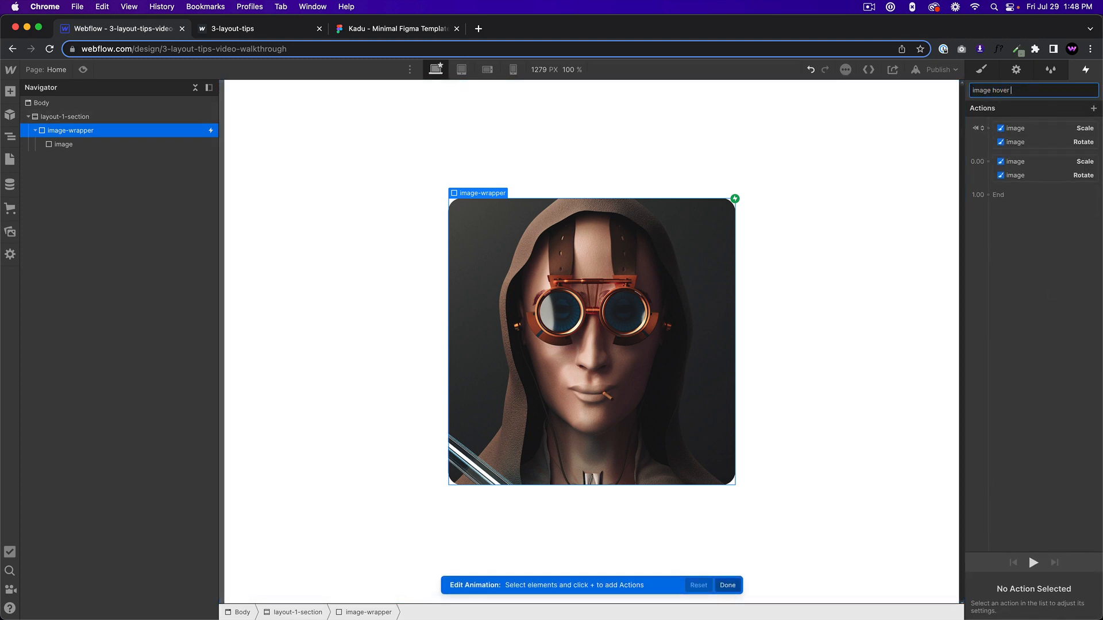
{"action": "type", "text": "out"}
{"action": "key", "text": "Return"}
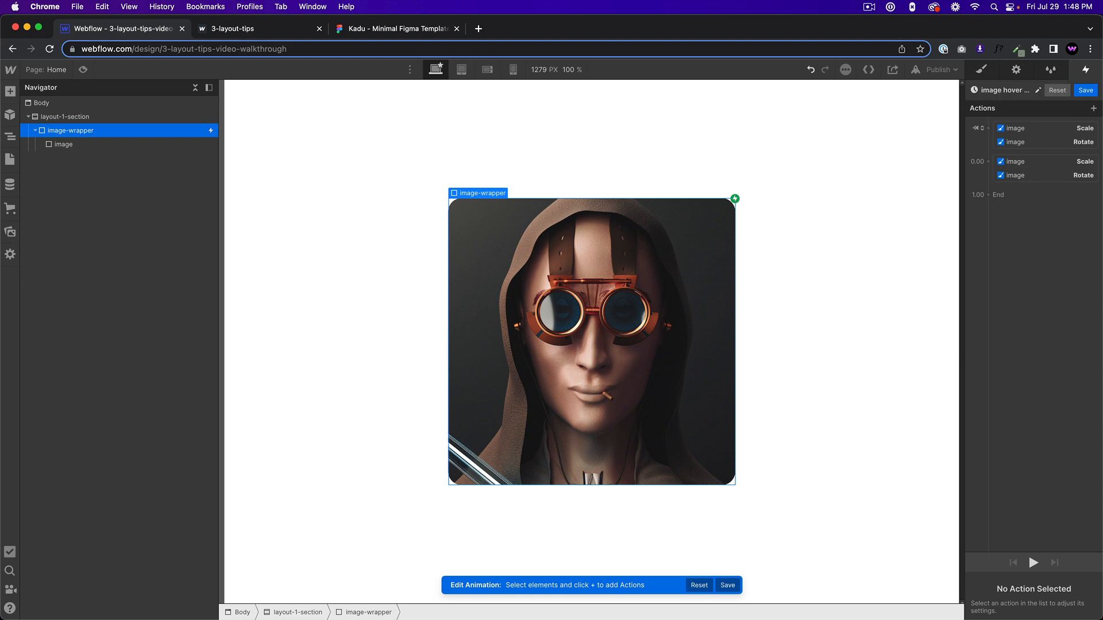
Delete the initial-state actions from "image hover out" and set its remaining Scale action to 1.4 on X and Y.
{"action": "left_click", "coordinate": [1024, 134]}
{"action": "key", "text": "Delete"}
{"action": "left_click", "coordinate": [1026, 131]}
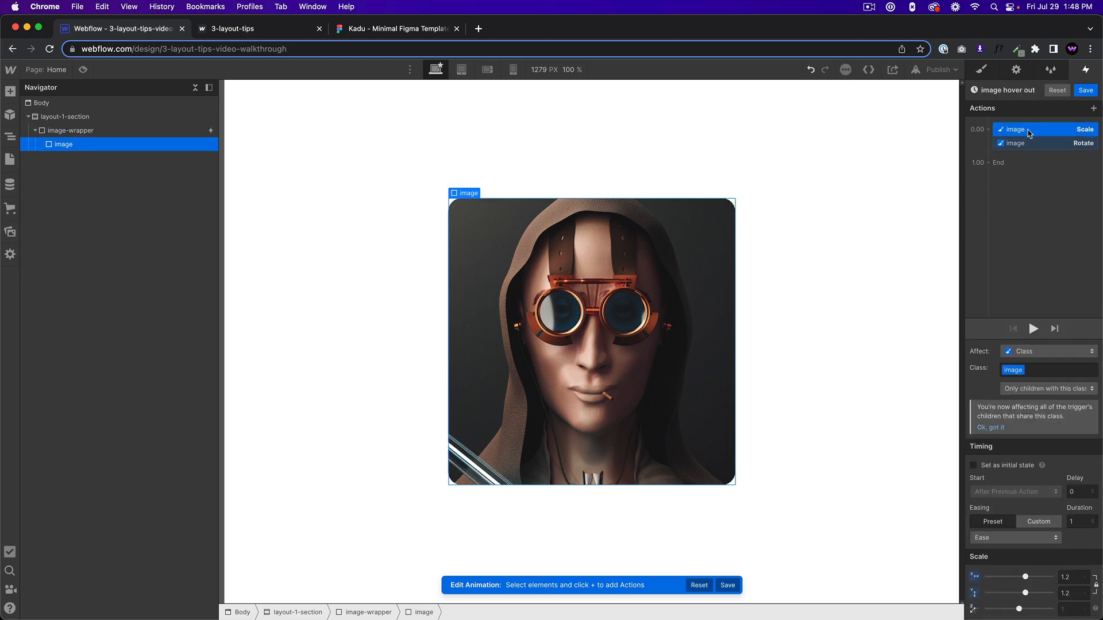
{"action": "left_click", "coordinate": [1070, 577]}
{"action": "type", "text": "1.4"}
Set the Rotate action in "image hover out" to 30 degrees on the Z axis and save the animation.
{"action": "left_click", "coordinate": [1040, 143]}
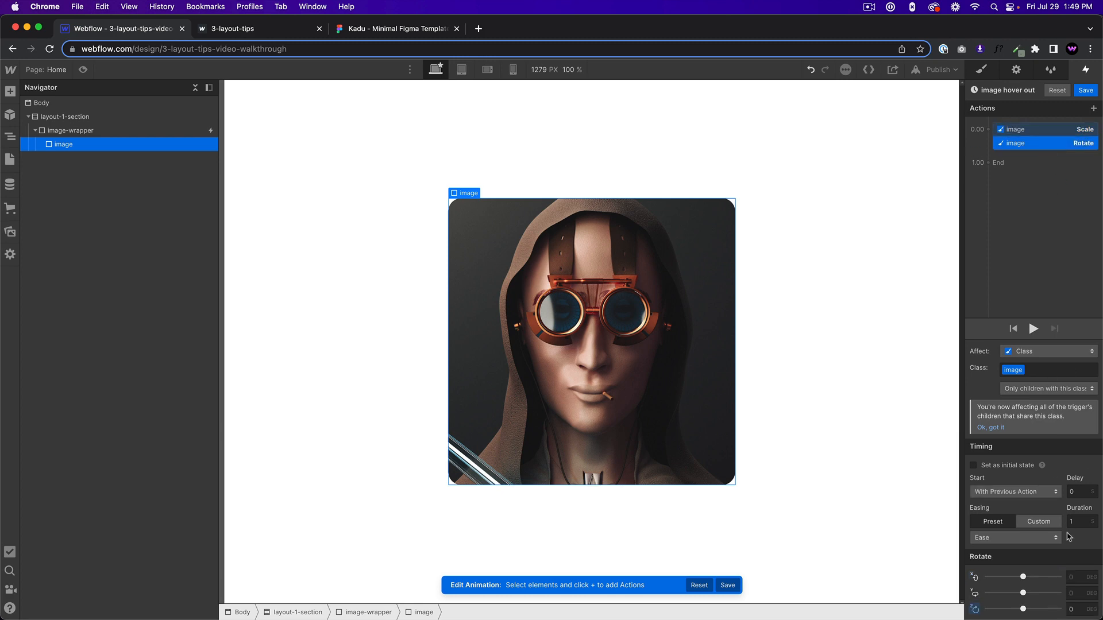
{"action": "left_click", "coordinate": [1076, 610]}
{"action": "type", "text": "3"}
{"action": "left_click", "coordinate": [1085, 90]}
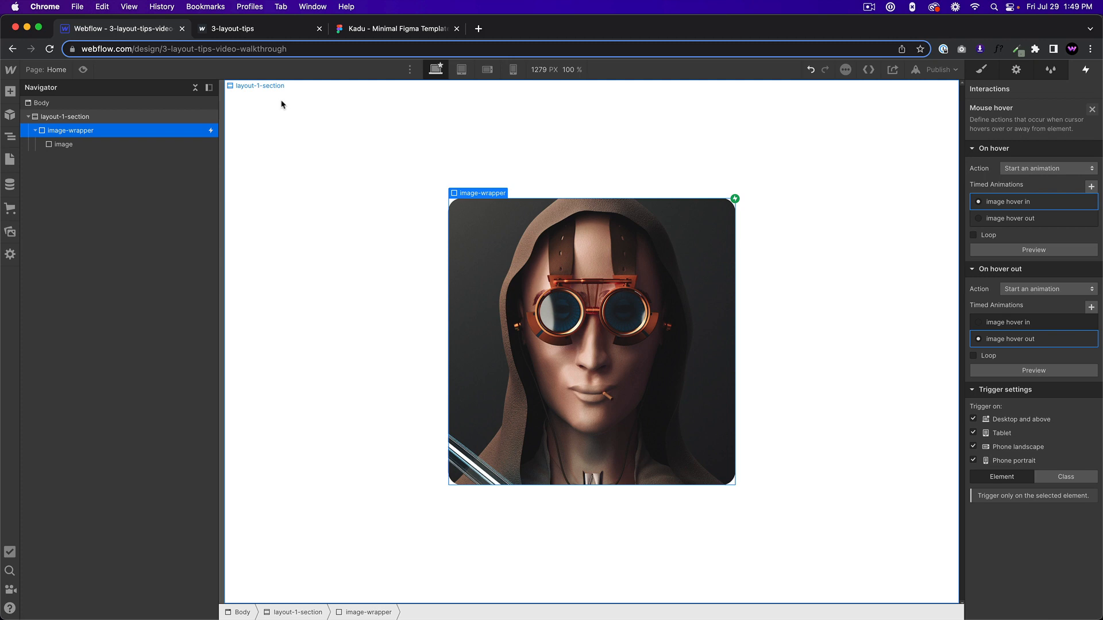
Preview the image hover interaction and review the styles of image, image-wrapper and layout-1-section.
{"action": "left_click", "coordinate": [83, 69]}
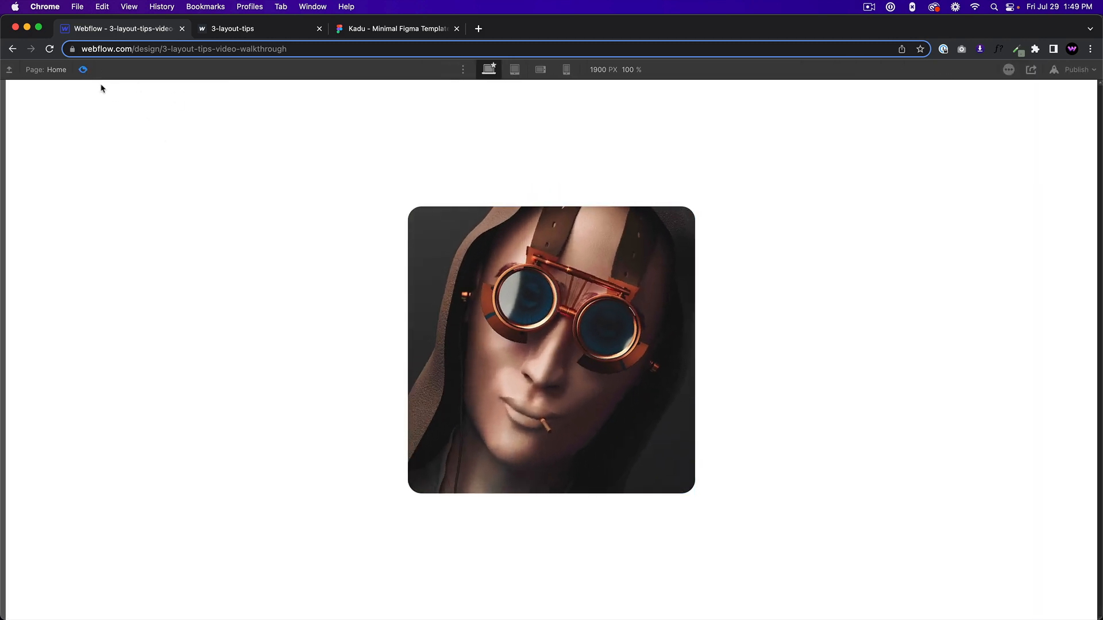
{"action": "left_click", "coordinate": [84, 69]}
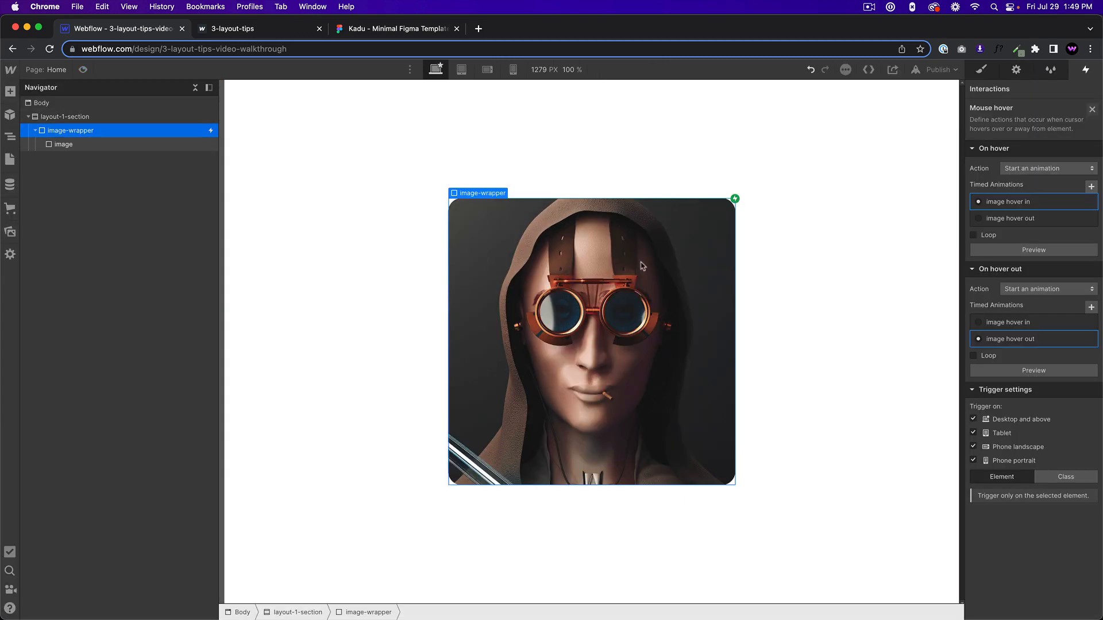
{"action": "left_click", "coordinate": [74, 147]}
{"action": "key", "text": "s"}
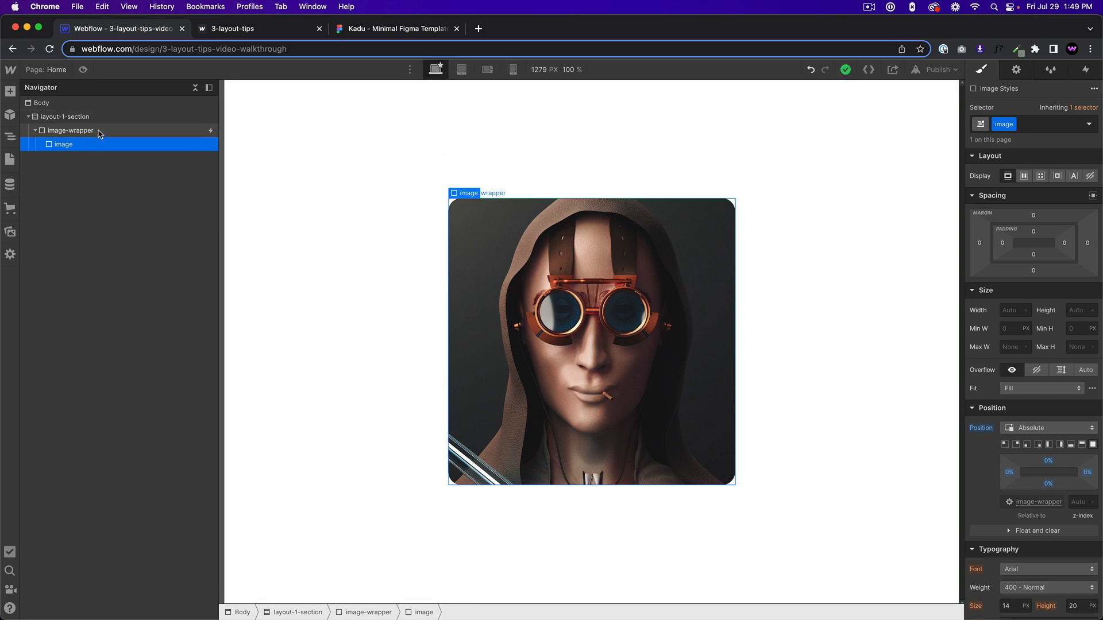
{"action": "left_click", "coordinate": [99, 133]}
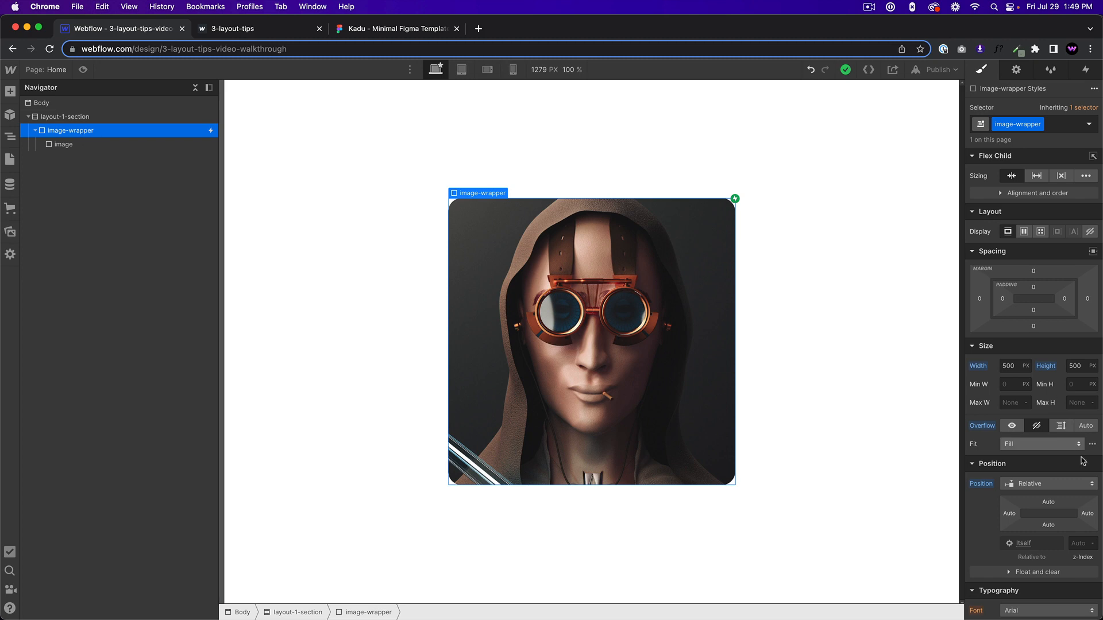
{"action": "left_click", "coordinate": [204, 144]}
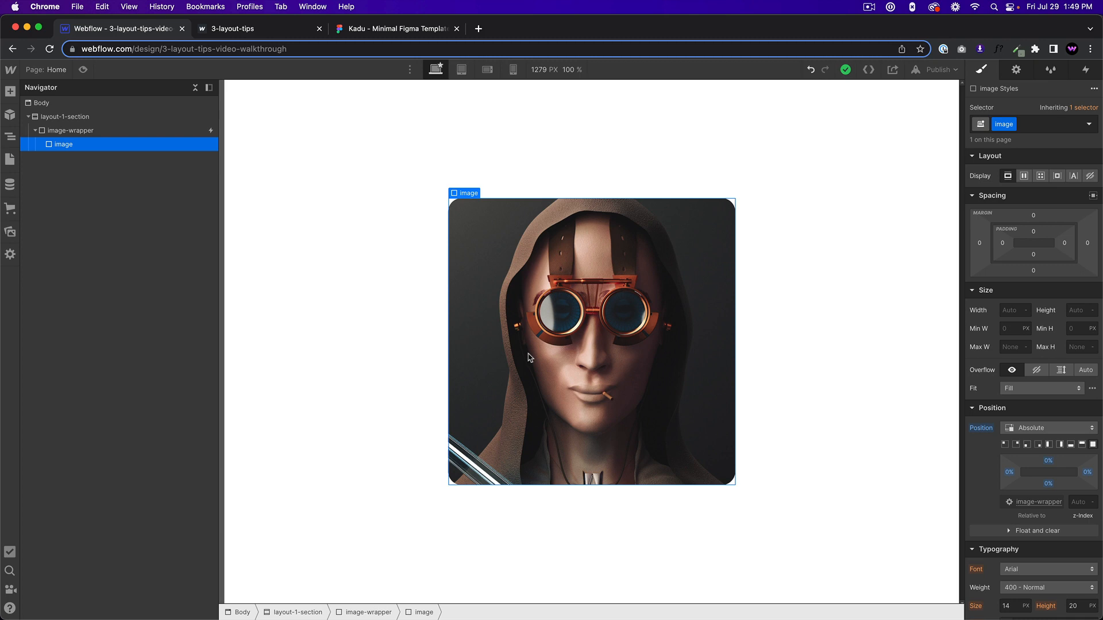
{"action": "left_click", "coordinate": [86, 130]}
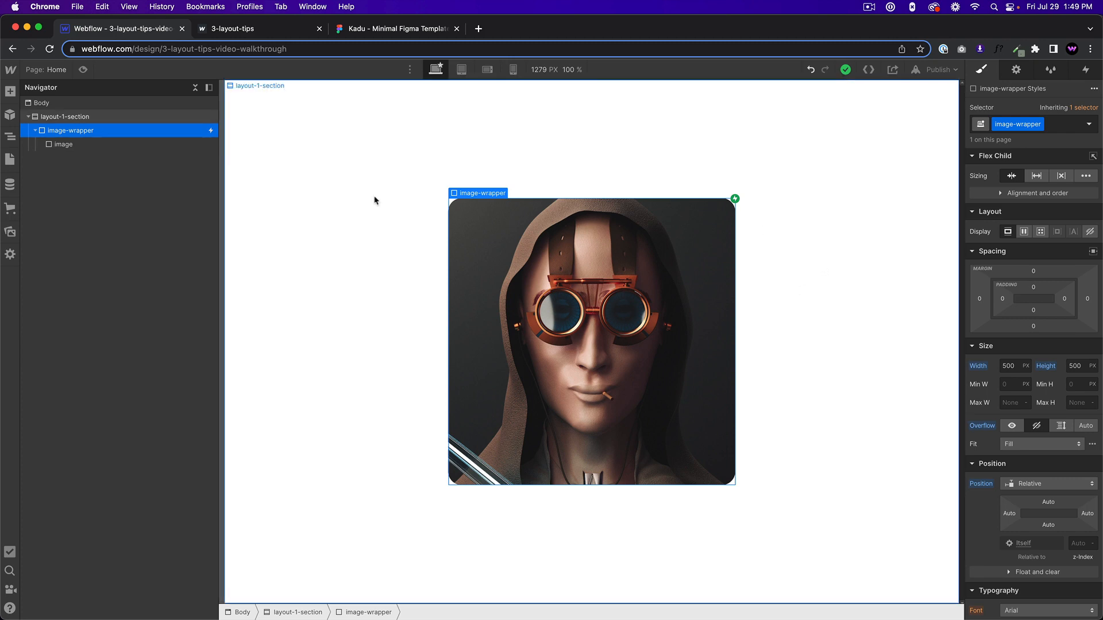
{"action": "left_click", "coordinate": [122, 118]}
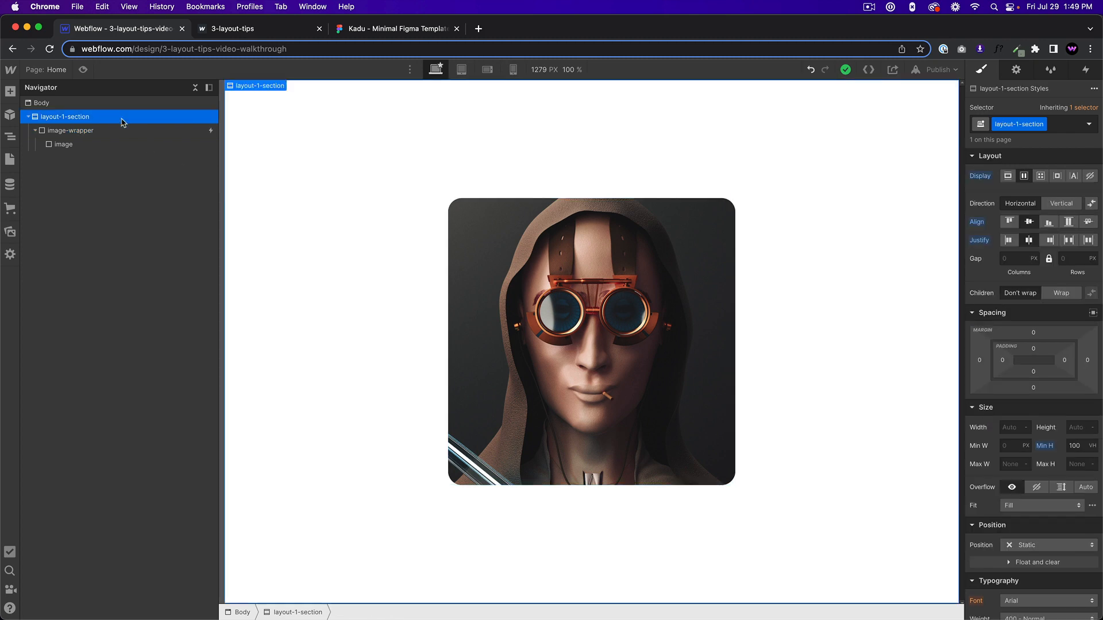
View the "Fill Available Space with Flexbox" example on the published 3-layout-tips site and return to the Webflow project.
{"action": "left_click", "coordinate": [238, 33]}
{"action": "scroll", "coordinate": [512, 319], "scroll_direction": "down", "scroll_amount": 9}
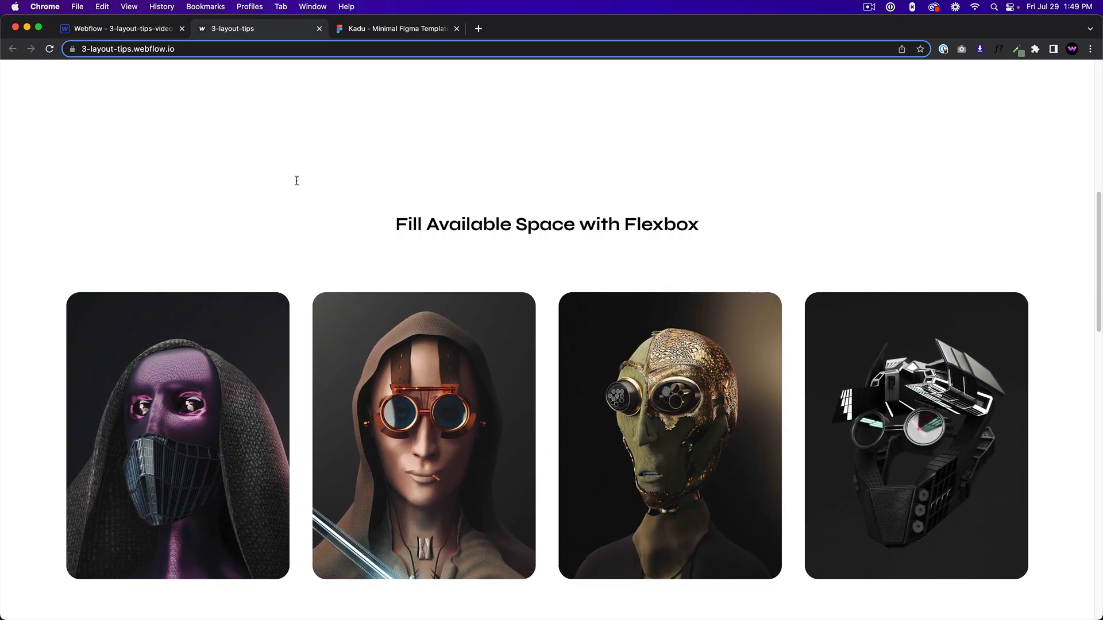
{"action": "left_click", "coordinate": [101, 33]}
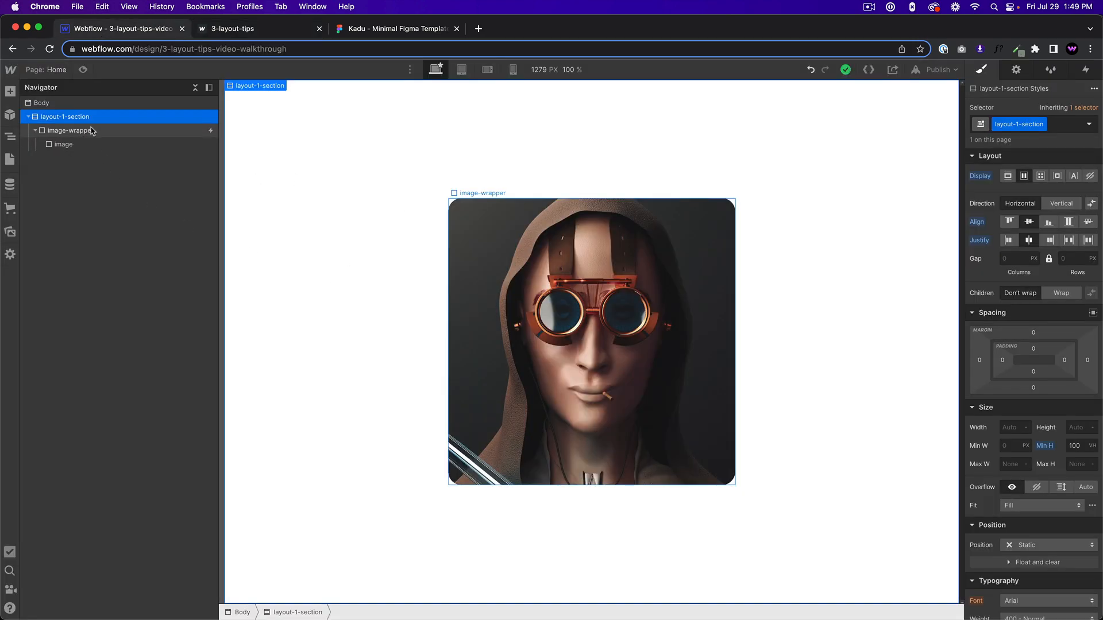
Add a new Section to the Body after layout-1-section.
{"action": "left_click", "coordinate": [57, 103]}
{"action": "key", "text": "super+e"}
{"action": "type", "text": "section"}
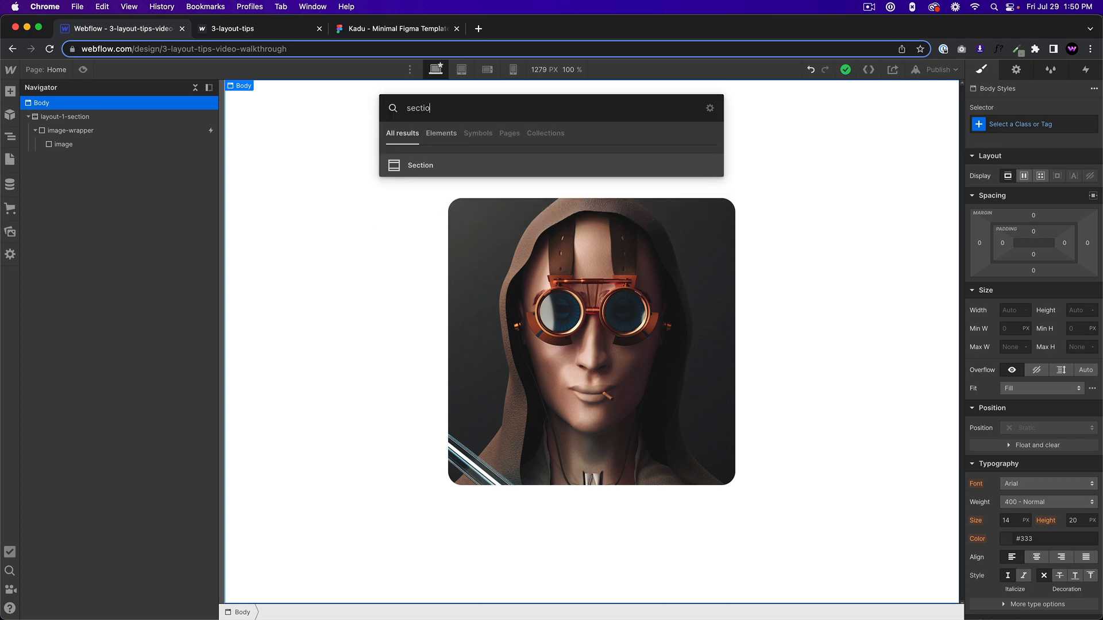
{"action": "key", "text": "Return"}
Create the class layout-2-section for the new section.
{"action": "left_click", "coordinate": [1039, 123]}
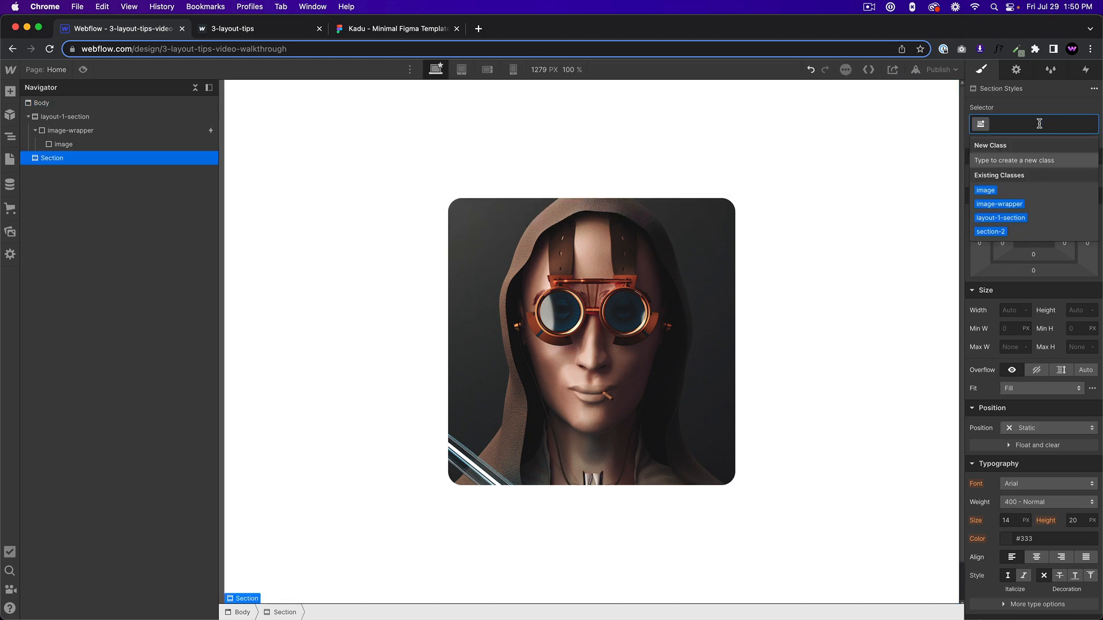
{"action": "type", "text": "layout-2-sect"}
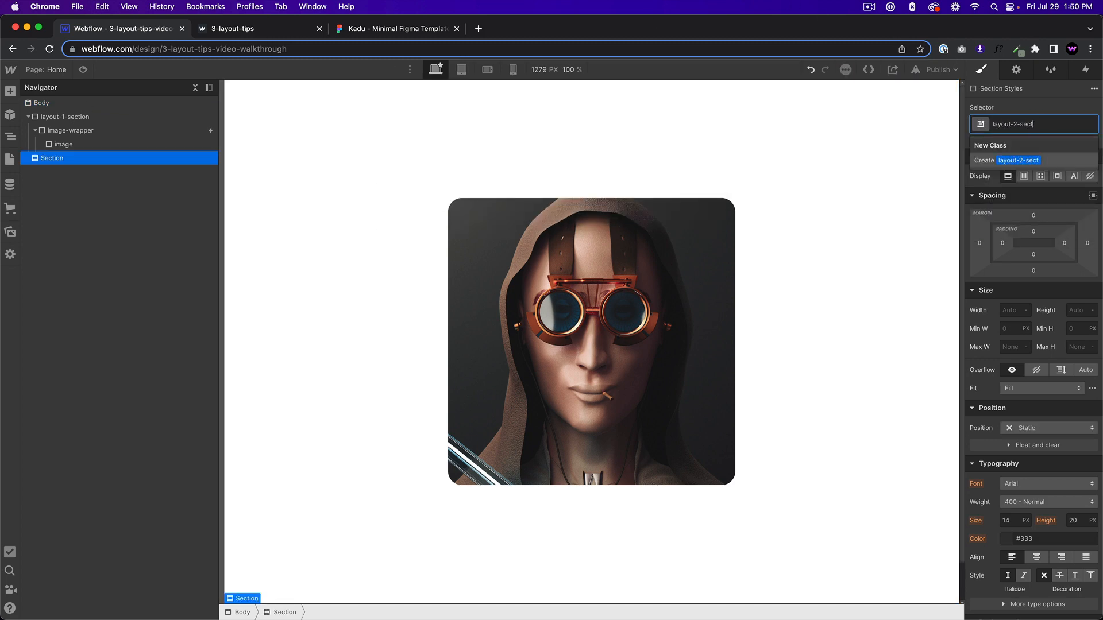
{"action": "type", "text": "ion"}
{"action": "key", "text": "Return"}
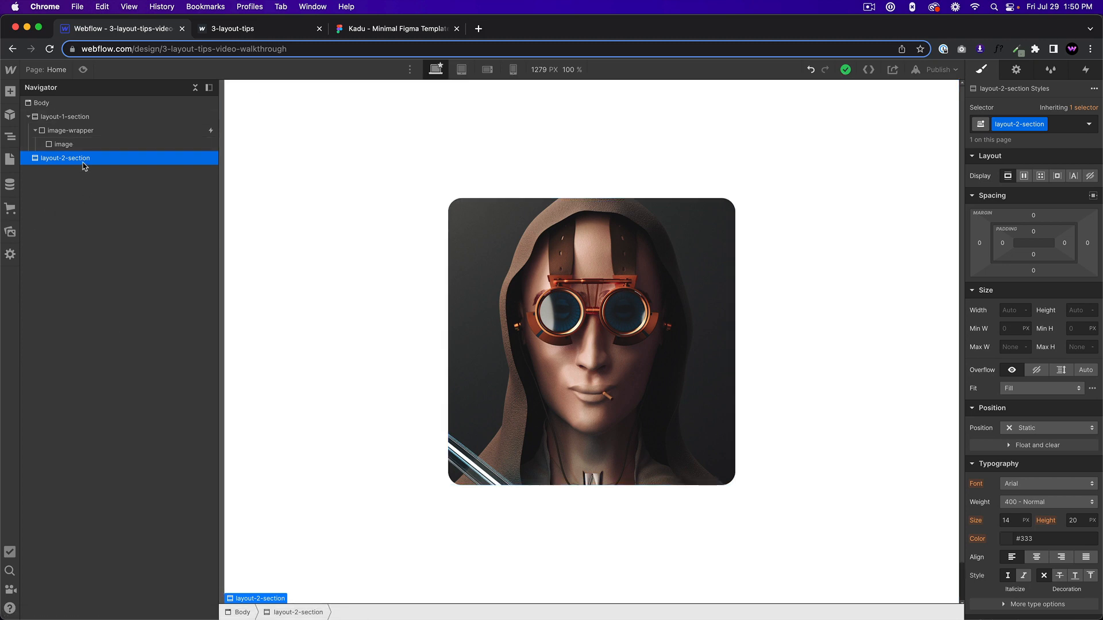
Give layout-2-section a minimum height of 100 VH and a horizontal flex layout with centered alignment and justification.
{"action": "left_click", "coordinate": [1076, 329]}
{"action": "key", "text": "Return"}
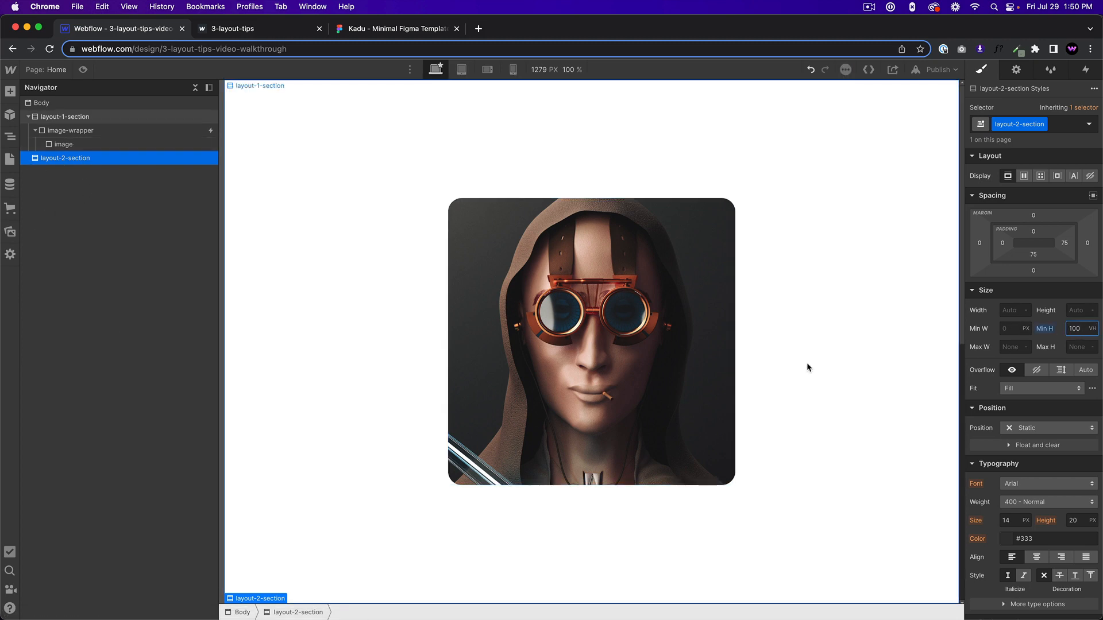
{"action": "scroll", "coordinate": [807, 367], "scroll_direction": "down", "scroll_amount": 10}
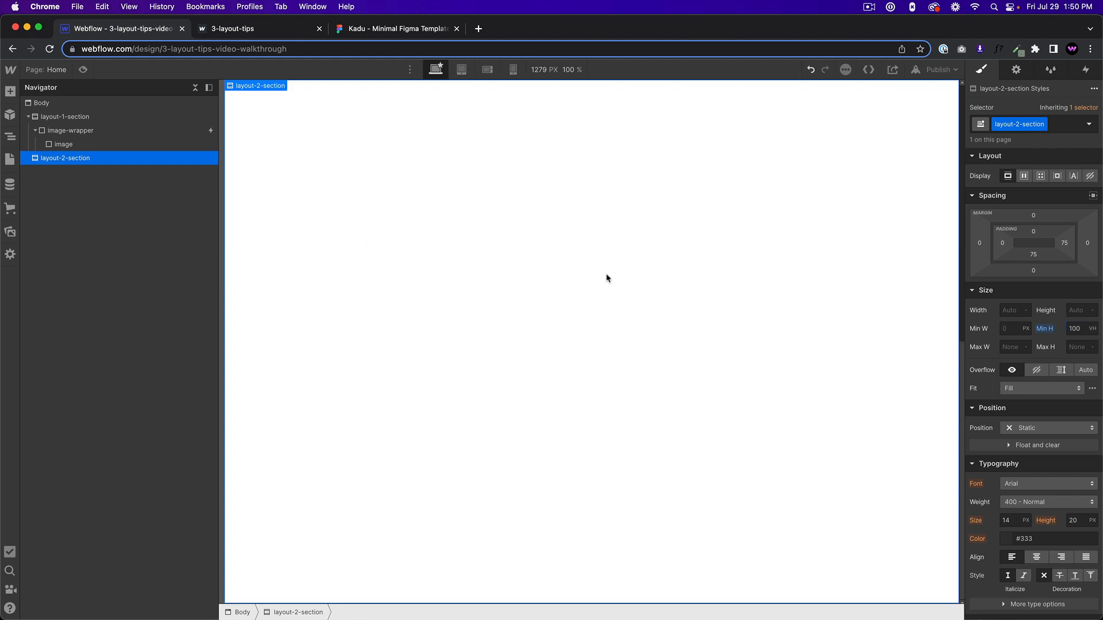
{"action": "left_click", "coordinate": [1025, 176]}
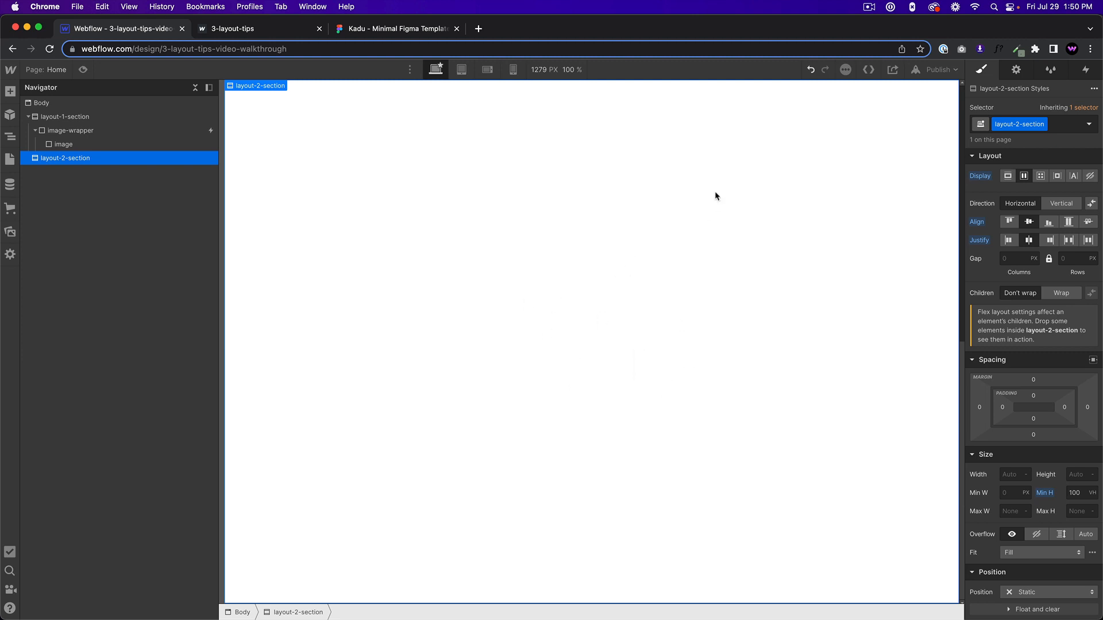
Add a Div Block inside layout-2-section.
{"action": "key", "text": "super+e"}
{"action": "type", "text": "div"}
{"action": "key", "text": "Return"}
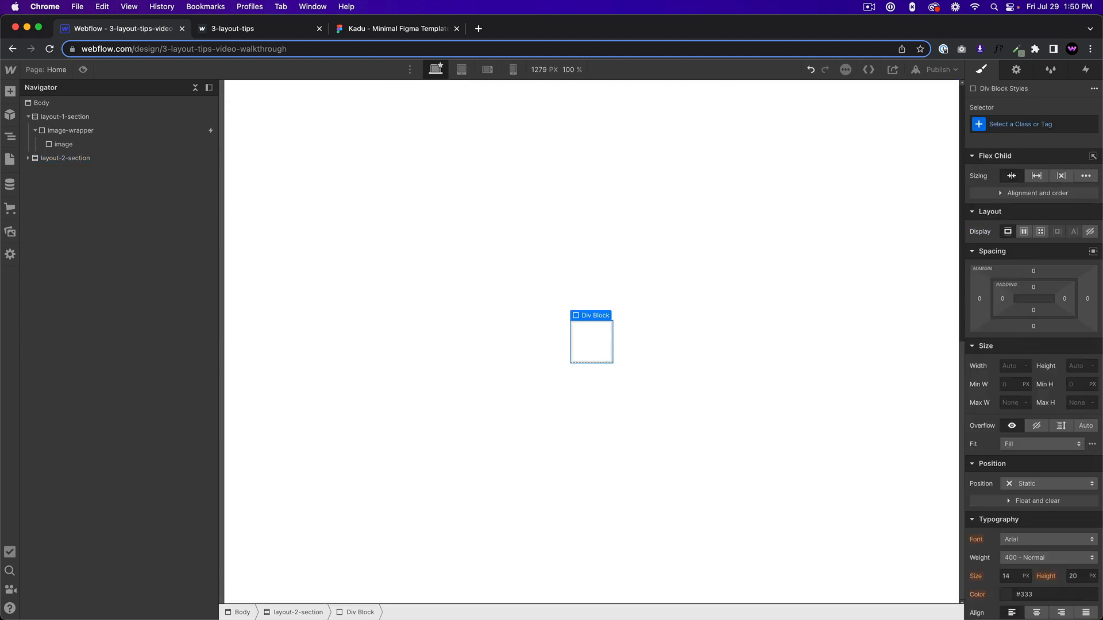
Create the class flex-wrapper for the new Div Block in layout-2-section.
{"action": "left_click", "coordinate": [1007, 121]}
{"action": "type", "text": "flex"}
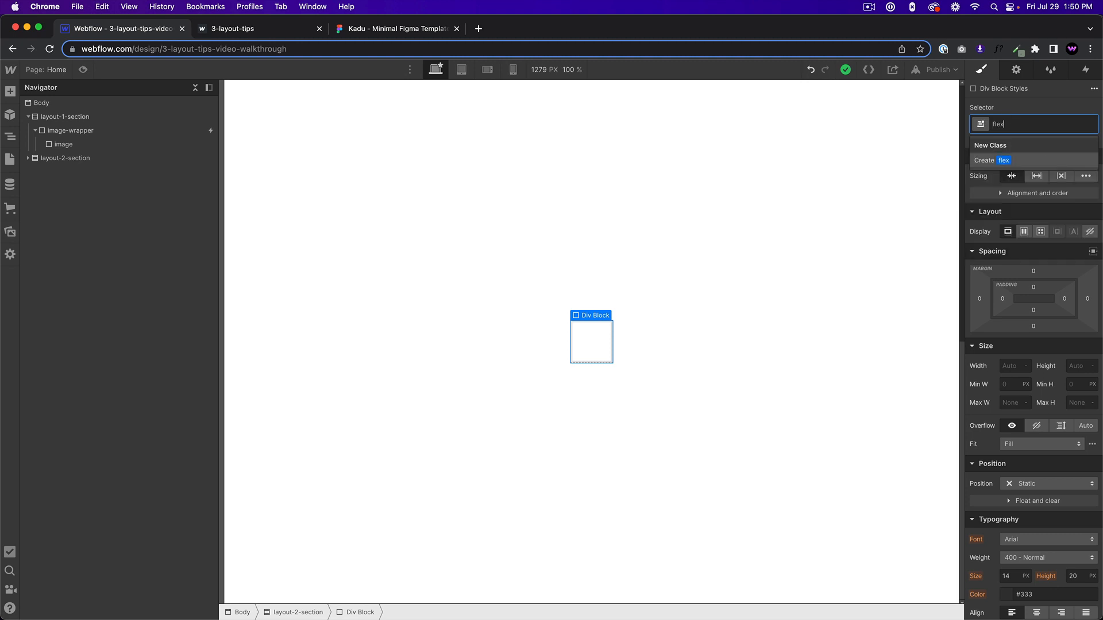
{"action": "type", "text": "-wrapp"}
{"action": "key", "text": "Return"}
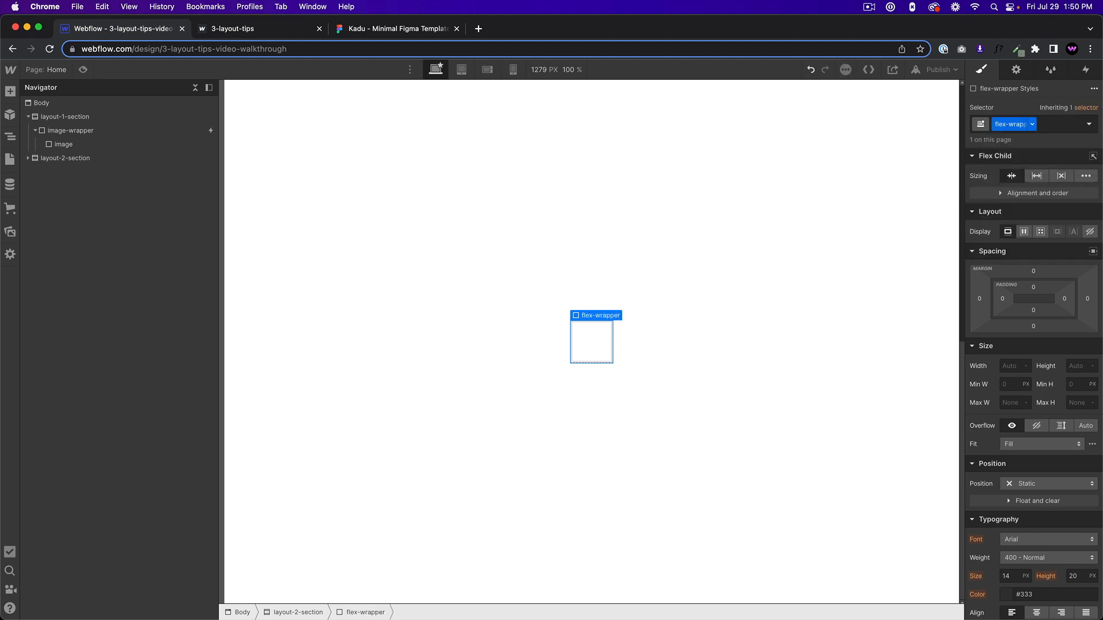
Set flex-wrapper's width to 80% and its height to 500 px.
{"action": "left_click", "coordinate": [1010, 366]}
{"action": "type", "text": "80%"}
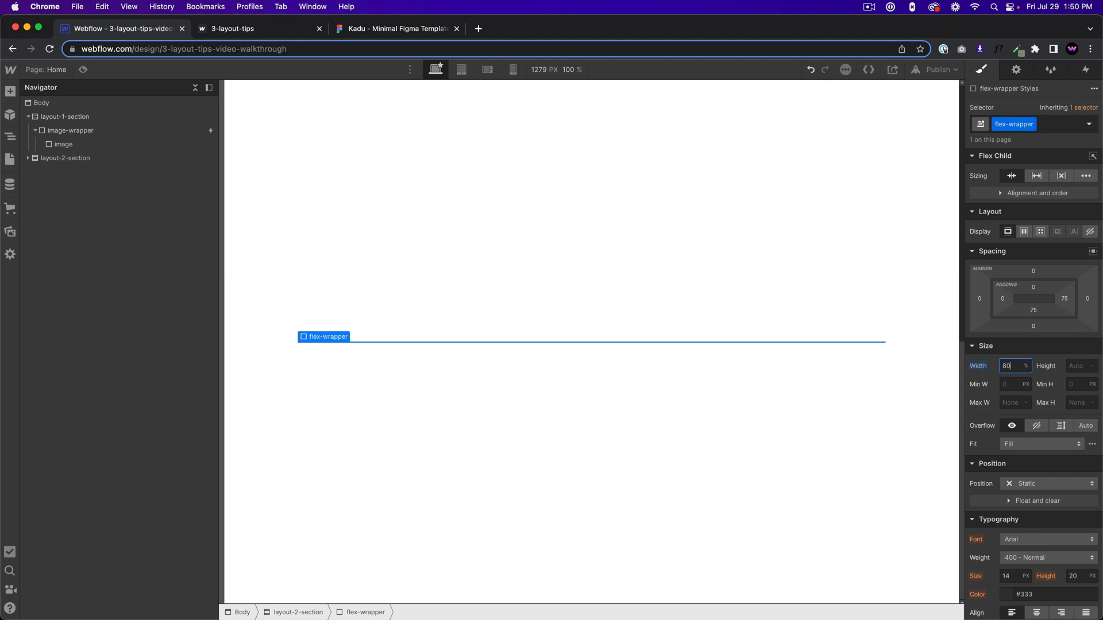
{"action": "left_click", "coordinate": [1072, 366]}
{"action": "type", "text": "500px"}
{"action": "key", "text": "Return"}
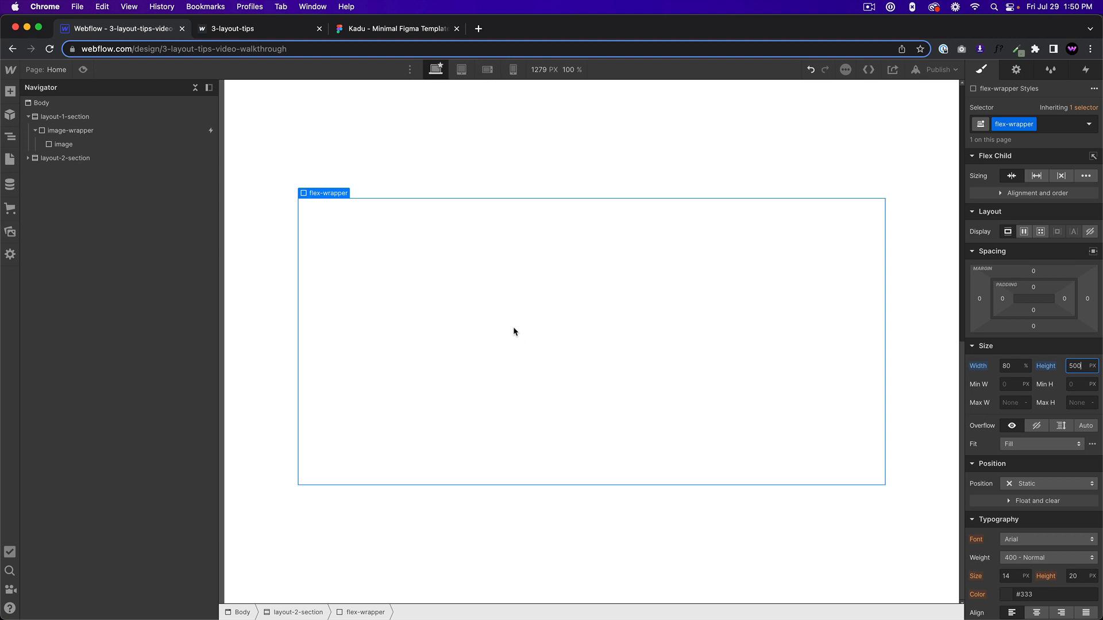
{"action": "left_click", "coordinate": [474, 310]}
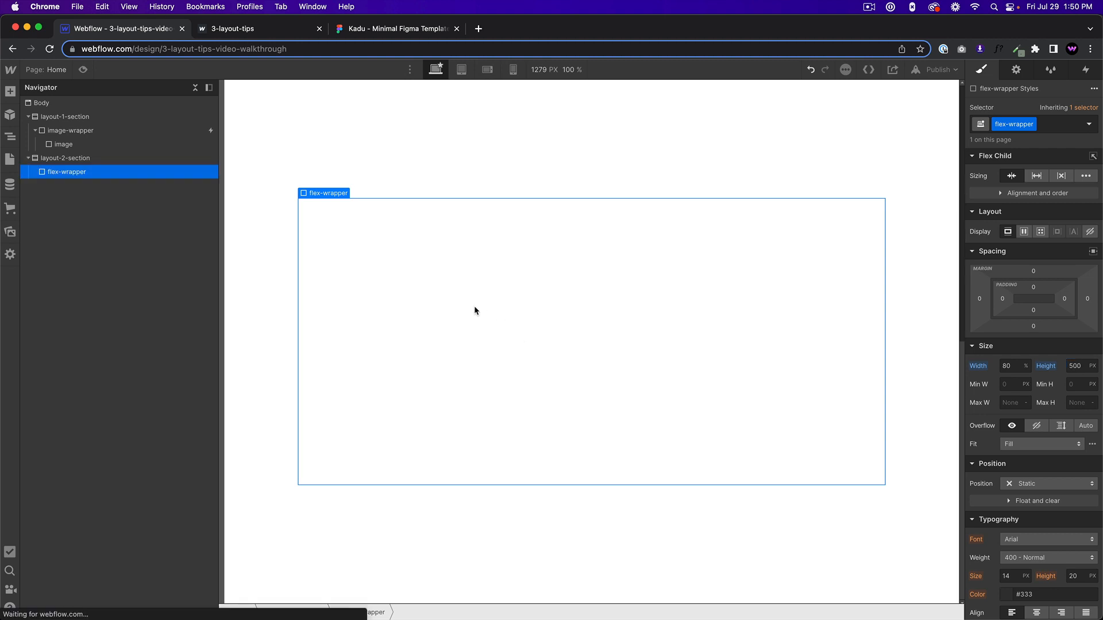
{"action": "key", "text": "super+e"}
{"action": "type", "text": "div"}
{"action": "key", "text": "Return"}
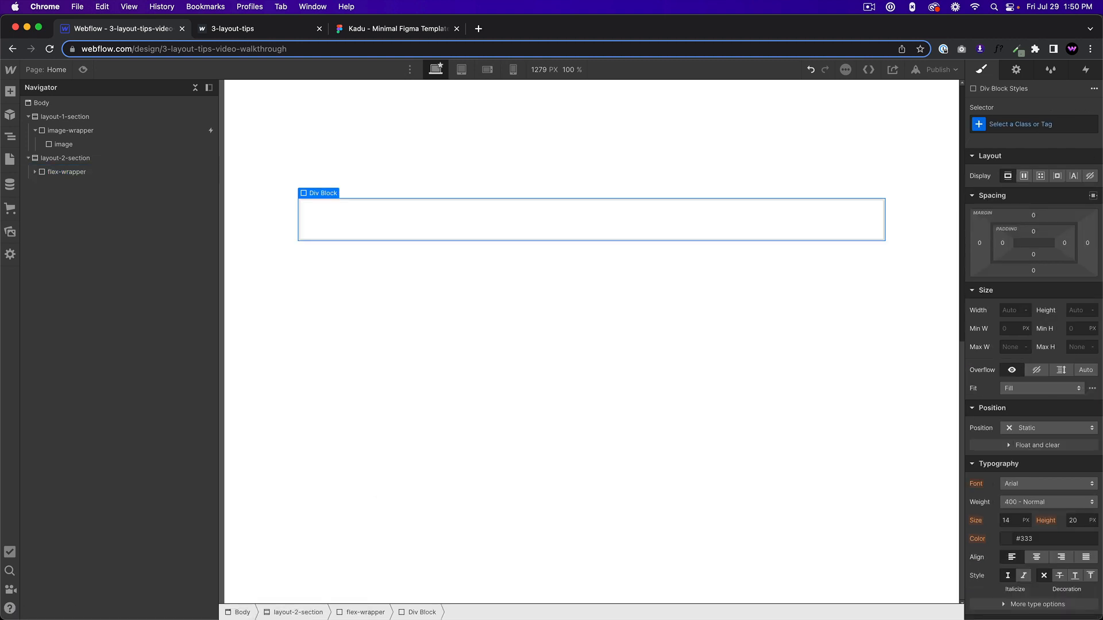
{"action": "key", "text": "super+z"}
Give flex-wrapper a horizontal flex layout and add a Div Block inside it.
{"action": "left_click", "coordinate": [367, 278]}
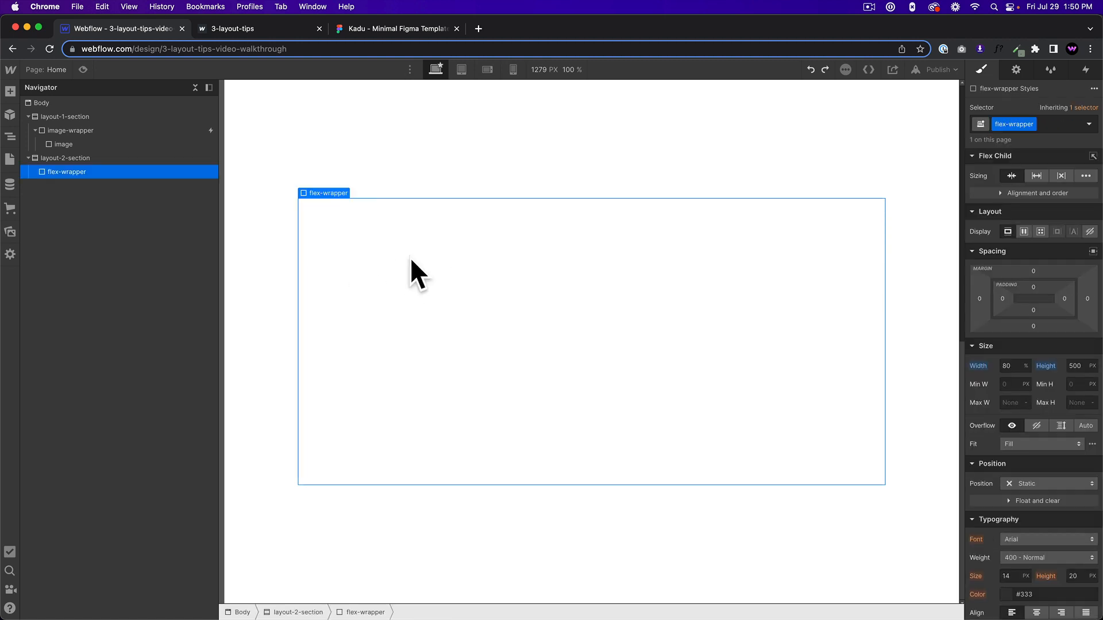
{"action": "left_click", "coordinate": [1024, 233]}
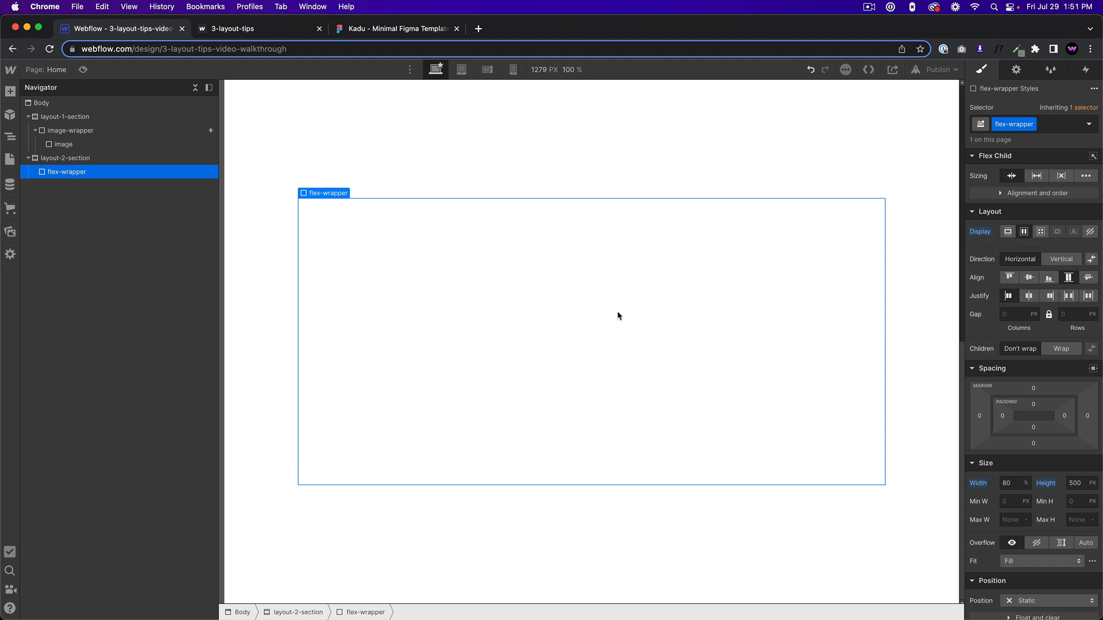
{"action": "key", "text": "super+e"}
{"action": "type", "text": "div"}
{"action": "key", "text": "Return"}
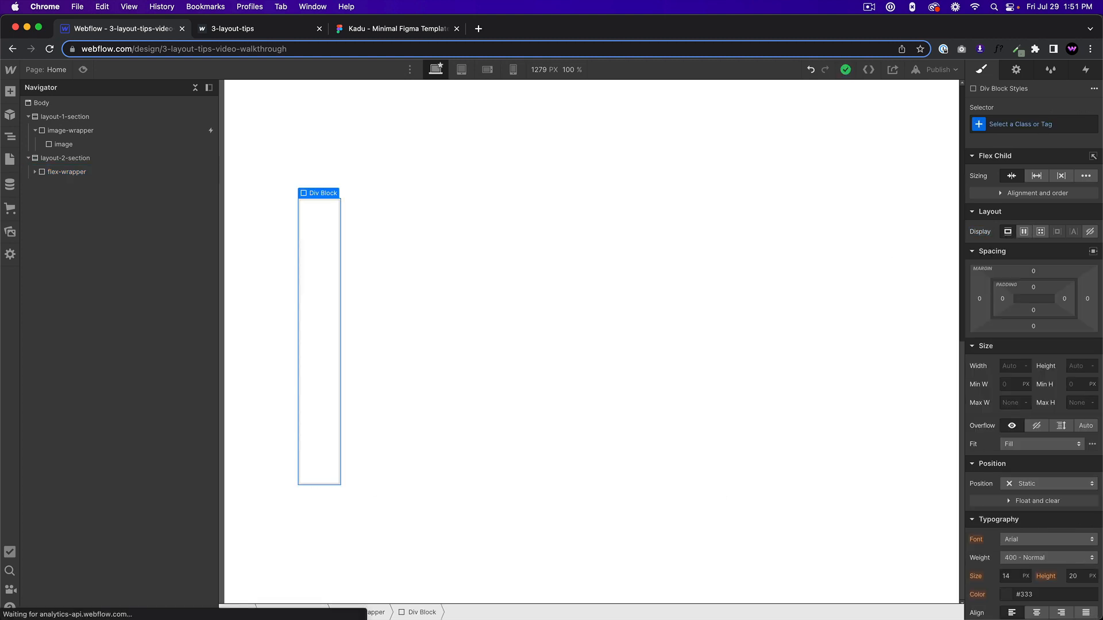
Create the class flex-item for the Div Block inside flex-wrapper and set its flex child sizing to grow.
{"action": "left_click", "coordinate": [1010, 123]}
{"action": "type", "text": "flex-item"}
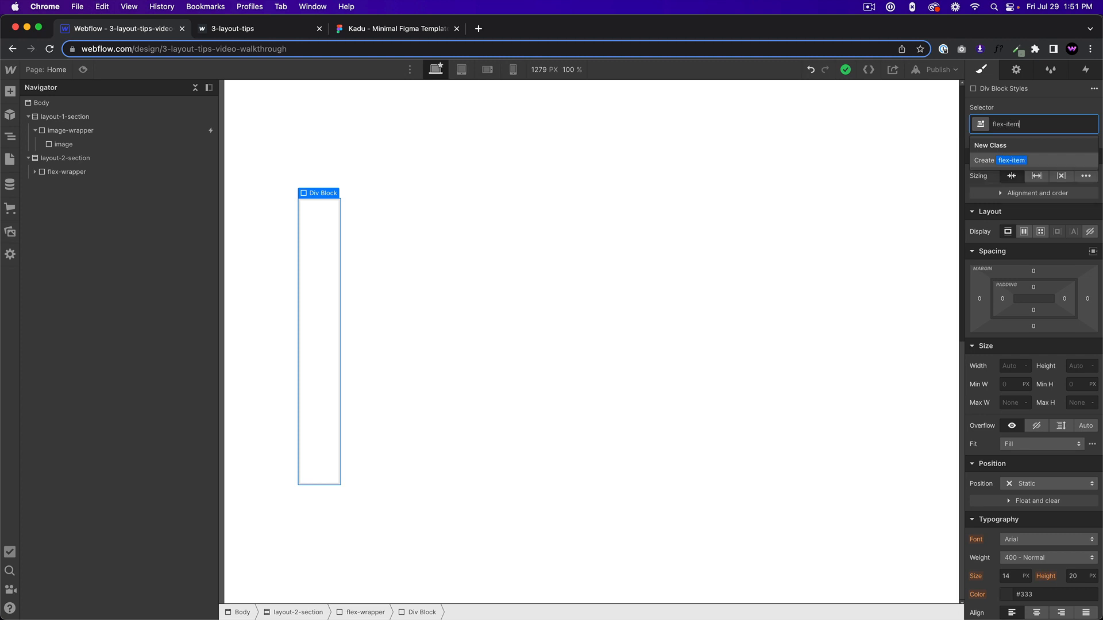
{"action": "key", "text": "Return"}
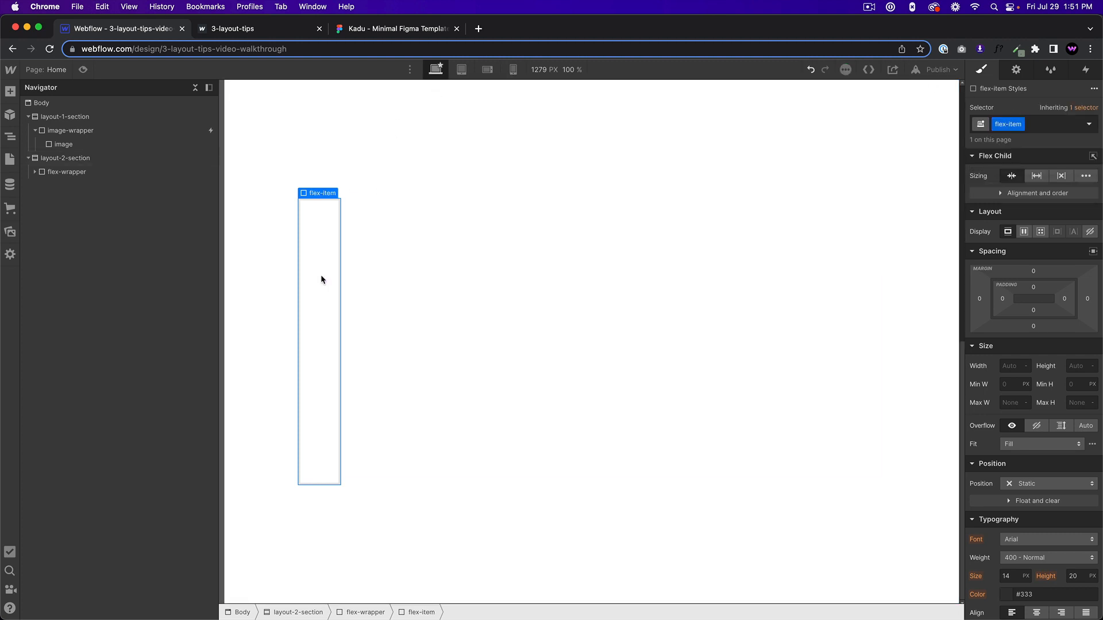
{"action": "left_click", "coordinate": [314, 218]}
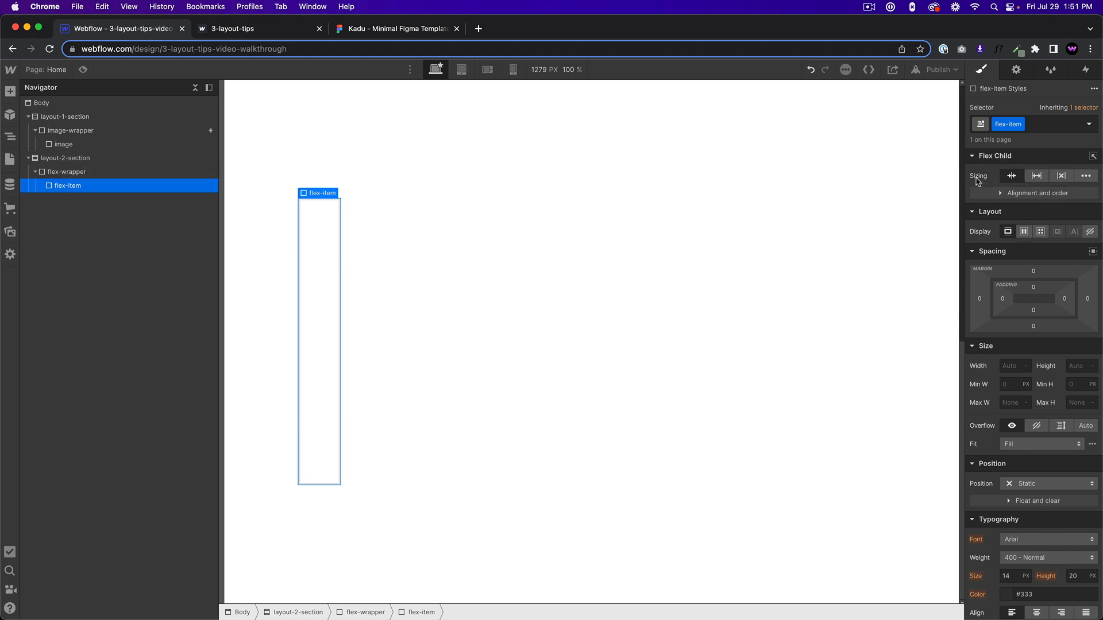
{"action": "left_click", "coordinate": [1035, 179]}
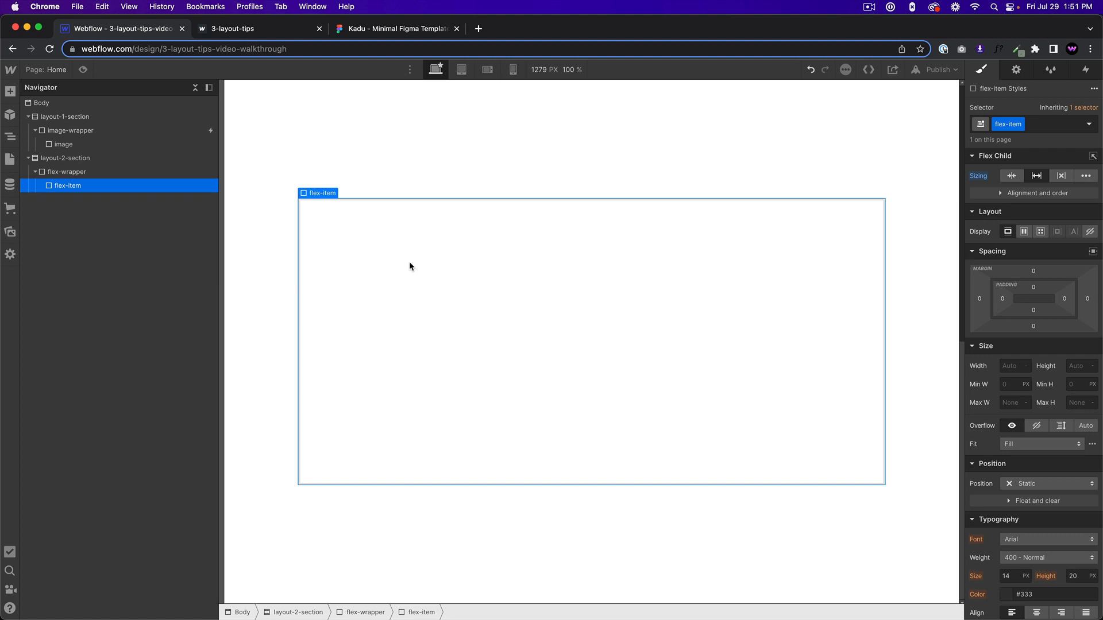
Duplicate the flex-item three times inside flex-wrapper.
{"action": "key", "text": "super+d"}
{"action": "key", "text": "super+d"}
{"action": "key", "text": "super+d"}
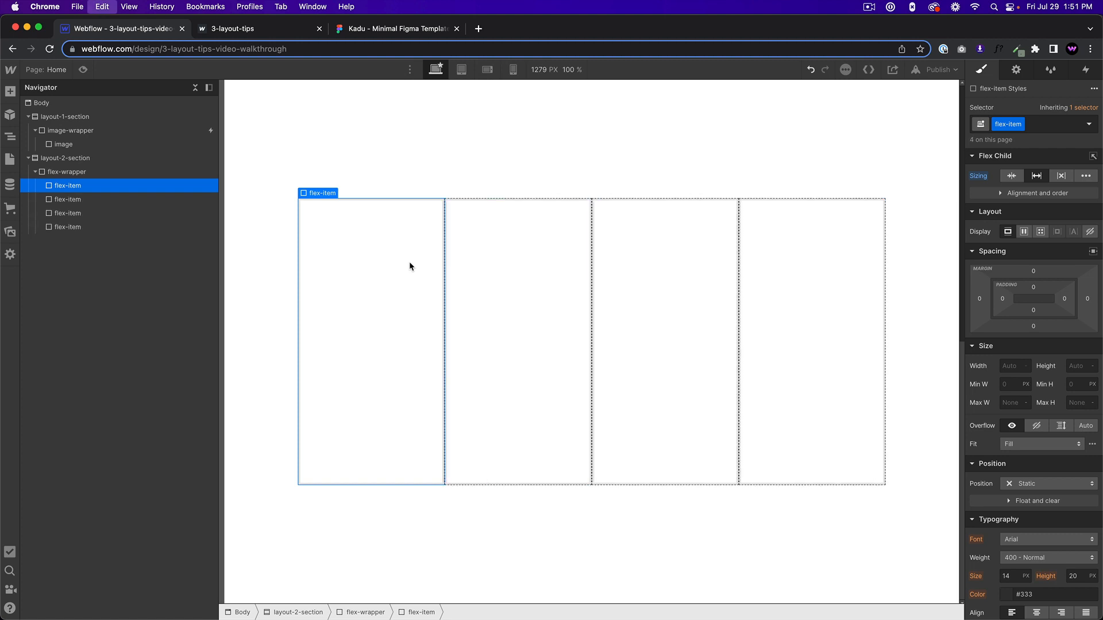
Delete the fourth flex-item from flex-wrapper.
{"action": "left_click", "coordinate": [467, 259]}
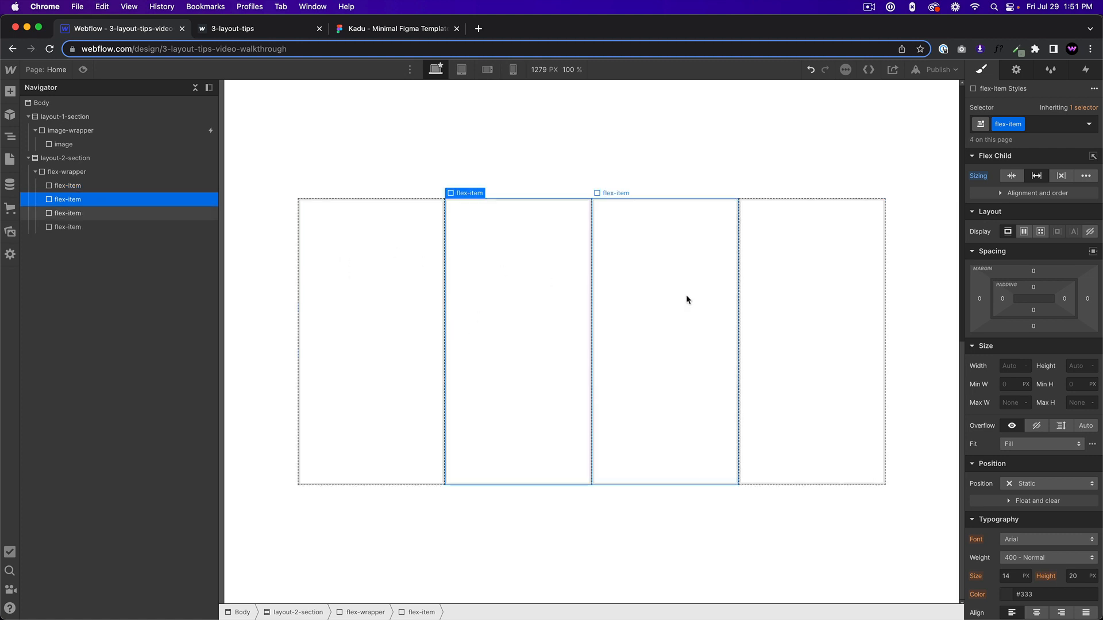
{"action": "left_click", "coordinate": [686, 294]}
{"action": "left_click", "coordinate": [791, 312]}
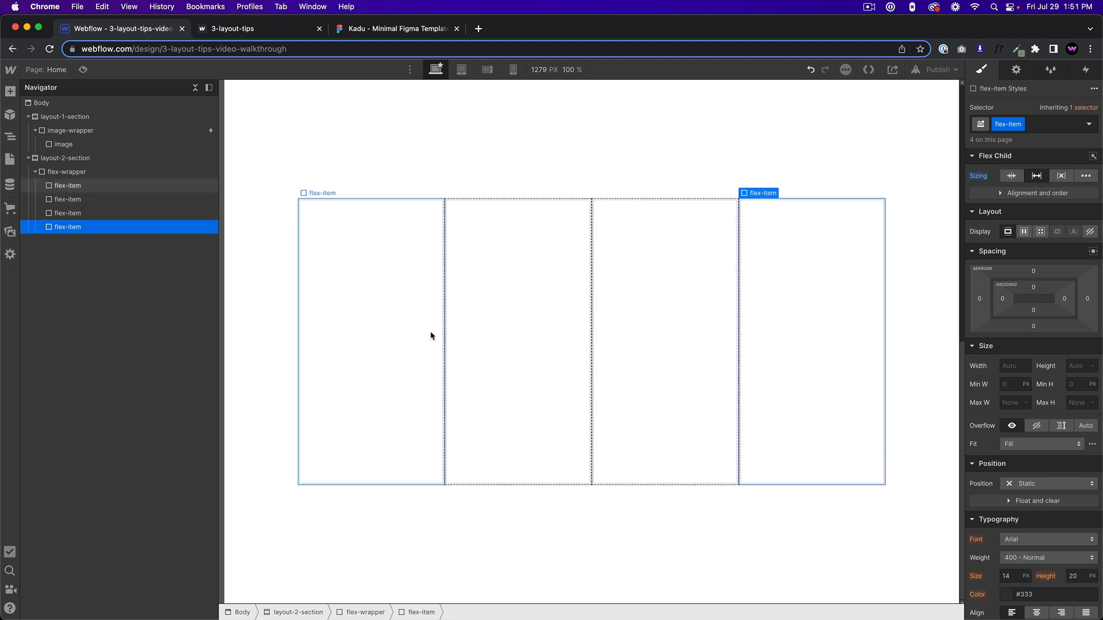
{"action": "key", "text": "Delete"}
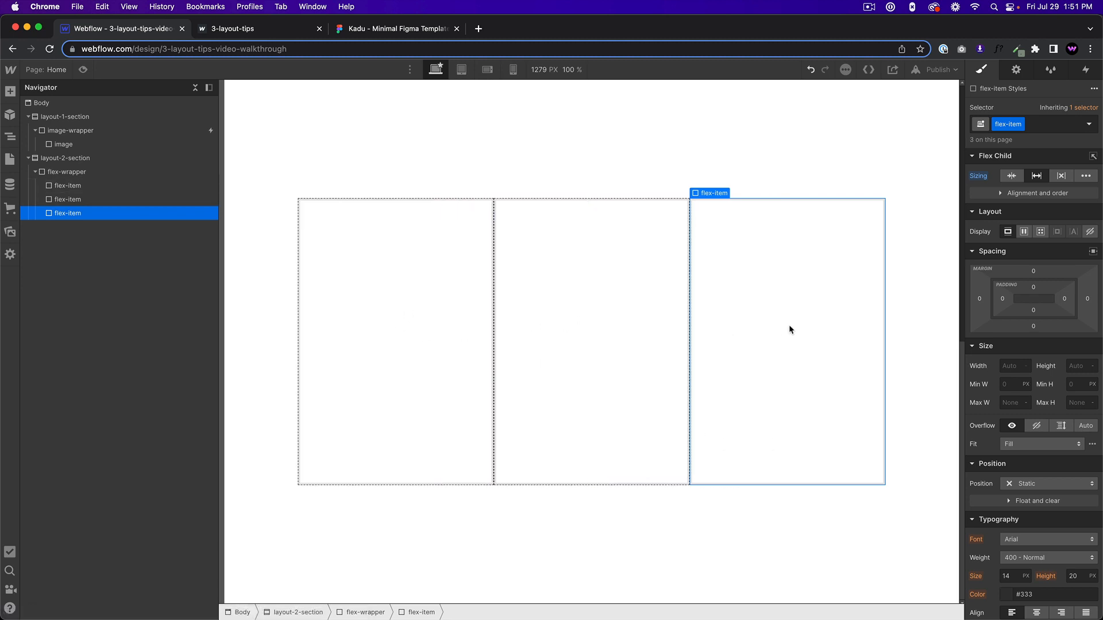
Copy the last flex-item and paste four copies of it into flex-wrapper.
{"action": "left_click", "coordinate": [508, 312]}
{"action": "left_click", "coordinate": [409, 302]}
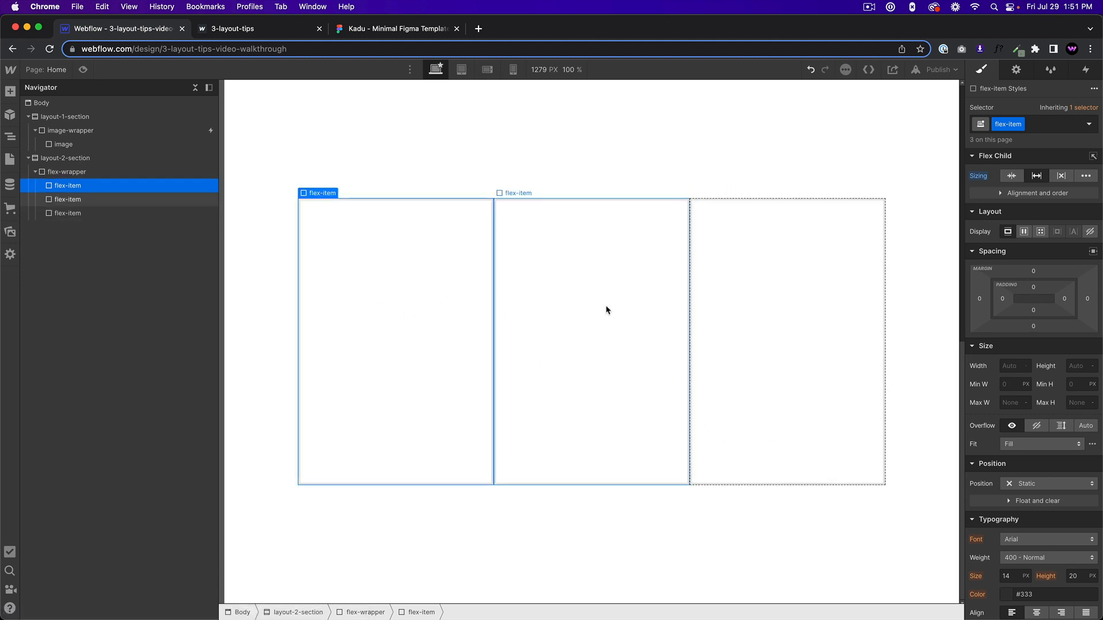
{"action": "left_click", "coordinate": [727, 286]}
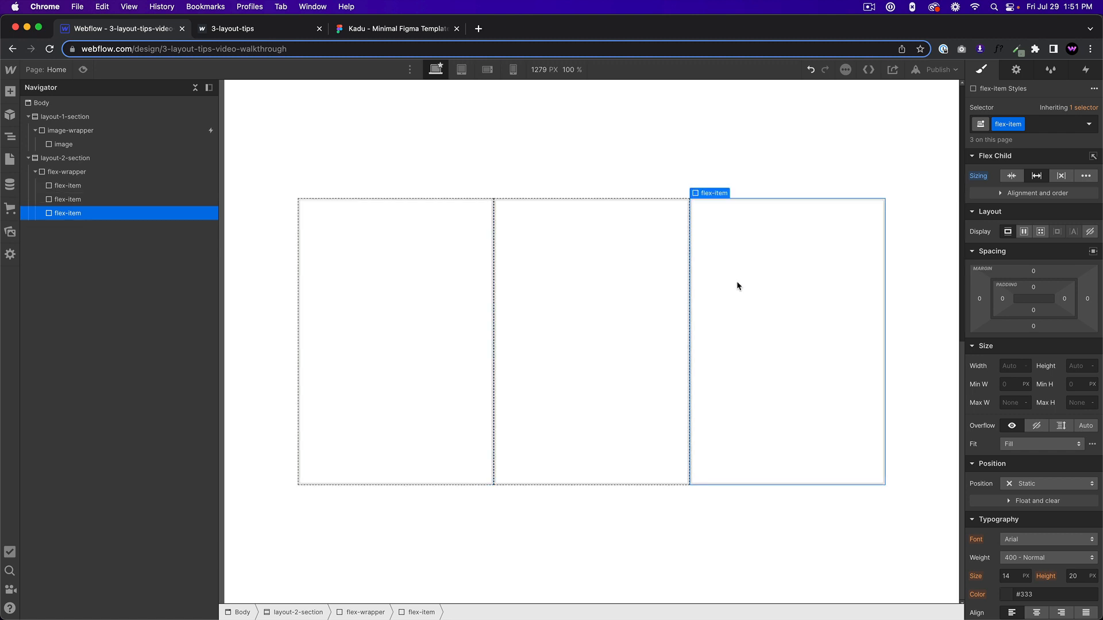
{"action": "key", "text": "super+c"}
{"action": "key", "text": "super+v"}
{"action": "key", "text": "super+v"}
{"action": "key", "text": "super+v"}
{"action": "key", "text": "super+v"}
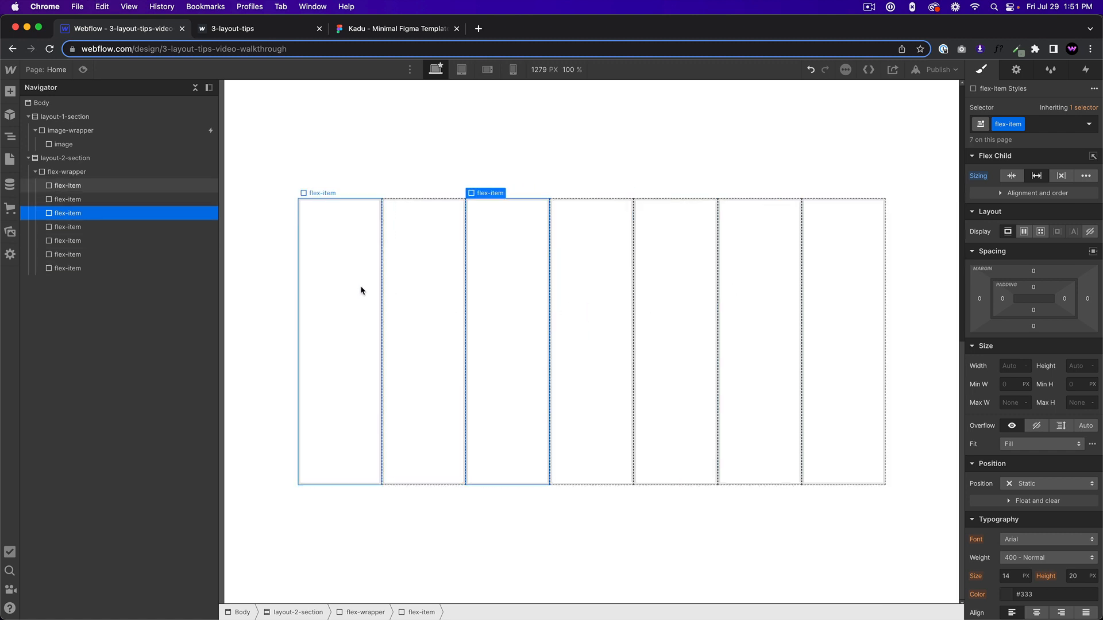
Delete the last three flex-items from flex-wrapper.
{"action": "left_click", "coordinate": [843, 273]}
{"action": "key", "text": "Delete"}
{"action": "key", "text": "Delete"}
{"action": "key", "text": "Delete"}
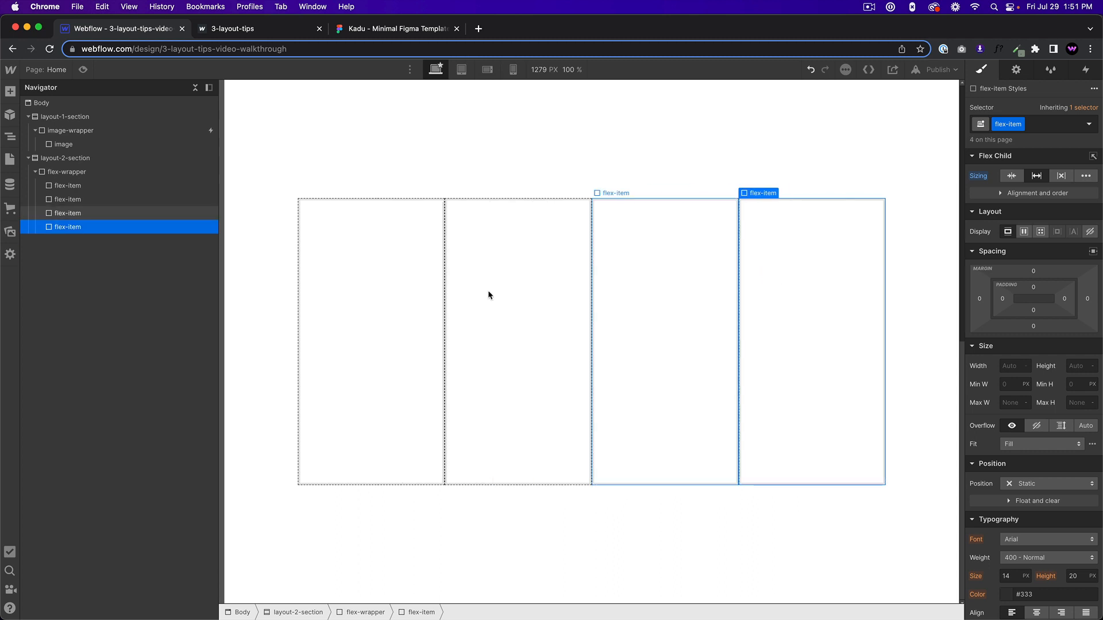
Add a background image to the flex-item class, using the purple masked figure in a dark hood from the assets.
{"action": "left_click", "coordinate": [374, 322]}
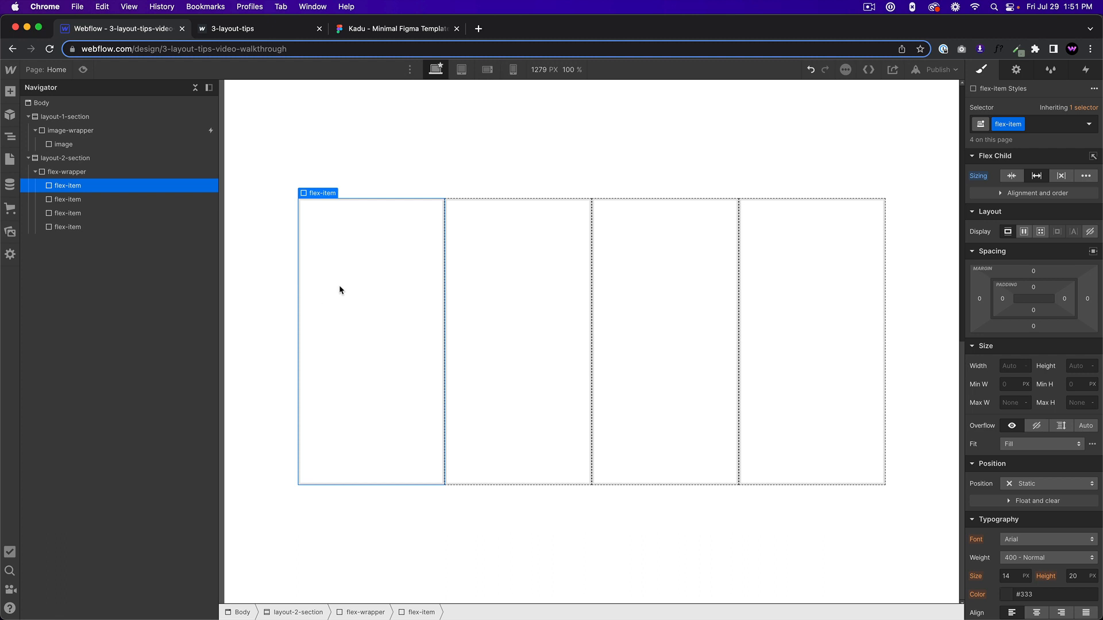
{"action": "scroll", "coordinate": [1055, 454], "scroll_direction": "down", "scroll_amount": 3}
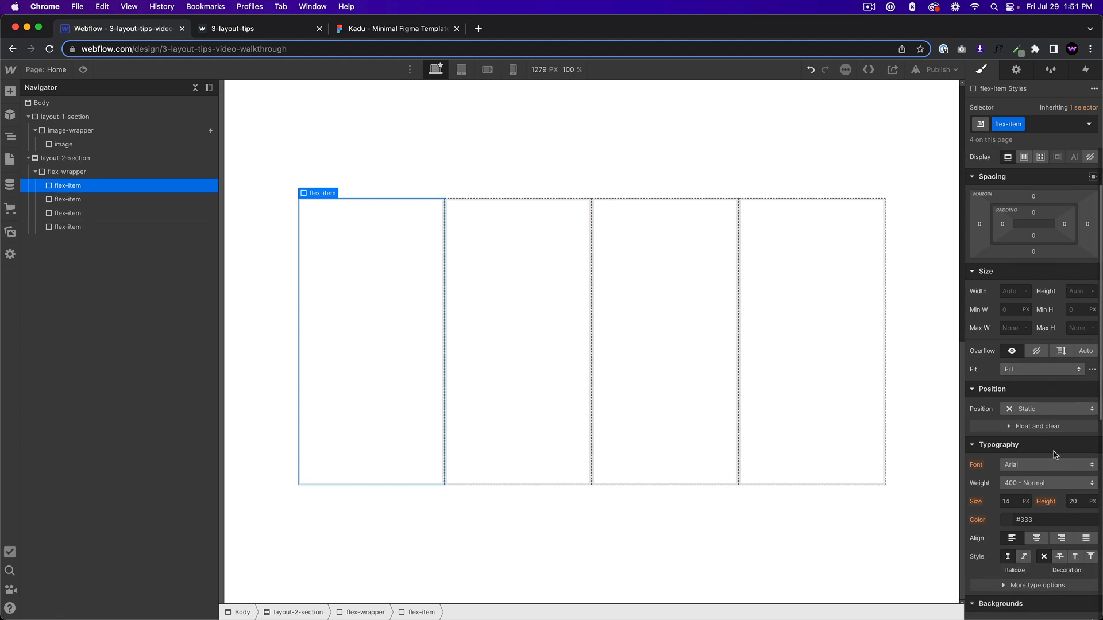
{"action": "scroll", "coordinate": [1055, 454], "scroll_direction": "down", "scroll_amount": 6}
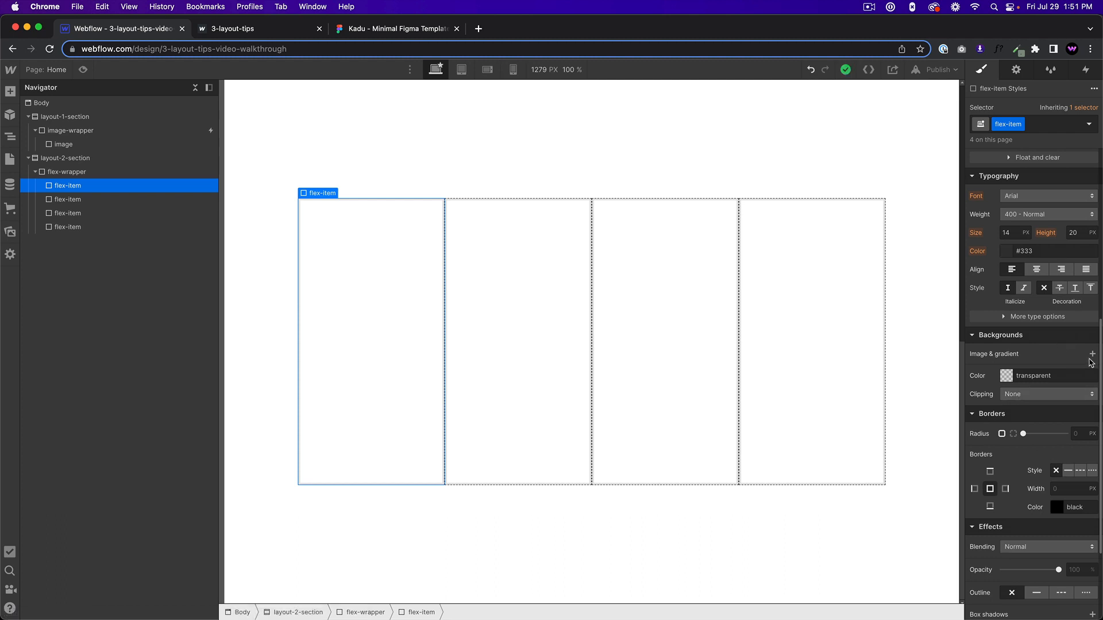
{"action": "left_click", "coordinate": [1092, 354]}
{"action": "left_click", "coordinate": [1041, 457]}
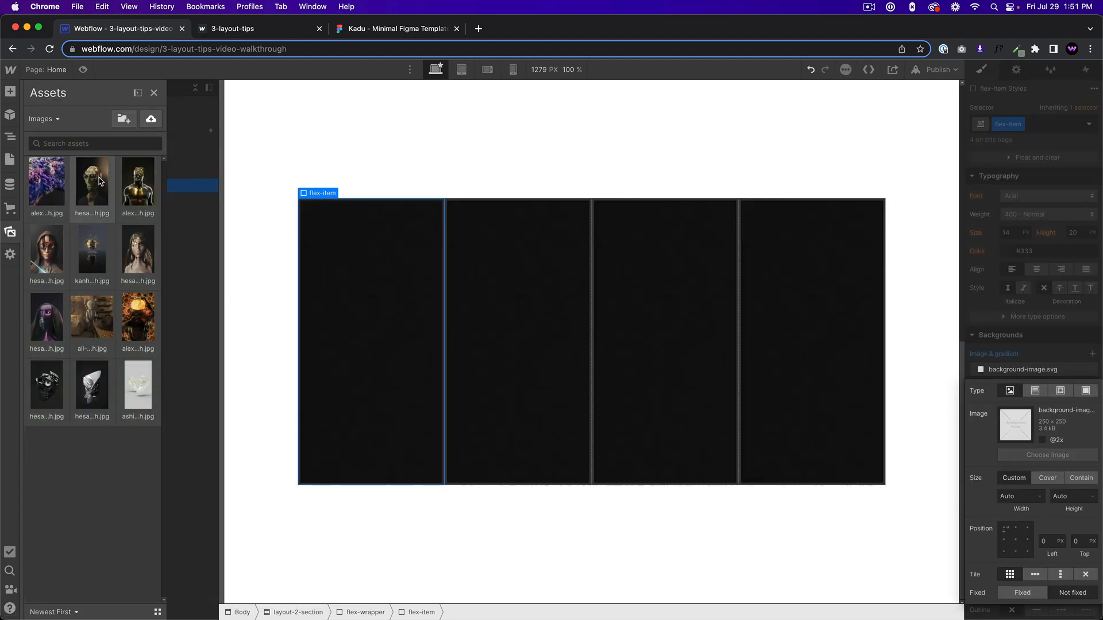
{"action": "left_click", "coordinate": [46, 319]}
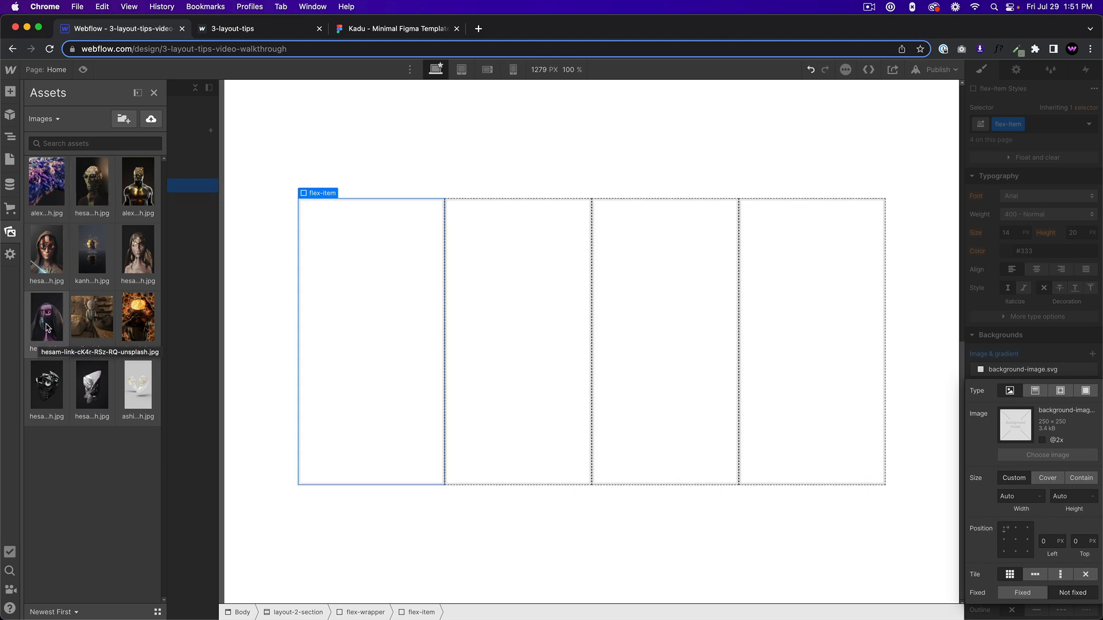
Set the flex-item background image to Cover, centered at 50% left and 50% top, without tiling.
{"action": "left_click", "coordinate": [1044, 478]}
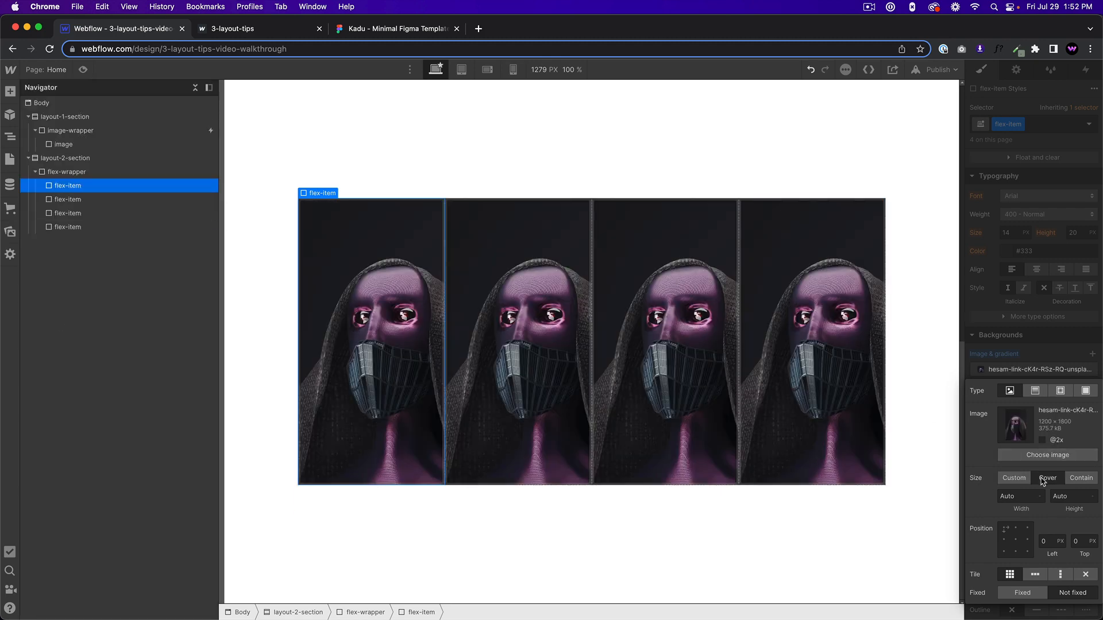
{"action": "left_click", "coordinate": [1017, 542]}
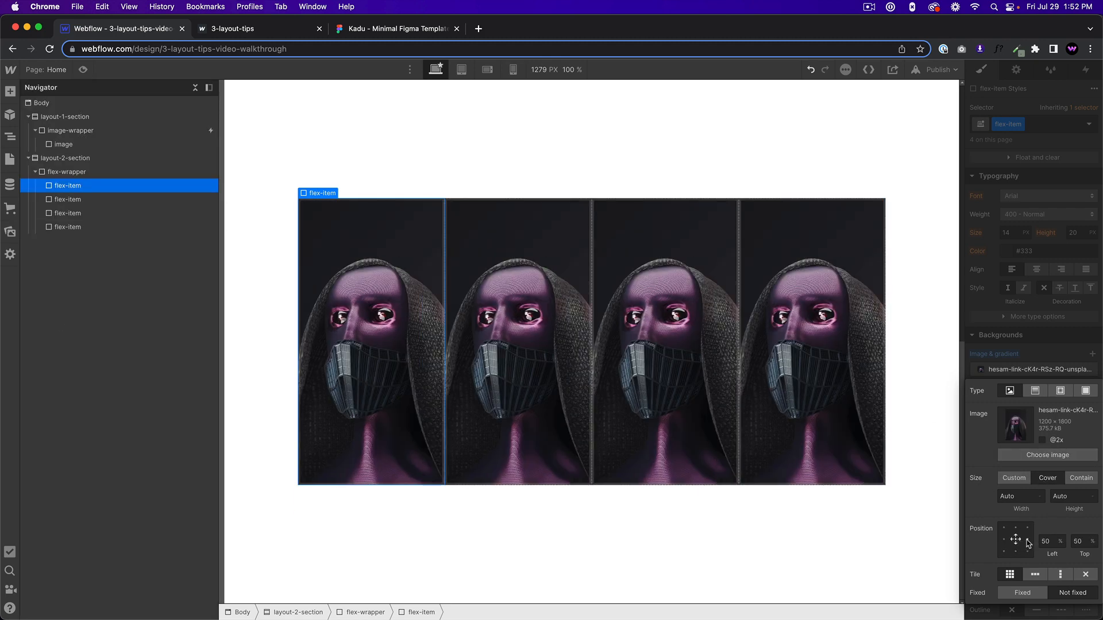
{"action": "left_click", "coordinate": [1086, 575]}
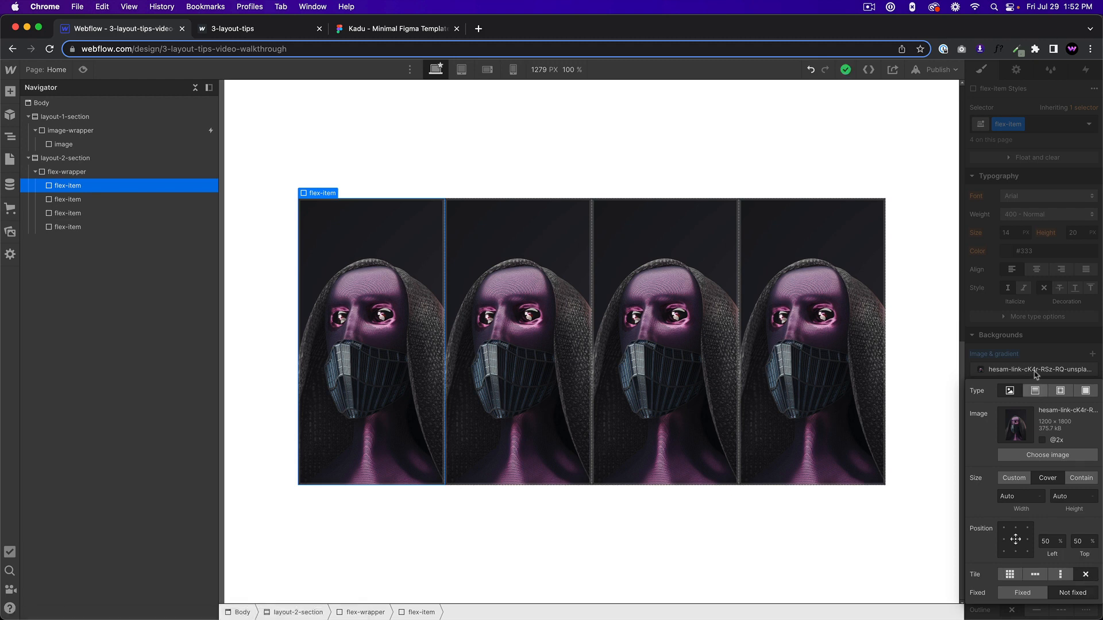
{"action": "left_click", "coordinate": [1017, 331]}
Add the combo class 2 to the second flex-item and change its background image to the golden robot head portrait.
{"action": "left_click", "coordinate": [497, 253]}
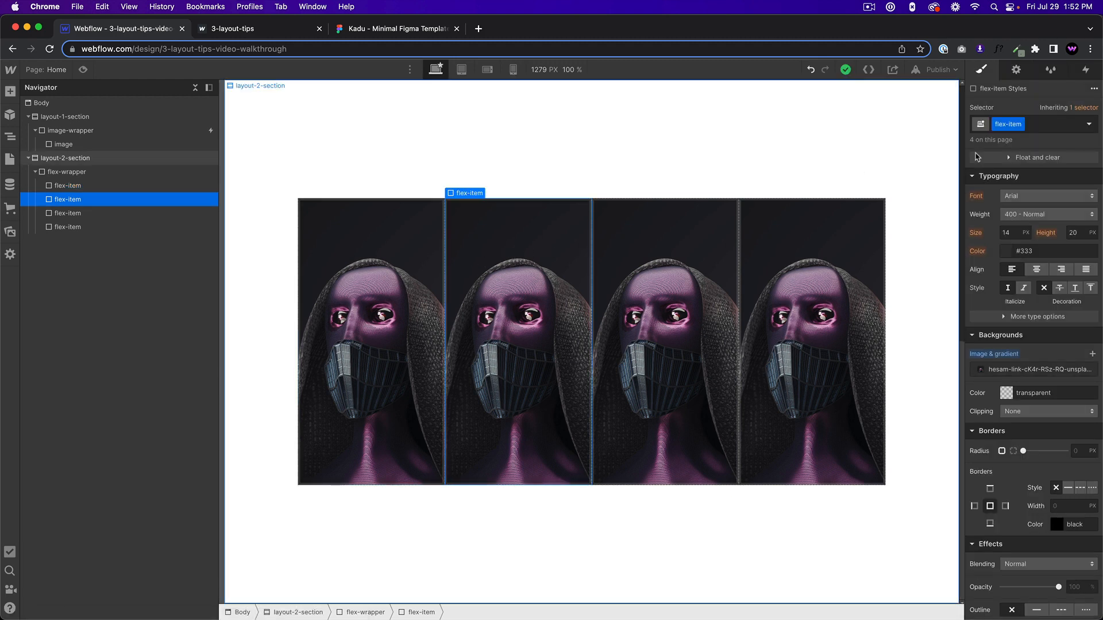
{"action": "left_click", "coordinate": [1042, 125]}
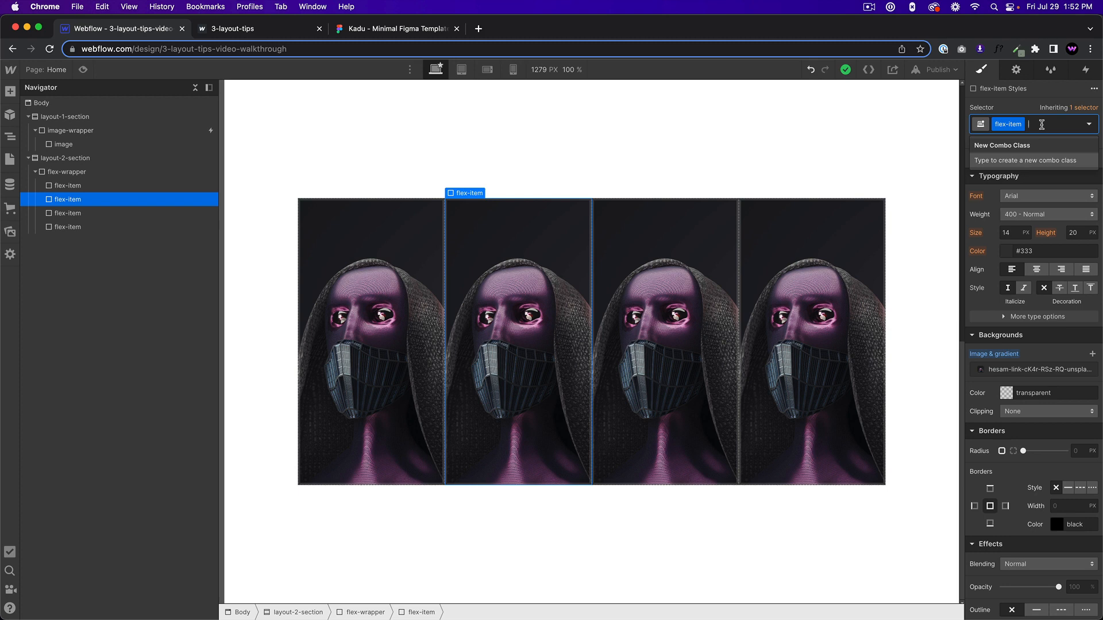
{"action": "type", "text": "2"}
{"action": "key", "text": "Return"}
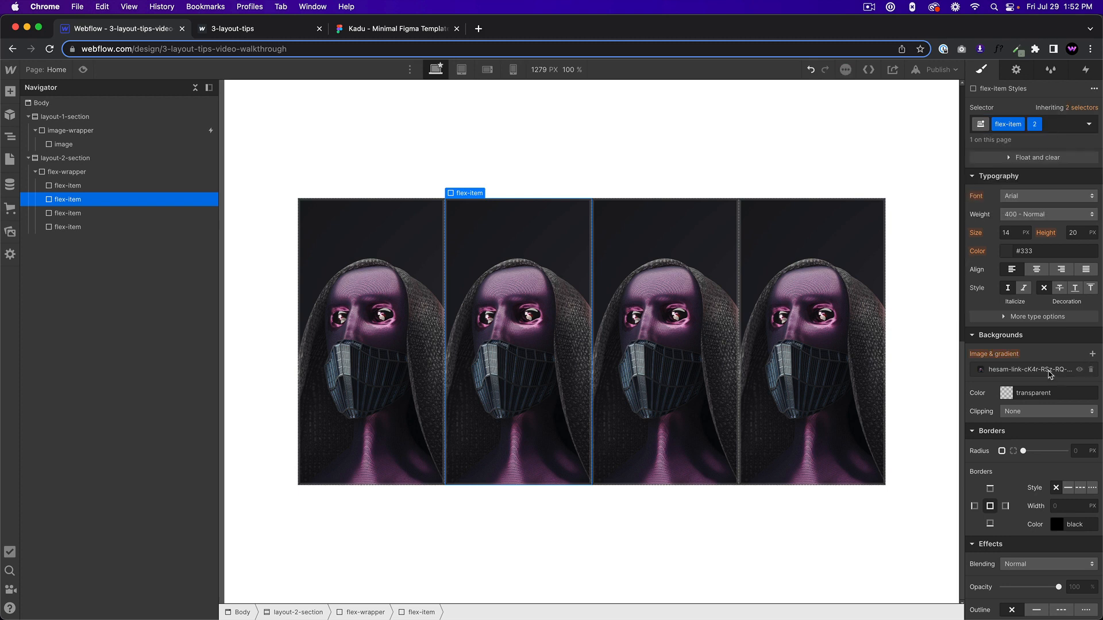
{"action": "left_click", "coordinate": [1049, 375]}
{"action": "left_click", "coordinate": [1040, 455]}
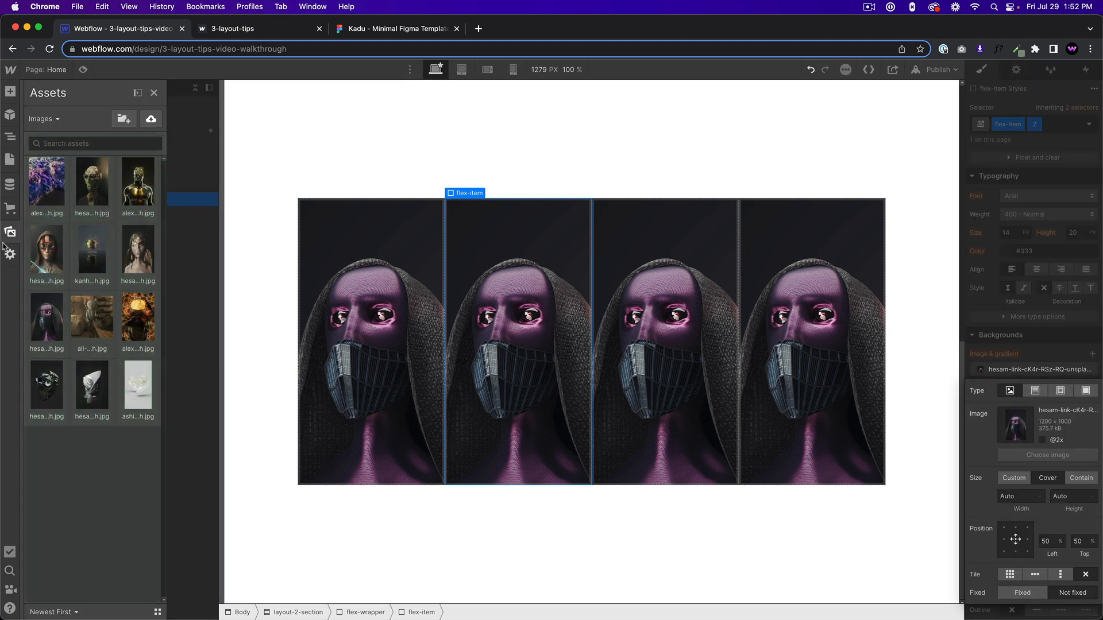
{"action": "left_click", "coordinate": [91, 184]}
Add the combo class 3 to the third flex-item and change its background image to the hooded figure with red goggles.
{"action": "left_click", "coordinate": [67, 213]}
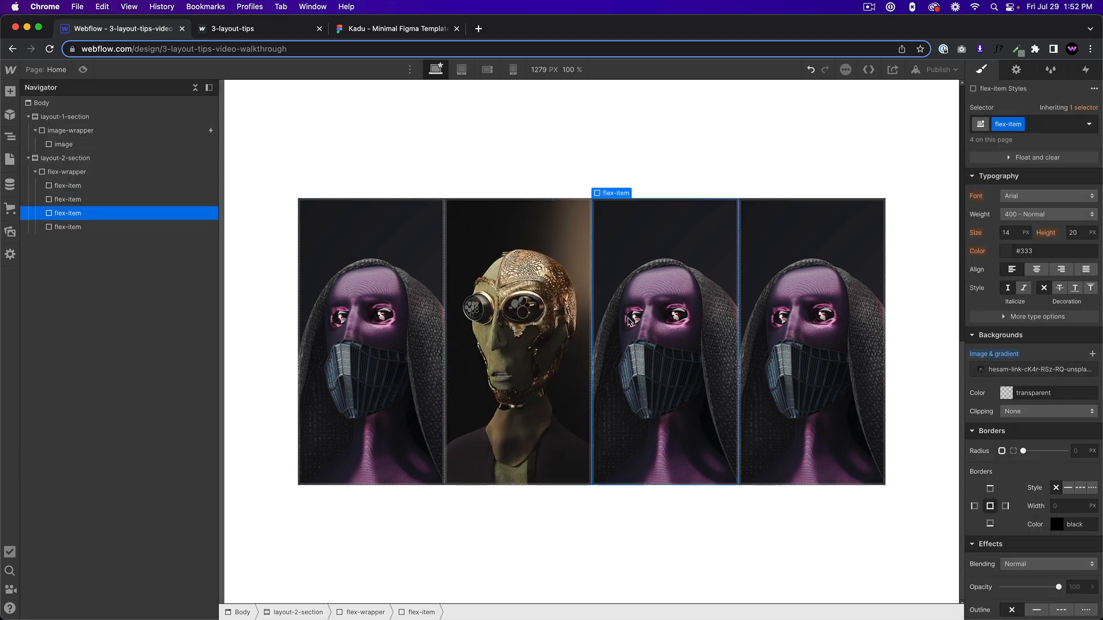
{"action": "left_click", "coordinate": [1040, 373]}
{"action": "left_click", "coordinate": [1030, 366]}
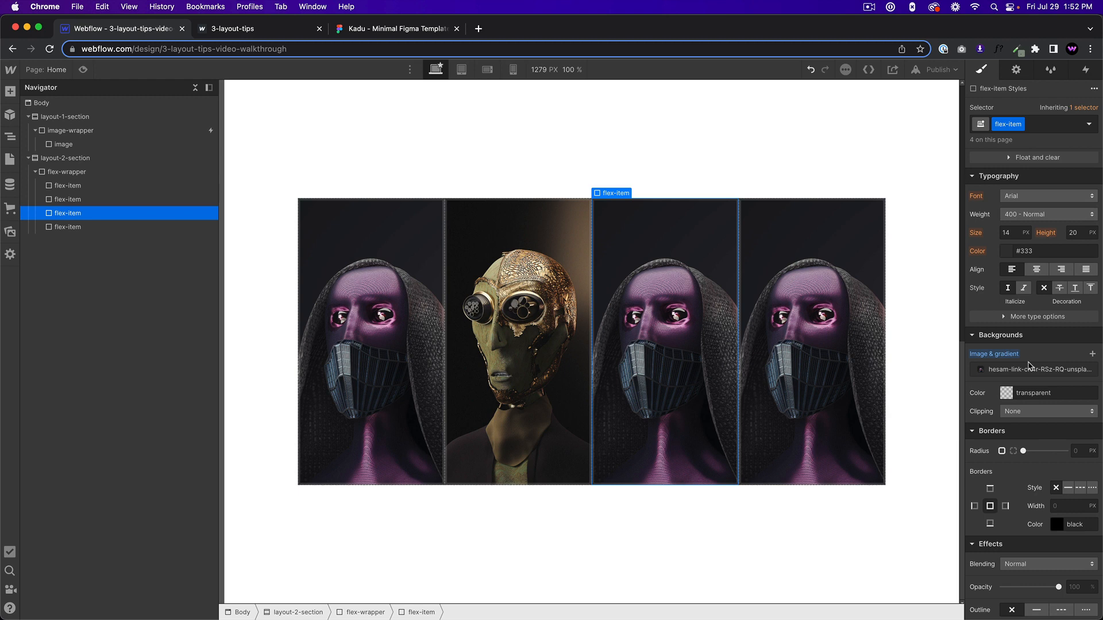
{"action": "left_click", "coordinate": [1040, 126]}
{"action": "type", "text": "3"}
{"action": "key", "text": "Return"}
{"action": "left_click", "coordinate": [998, 368]}
{"action": "left_click", "coordinate": [1048, 455]}
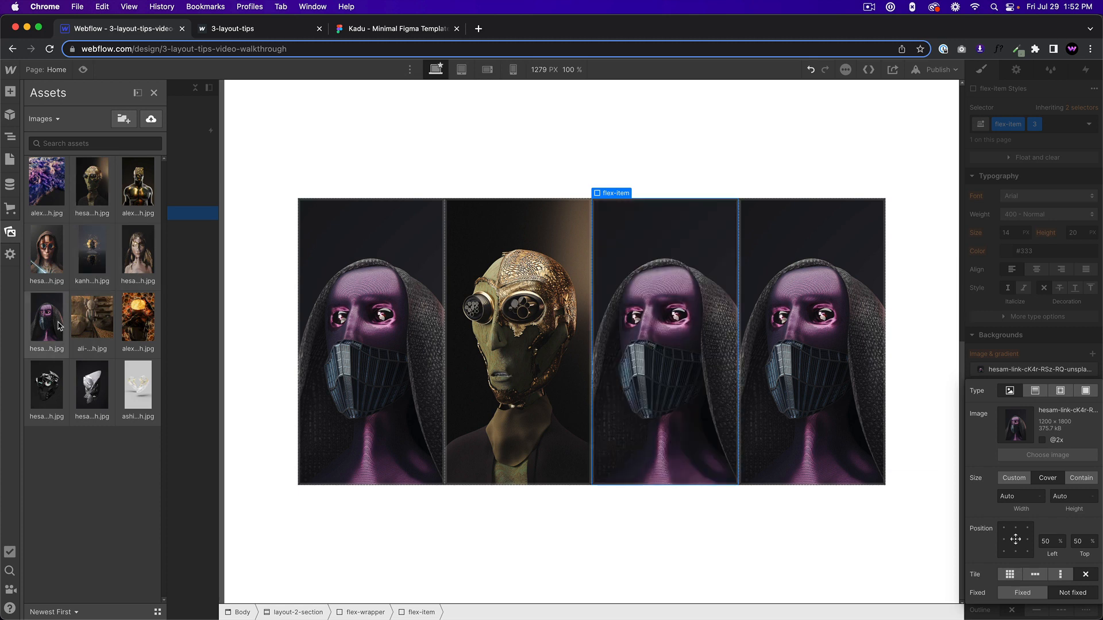
{"action": "left_click", "coordinate": [47, 249]}
Add the combo class 4 to the fourth flex-item and change its background image to the black mechanical mask.
{"action": "left_click", "coordinate": [750, 366]}
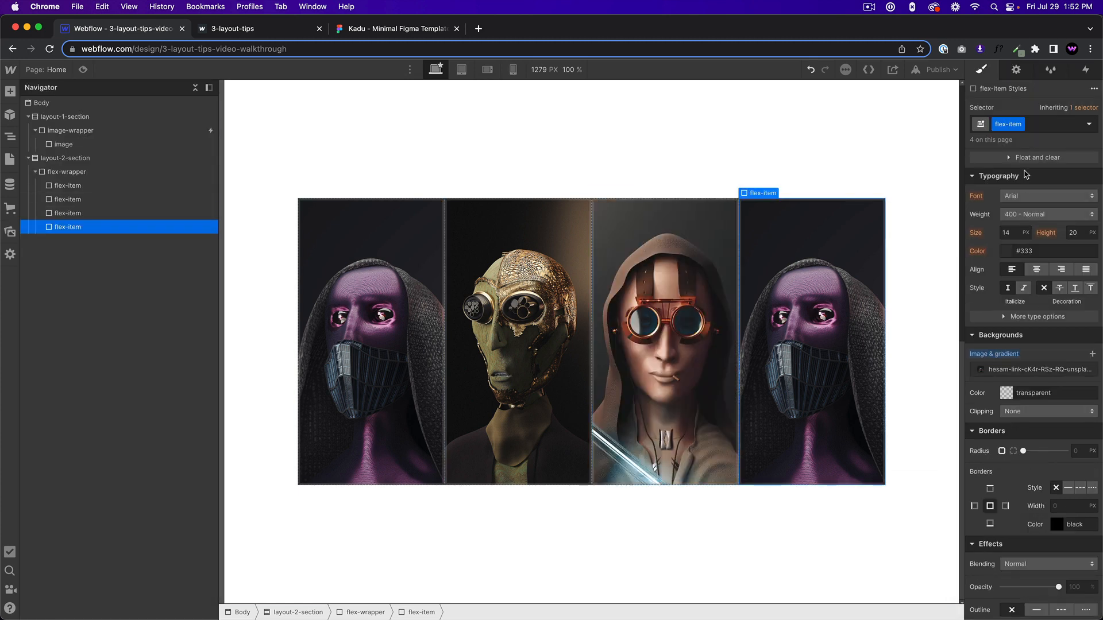
{"action": "left_click", "coordinate": [1041, 117]}
{"action": "type", "text": "4"}
{"action": "key", "text": "Return"}
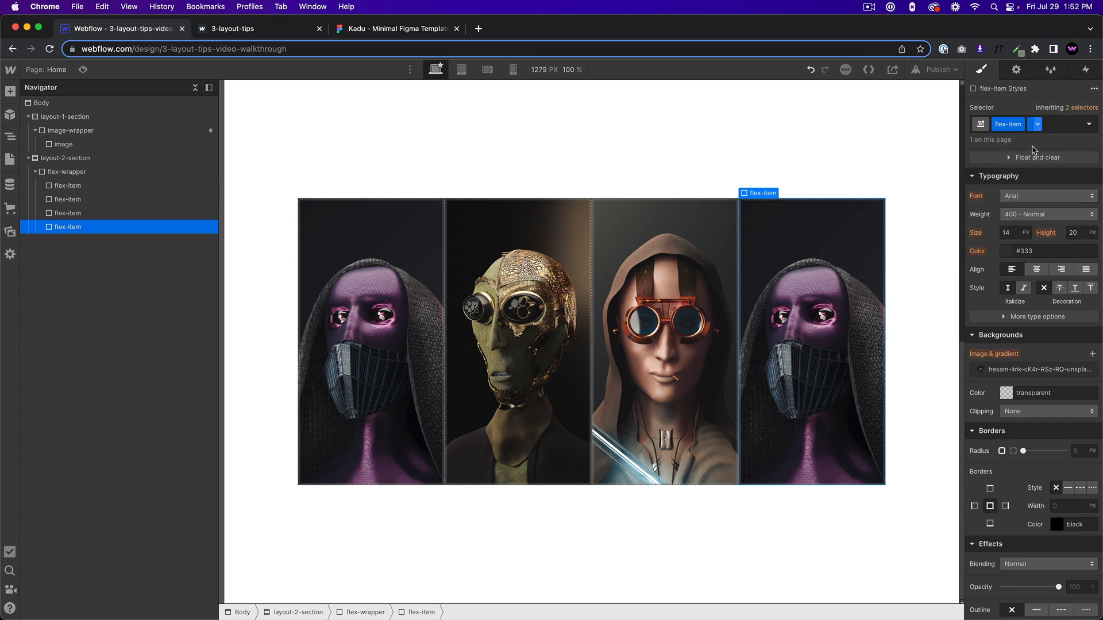
{"action": "left_click", "coordinate": [1007, 370]}
{"action": "left_click", "coordinate": [1034, 455]}
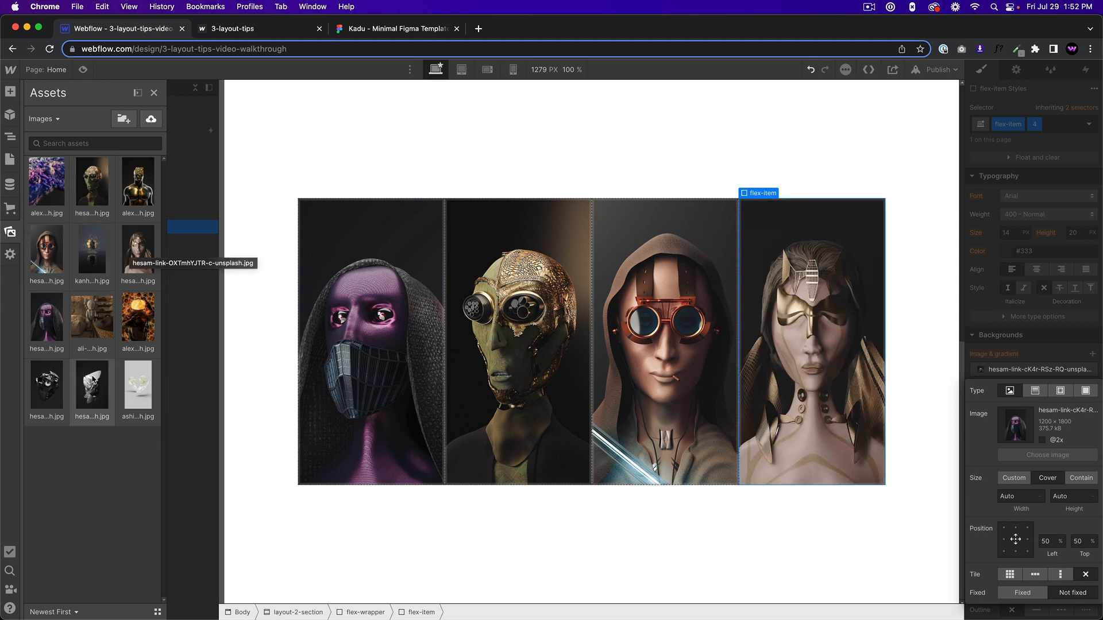
{"action": "left_click", "coordinate": [48, 380]}
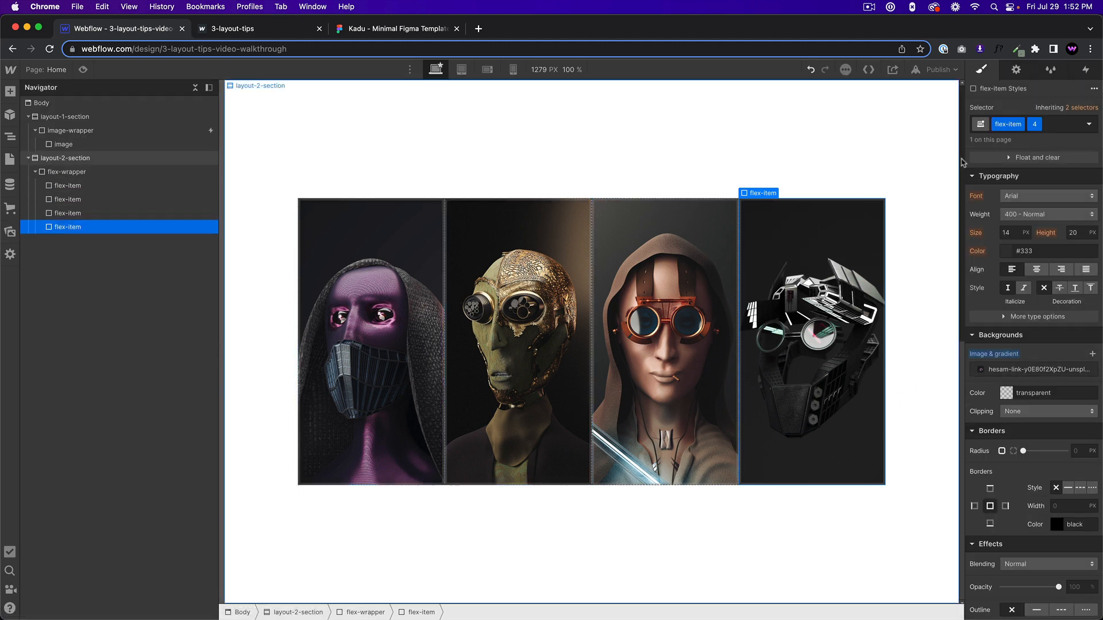
Compare the class styles of the first flex-item with those of the second flex-item.
{"action": "left_click", "coordinate": [350, 212]}
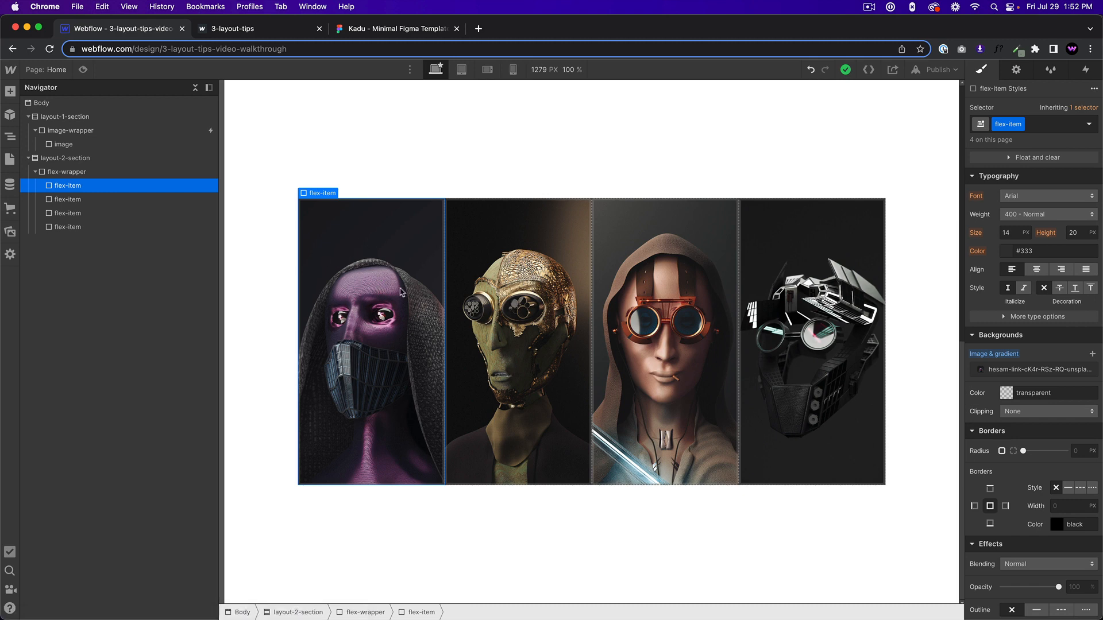
{"action": "left_click", "coordinate": [476, 316]}
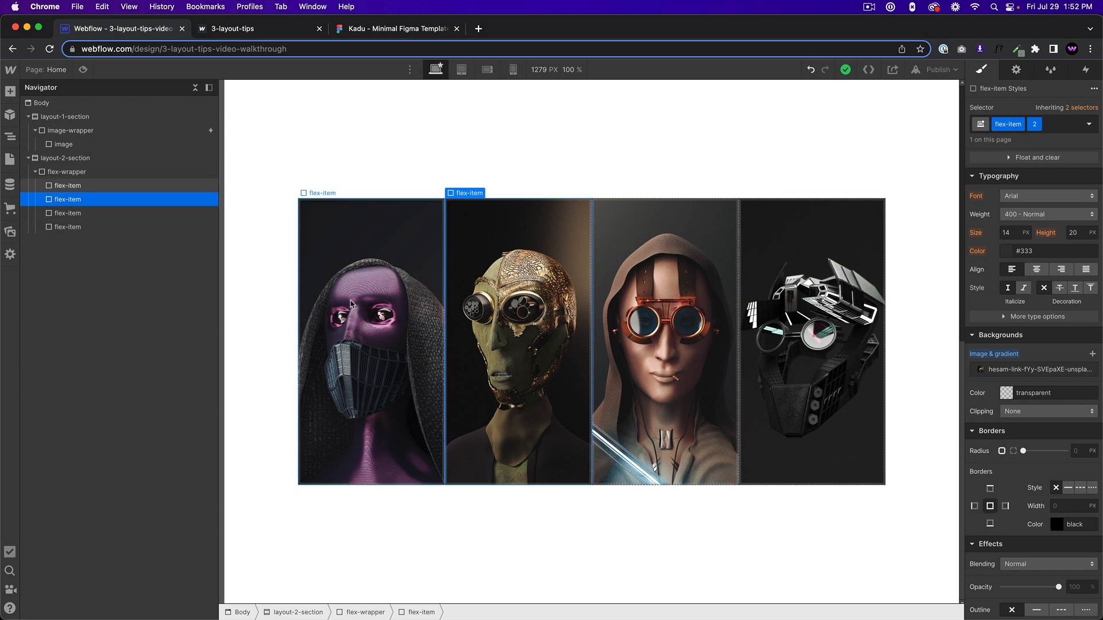
{"action": "left_click", "coordinate": [399, 272]}
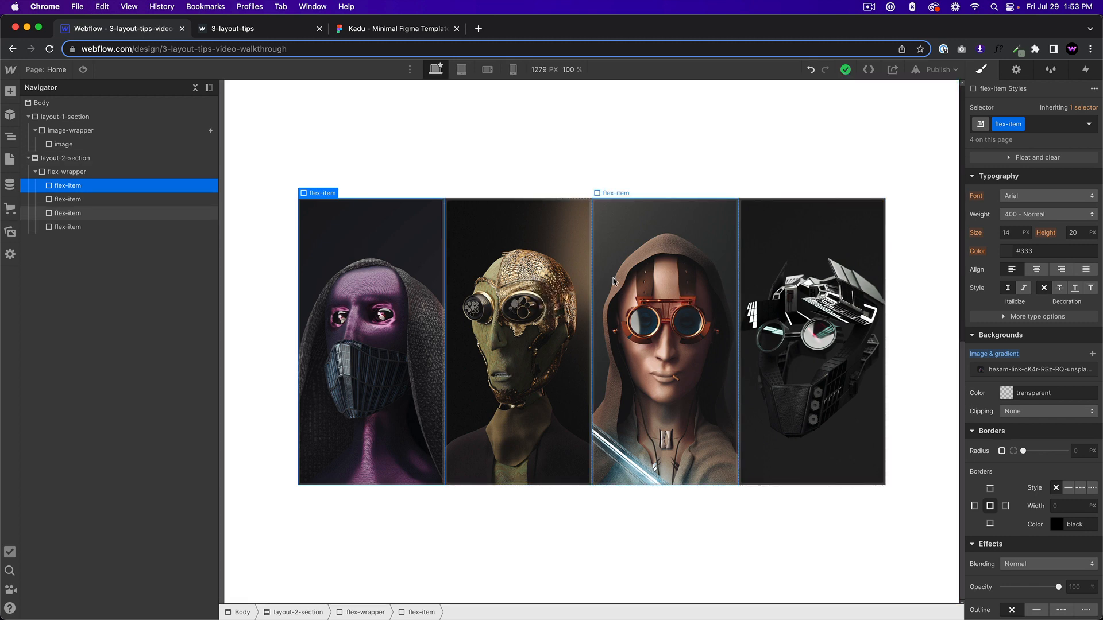
{"action": "left_click", "coordinate": [481, 289]}
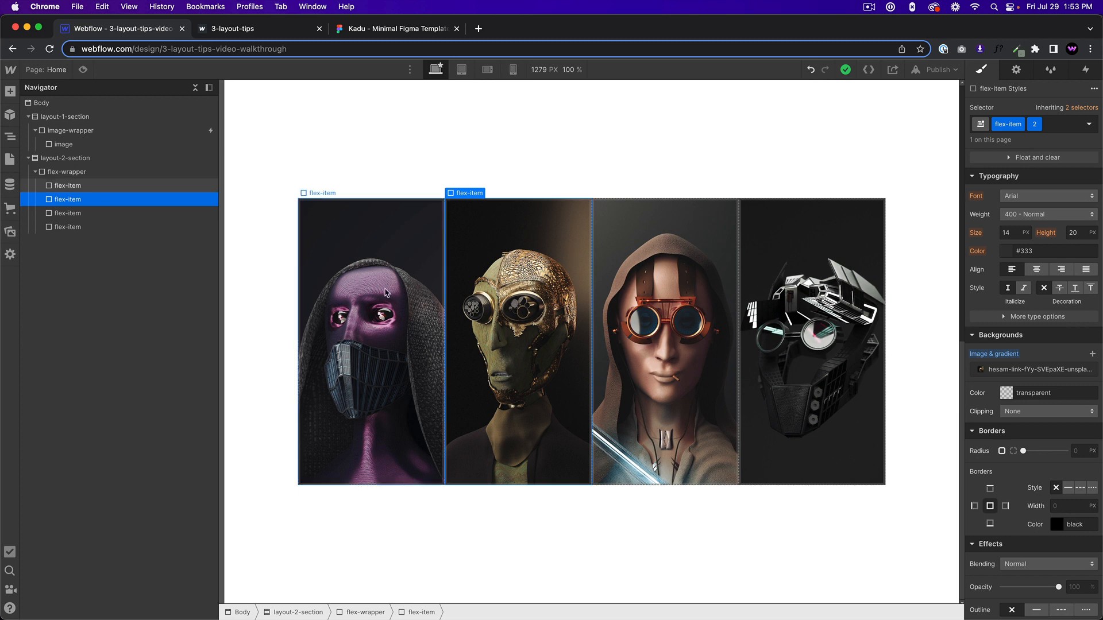
Give the base flex-item class a 24 px corner radius and left and right margins of 20 px.
{"action": "left_click", "coordinate": [333, 280]}
{"action": "scroll", "coordinate": [1015, 448], "scroll_direction": "down", "scroll_amount": 1}
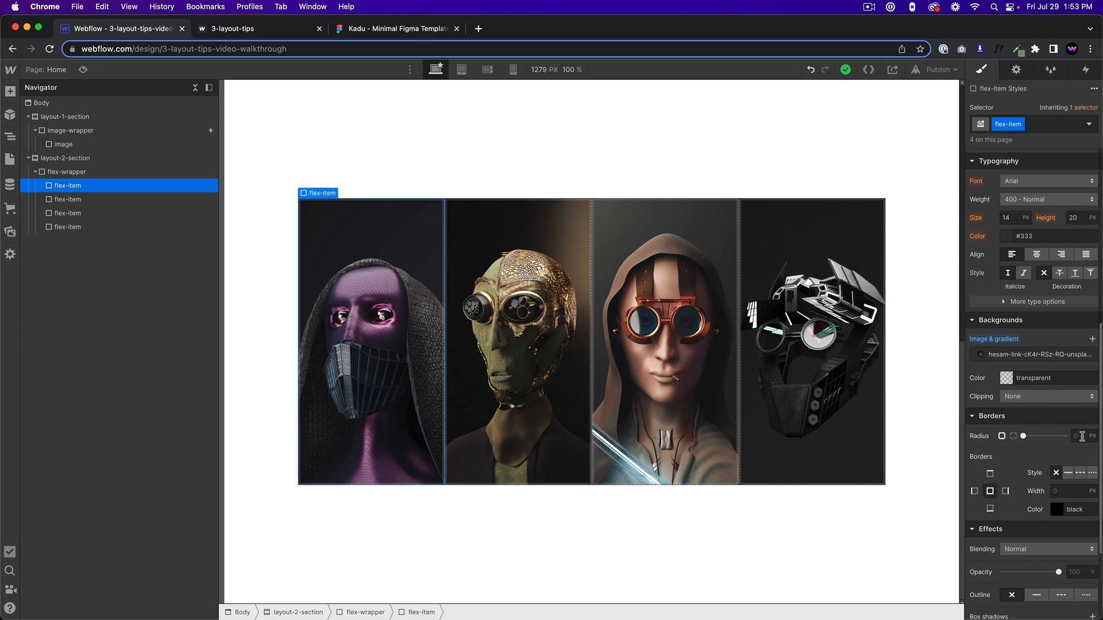
{"action": "left_click", "coordinate": [1081, 436]}
{"action": "type", "text": "24"}
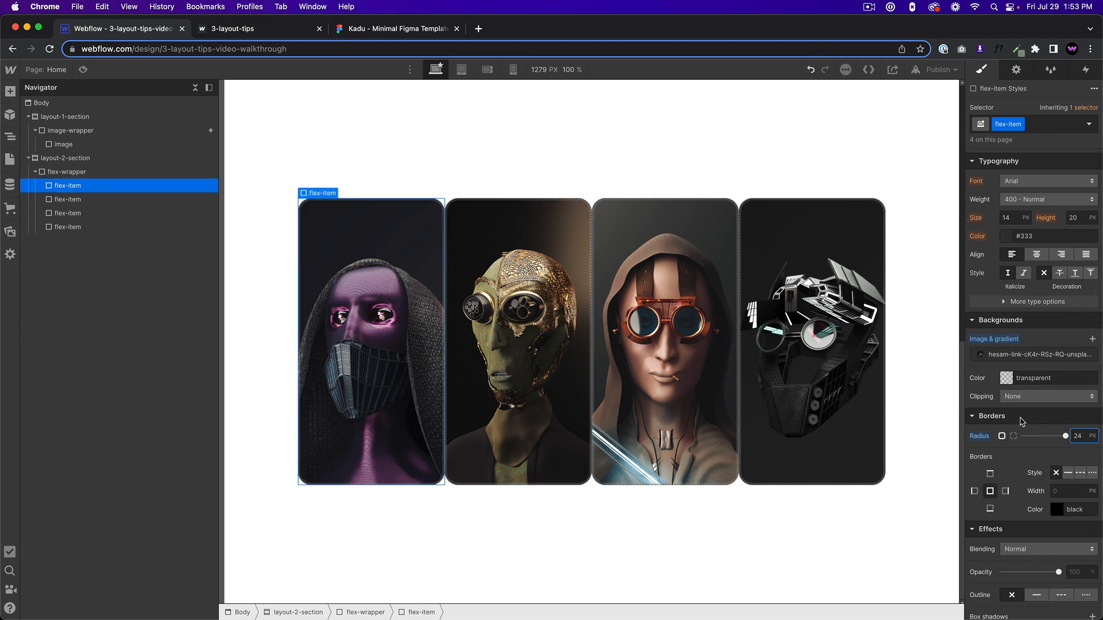
{"action": "scroll", "coordinate": [1005, 356], "scroll_direction": "up", "scroll_amount": 10}
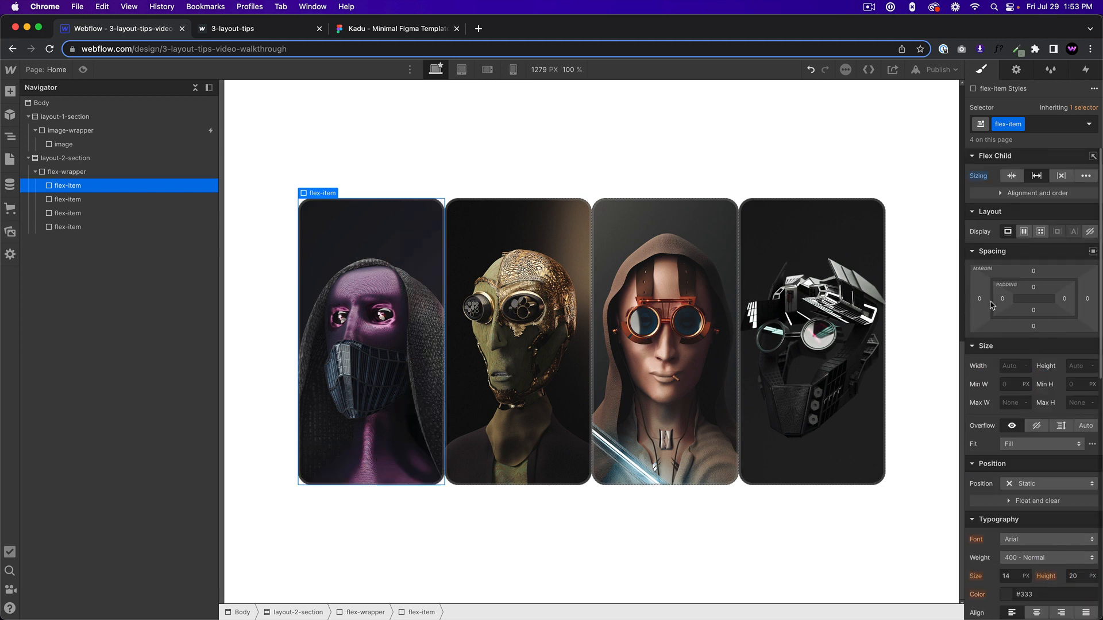
{"action": "left_click_drag", "start_coordinate": [992, 305], "coordinate": [969, 301]}
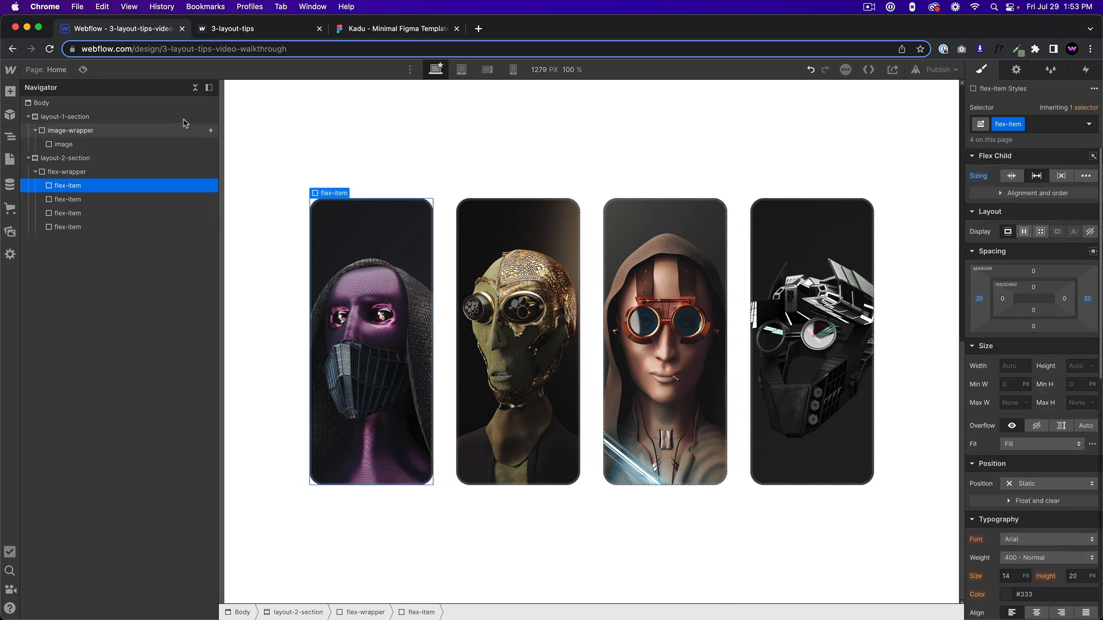
Preview the four-card row and check it against the flexbox example on the 3-layout-tips reference page.
{"action": "left_click", "coordinate": [84, 69]}
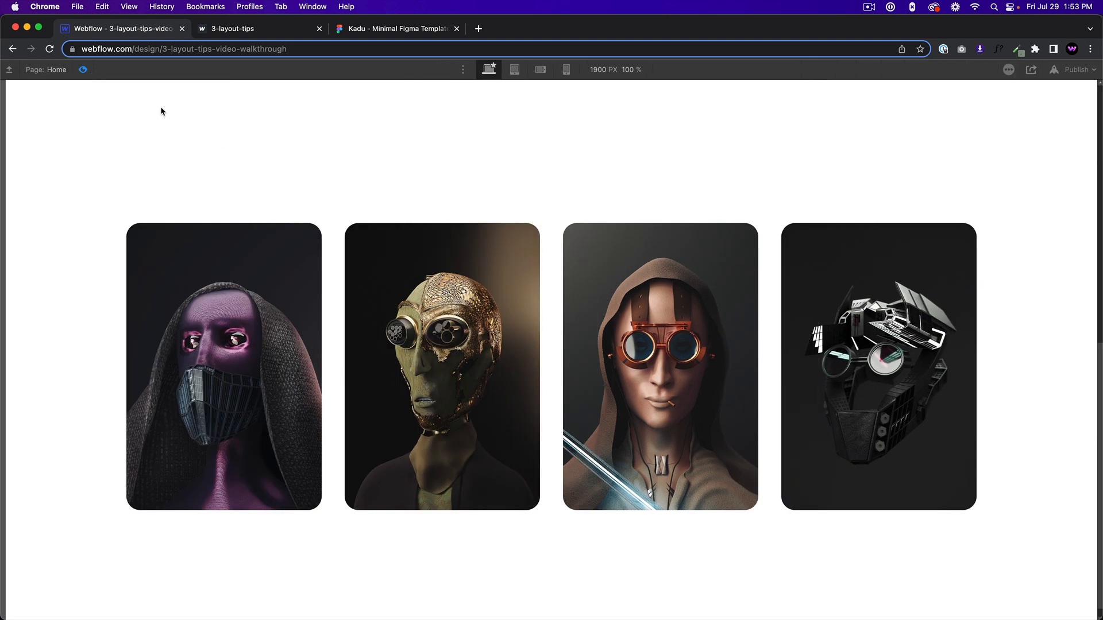
{"action": "left_click", "coordinate": [82, 70]}
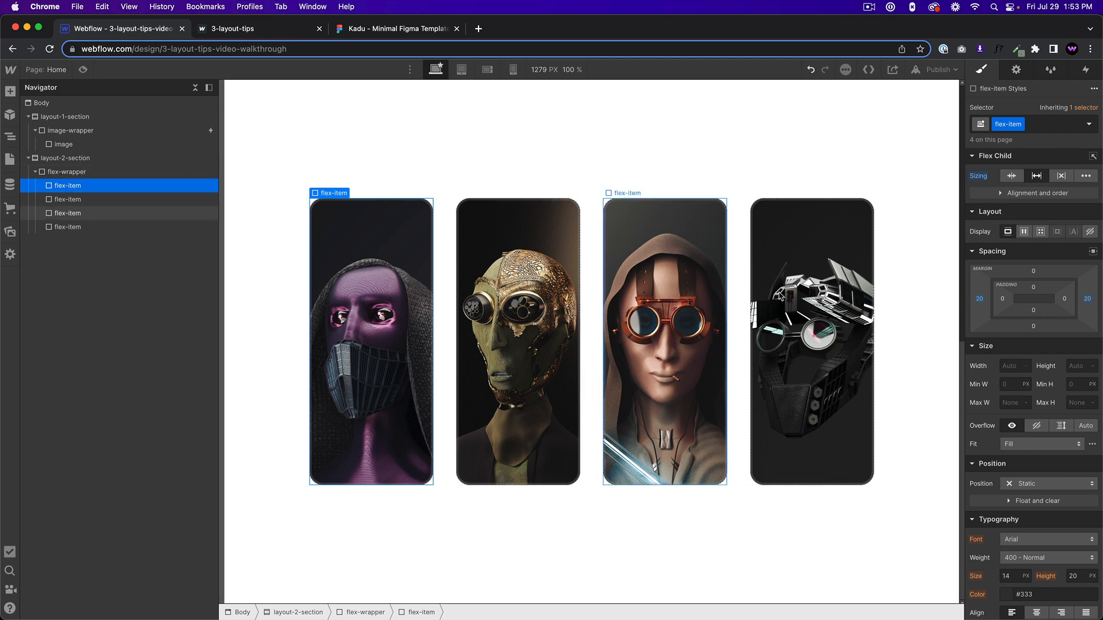
{"action": "left_click", "coordinate": [231, 29]}
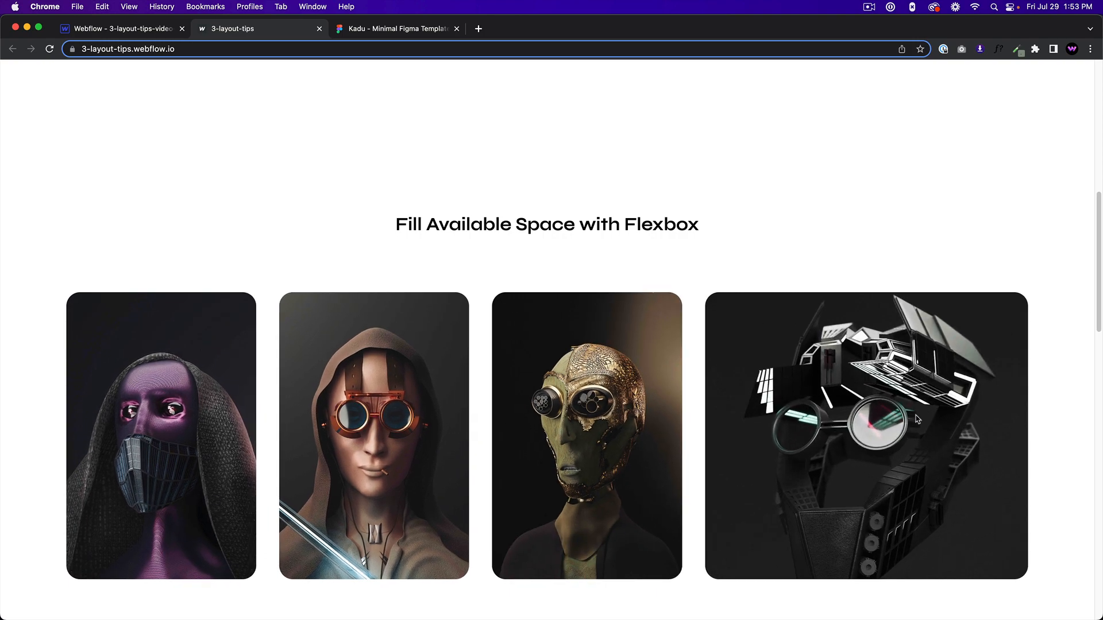
{"action": "left_click", "coordinate": [104, 30]}
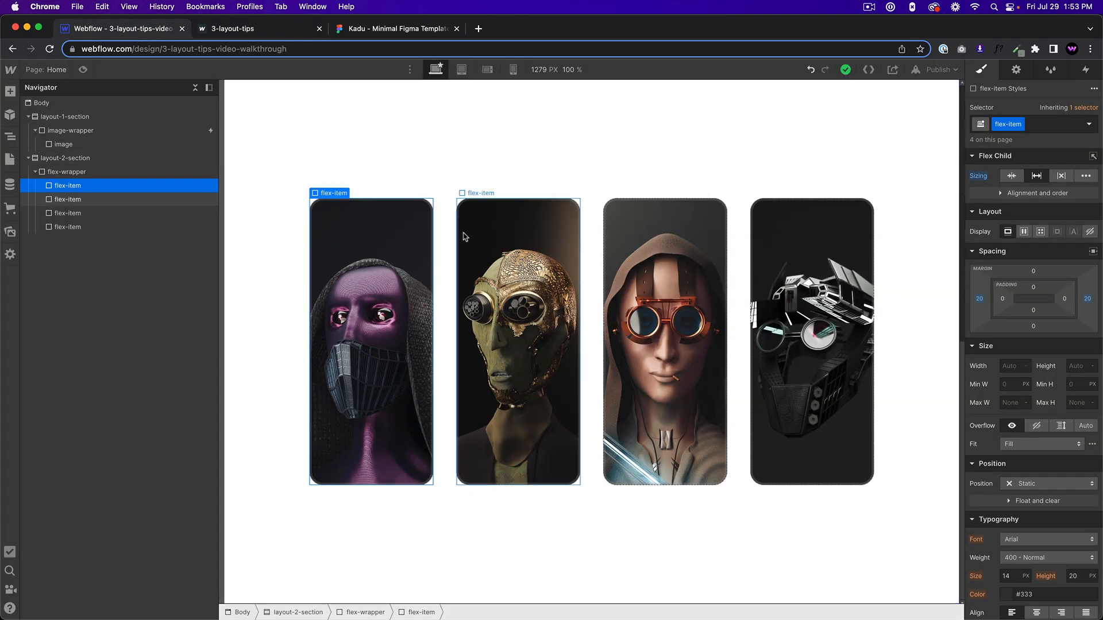
Customize the flex-child sizing in the flex-item class's Hover state, setting Grow to 2.
{"action": "left_click", "coordinate": [1088, 125]}
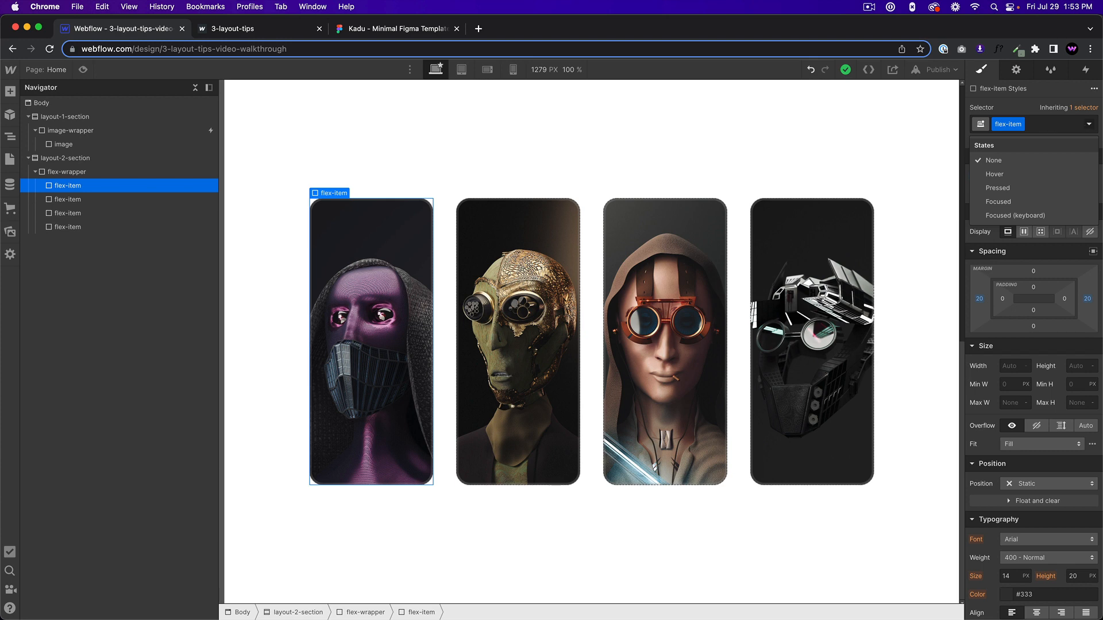
{"action": "left_click", "coordinate": [1011, 175]}
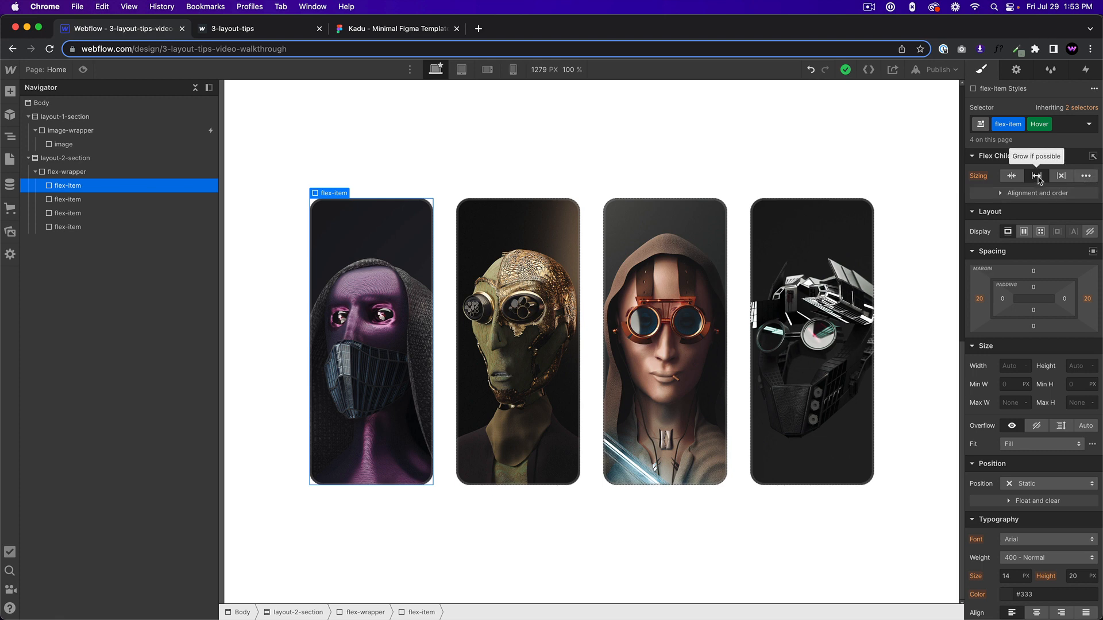
{"action": "left_click", "coordinate": [1085, 177]}
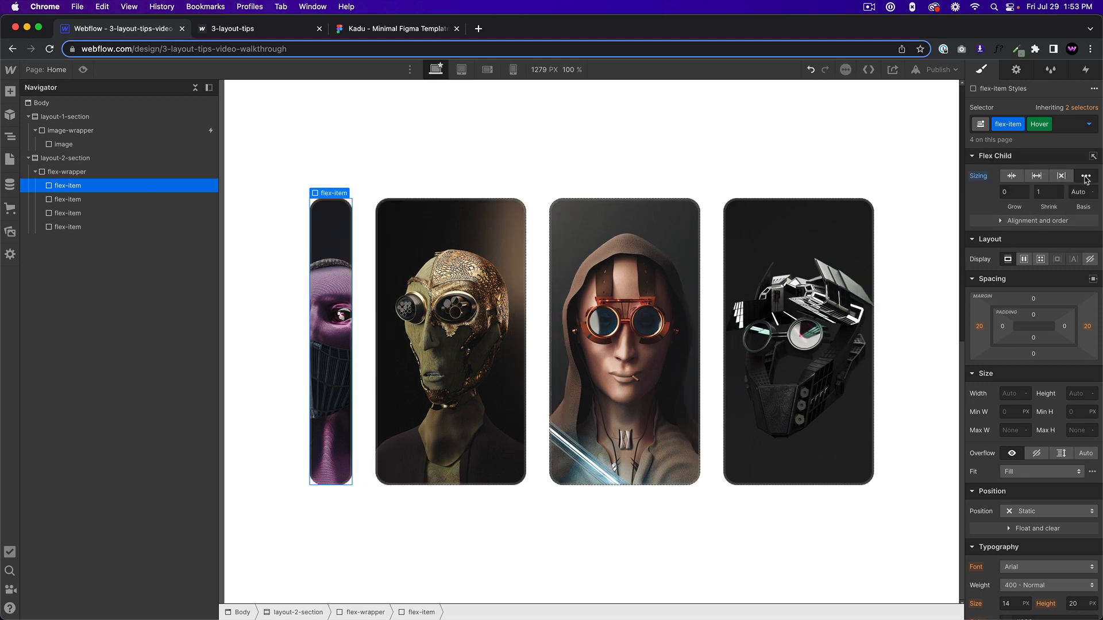
{"action": "left_click", "coordinate": [1012, 192]}
{"action": "type", "text": "21"}
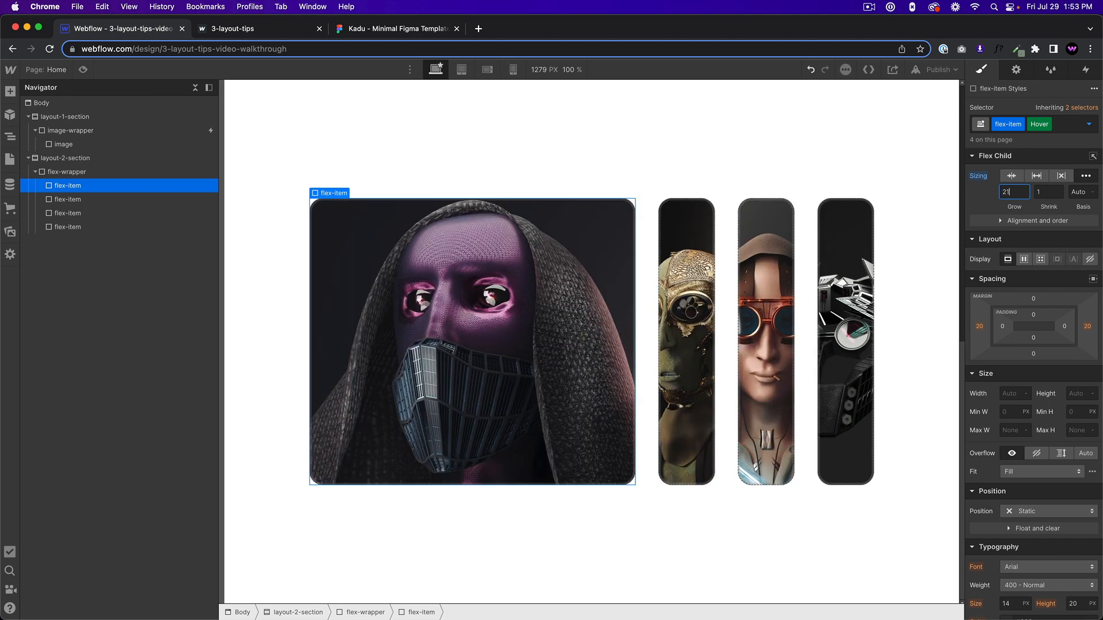
{"action": "type", "text": "1"}
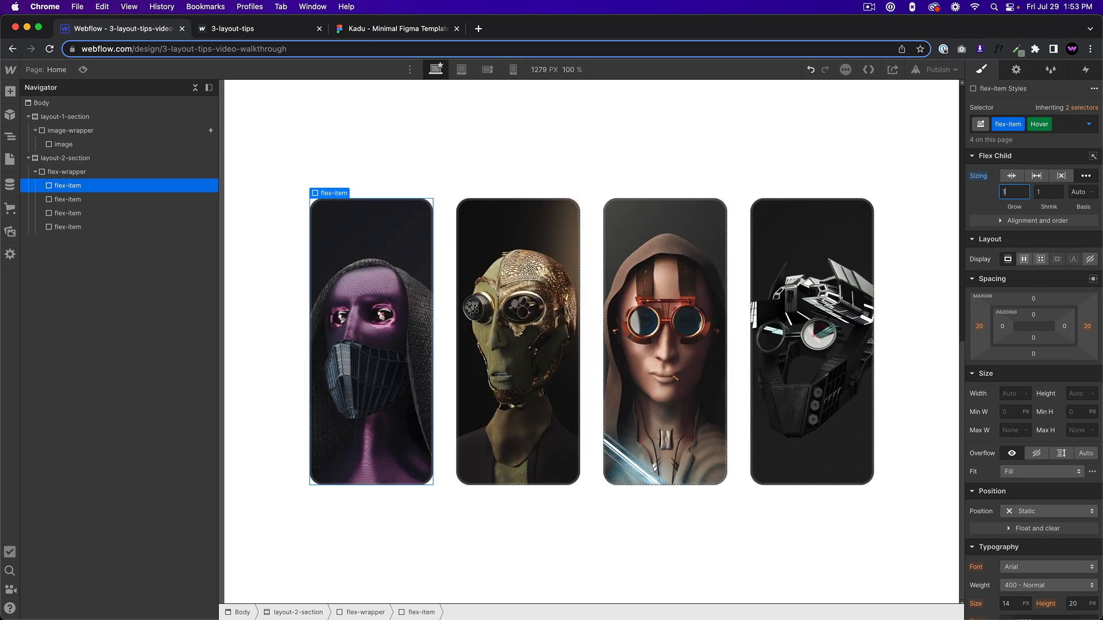
{"action": "type", "text": "2"}
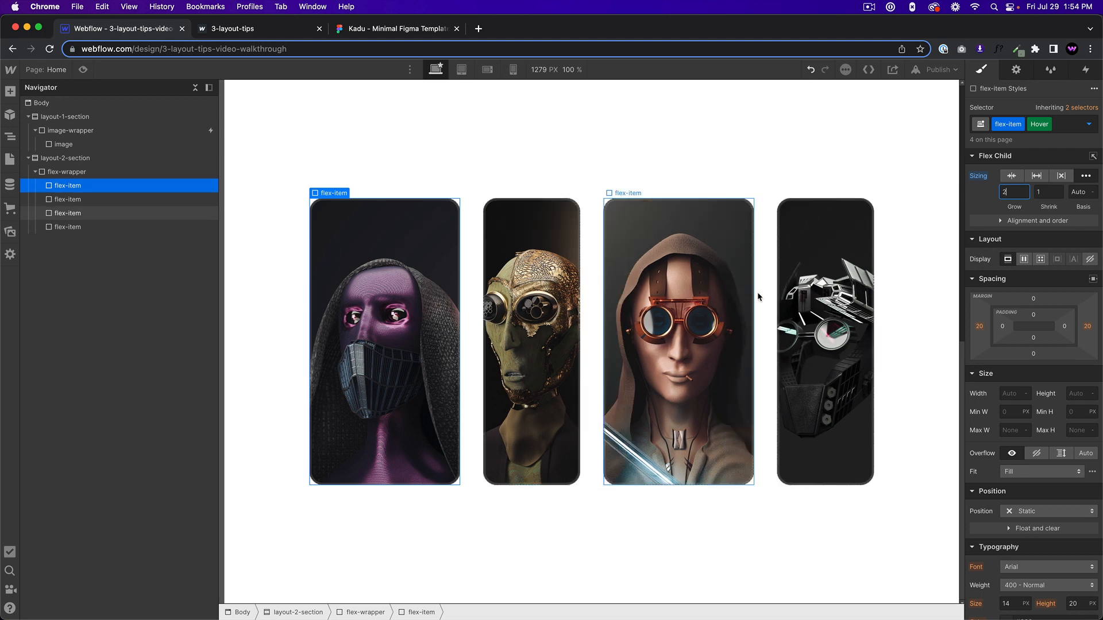
Re-enter 2 as the Grow value for the flex-item Hover state.
{"action": "left_click", "coordinate": [1089, 124]}
{"action": "left_click", "coordinate": [1034, 173]}
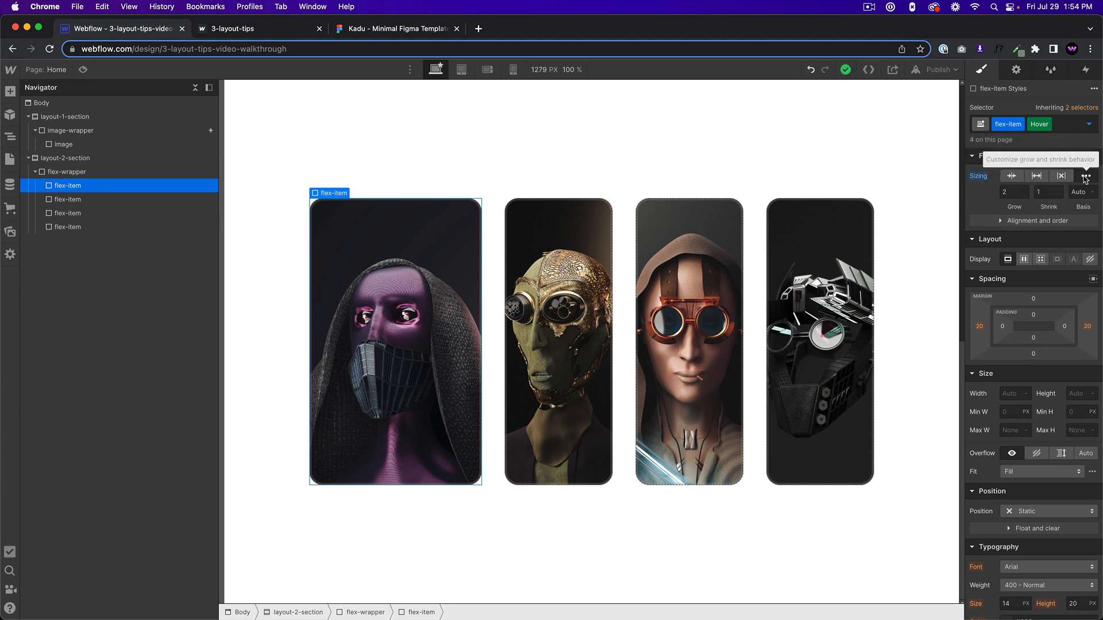
{"action": "left_click", "coordinate": [1007, 192]}
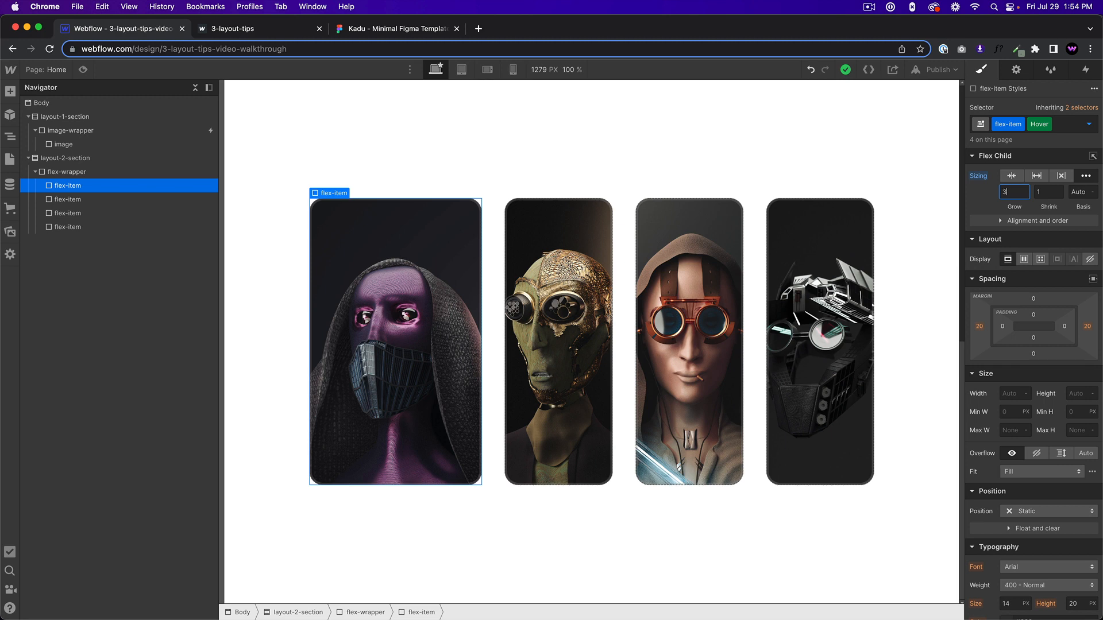
{"action": "key", "text": "Return"}
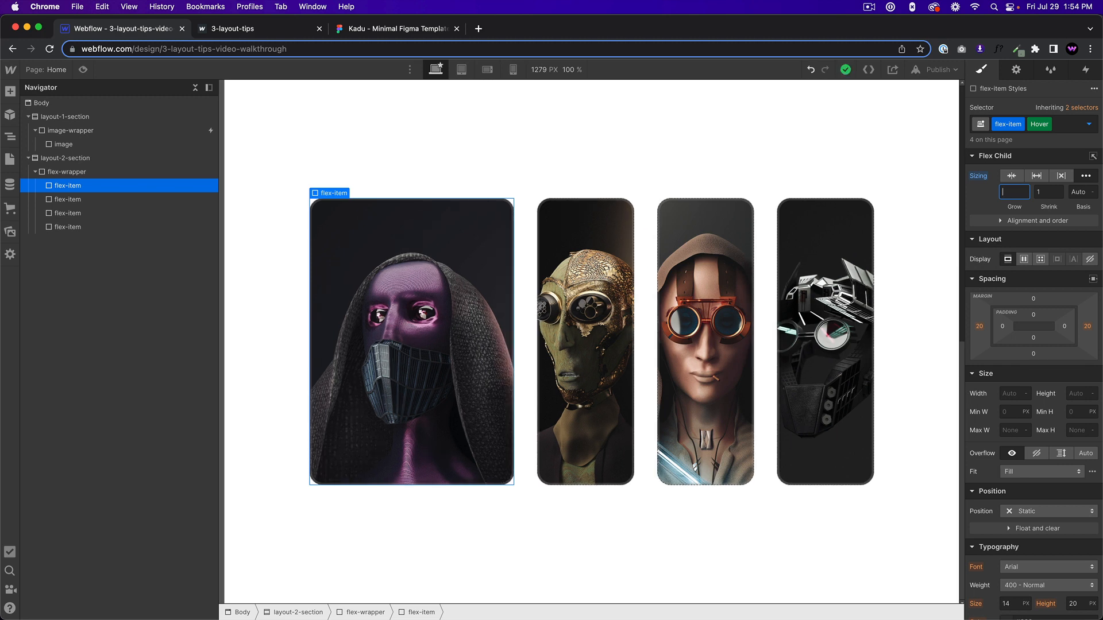
{"action": "type", "text": "2"}
Switch the flex-item styling back to the None state and preview how the cards expand on hover.
{"action": "left_click", "coordinate": [1088, 124]}
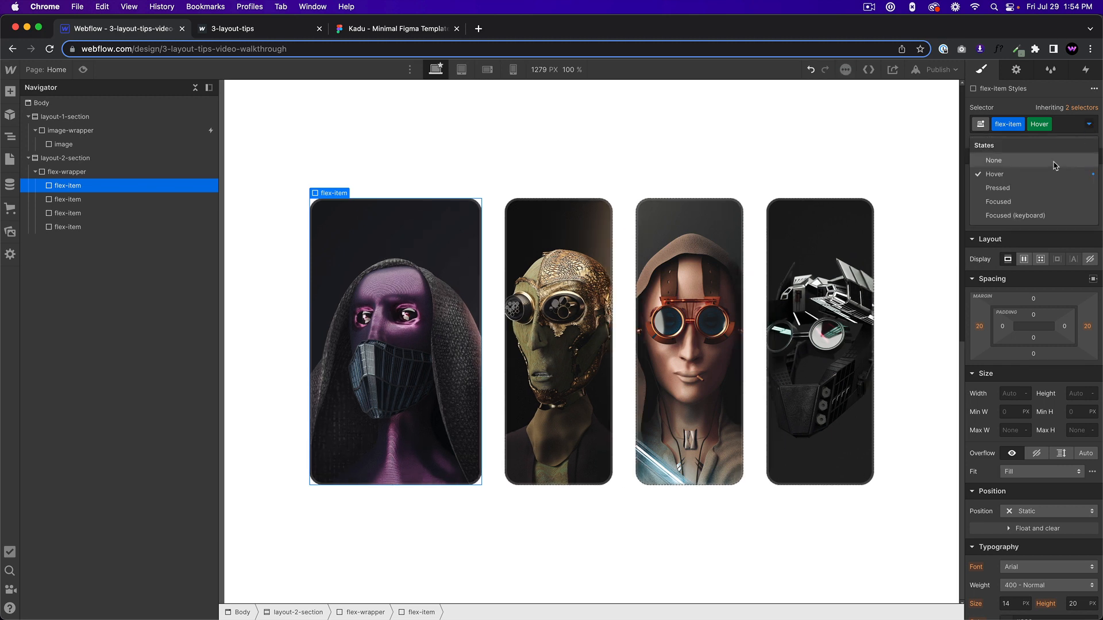
{"action": "left_click", "coordinate": [1055, 166]}
{"action": "left_click", "coordinate": [83, 70]}
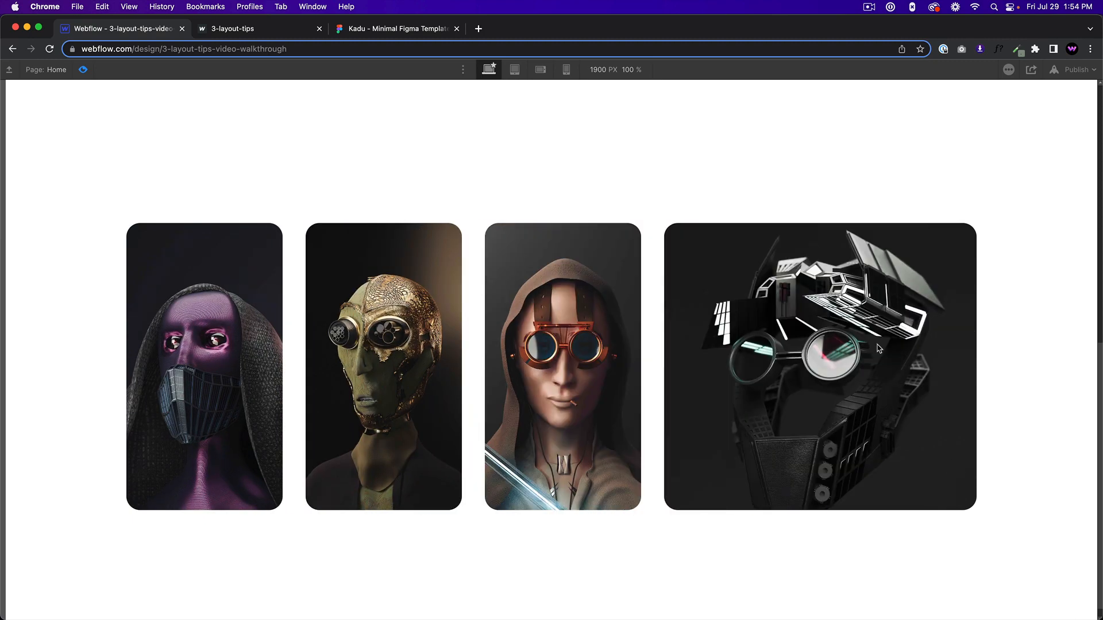
{"action": "left_click", "coordinate": [83, 69]}
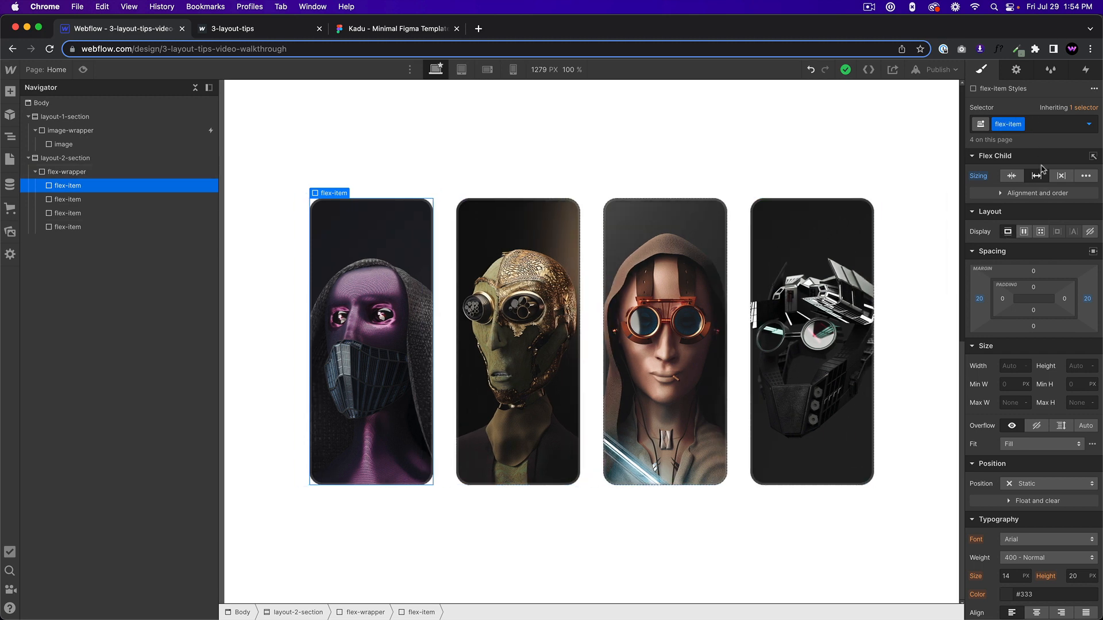
Add a Flex transition with a 300 ms duration and ease easing to the flex-item class.
{"action": "scroll", "coordinate": [1058, 368], "scroll_direction": "down", "scroll_amount": 10}
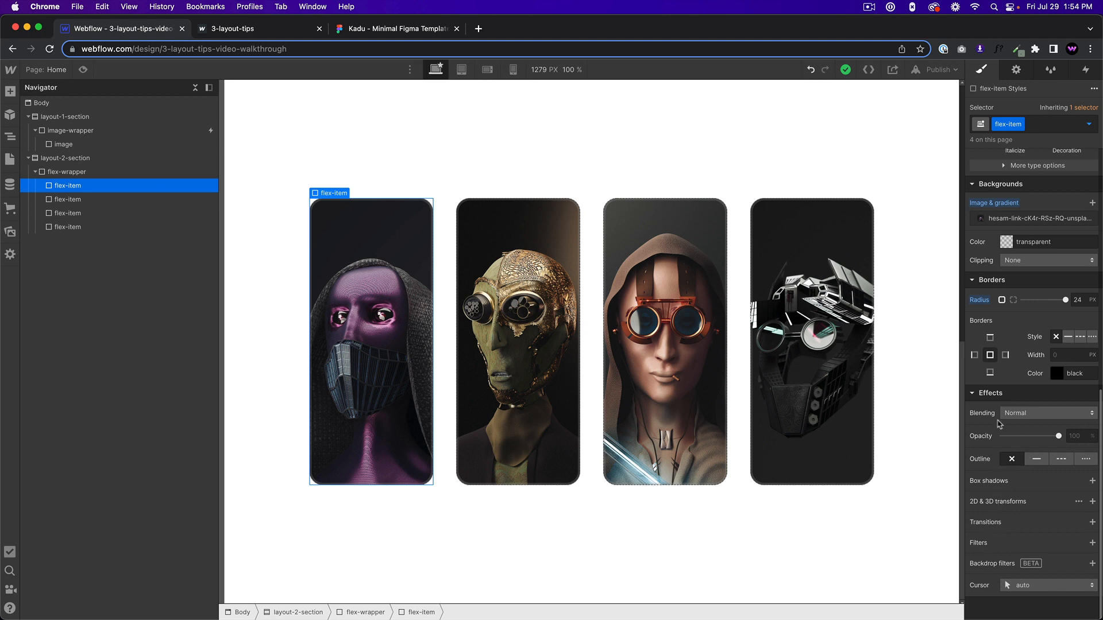
{"action": "left_click", "coordinate": [1092, 522]}
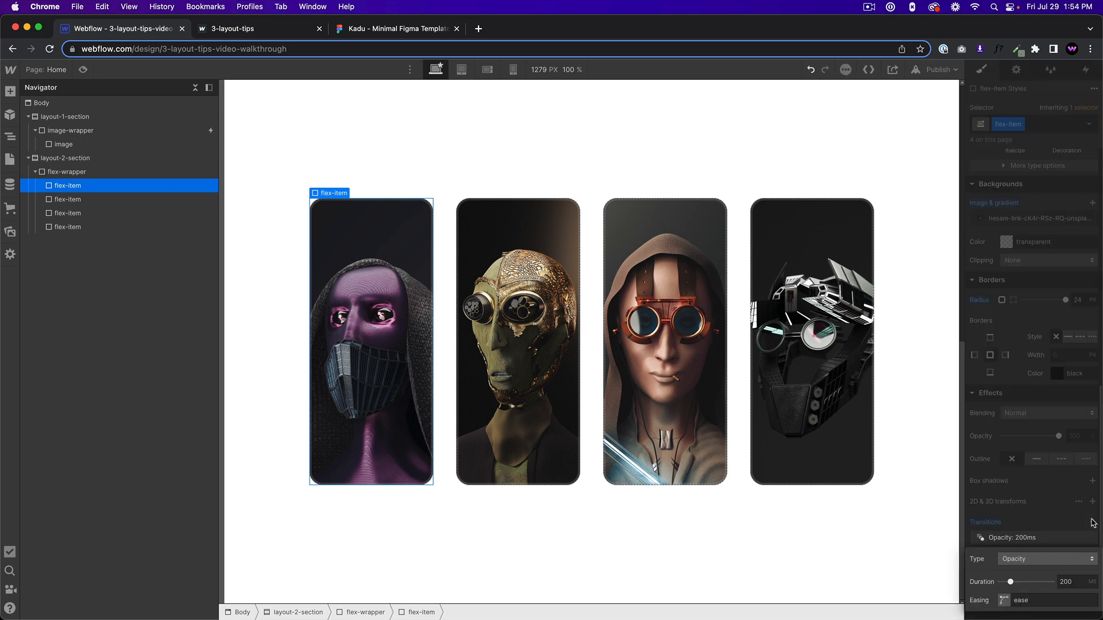
{"action": "left_click", "coordinate": [1039, 560]}
{"action": "left_click", "coordinate": [1014, 167]}
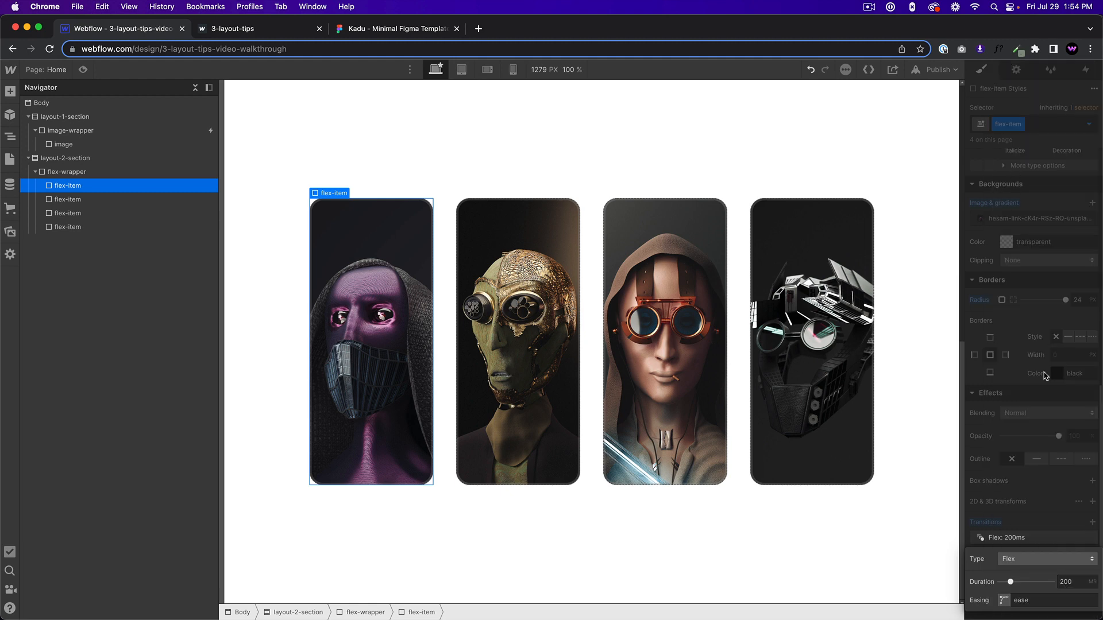
{"action": "double_click", "coordinate": [1075, 582]}
{"action": "type", "text": "30"}
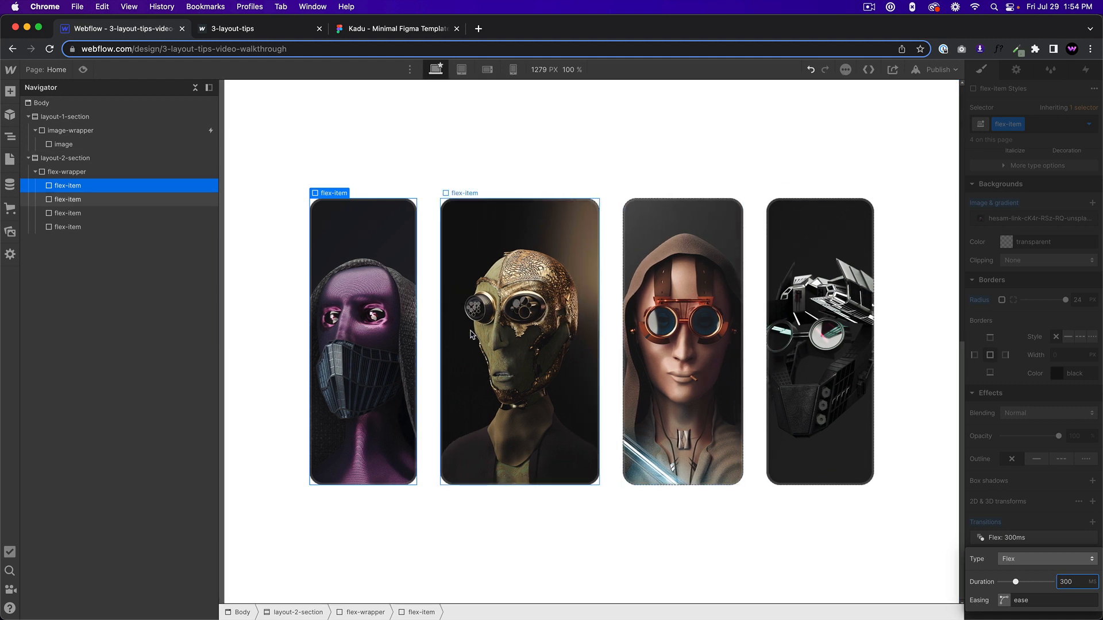
{"action": "left_click", "coordinate": [1034, 537]}
Preview the animated hover expansion, compare it with the 3-layout-tips reference page, and return to the designer.
{"action": "left_click", "coordinate": [83, 70]}
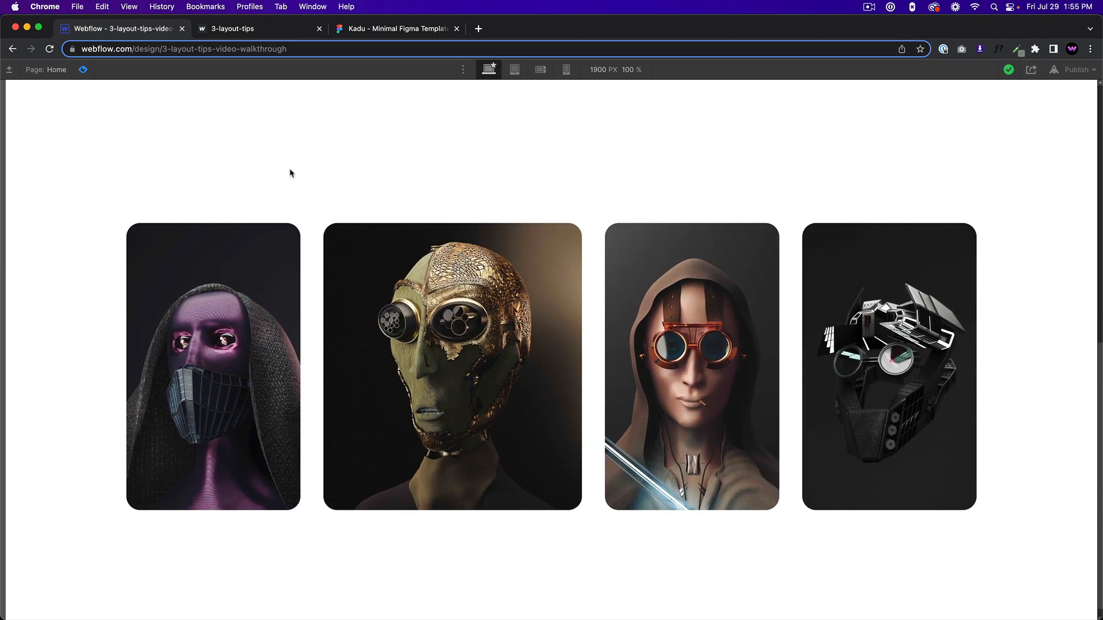
{"action": "left_click", "coordinate": [235, 29]}
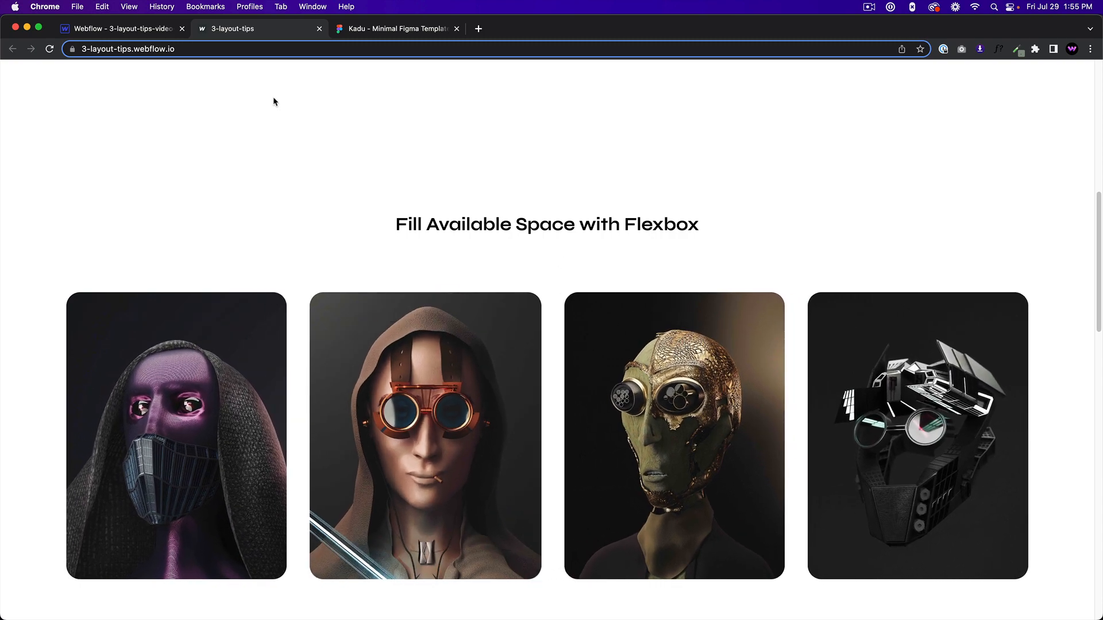
{"action": "left_click", "coordinate": [138, 30]}
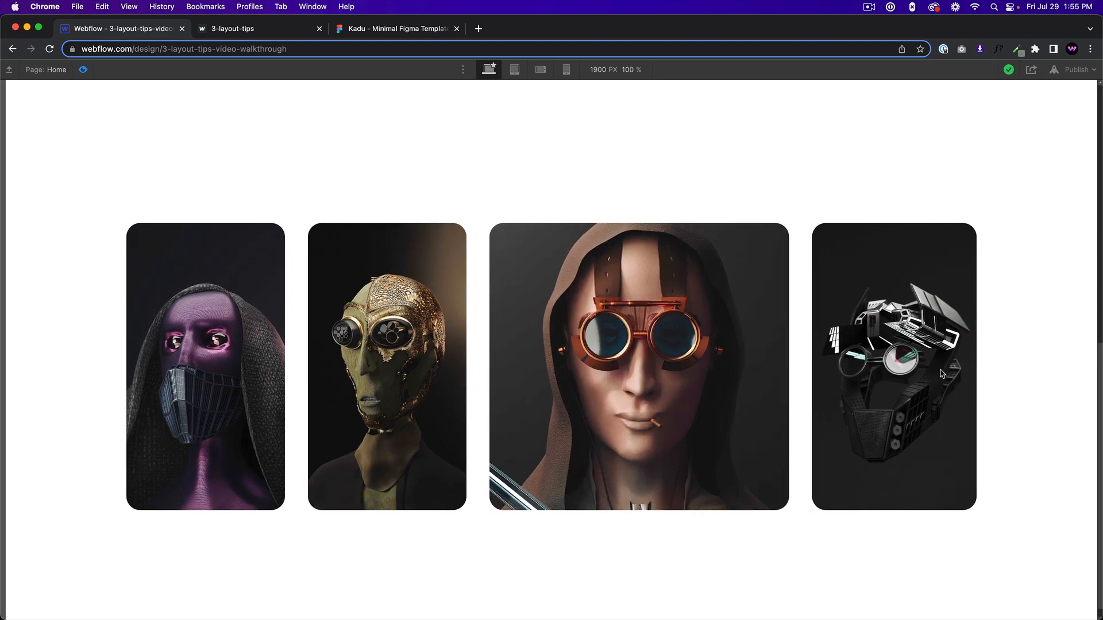
{"action": "left_click", "coordinate": [83, 70]}
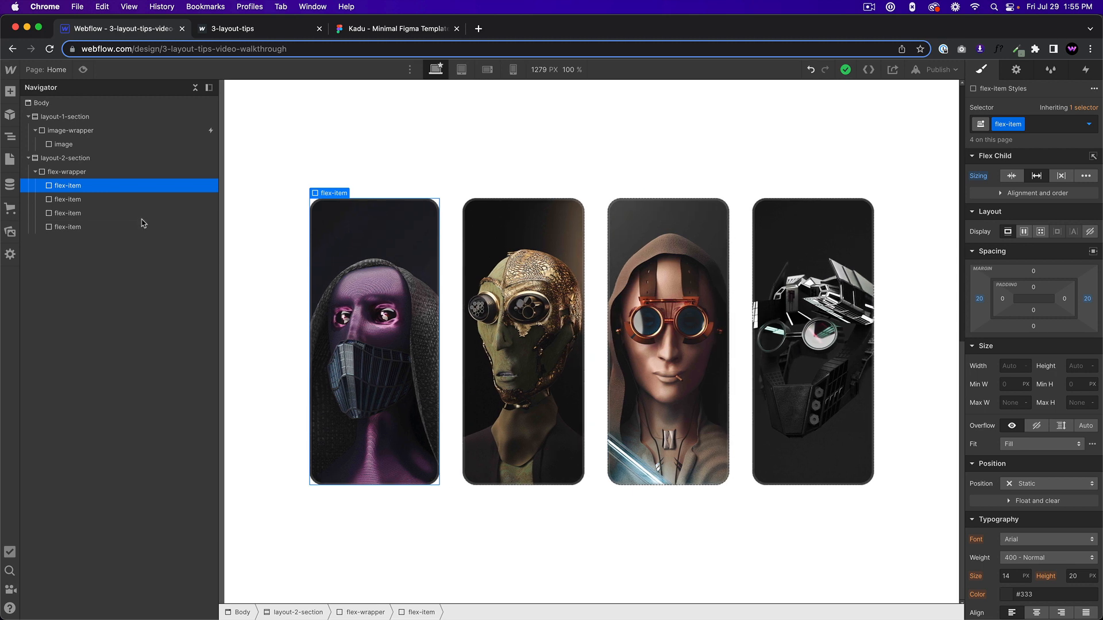
Review the 3-layout-tips reference page and the image grid in the Kadu Figma template, and return to the designer.
{"action": "left_click", "coordinate": [120, 158]}
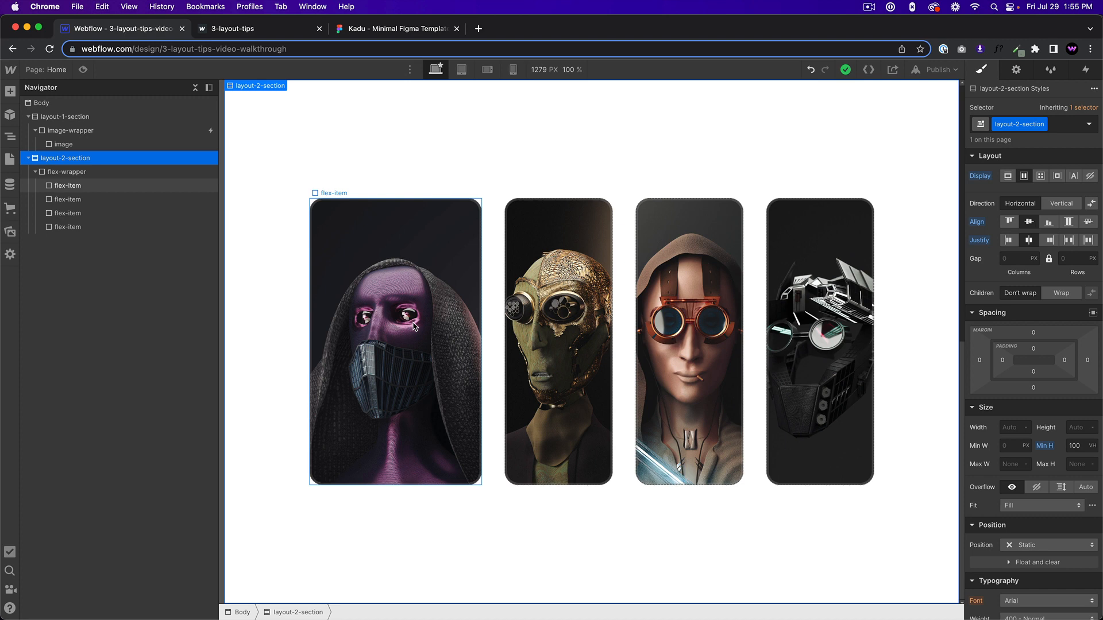
{"action": "left_click", "coordinate": [247, 30]}
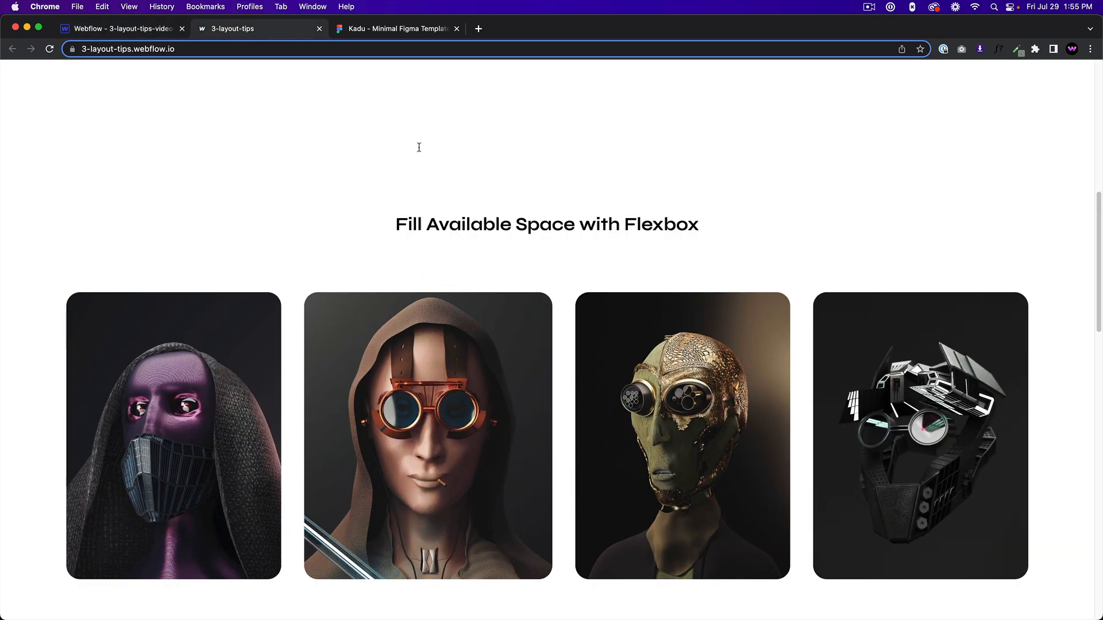
{"action": "left_click", "coordinate": [408, 27]}
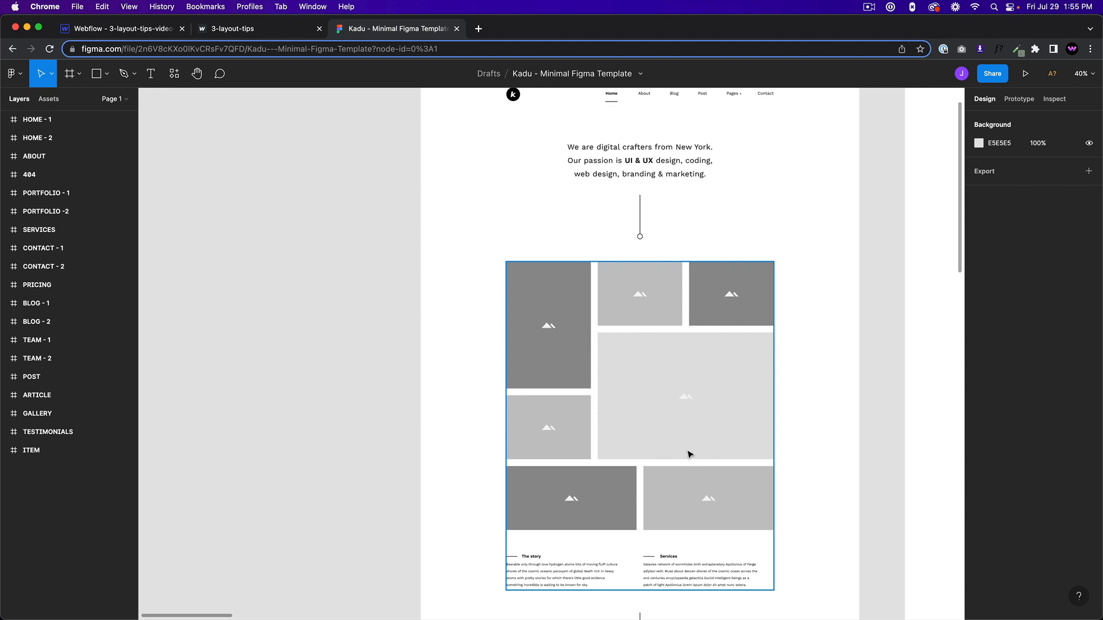
{"action": "left_click", "coordinate": [137, 30]}
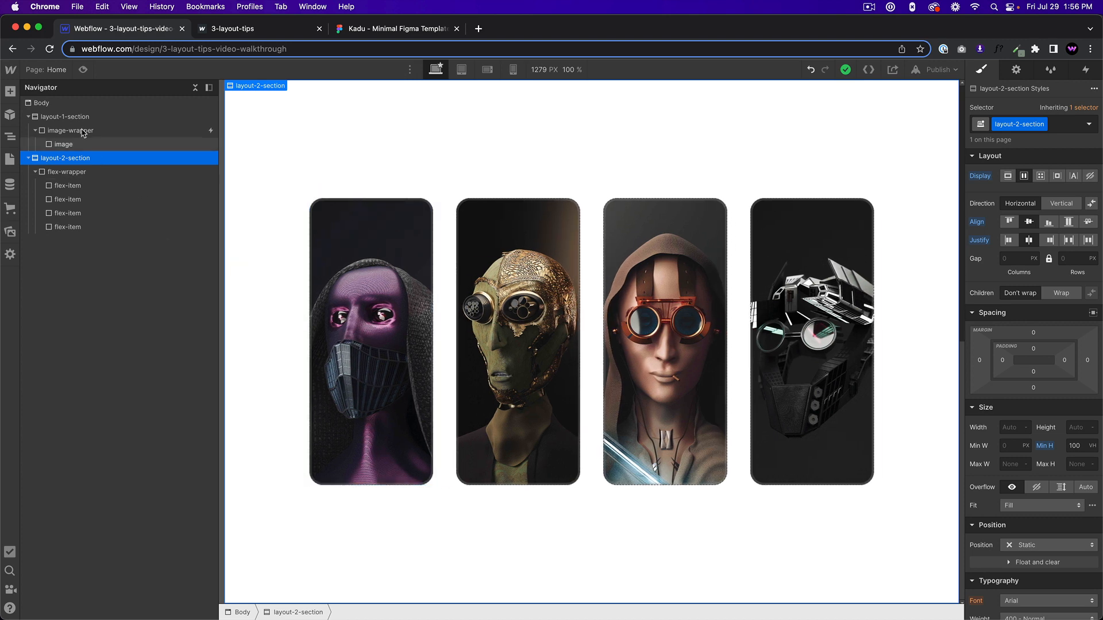
Add a Section element to the Body after layout-2-section and give it the new class layout-3-section.
{"action": "left_click", "coordinate": [43, 102]}
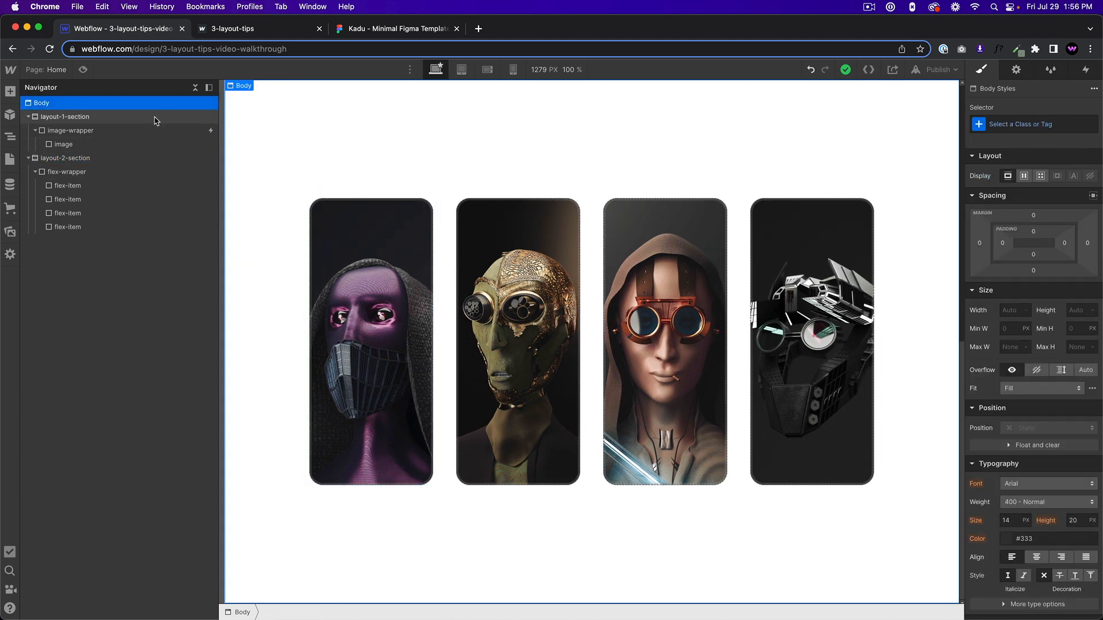
{"action": "key", "text": "super+e"}
{"action": "type", "text": "section"}
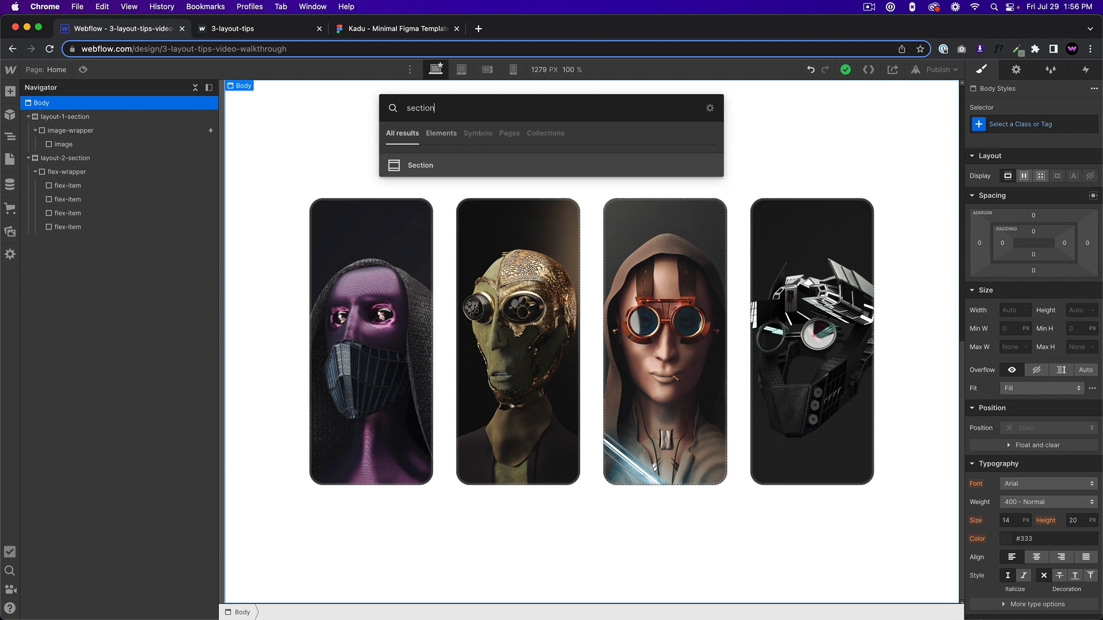
{"action": "key", "text": "Return"}
{"action": "left_click", "coordinate": [1046, 122]}
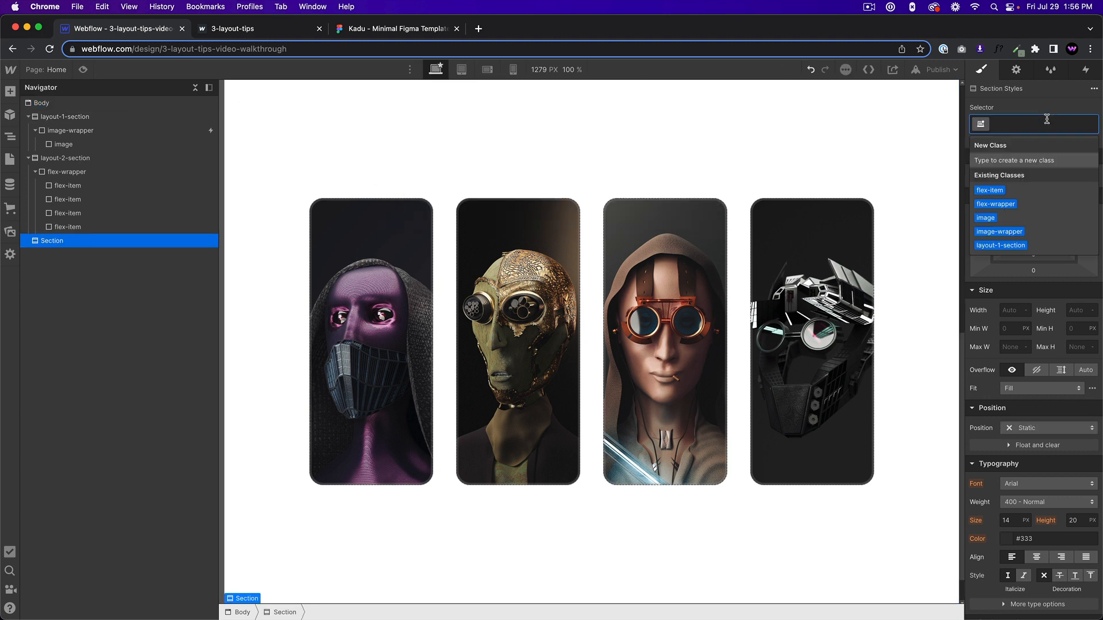
{"action": "type", "text": "layout-3-section"}
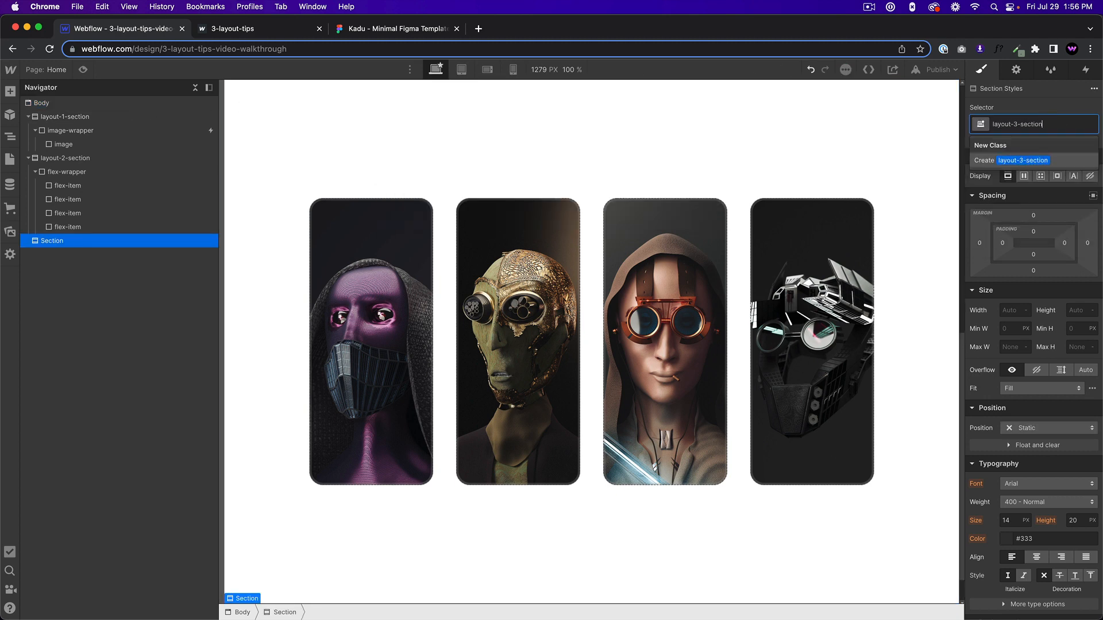
{"action": "key", "text": "Return"}
Set the minimum height of layout-3-section to 100 VH.
{"action": "left_click", "coordinate": [1077, 329]}
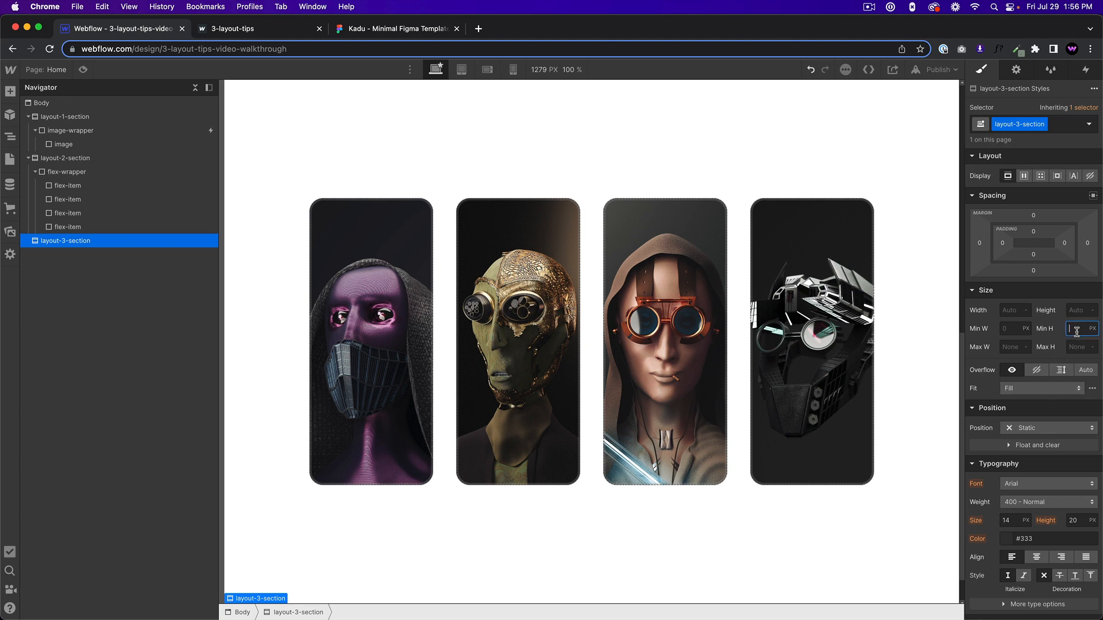
{"action": "type", "text": "100vh"}
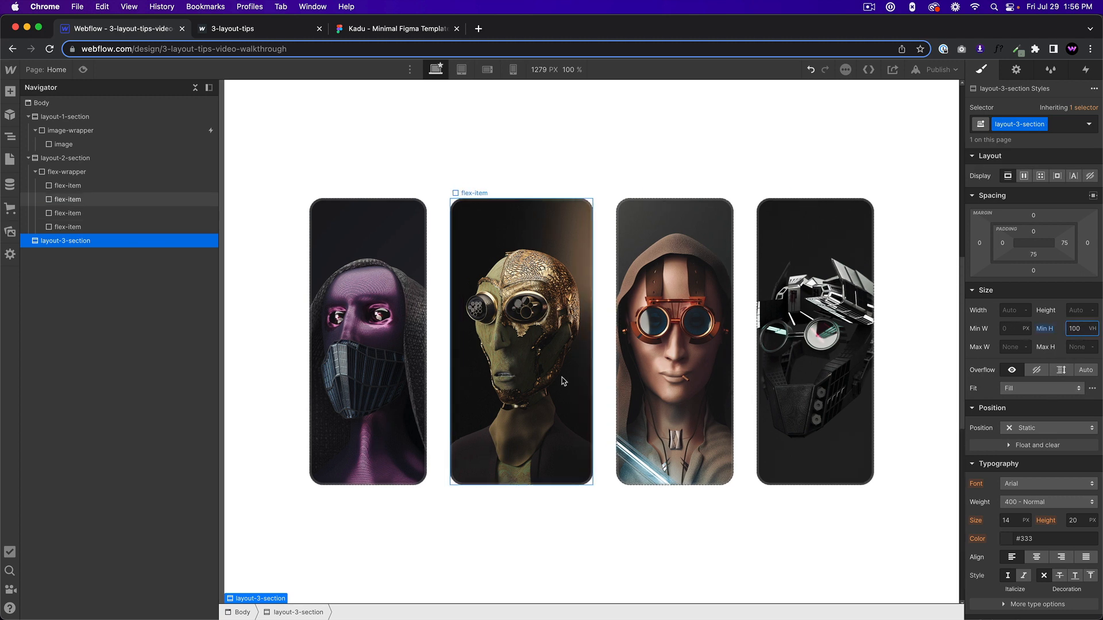
{"action": "key", "text": "Return"}
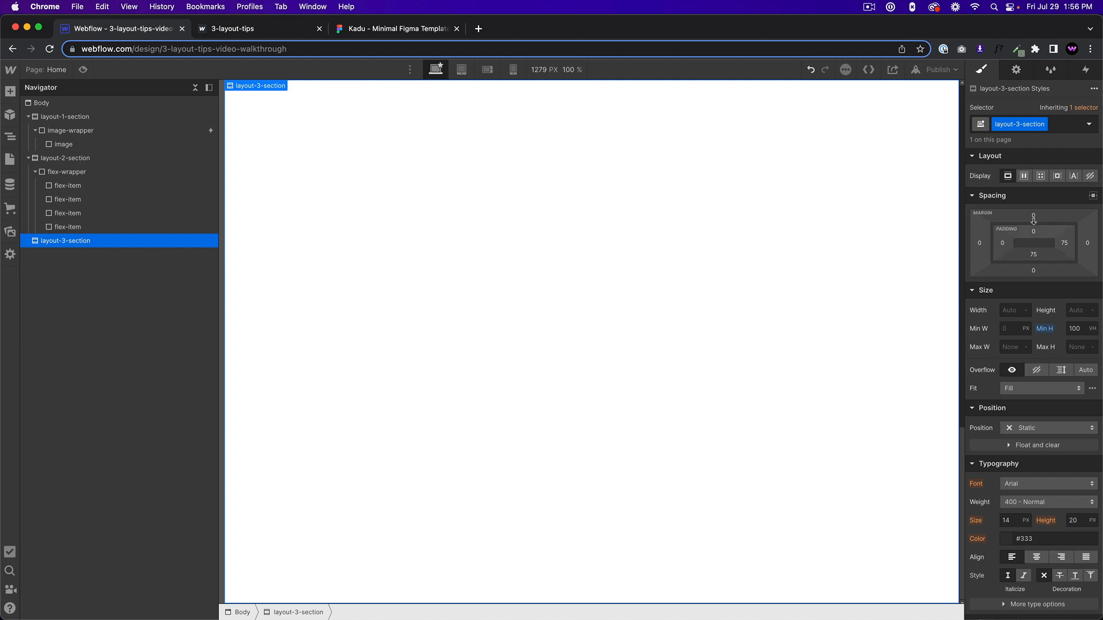
Make layout-3-section a horizontal flex container with its children aligned to the start and justified to the center.
{"action": "left_click", "coordinate": [1024, 176]}
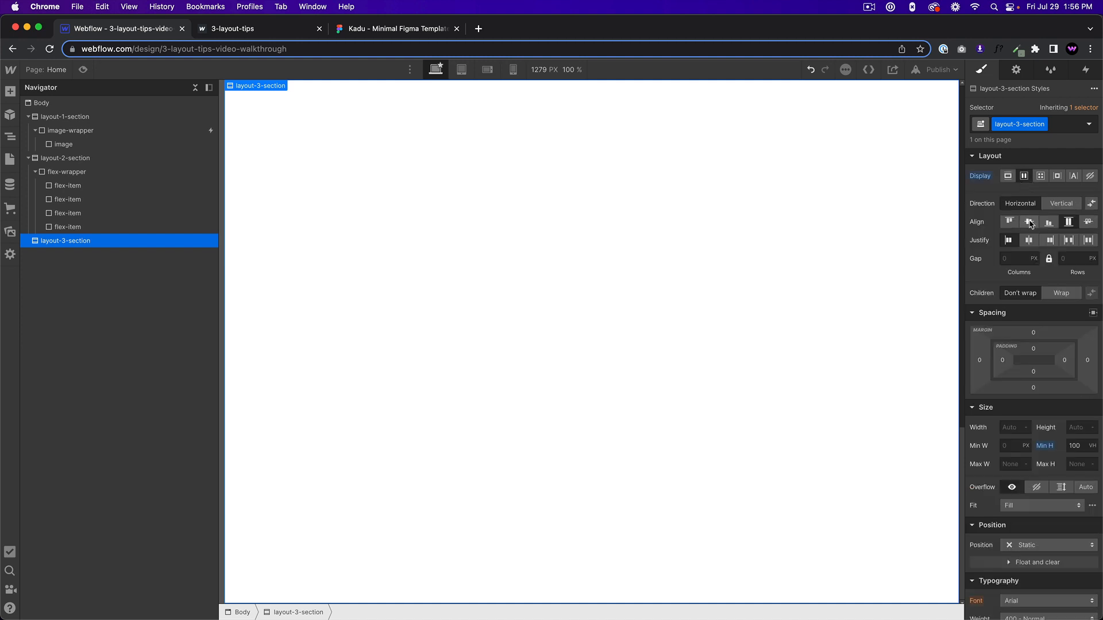
{"action": "left_click", "coordinate": [1029, 222]}
{"action": "left_click", "coordinate": [1029, 240]}
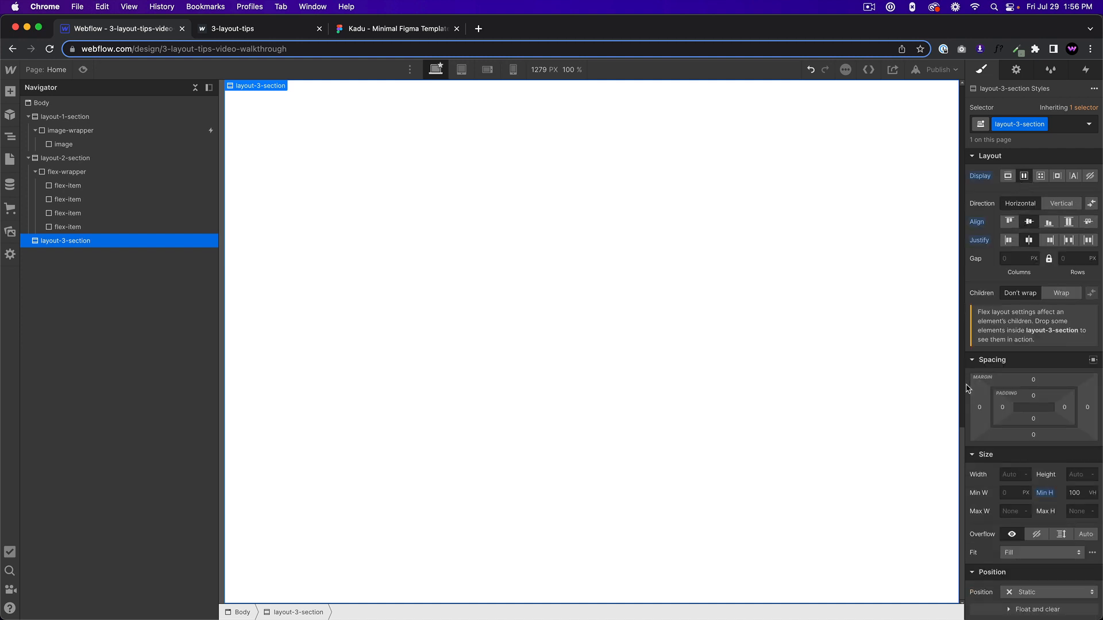
{"action": "left_click", "coordinate": [1009, 222]}
Add a Div Block inside layout-3-section and give it the new class grid-wrapper.
{"action": "key", "text": "super+e"}
{"action": "type", "text": "div"}
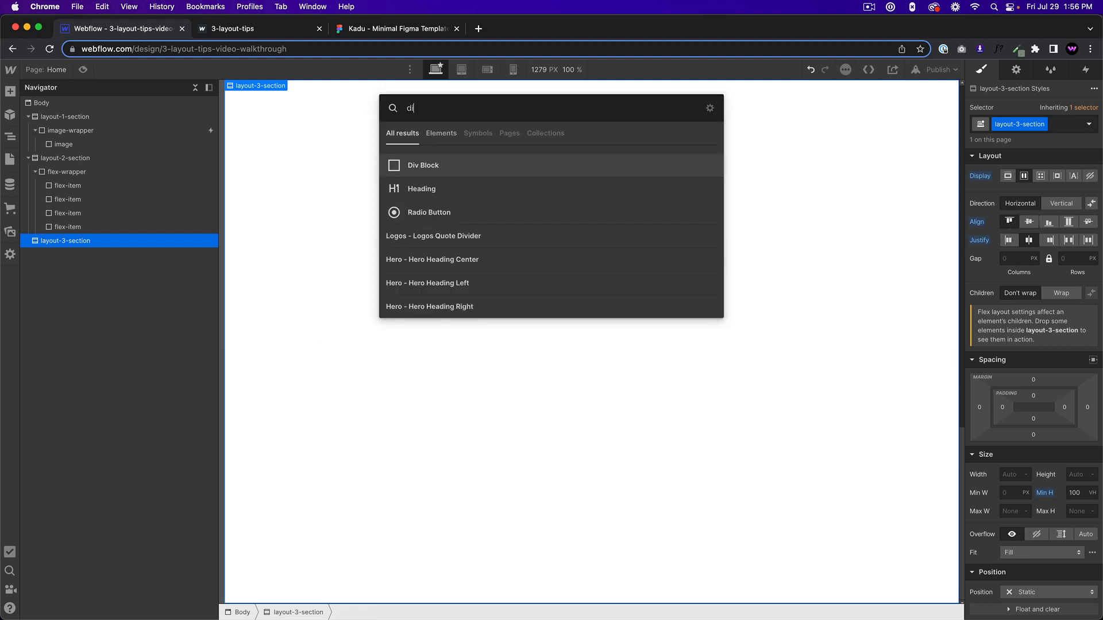
{"action": "key", "text": "Return"}
{"action": "left_click", "coordinate": [1005, 123]}
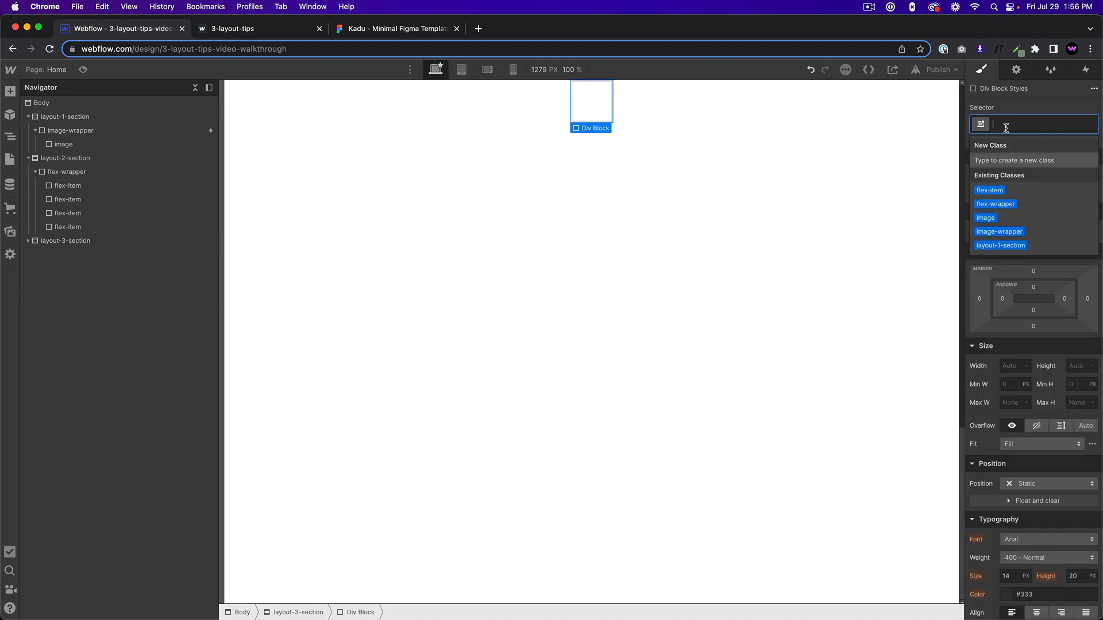
{"action": "type", "text": "grid-wrapper"}
{"action": "key", "text": "Return"}
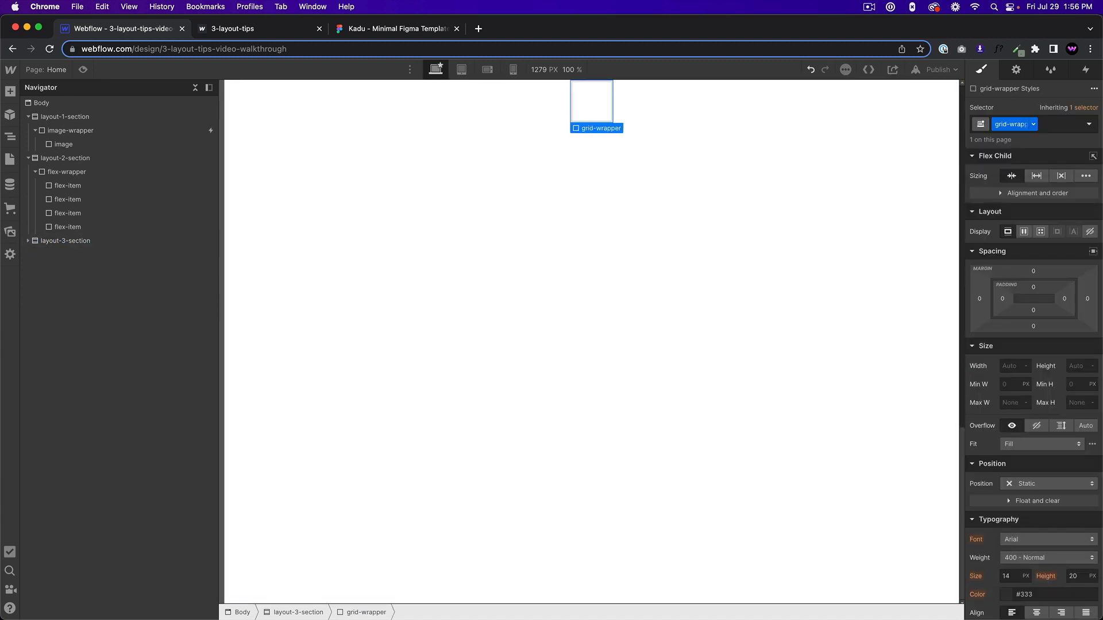
Set the grid-wrapper size to 60% width and 1000 px height.
{"action": "left_click", "coordinate": [1012, 369]}
{"action": "key", "text": "Return"}
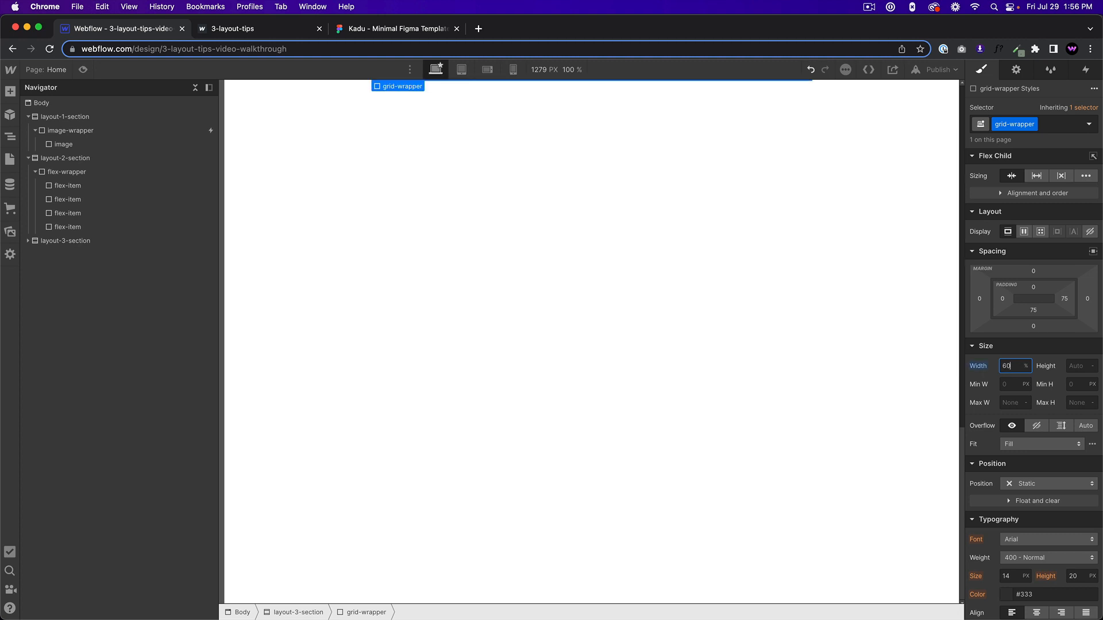
{"action": "left_click", "coordinate": [1082, 368]}
{"action": "key", "text": "Return"}
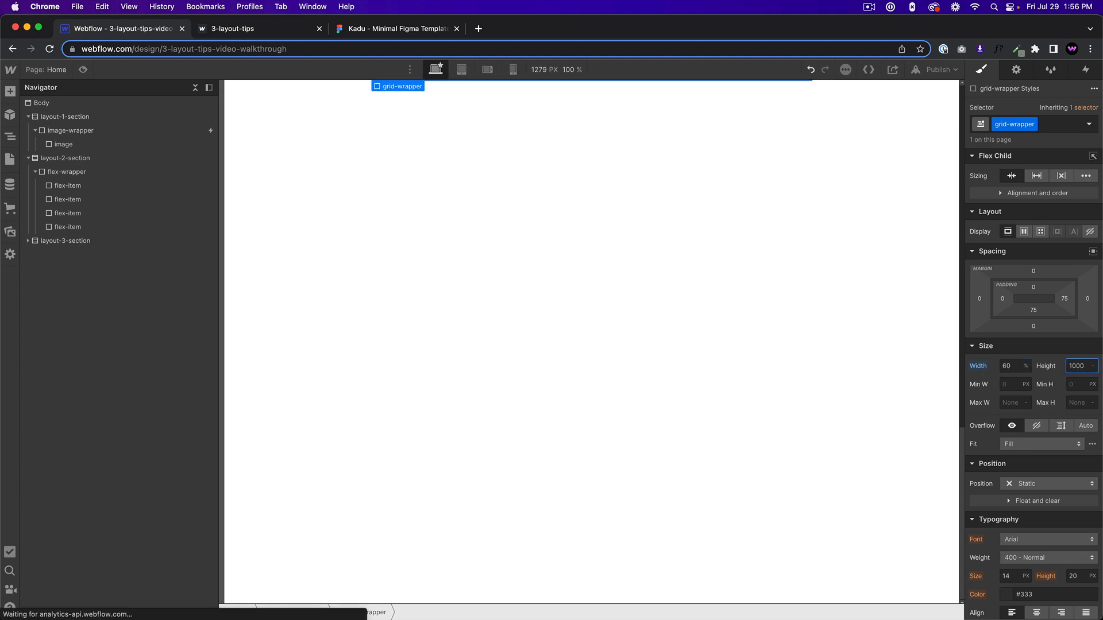
{"action": "scroll", "coordinate": [618, 291], "scroll_direction": "up", "scroll_amount": 5}
{"action": "scroll", "coordinate": [620, 288], "scroll_direction": "down", "scroll_amount": 5}
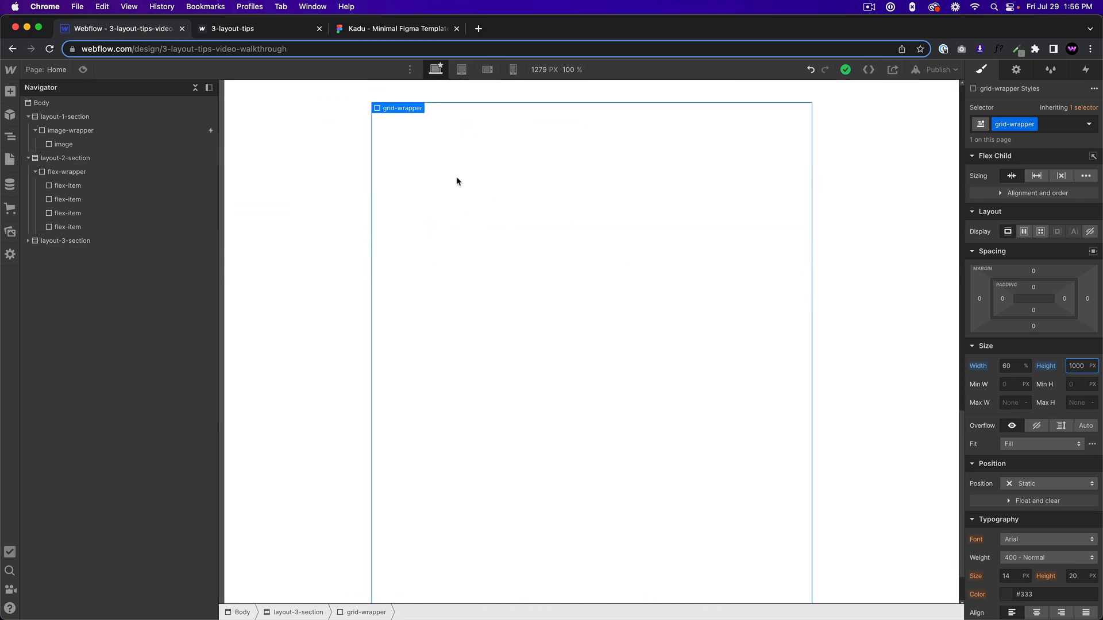
Check the image grid arrangement in the Kadu Figma template and return to the designer.
{"action": "left_click", "coordinate": [230, 30]}
{"action": "left_click", "coordinate": [369, 33]}
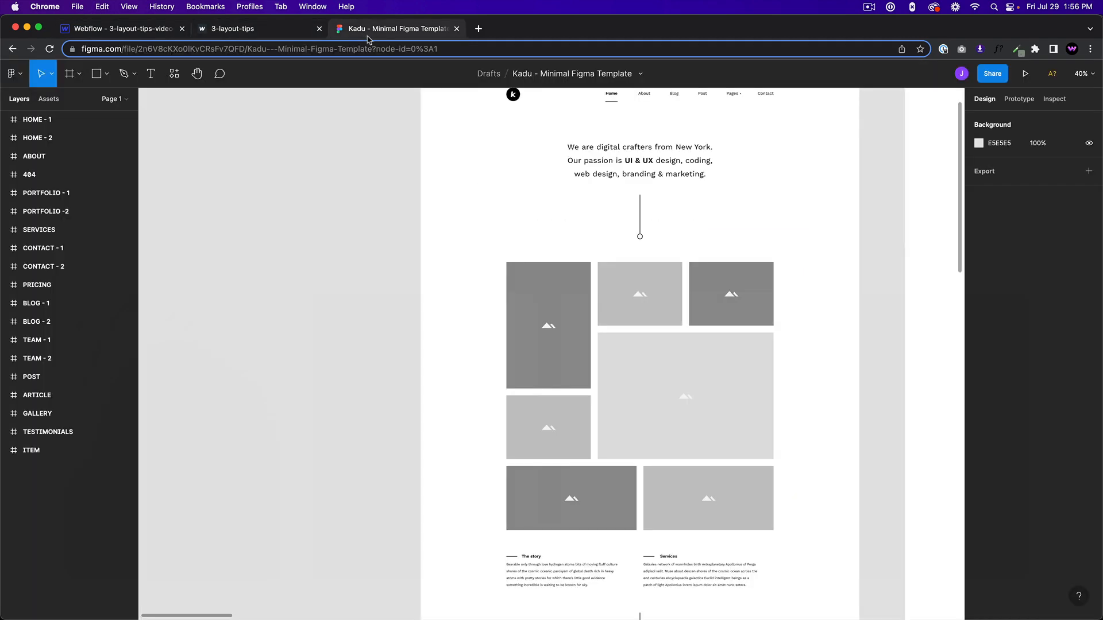
{"action": "left_click", "coordinate": [141, 31]}
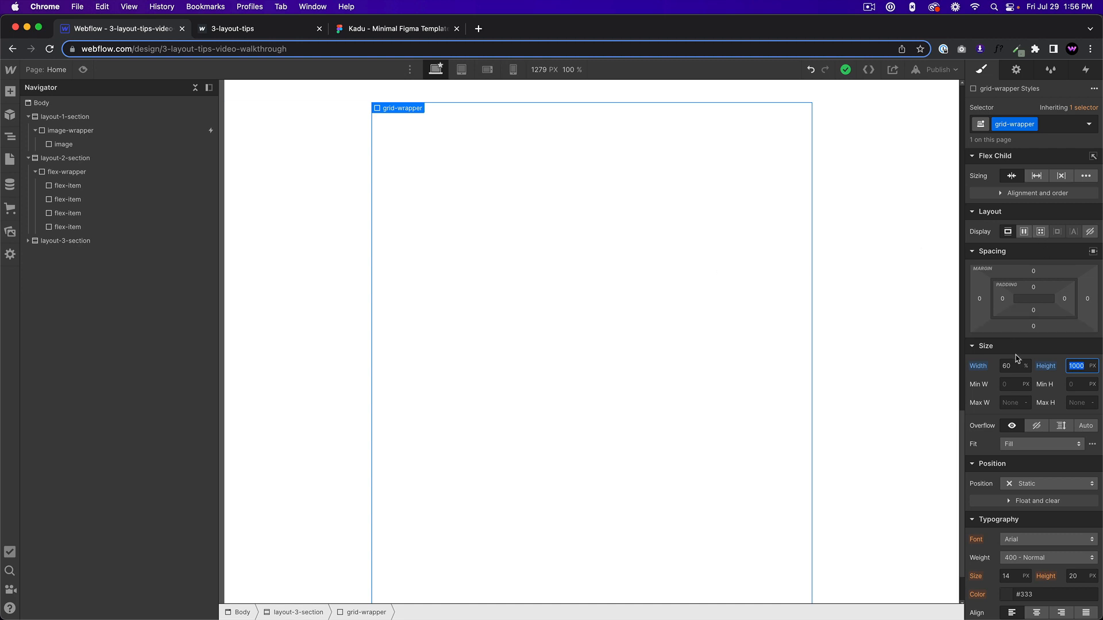
Change the grid-wrapper display to Grid and switch to the Kadu Figma template to compare its image grid.
{"action": "left_click", "coordinate": [1023, 346]}
{"action": "left_click", "coordinate": [1001, 348]}
{"action": "left_click", "coordinate": [568, 250]}
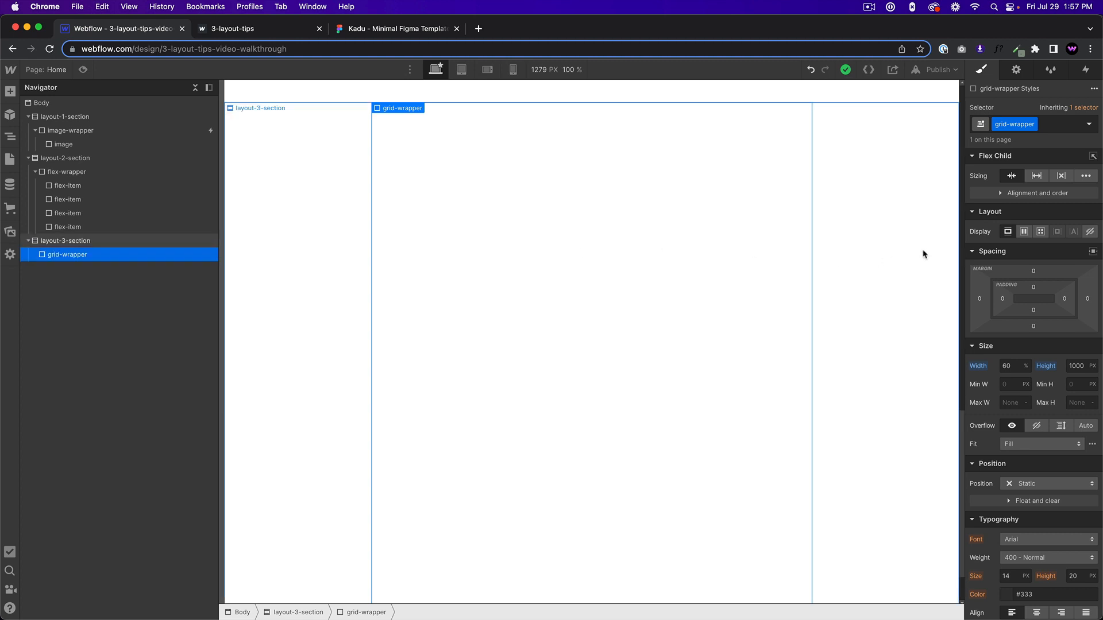
{"action": "left_click", "coordinate": [1041, 232]}
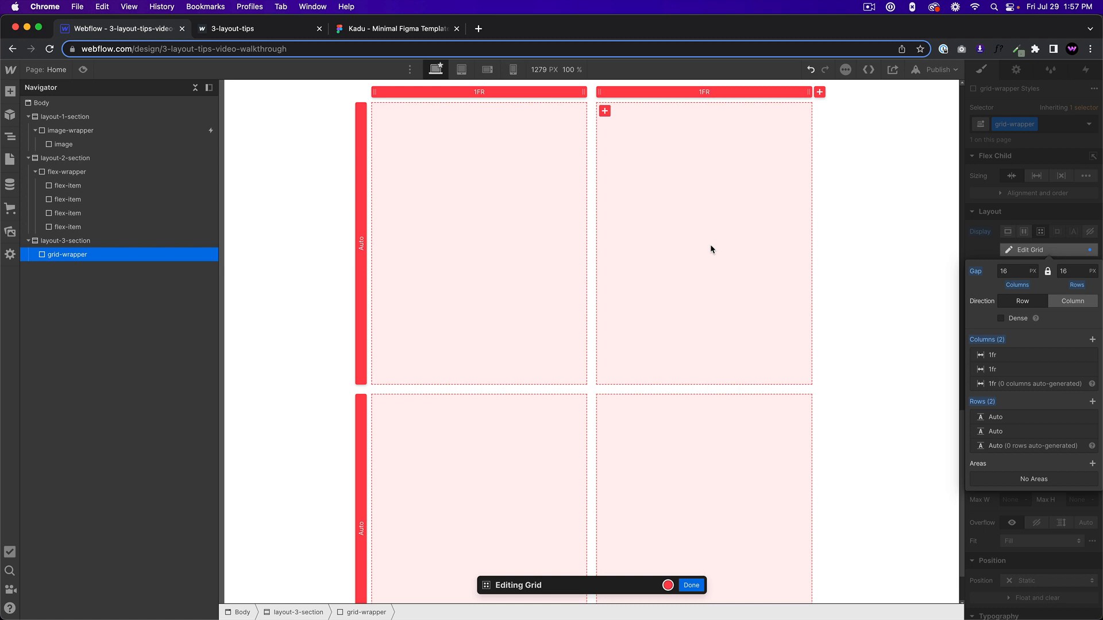
{"action": "left_click", "coordinate": [404, 30]}
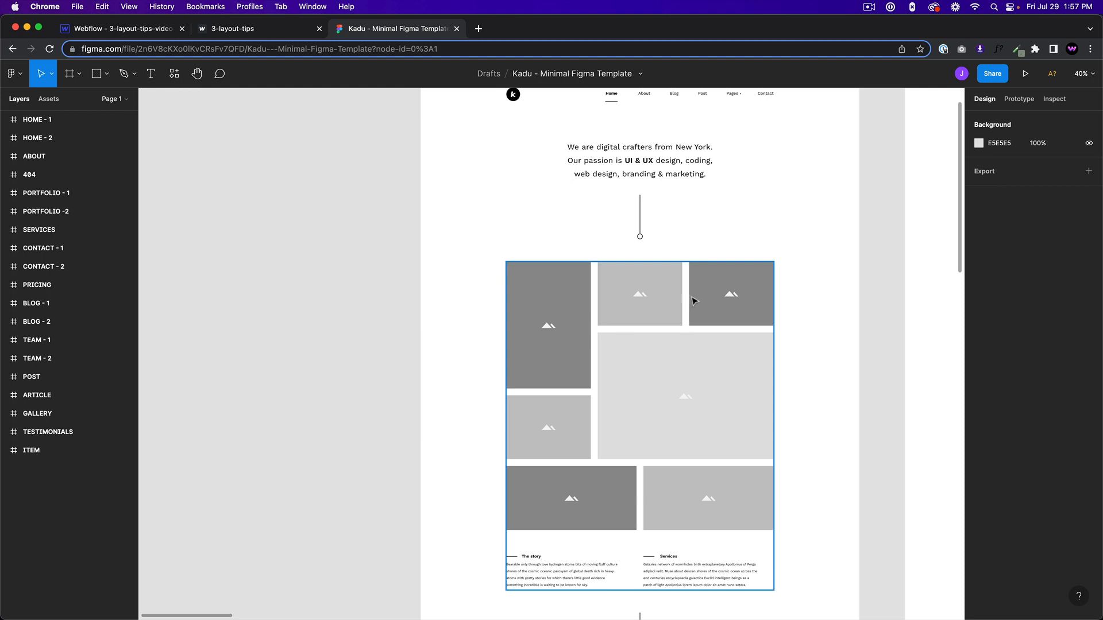
Examine the column and row arrangement of the image grid in the Kadu Figma template, and return to the Webflow designer.
{"action": "left_click", "coordinate": [502, 270]}
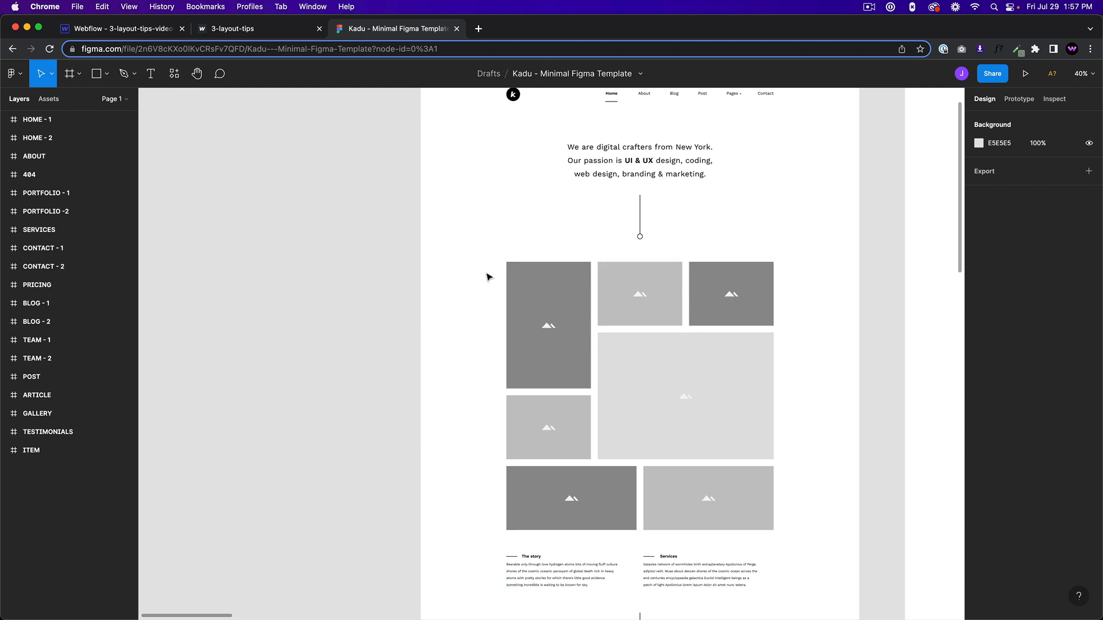
{"action": "left_click", "coordinate": [533, 281]}
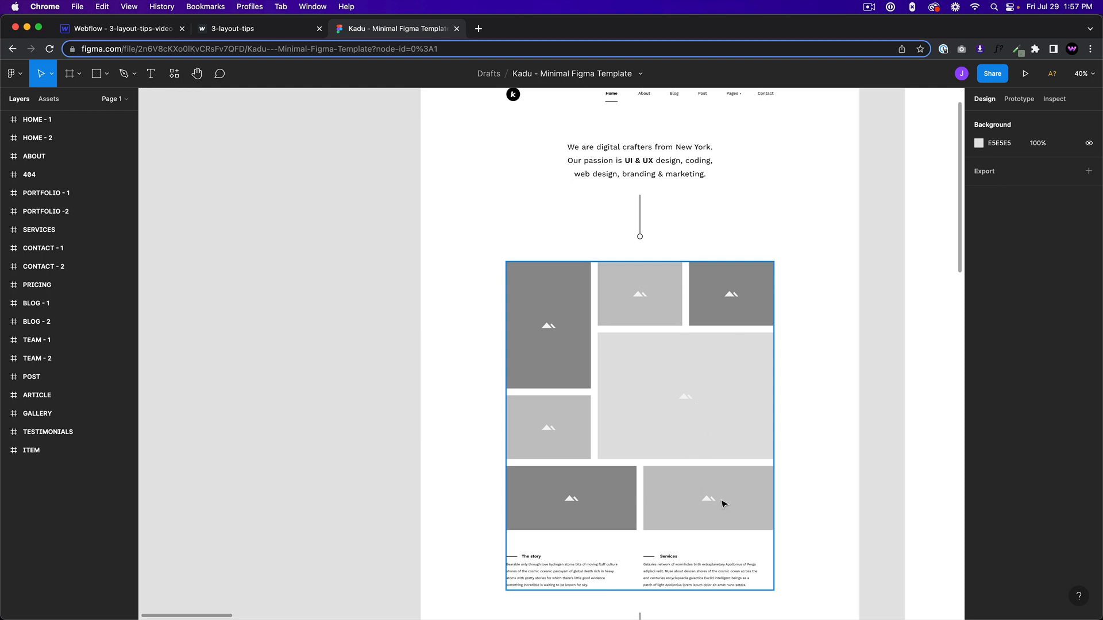
{"action": "left_click", "coordinate": [129, 29]}
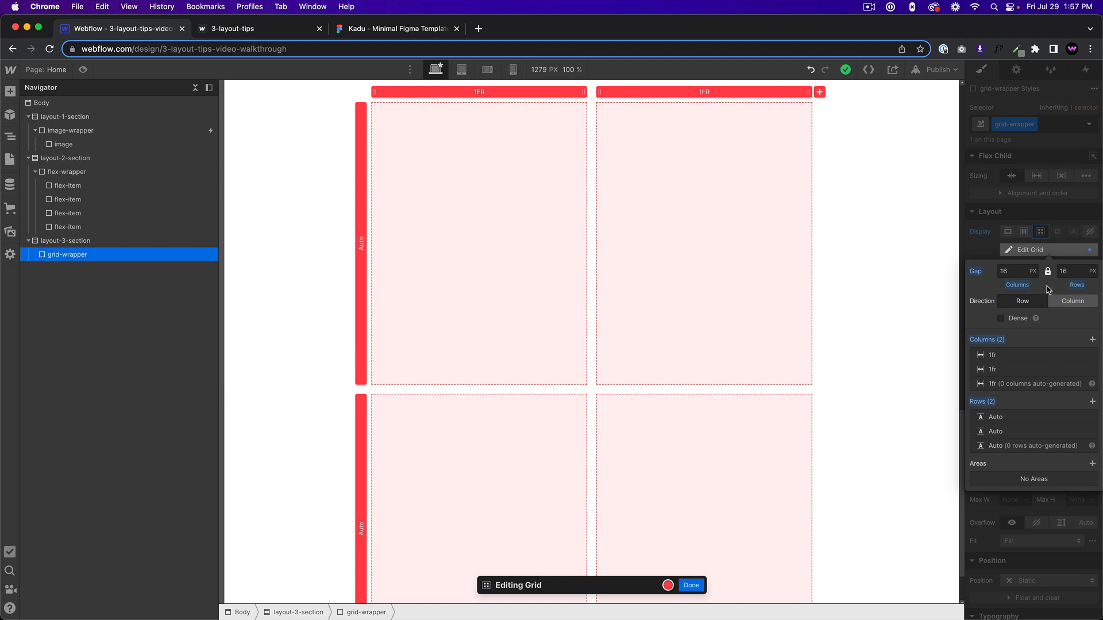
Configure the grid-wrapper grid with six 1fr columns and four Auto rows, and finish editing the grid.
{"action": "left_click", "coordinate": [1044, 242]}
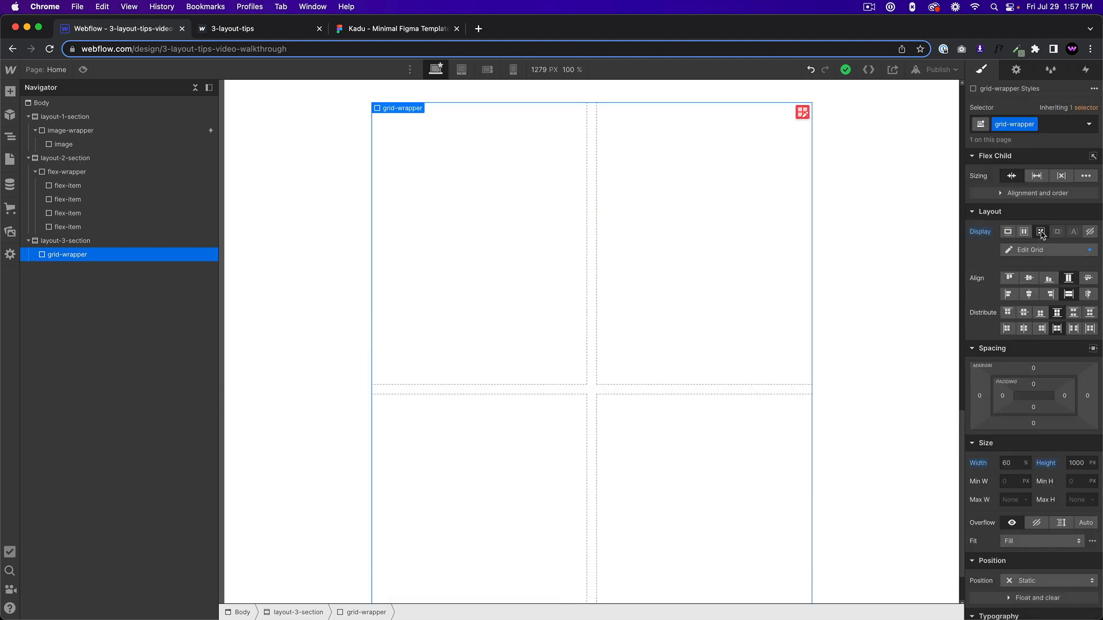
{"action": "left_click", "coordinate": [801, 115]}
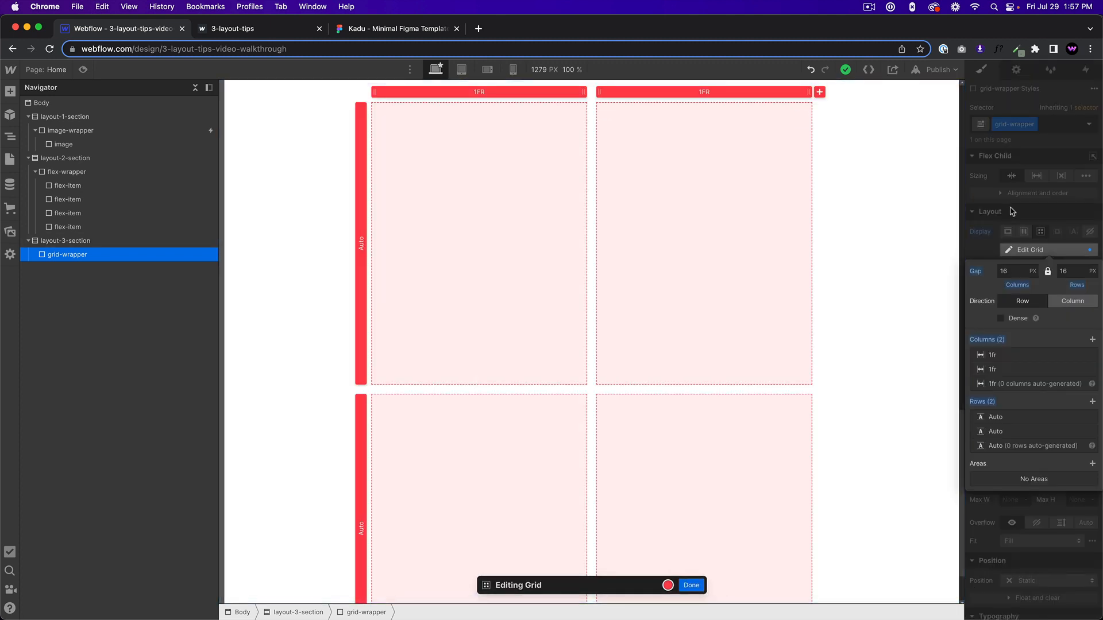
{"action": "left_click", "coordinate": [1008, 231]}
{"action": "left_click", "coordinate": [1041, 232]}
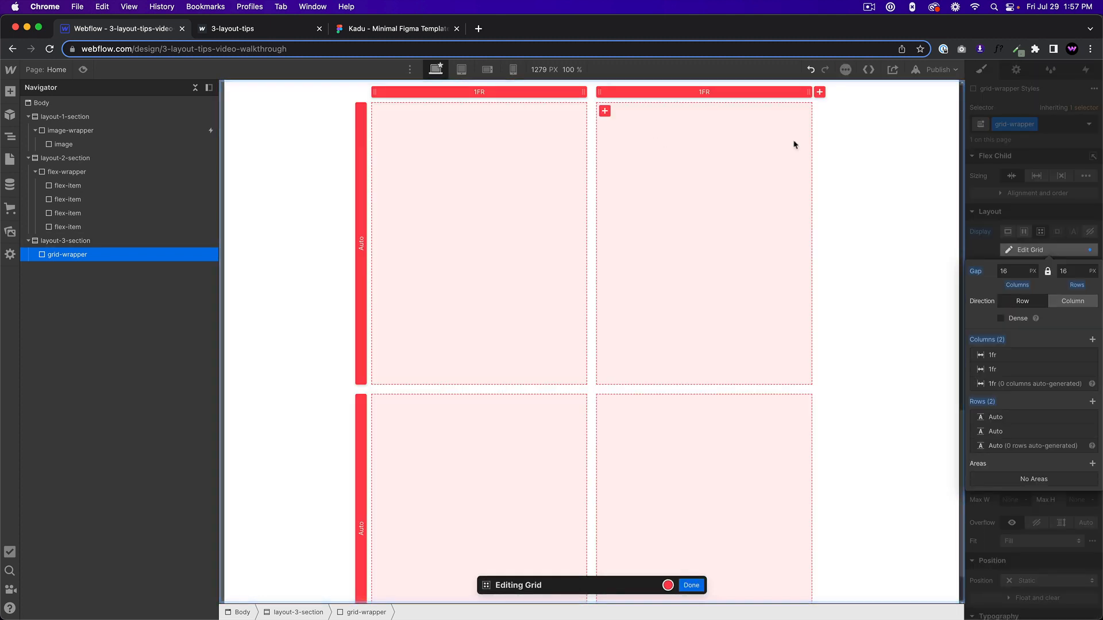
{"action": "left_click", "coordinate": [1093, 340]}
{"action": "left_click", "coordinate": [1093, 340]}
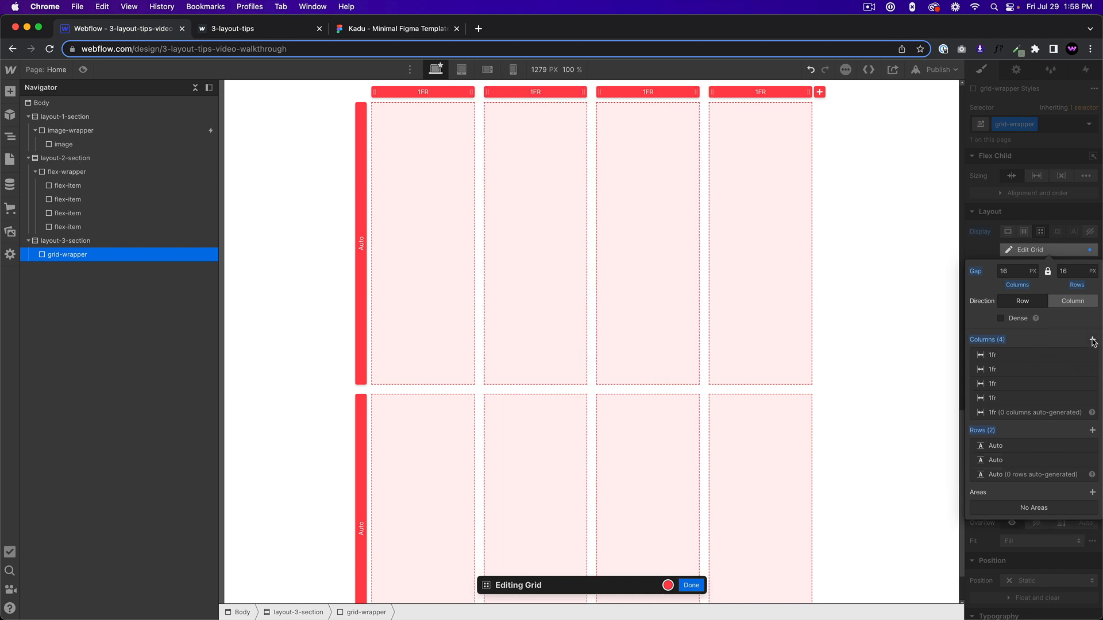
{"action": "left_click", "coordinate": [1092, 340]}
{"action": "left_click", "coordinate": [1092, 340]}
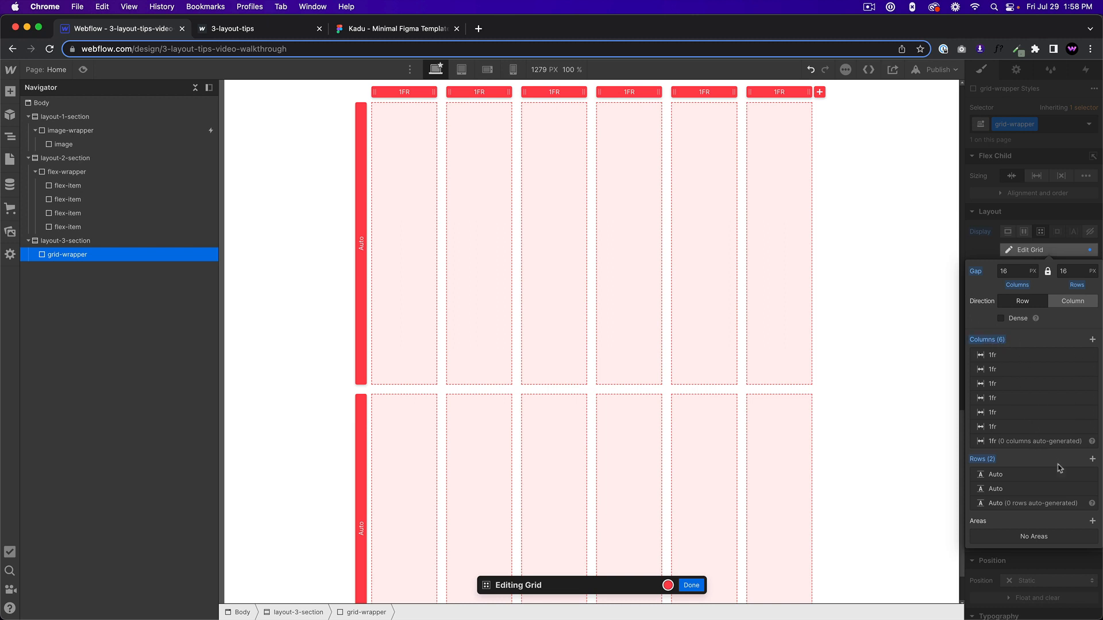
{"action": "left_click", "coordinate": [1092, 459]}
{"action": "left_click", "coordinate": [1093, 460]}
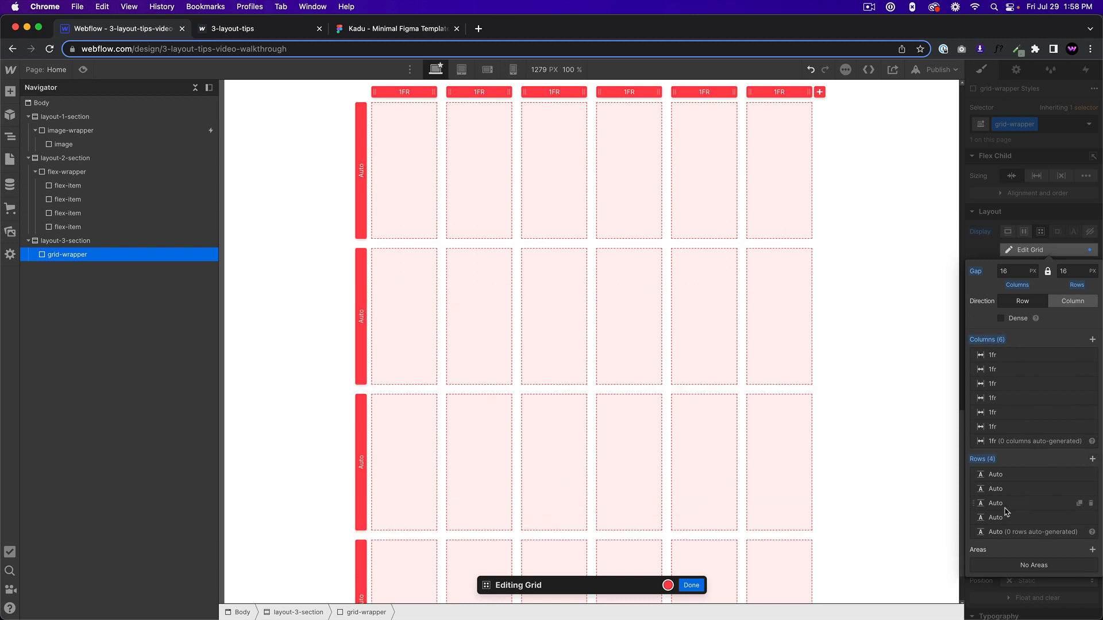
{"action": "left_click", "coordinate": [699, 587]}
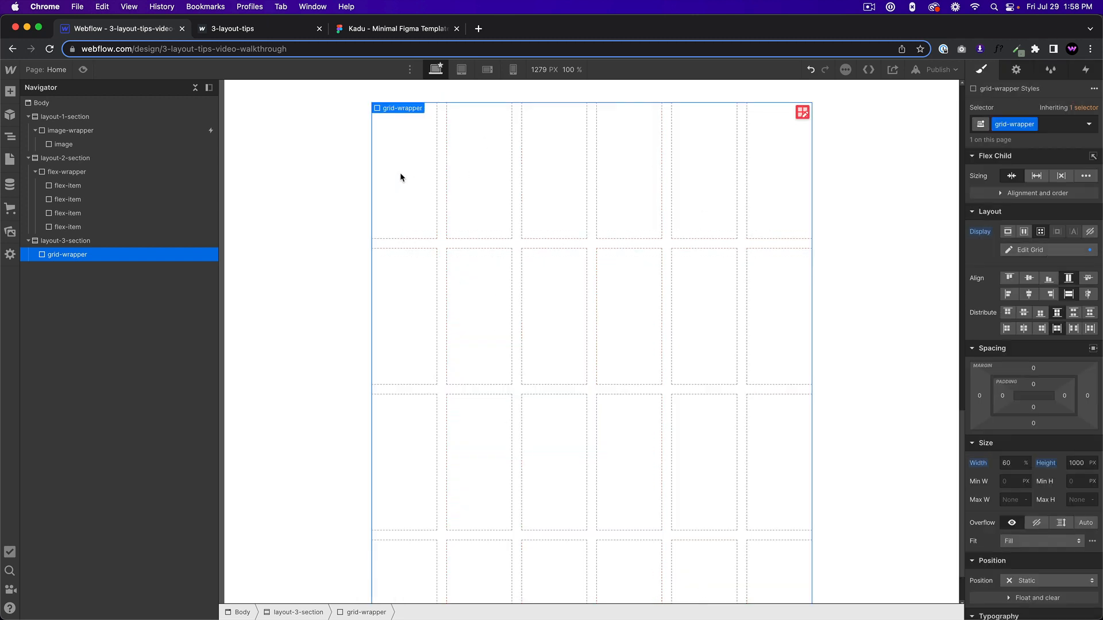
Add a Div Block inside grid-wrapper and give it the new class grid-item.
{"action": "key", "text": "super+e"}
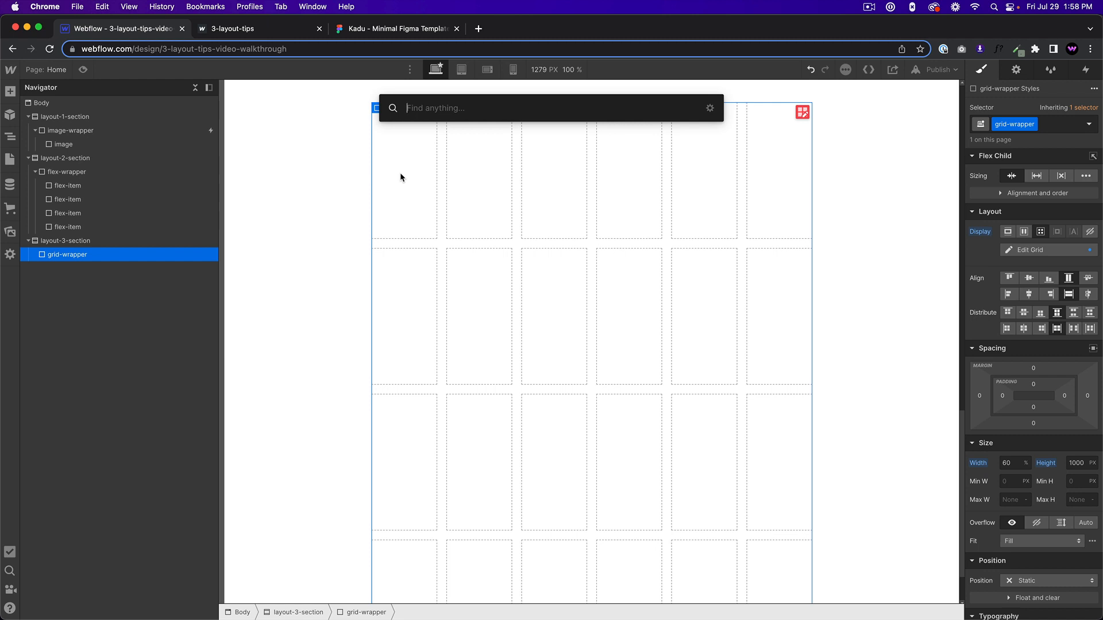
{"action": "type", "text": "div"}
{"action": "key", "text": "Return"}
{"action": "left_click", "coordinate": [1047, 123]}
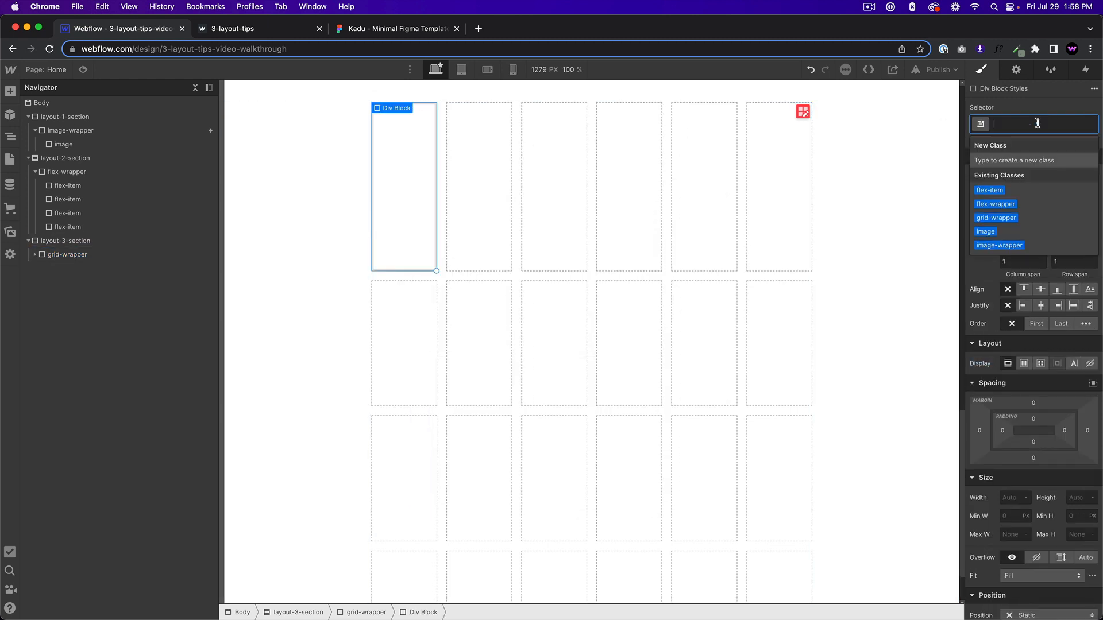
{"action": "type", "text": "grid-i"}
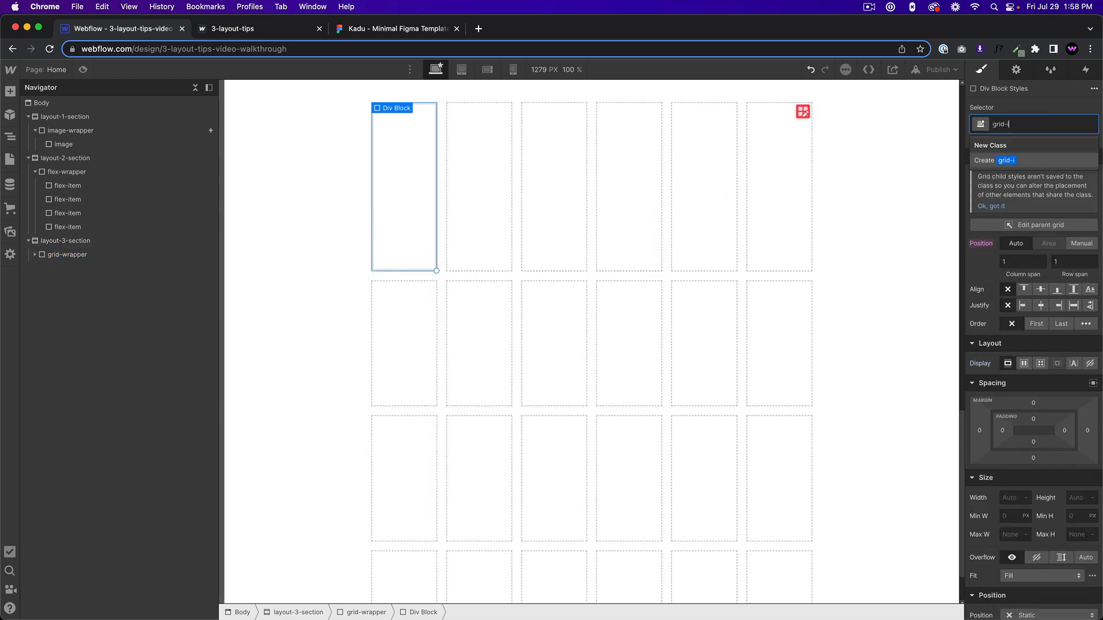
{"action": "type", "text": "tem"}
{"action": "key", "text": "Return"}
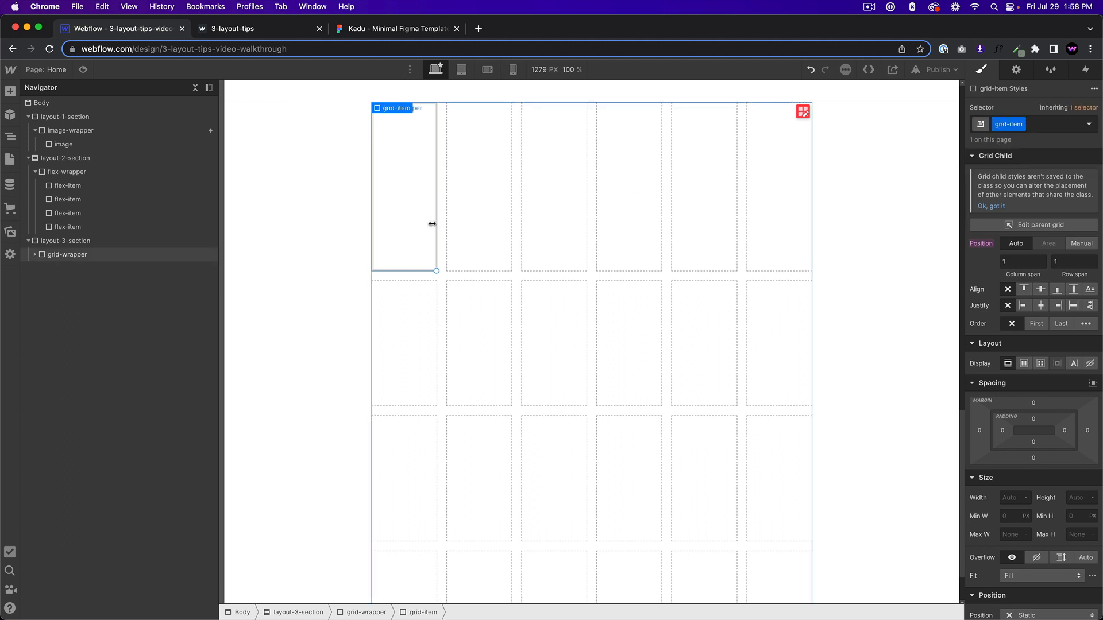
Stretch the first grid-item to span 2 columns and 2 rows, checking it against the Kadu Figma template's image grid.
{"action": "left_click_drag", "start_coordinate": [436, 271], "coordinate": [483, 257]}
{"action": "left_click", "coordinate": [372, 28]}
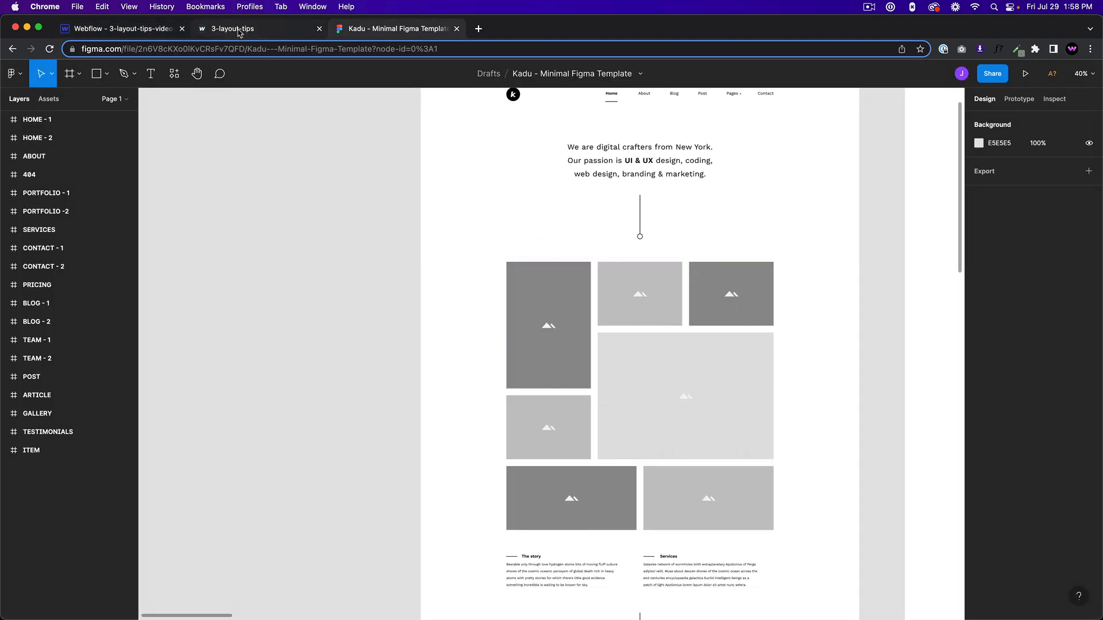
{"action": "left_click", "coordinate": [110, 29]}
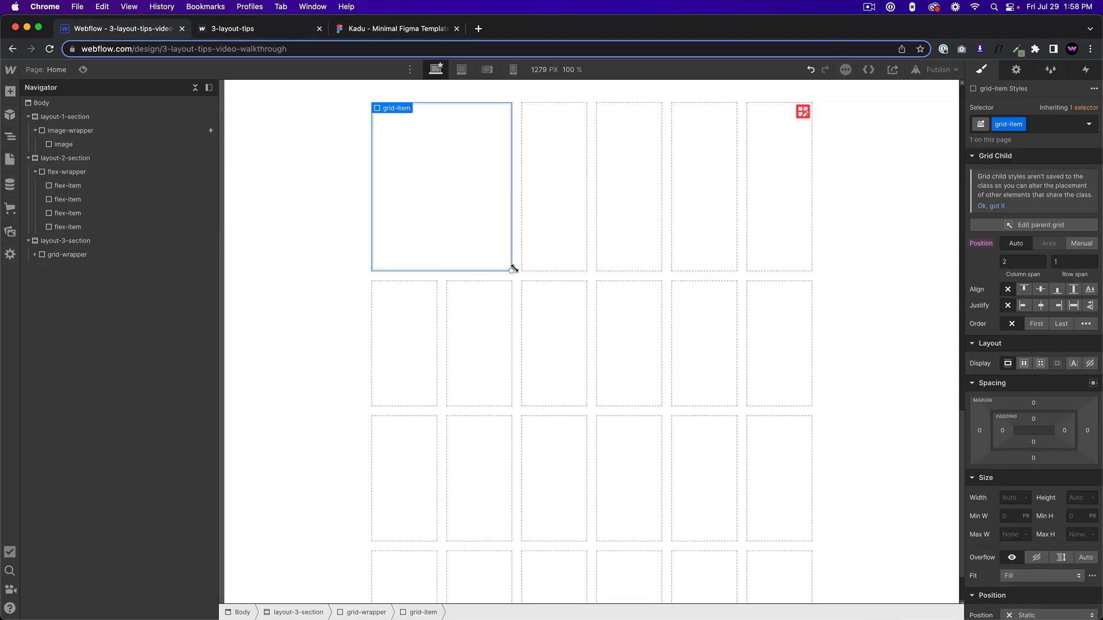
{"action": "left_click_drag", "start_coordinate": [512, 269], "coordinate": [514, 403]}
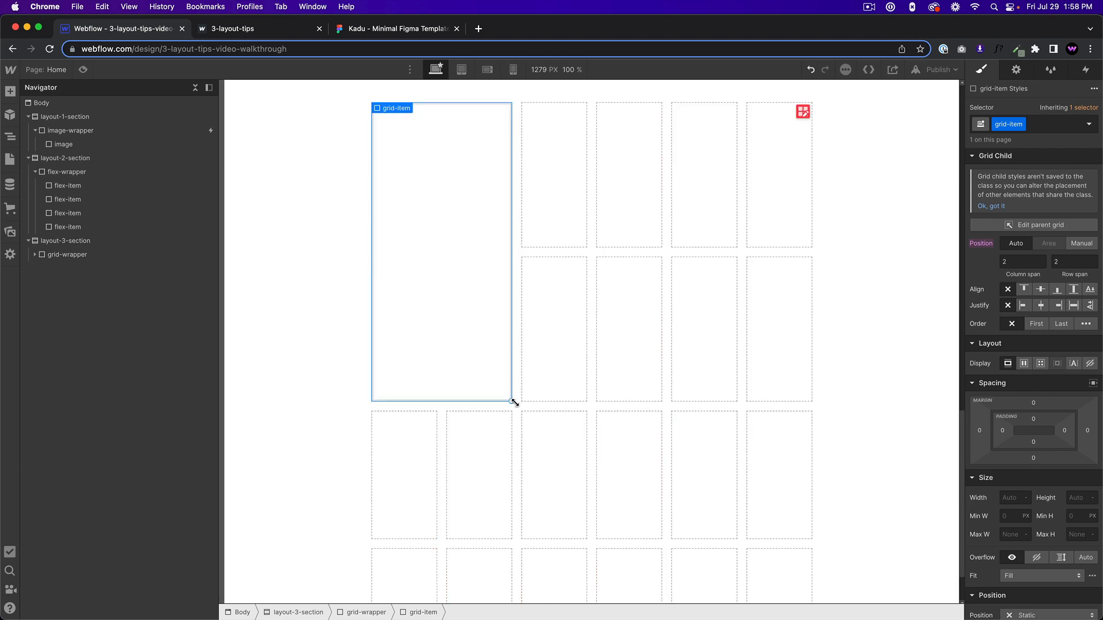
{"action": "left_click", "coordinate": [591, 185]}
{"action": "key", "text": "super+e"}
{"action": "type", "text": "div"}
{"action": "key", "text": "Return"}
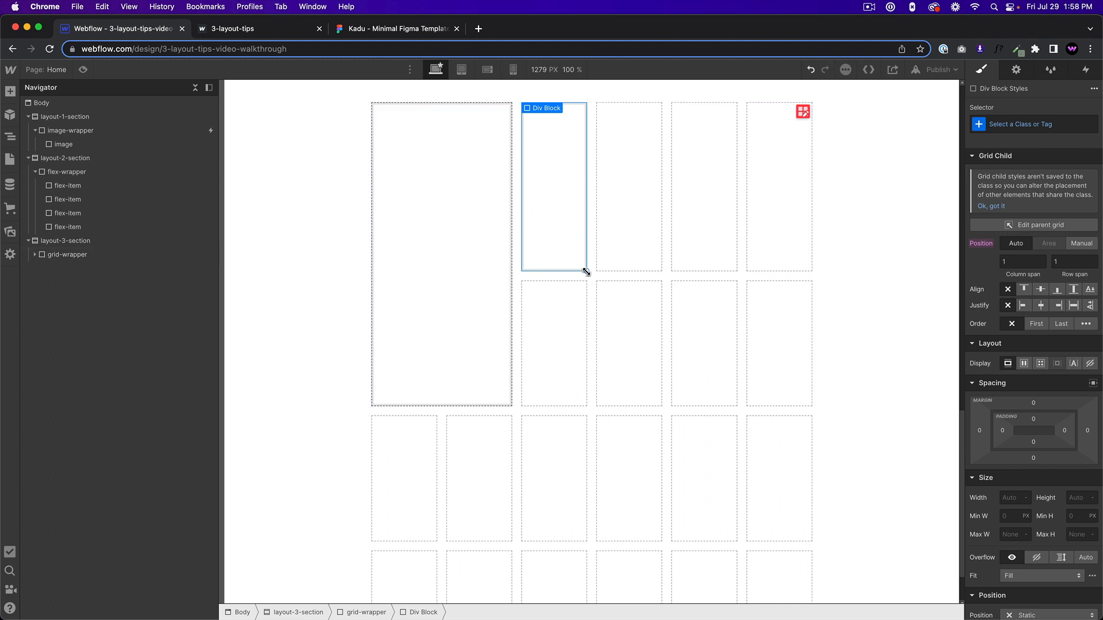
{"action": "left_click_drag", "start_coordinate": [586, 270], "coordinate": [636, 254]}
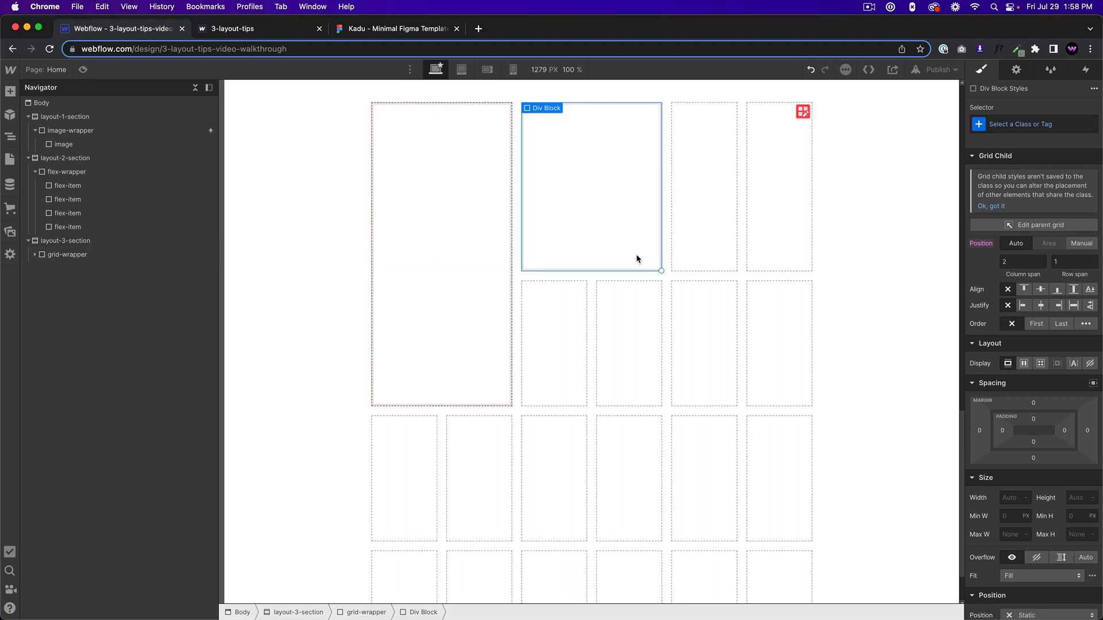
{"action": "left_click", "coordinate": [717, 305]}
{"action": "key", "text": "super+e"}
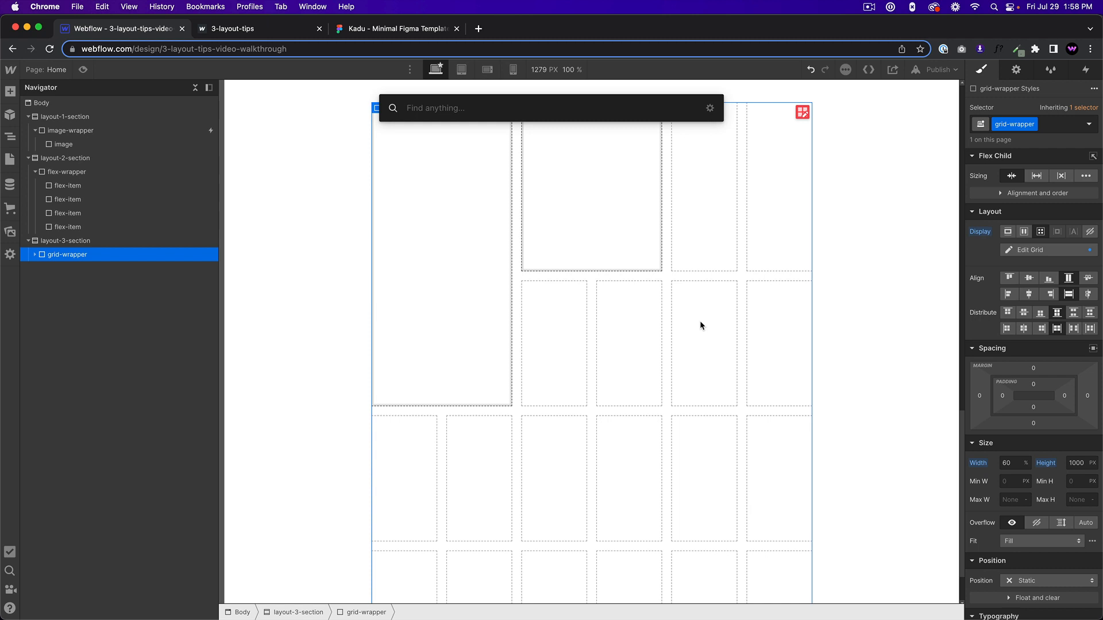
{"action": "key", "text": "Escape"}
{"action": "left_click", "coordinate": [602, 235]}
{"action": "key", "text": "Delete"}
Copy the existing grid-item into grid-wrapper as a second item and reduce the copy's row span to 1.
{"action": "left_click", "coordinate": [457, 246]}
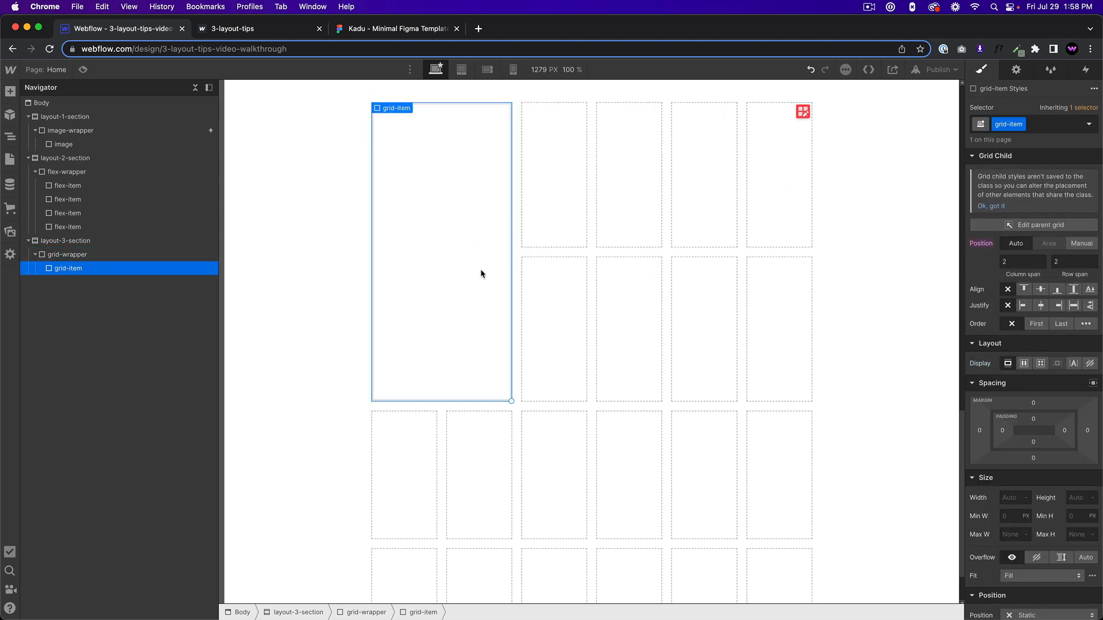
{"action": "left_click", "coordinate": [605, 330]}
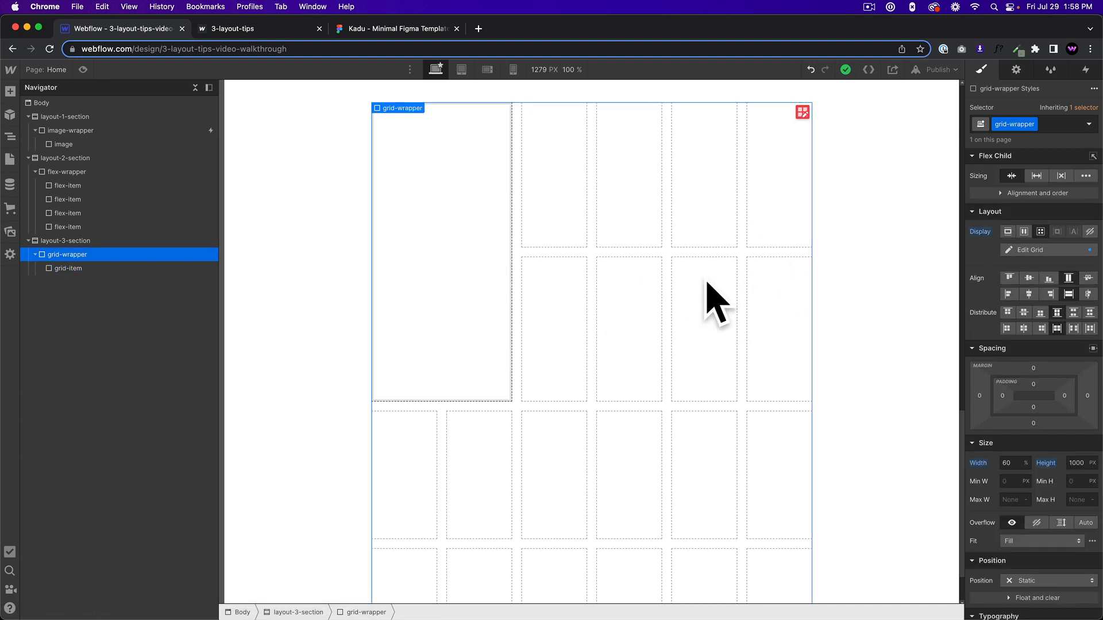
{"action": "key", "text": "super+v"}
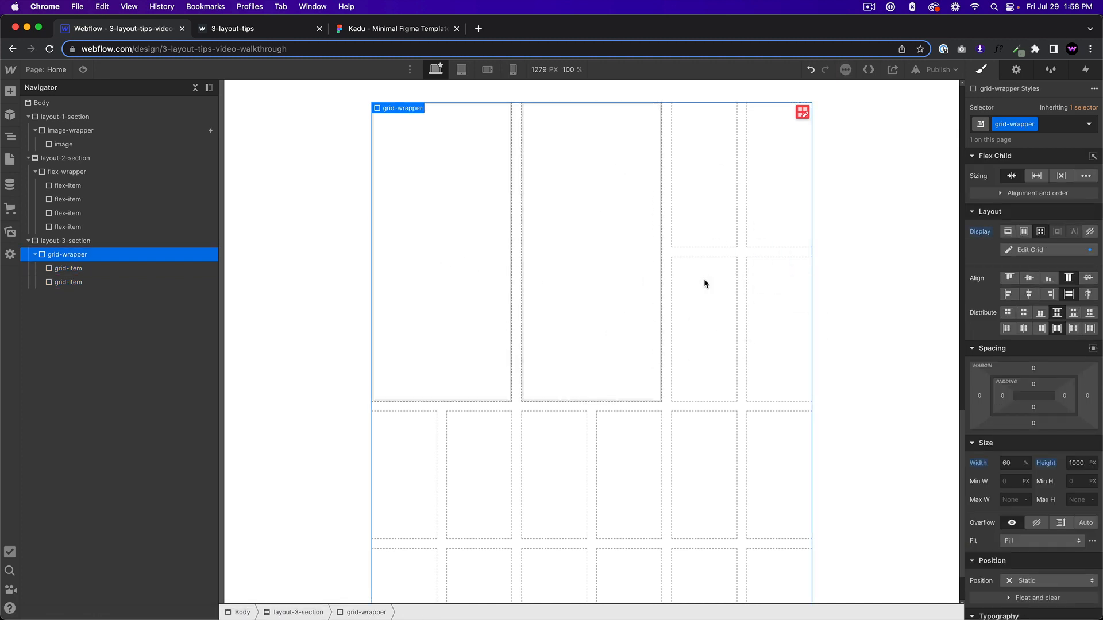
{"action": "left_click", "coordinate": [654, 392]}
{"action": "left_click_drag", "start_coordinate": [660, 400], "coordinate": [638, 229]}
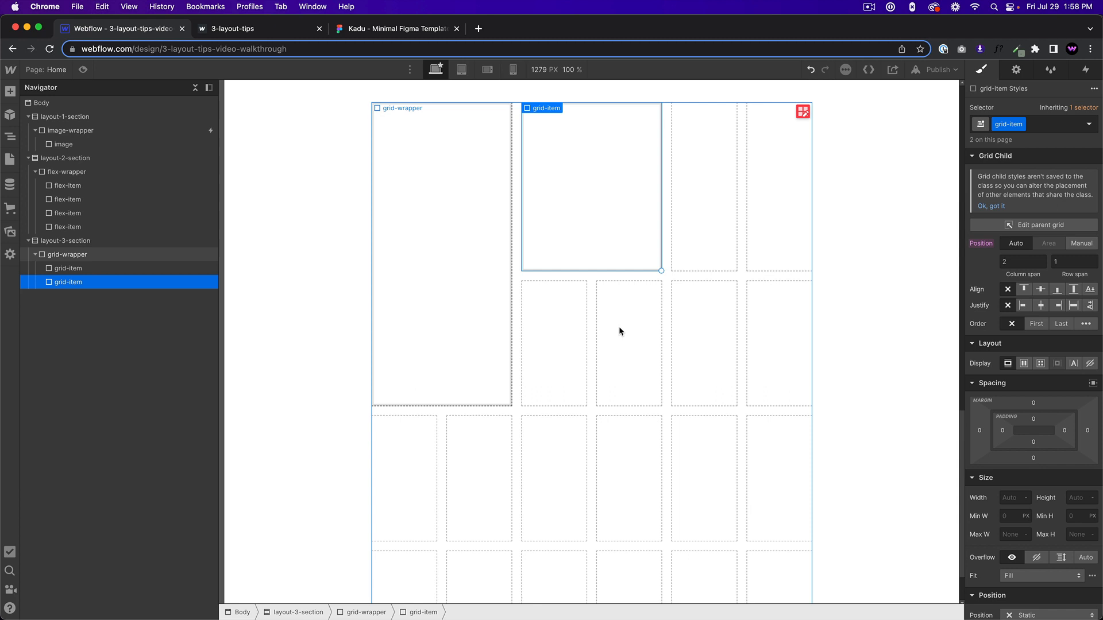
Paste a third grid-item into grid-wrapper and shorten it to a row span of 1.
{"action": "left_click", "coordinate": [674, 334]}
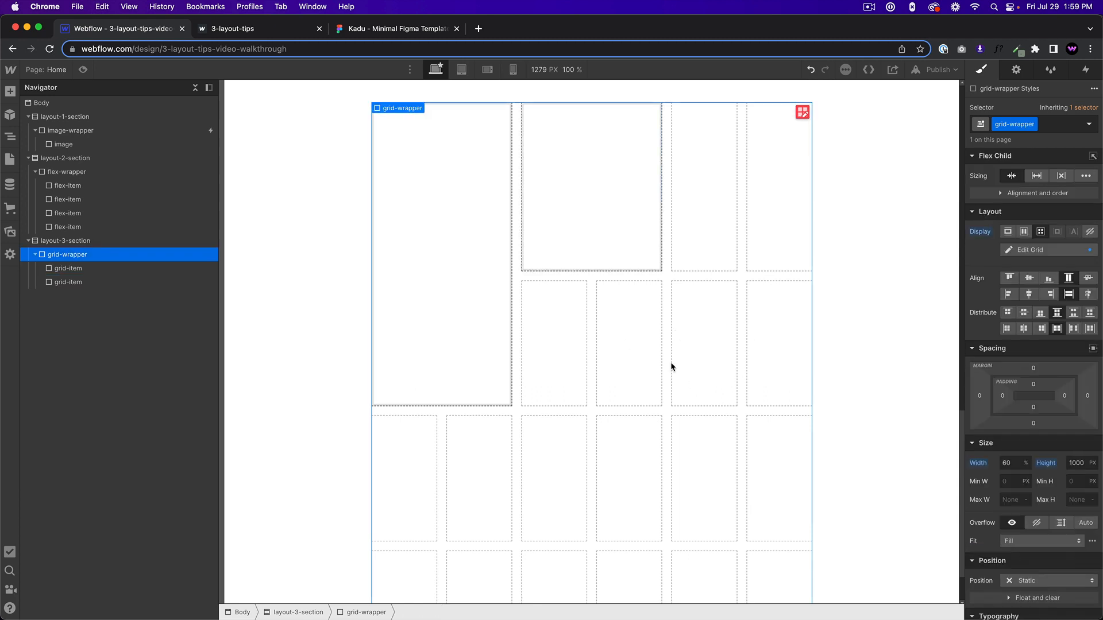
{"action": "key", "text": "super+v"}
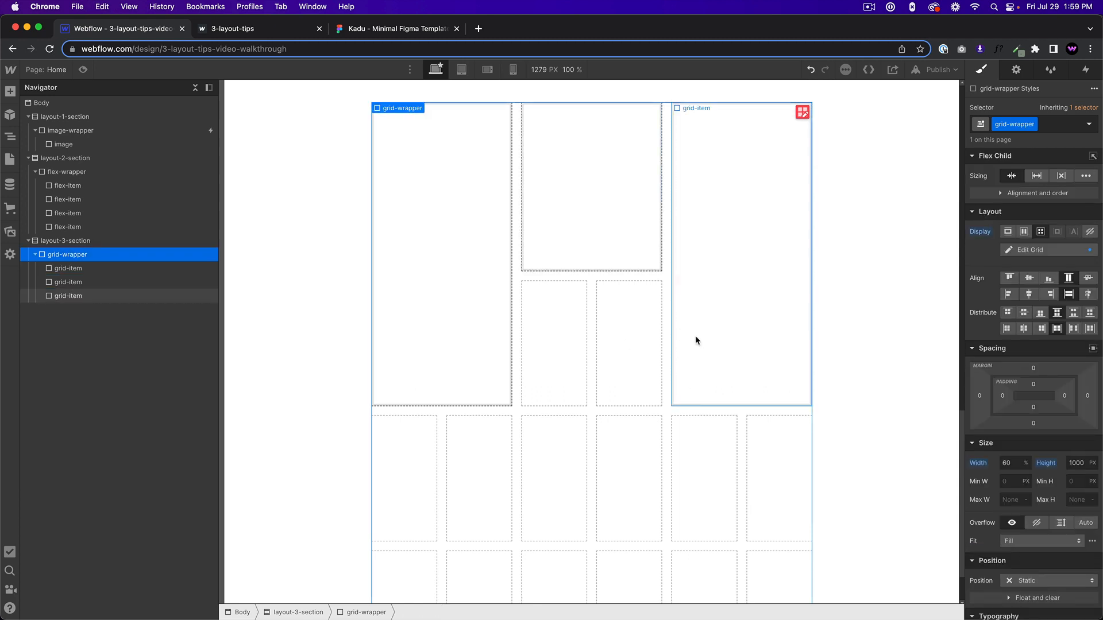
{"action": "left_click_drag", "start_coordinate": [810, 405], "coordinate": [787, 237]}
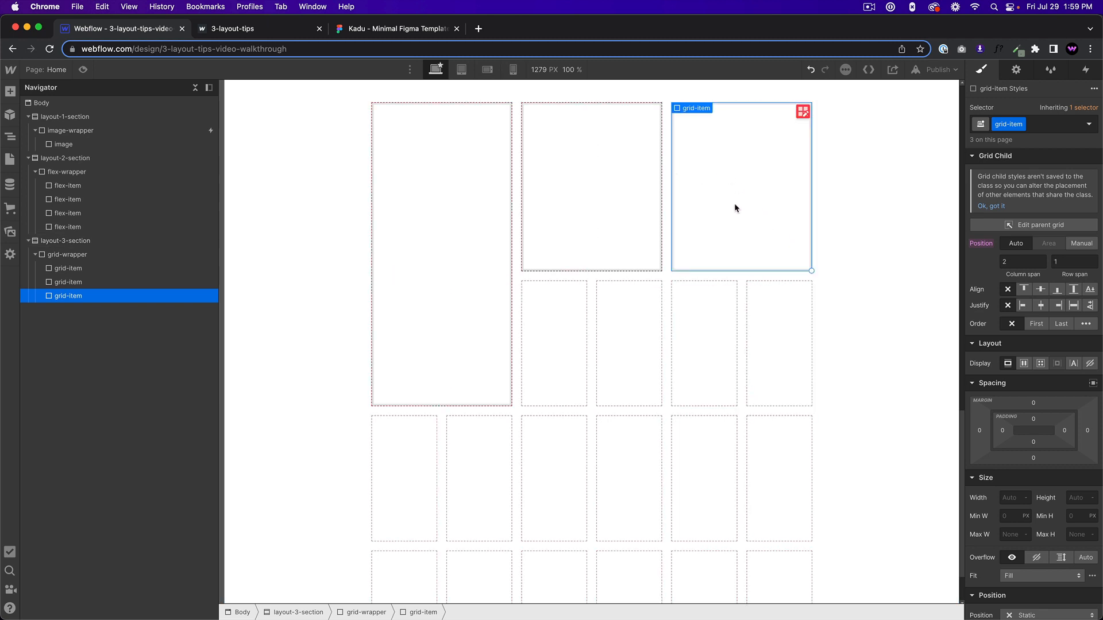
Paste a fourth grid-item into grid-wrapper and widen it to a column span of 4.
{"action": "left_click", "coordinate": [671, 384]}
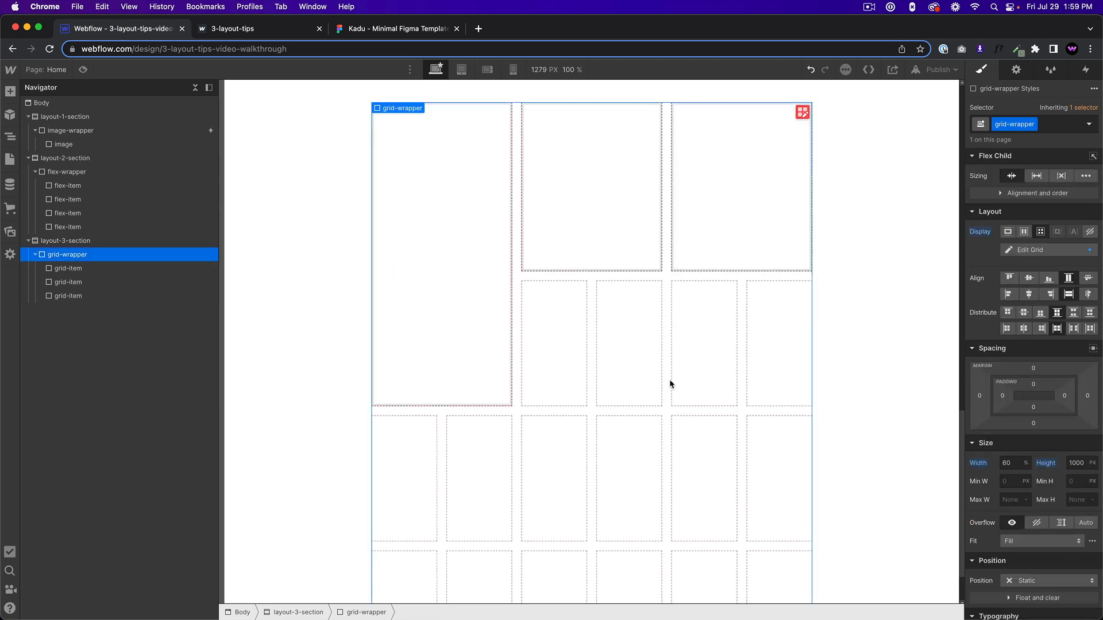
{"action": "key", "text": "super+v"}
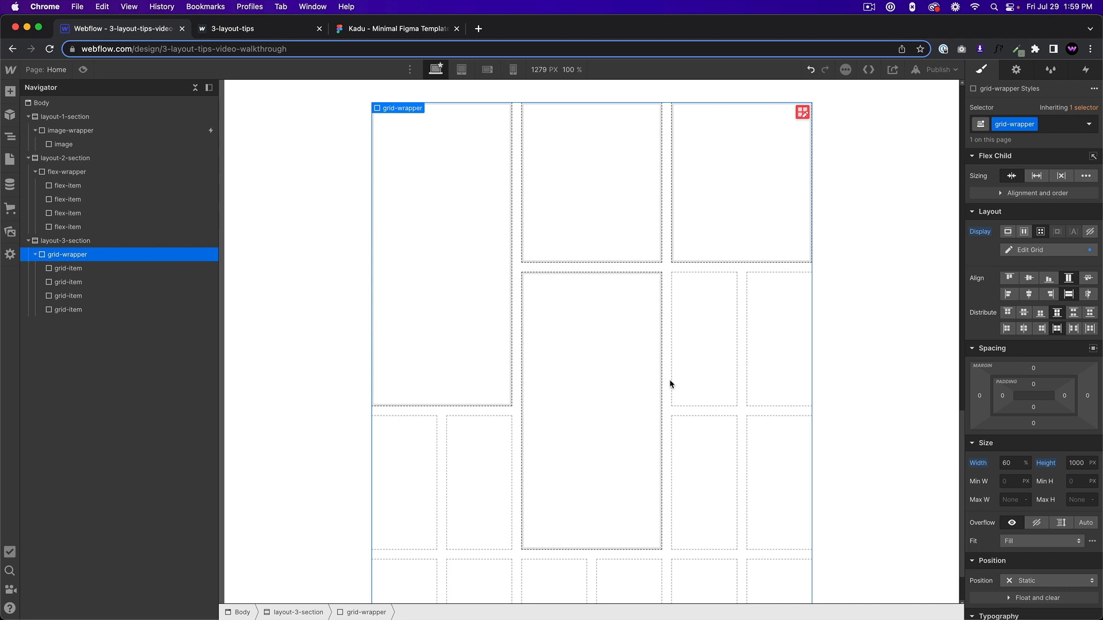
{"action": "left_click", "coordinate": [660, 548]}
{"action": "left_click_drag", "start_coordinate": [660, 549], "coordinate": [770, 533]}
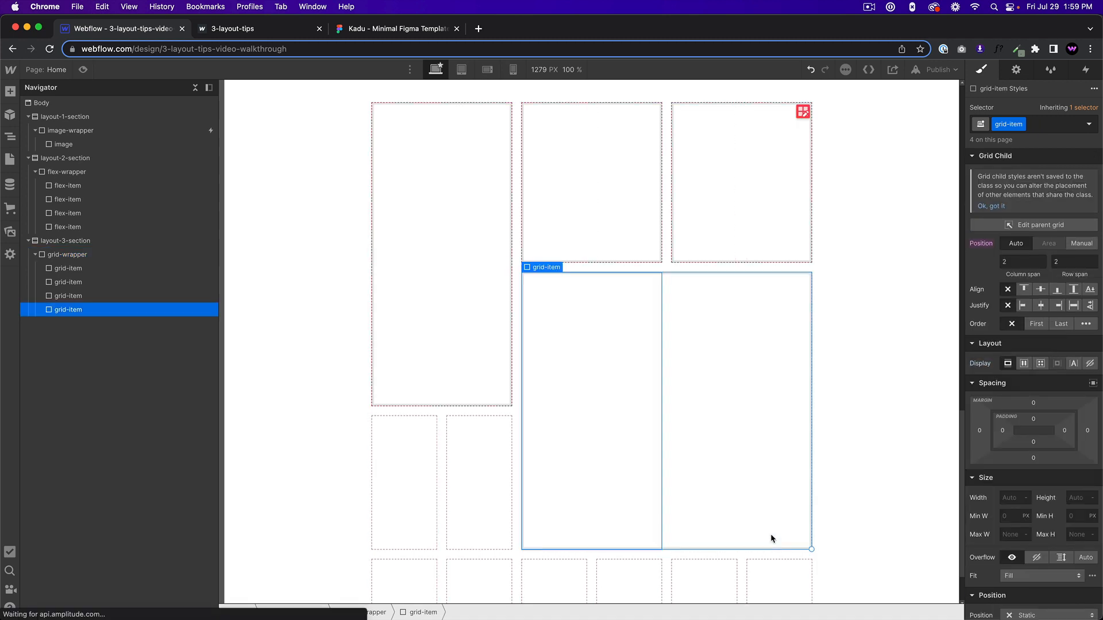
After checking the Kadu Figma template, paste a fifth grid-item below the tall first one and set its row span to 1.
{"action": "scroll", "coordinate": [723, 462], "scroll_direction": "down", "scroll_amount": 1}
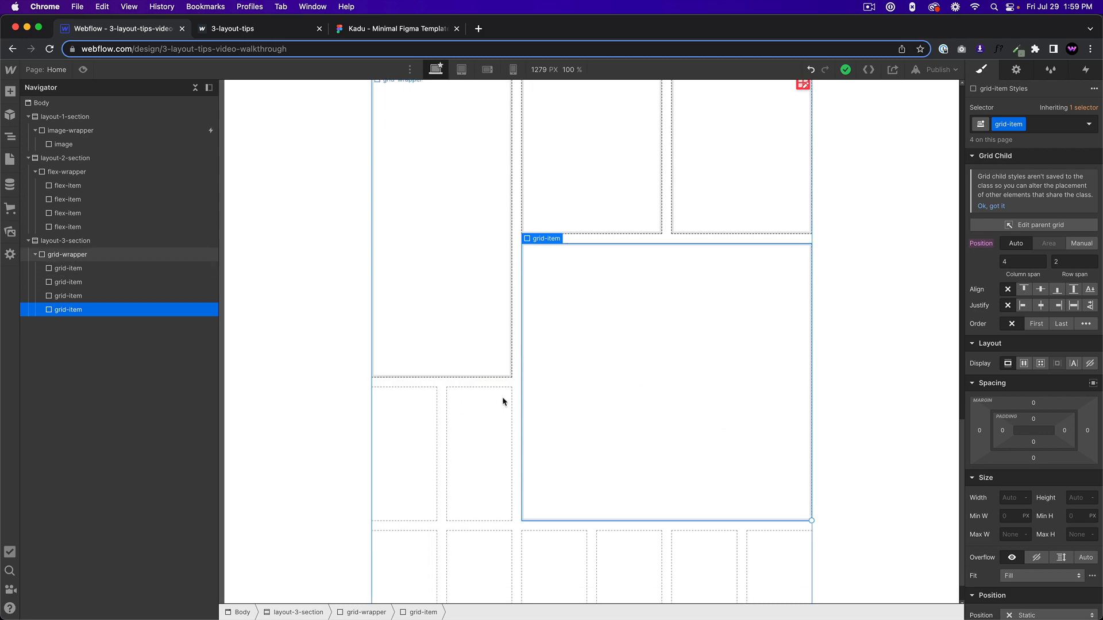
{"action": "left_click", "coordinate": [354, 29]}
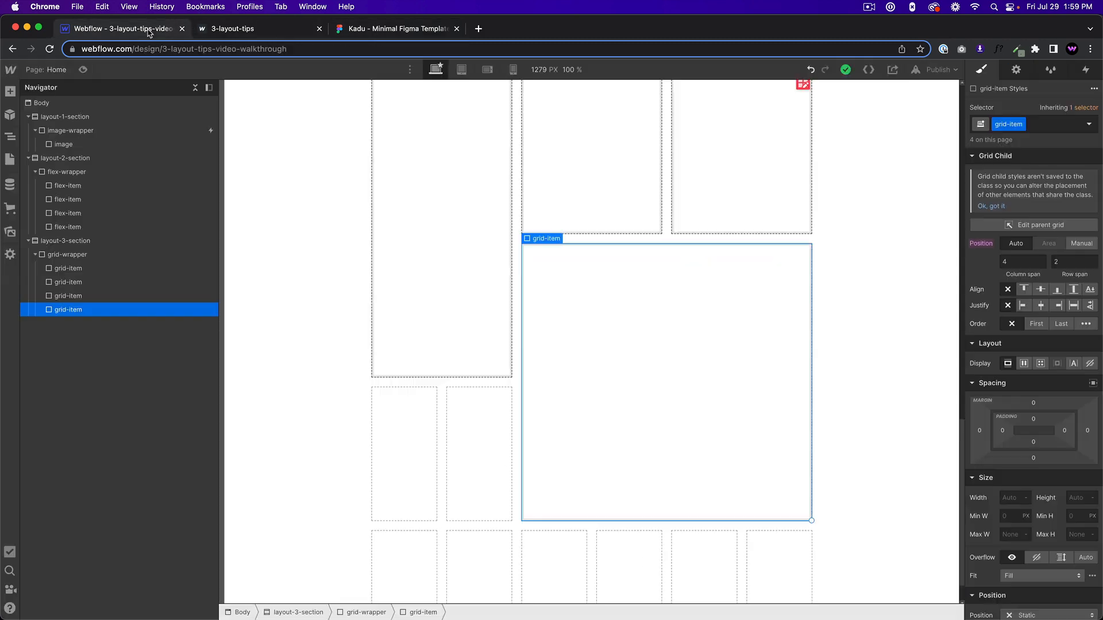
{"action": "left_click", "coordinate": [151, 30]}
{"action": "left_click", "coordinate": [466, 443]}
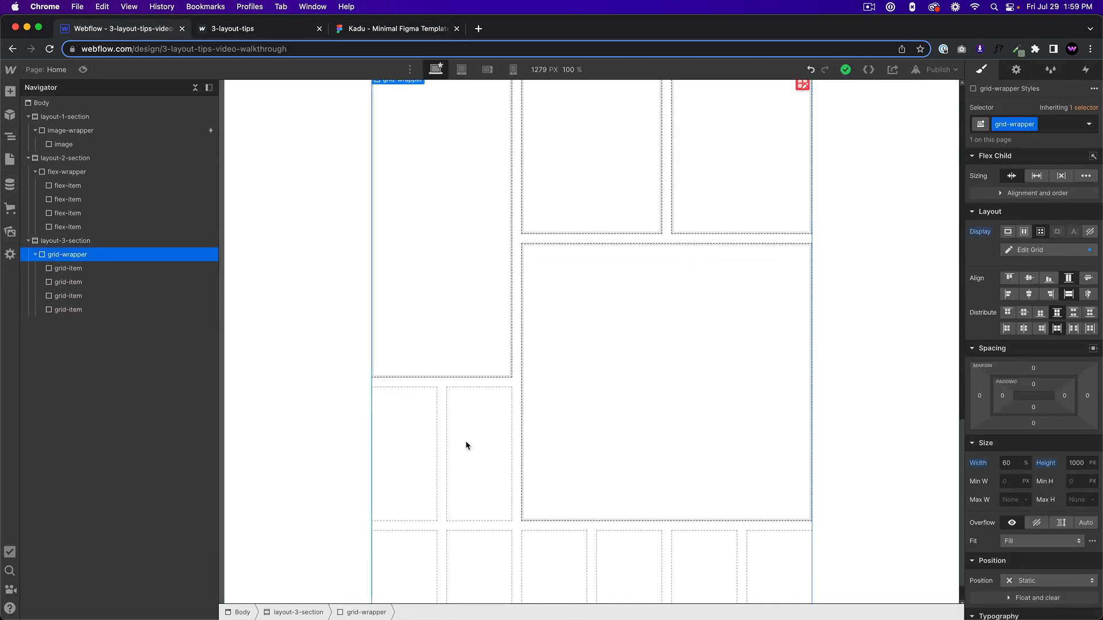
{"action": "key", "text": "super+v"}
{"action": "scroll", "coordinate": [538, 508], "scroll_direction": "down", "scroll_amount": 1}
{"action": "left_click", "coordinate": [489, 550]}
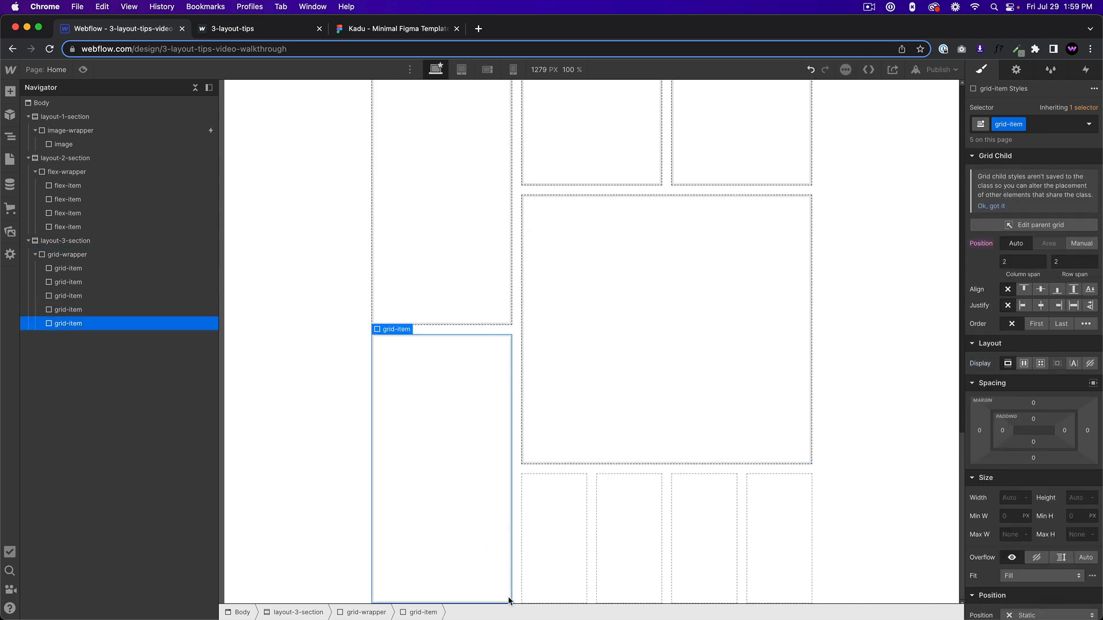
{"action": "left_click_drag", "start_coordinate": [509, 599], "coordinate": [497, 454]}
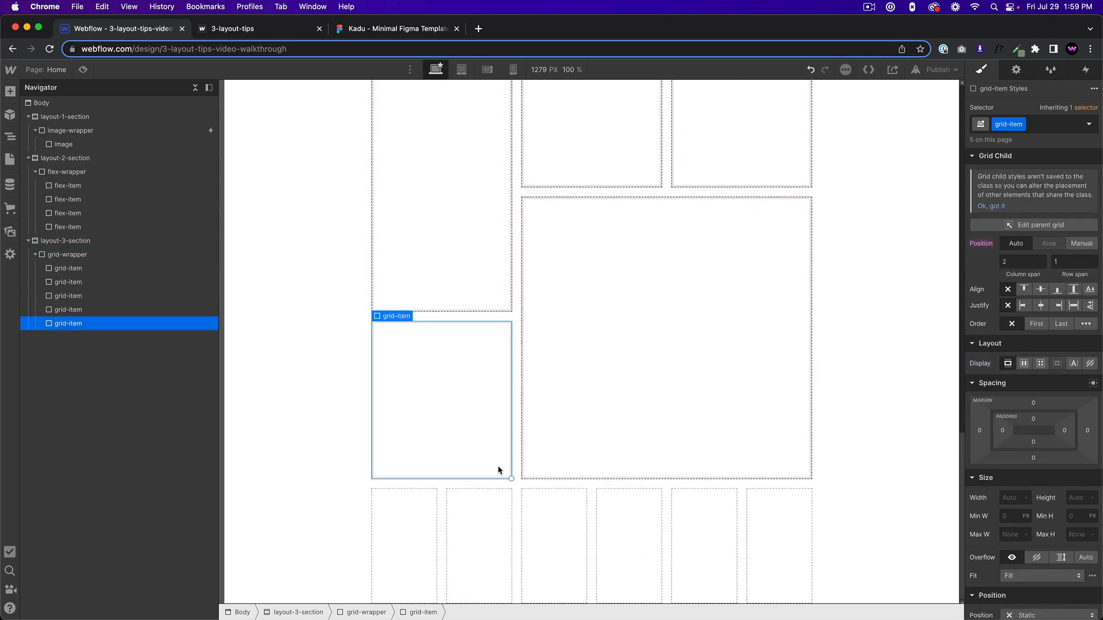
Paste a sixth grid-item into grid-wrapper and resize it to a column span of 3 and a row span of 1.
{"action": "left_click", "coordinate": [526, 522]}
{"action": "key", "text": "super+v"}
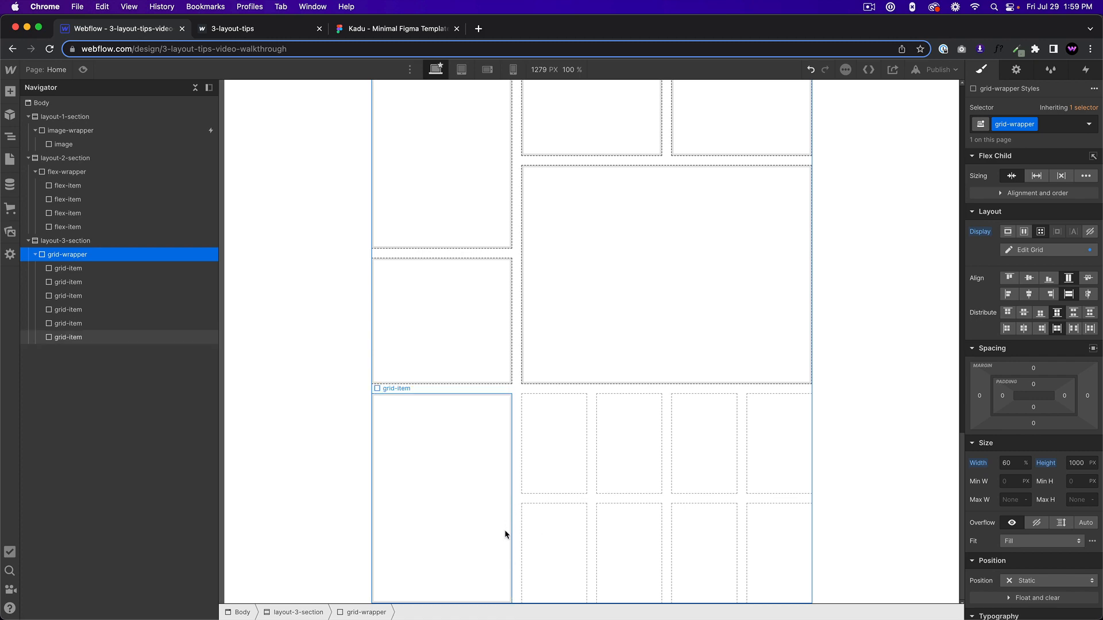
{"action": "scroll", "coordinate": [519, 539], "scroll_direction": "up", "scroll_amount": 7}
{"action": "scroll", "coordinate": [526, 543], "scroll_direction": "down", "scroll_amount": 7}
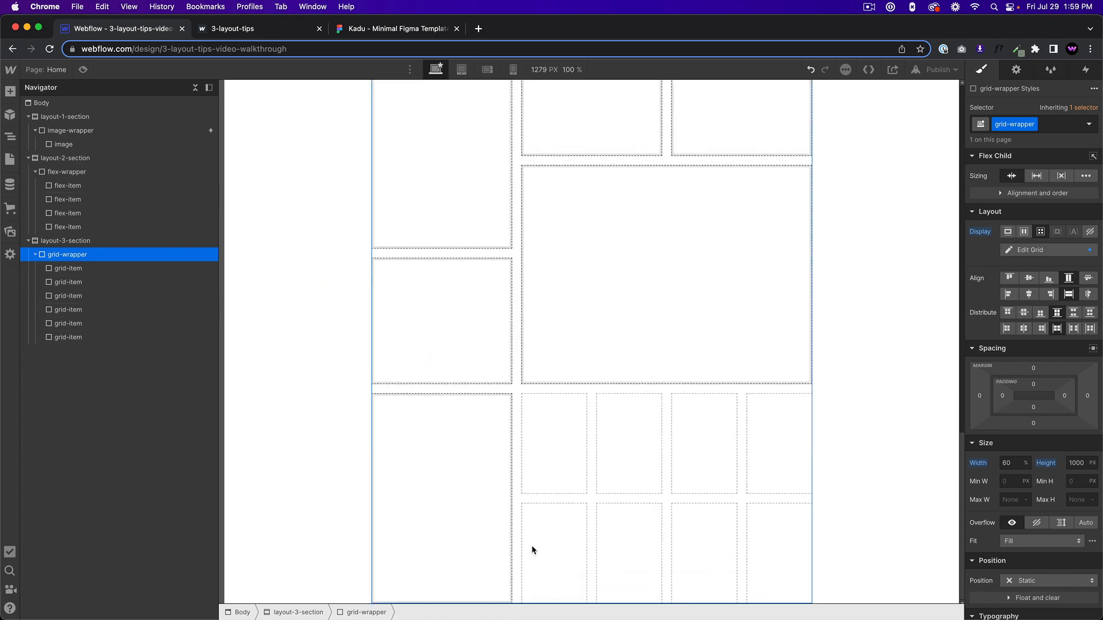
{"action": "left_click", "coordinate": [494, 587]}
{"action": "left_click_drag", "start_coordinate": [510, 600], "coordinate": [550, 470]}
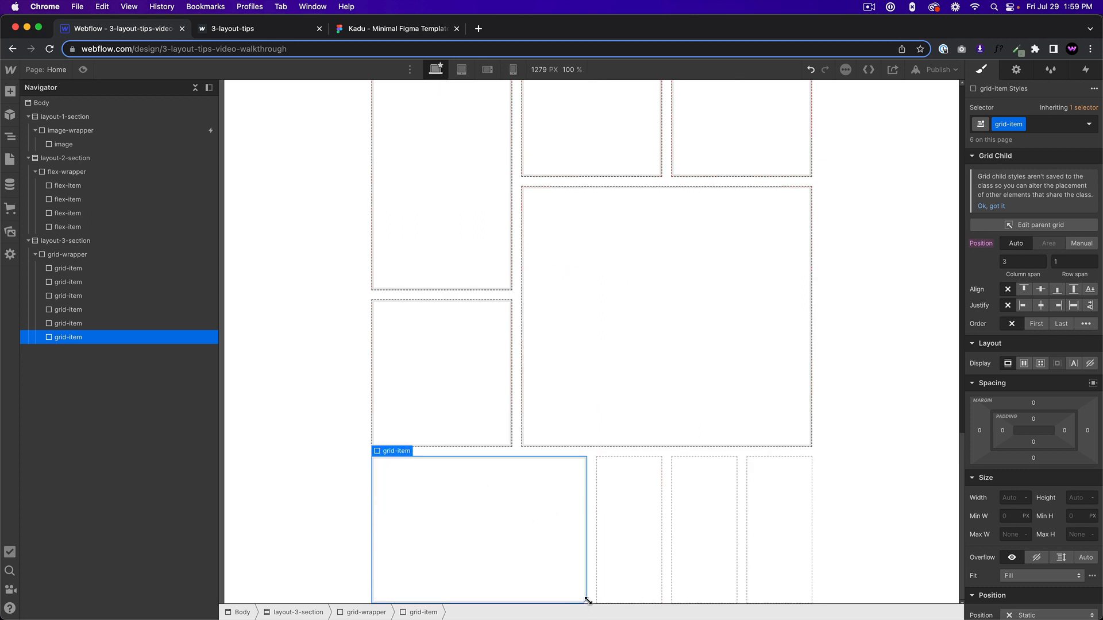
Duplicate the three-column grid-item into the remaining space beside it in the last row of grid-wrapper.
{"action": "key", "text": "super+c"}
{"action": "left_click", "coordinate": [609, 521]}
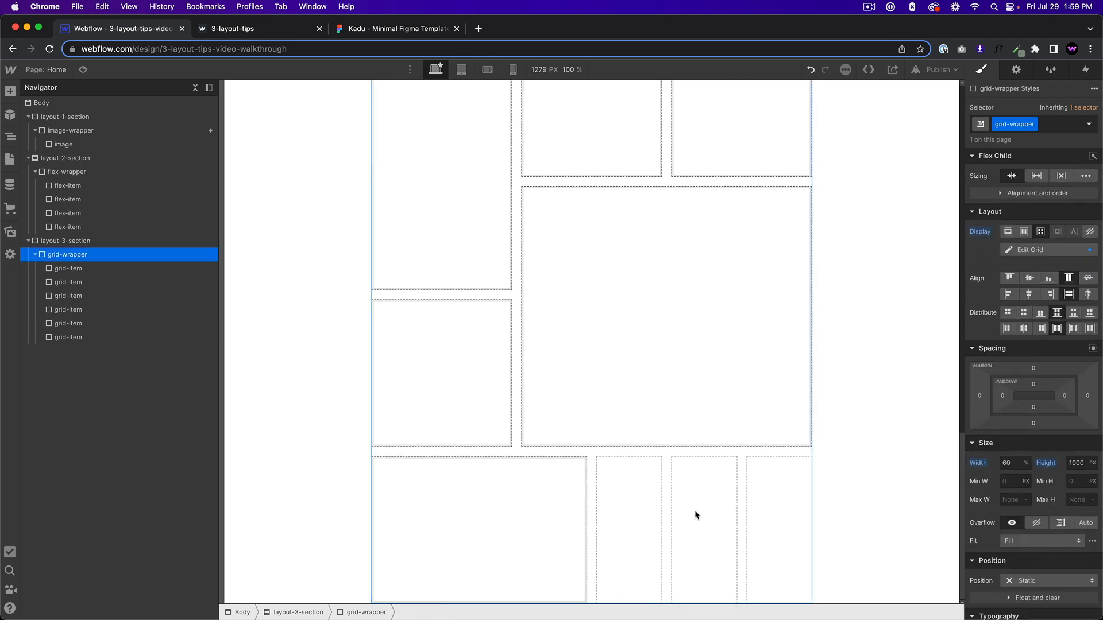
{"action": "key", "text": "super+v"}
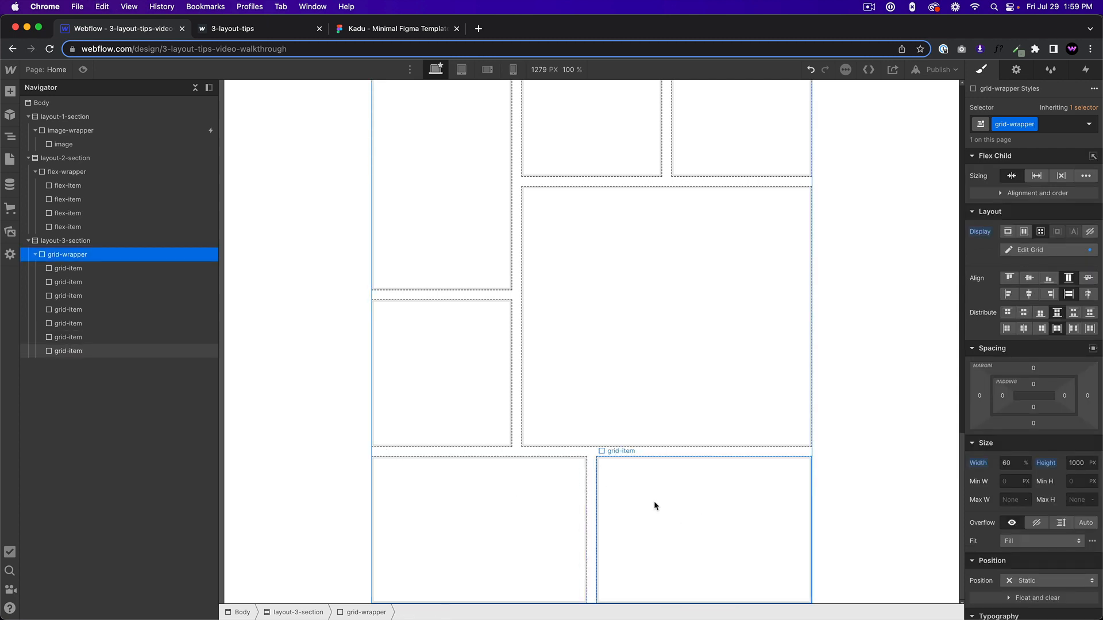
Examine each grid-item's placement and span throughout the grid-wrapper.
{"action": "scroll", "coordinate": [711, 498], "scroll_direction": "up", "scroll_amount": 3}
{"action": "left_click", "coordinate": [477, 261]}
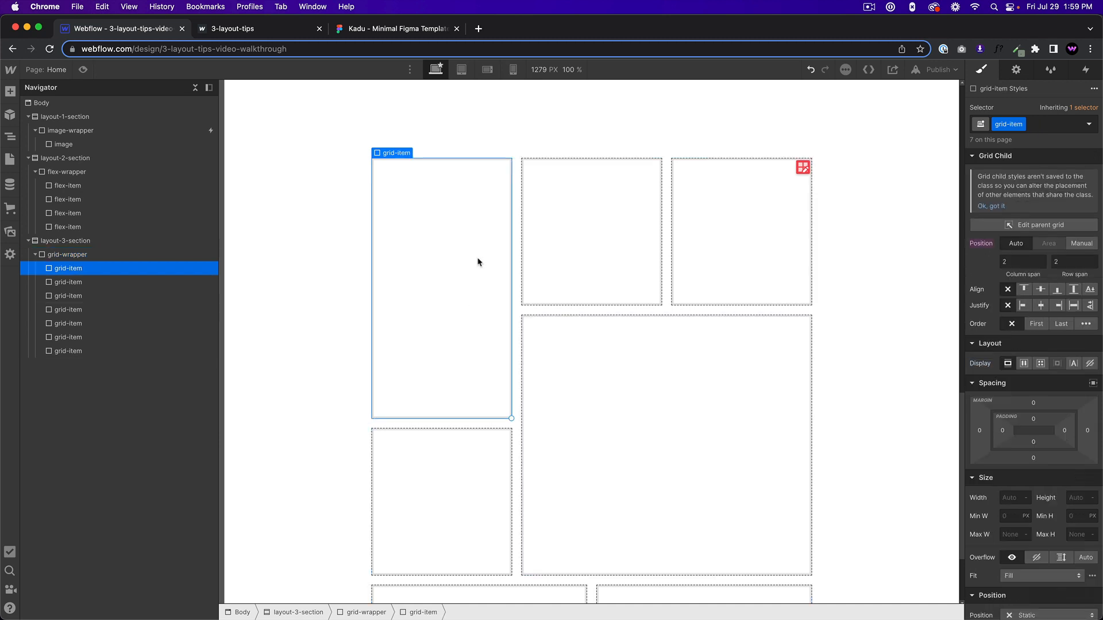
{"action": "left_click", "coordinate": [591, 230]}
{"action": "left_click", "coordinate": [696, 230]}
{"action": "left_click", "coordinate": [705, 410]}
{"action": "left_click", "coordinate": [448, 499]}
{"action": "scroll", "coordinate": [460, 494], "scroll_direction": "down", "scroll_amount": 3}
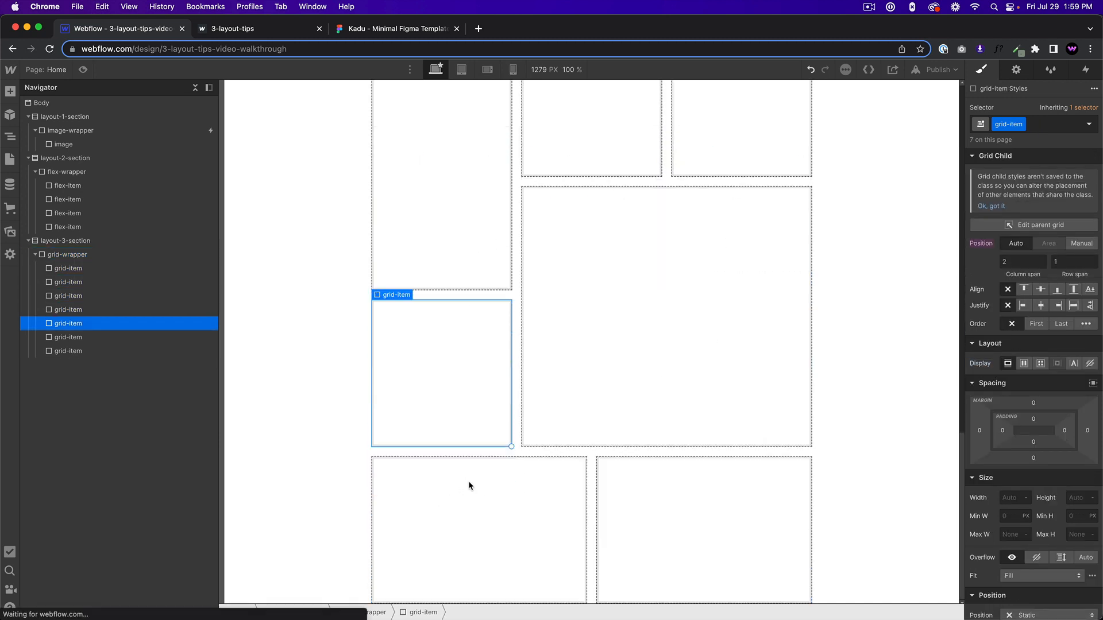
{"action": "left_click", "coordinate": [468, 483]}
{"action": "left_click", "coordinate": [603, 479]}
Try widening the grid-item below the tall first one to a column span of 6, and undo the change.
{"action": "left_click", "coordinate": [498, 432]}
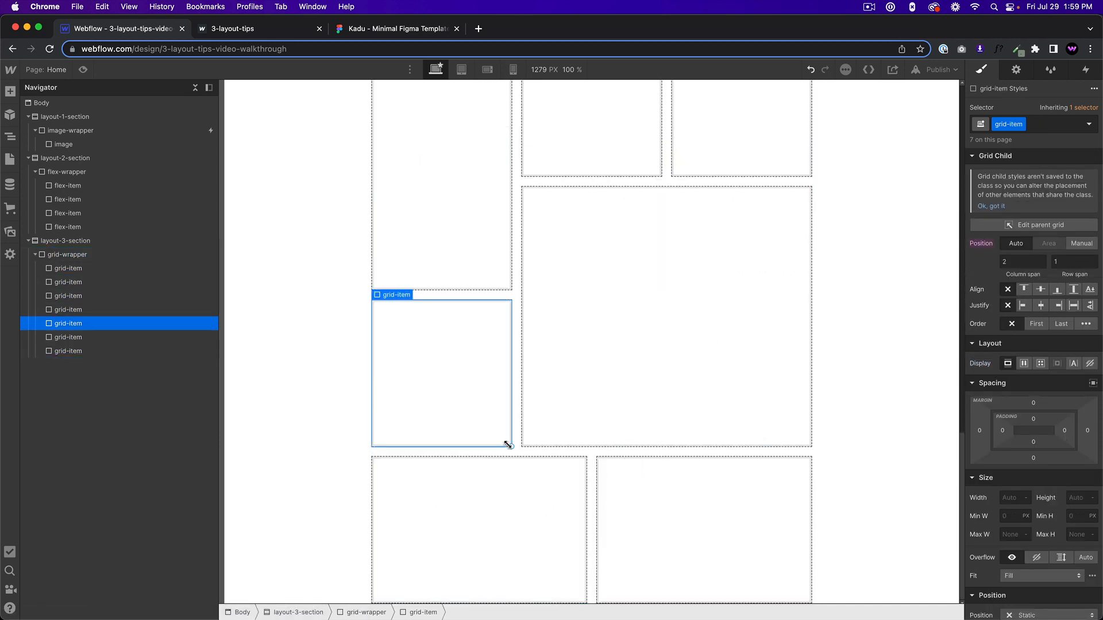
{"action": "left_click_drag", "start_coordinate": [507, 444], "coordinate": [753, 434]}
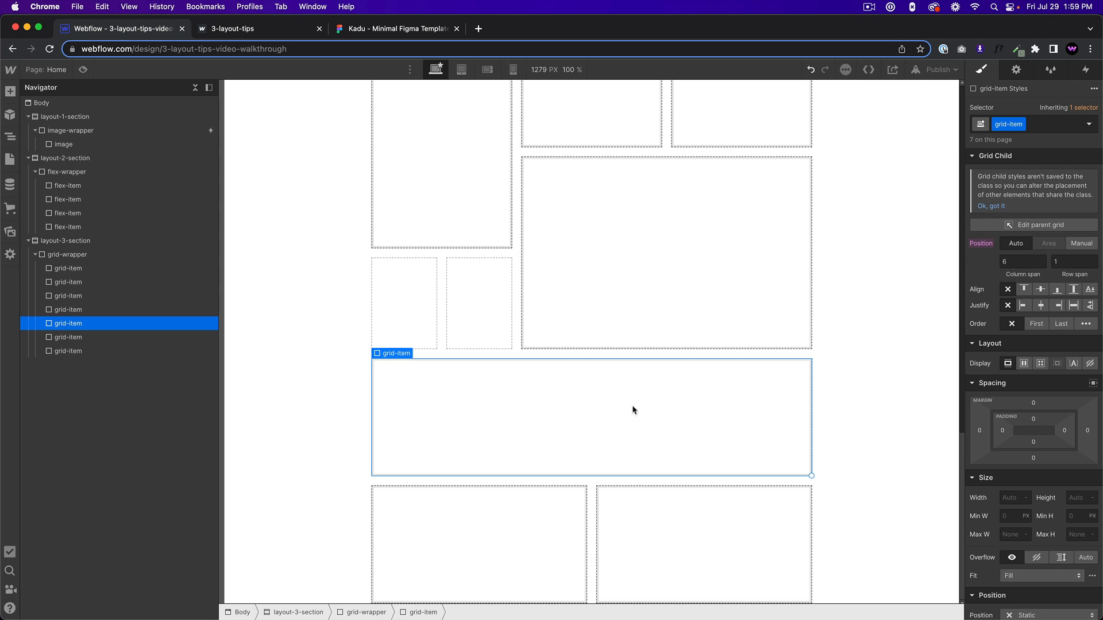
{"action": "key", "text": "super+z"}
{"action": "scroll", "coordinate": [594, 401], "scroll_direction": "up", "scroll_amount": 3}
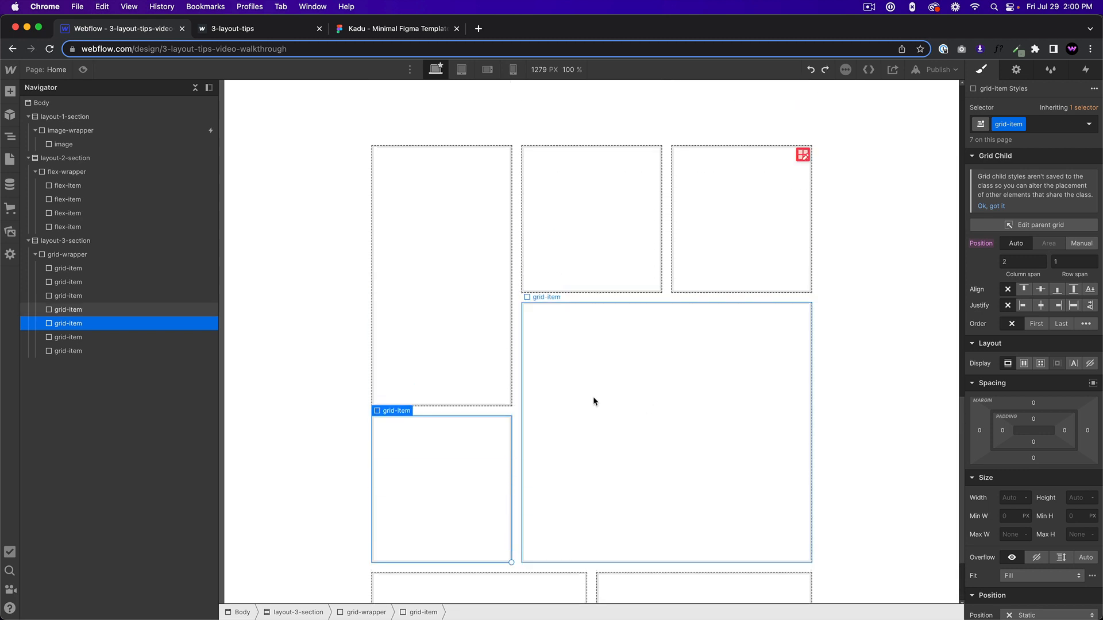
{"action": "scroll", "coordinate": [594, 401], "scroll_direction": "up", "scroll_amount": 2}
{"action": "scroll", "coordinate": [594, 400], "scroll_direction": "down", "scroll_amount": 5}
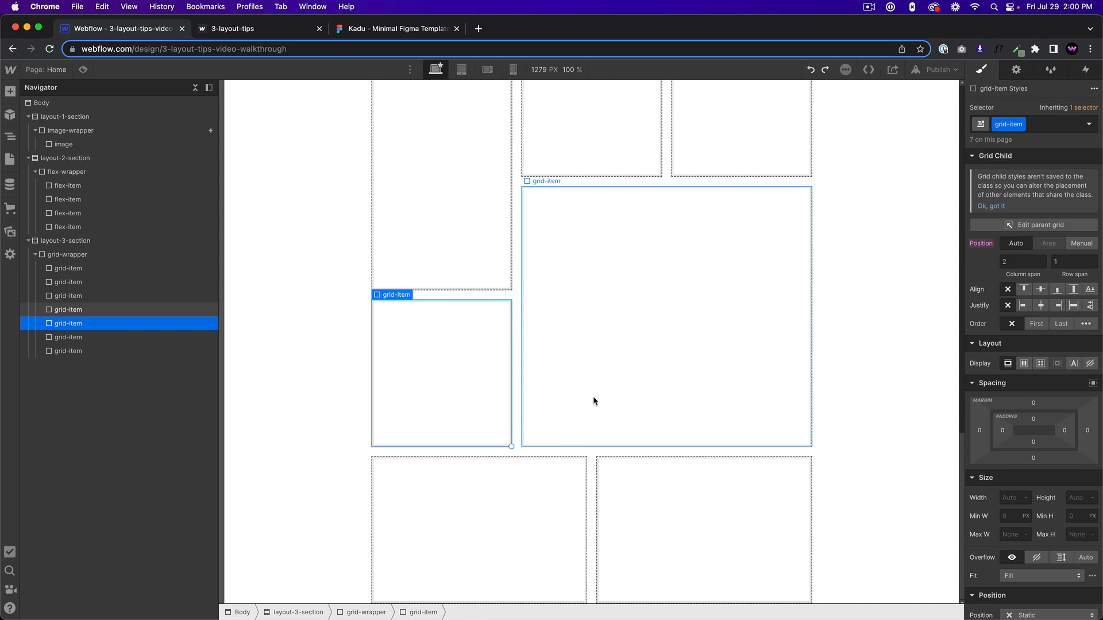
Add the hooded figure with copper goggles as the background image of the grid-item class.
{"action": "left_click", "coordinate": [453, 227]}
{"action": "scroll", "coordinate": [542, 310], "scroll_direction": "up", "scroll_amount": 2}
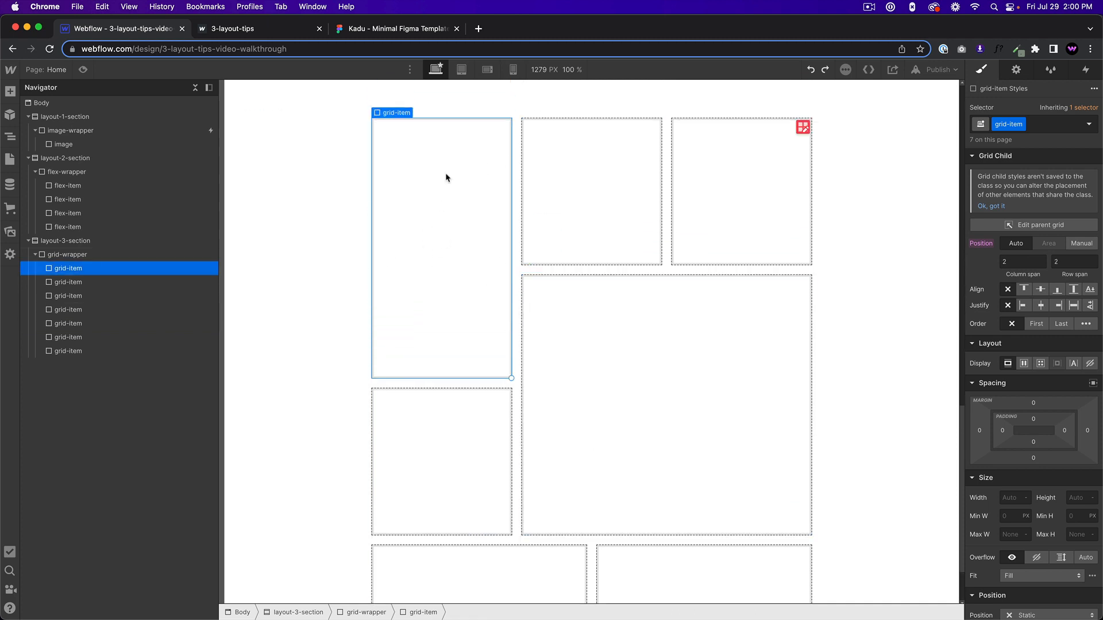
{"action": "scroll", "coordinate": [1018, 391], "scroll_direction": "down", "scroll_amount": 10}
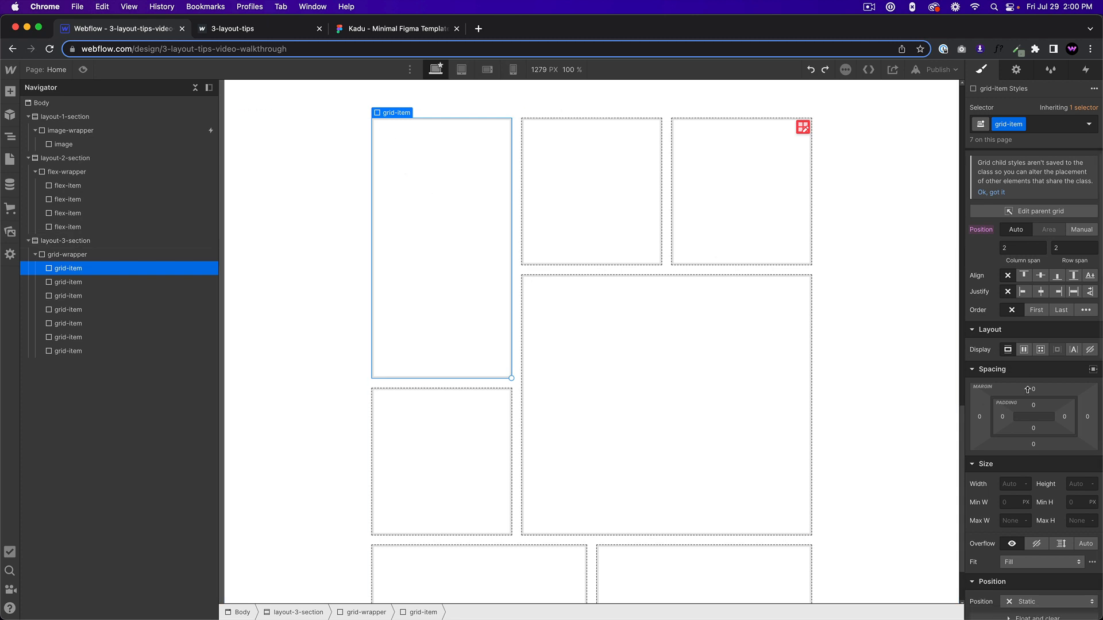
{"action": "scroll", "coordinate": [1019, 392], "scroll_direction": "up", "scroll_amount": 5}
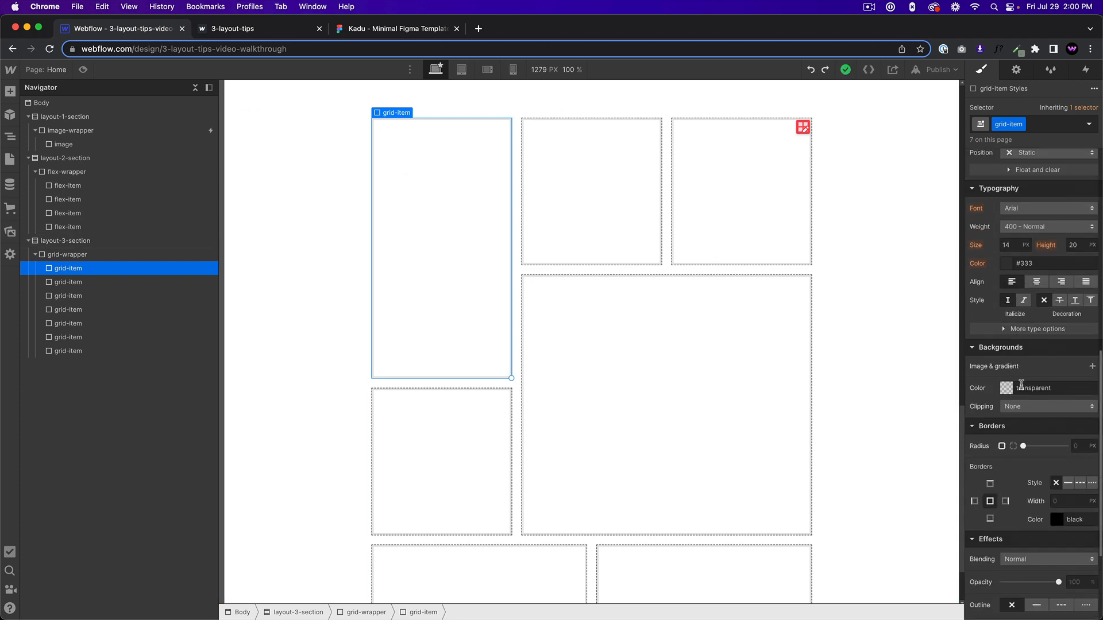
{"action": "left_click", "coordinate": [1092, 368]}
{"action": "left_click", "coordinate": [1032, 457]}
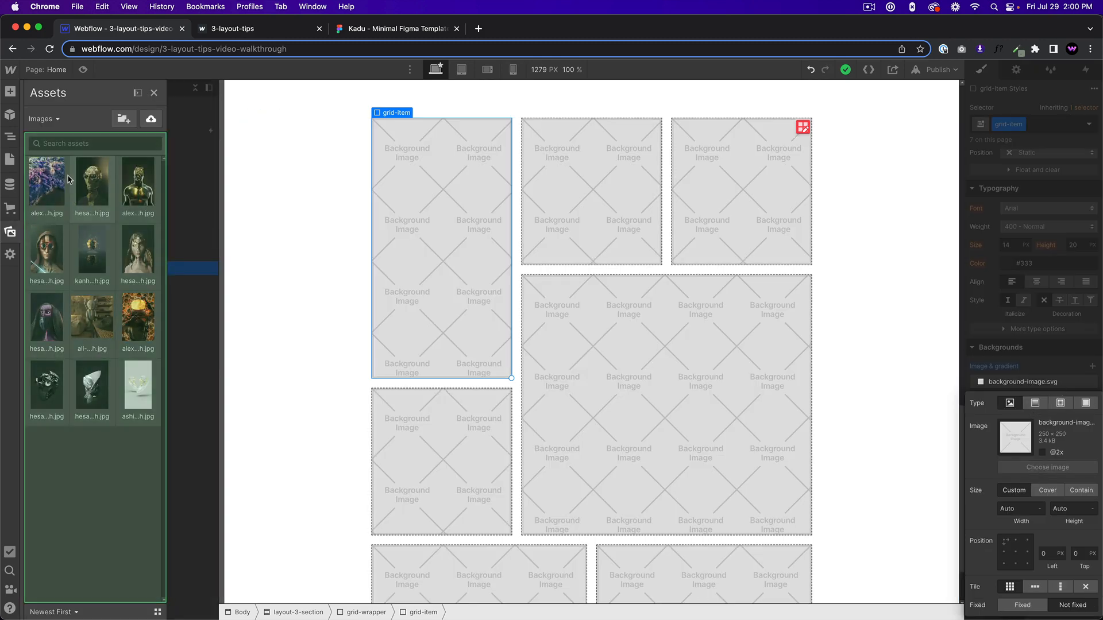
{"action": "left_click", "coordinate": [49, 253]}
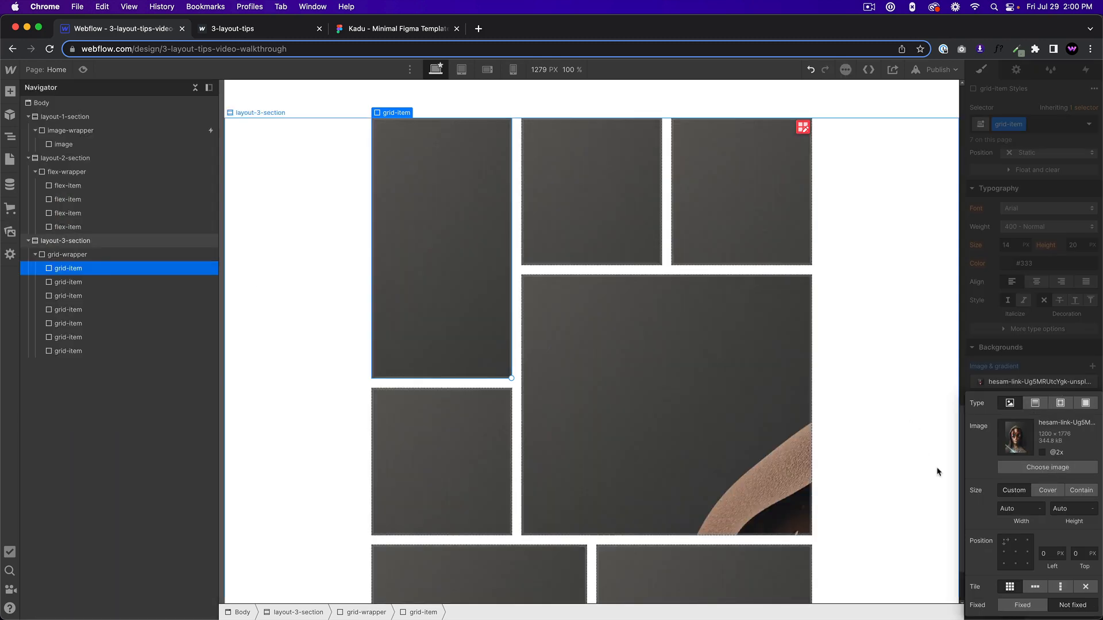
Set the grid-item background image to Cover, centred at 50% left and 50% top, without tiling.
{"action": "left_click", "coordinate": [1048, 492]}
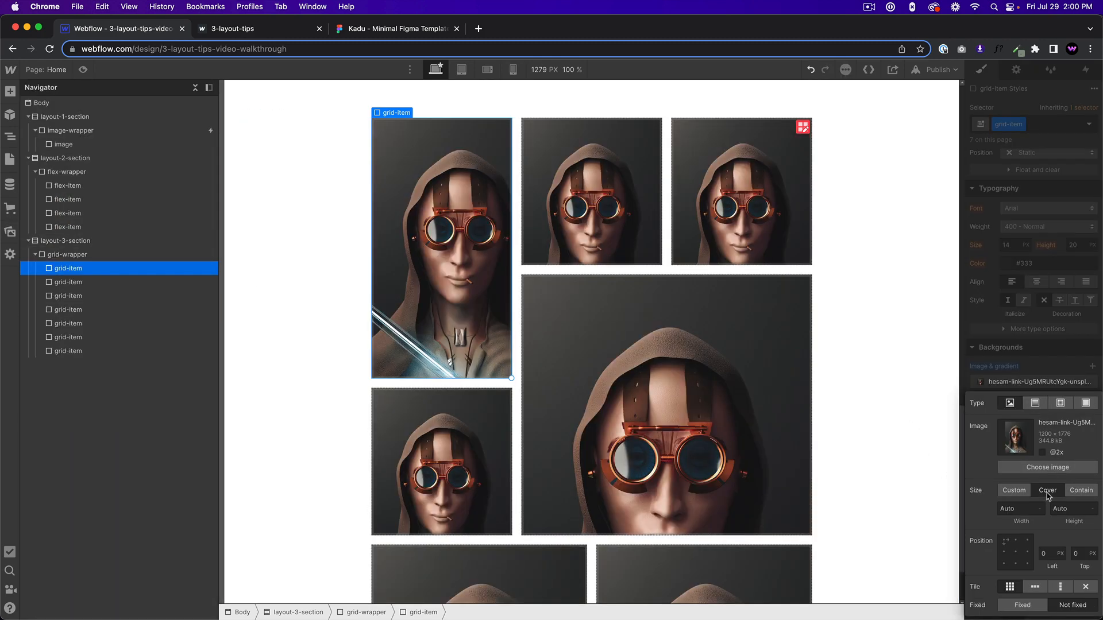
{"action": "left_click", "coordinate": [1015, 552]}
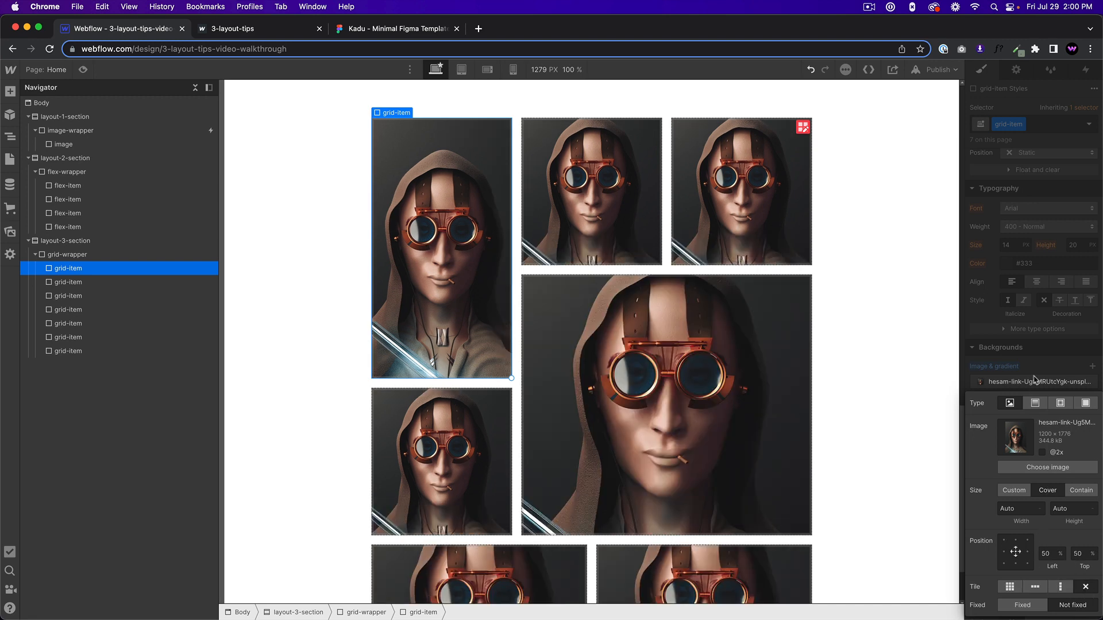
{"action": "left_click", "coordinate": [1039, 356]}
Give the second grid-item a combo class 2 and replace its background with the gold robot head image.
{"action": "left_click", "coordinate": [598, 190]}
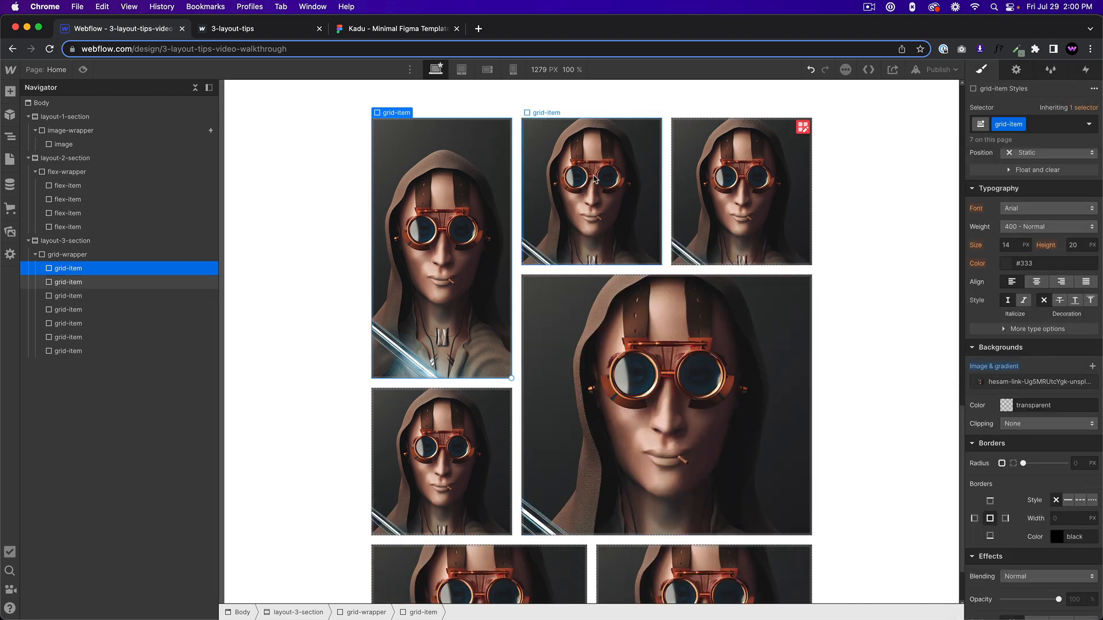
{"action": "left_click", "coordinate": [1045, 128]}
{"action": "type", "text": "2"}
{"action": "key", "text": "Return"}
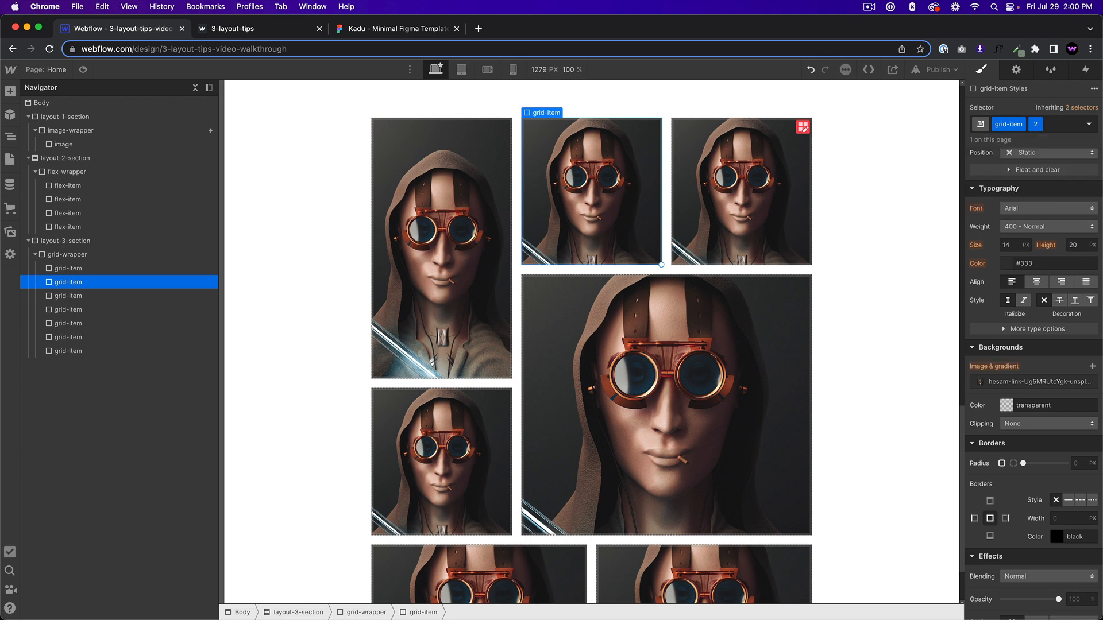
{"action": "left_click", "coordinate": [1034, 382]}
{"action": "left_click", "coordinate": [1046, 467]}
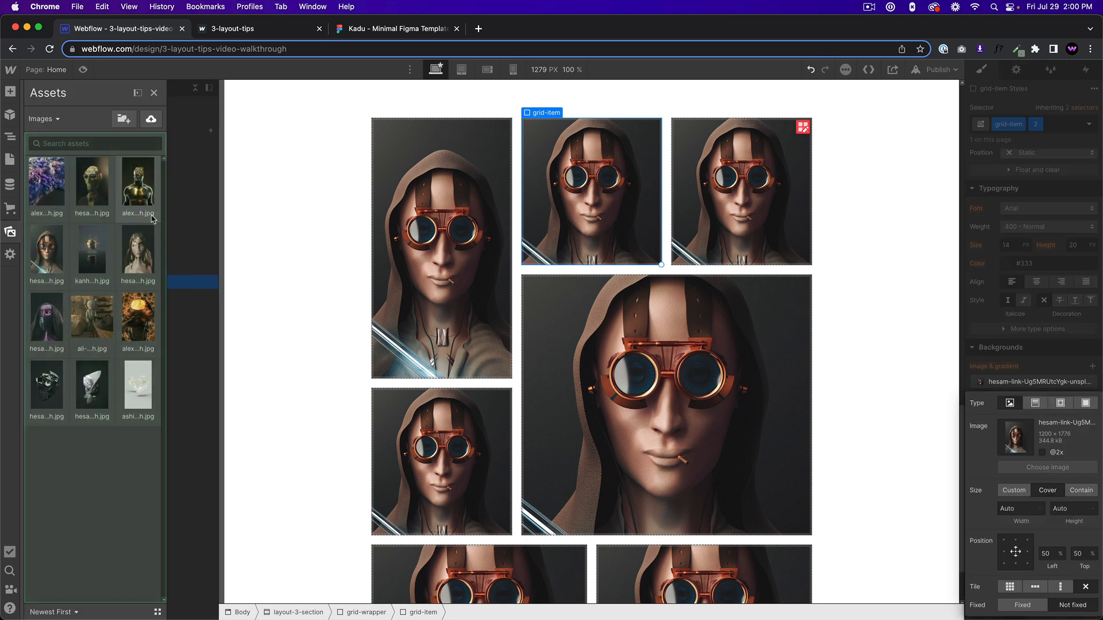
{"action": "left_click", "coordinate": [95, 183]}
Give the third grid-item a combo class 3 and replace its background with the purple masked, hooded figure.
{"action": "left_click", "coordinate": [788, 220]}
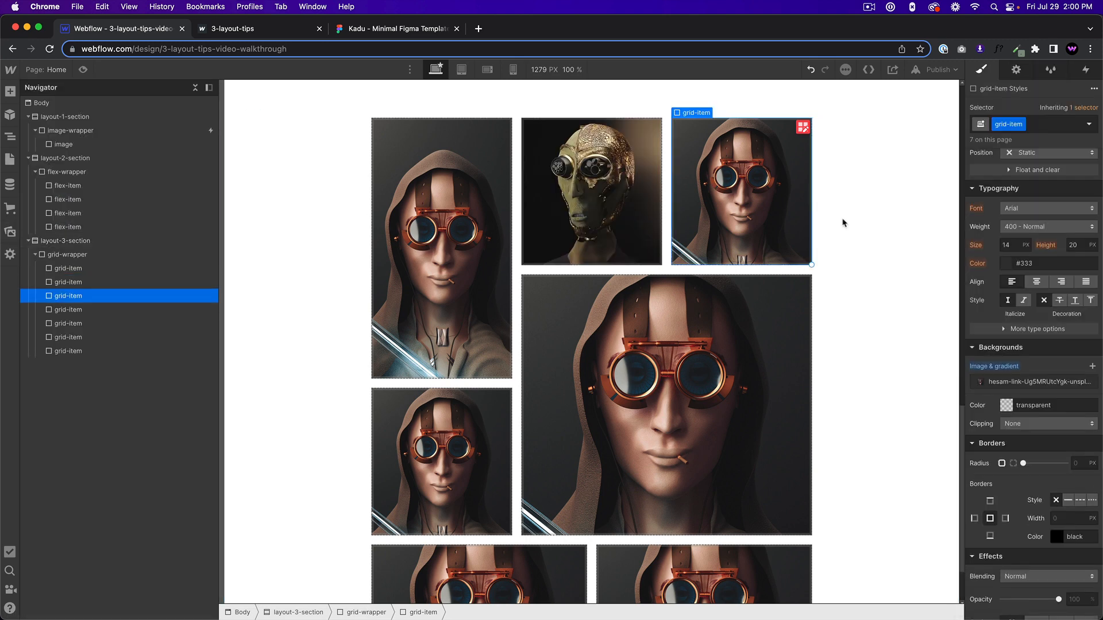
{"action": "left_click", "coordinate": [1026, 383]}
{"action": "left_click", "coordinate": [1026, 381]}
{"action": "left_click", "coordinate": [1038, 124]}
{"action": "type", "text": "2"}
{"action": "key", "text": "Return"}
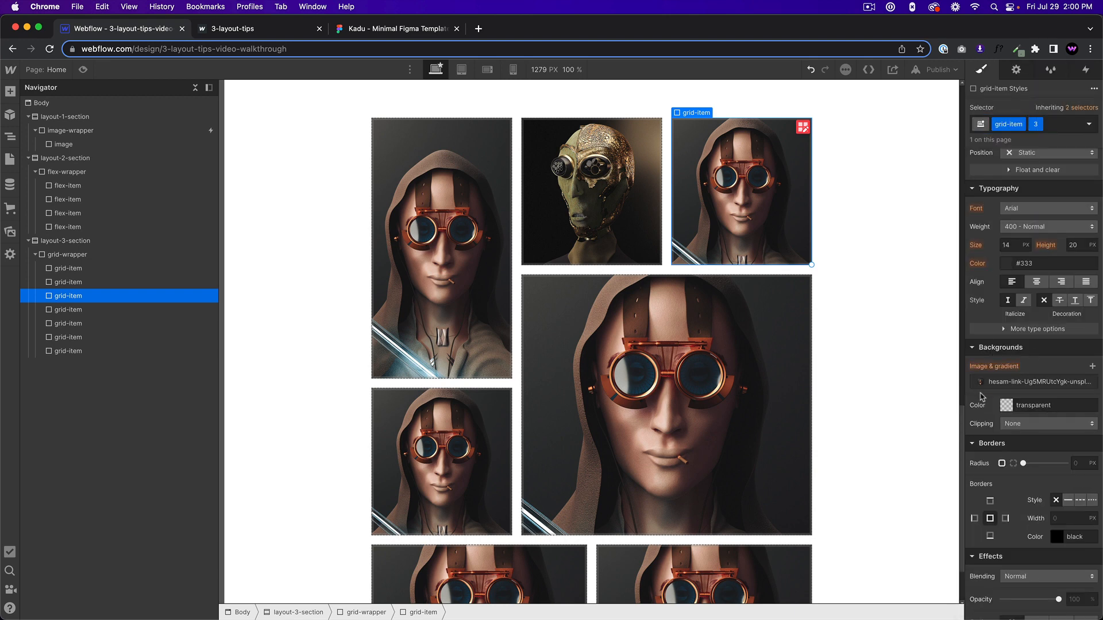
{"action": "left_click", "coordinate": [1011, 382]}
{"action": "left_click", "coordinate": [1047, 467]}
{"action": "left_click", "coordinate": [138, 249]}
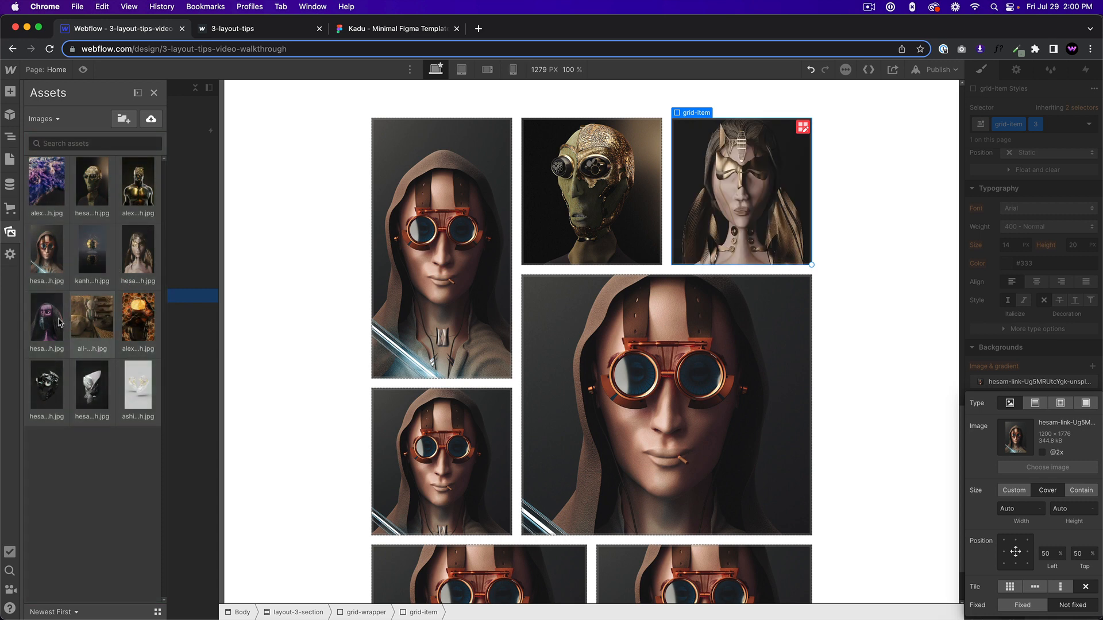
{"action": "left_click", "coordinate": [60, 322]}
Give the grid-item below the tall first one a combo class 4 and the toy figure in a brown room as background.
{"action": "left_click", "coordinate": [421, 448]}
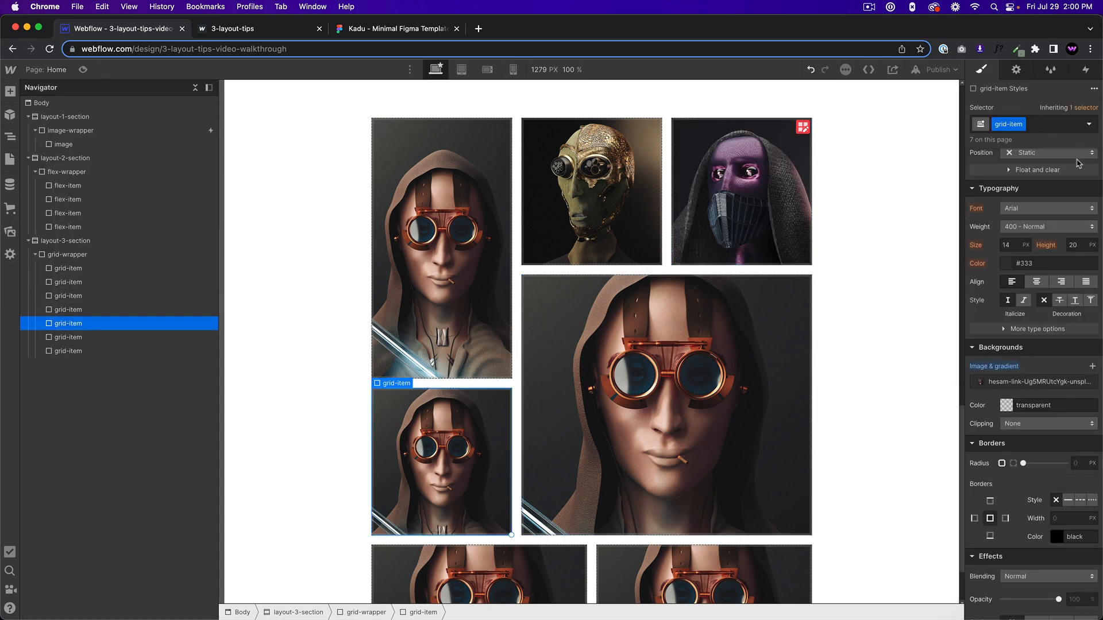
{"action": "left_click", "coordinate": [1059, 127]}
{"action": "type", "text": "4"}
{"action": "key", "text": "Return"}
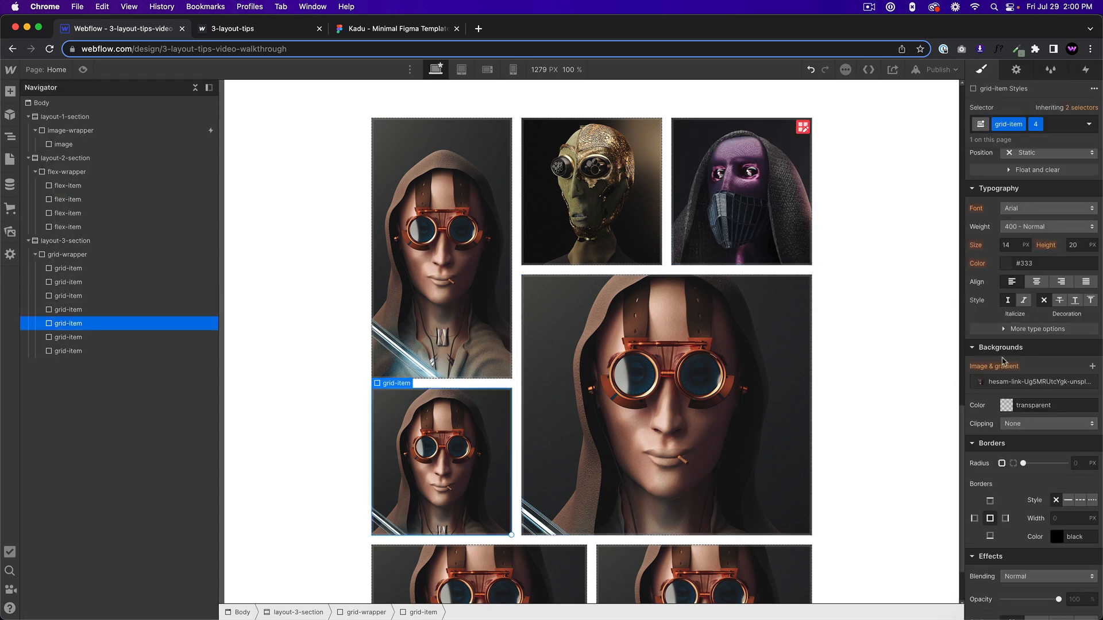
{"action": "left_click", "coordinate": [1034, 381]}
{"action": "left_click", "coordinate": [1047, 467]}
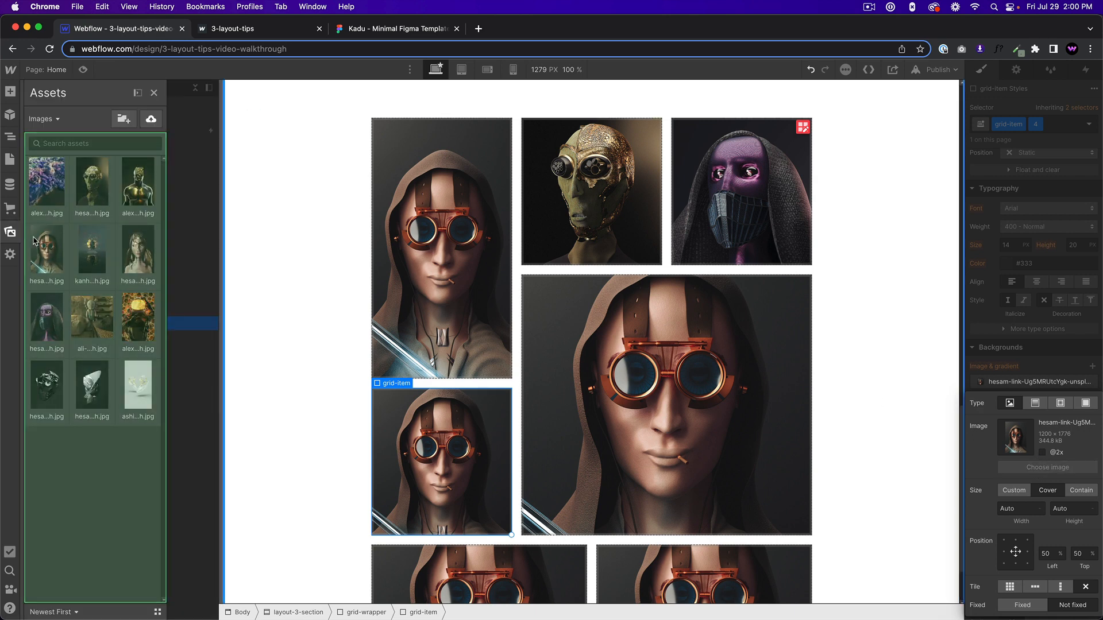
{"action": "left_click", "coordinate": [93, 330]}
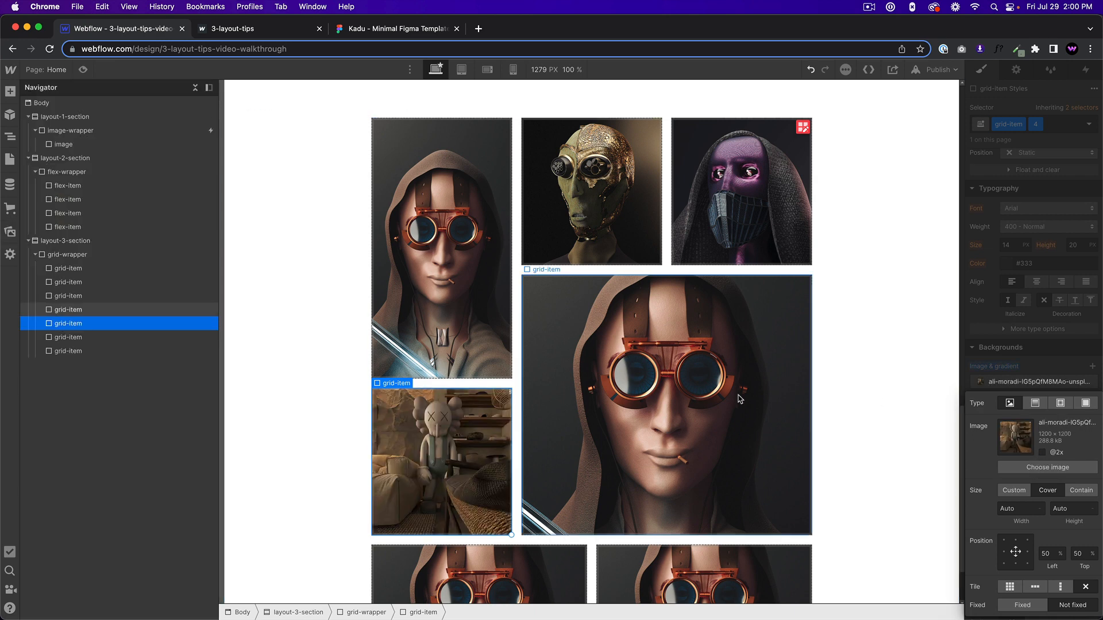
Give the large four-column grid-item a combo class 5 and replace its background with the black mechanical head image.
{"action": "left_click", "coordinate": [740, 399]}
{"action": "left_click", "coordinate": [1034, 381]}
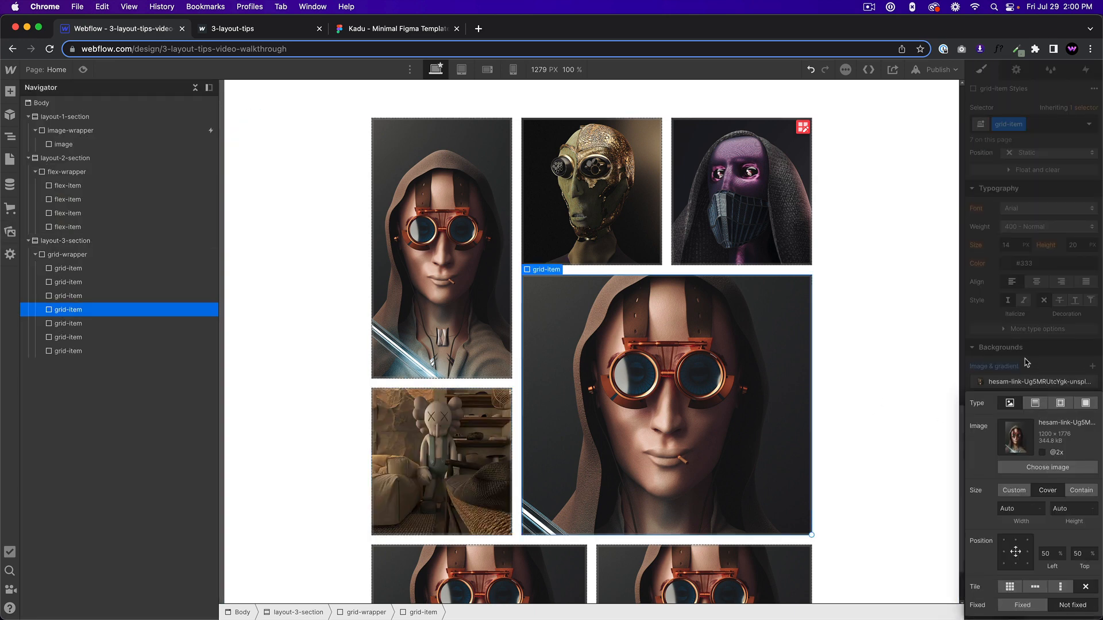
{"action": "left_click", "coordinate": [1033, 230]}
{"action": "left_click", "coordinate": [1042, 123]}
{"action": "type", "text": "5"}
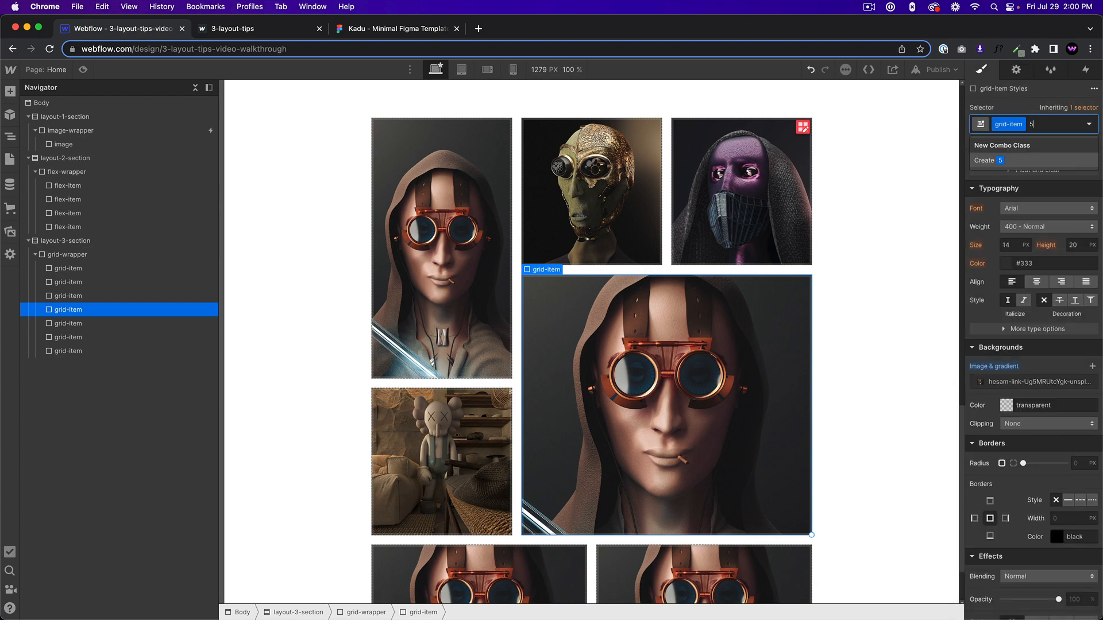
{"action": "key", "text": "Return"}
{"action": "left_click", "coordinate": [1008, 384]}
{"action": "left_click", "coordinate": [1047, 467]}
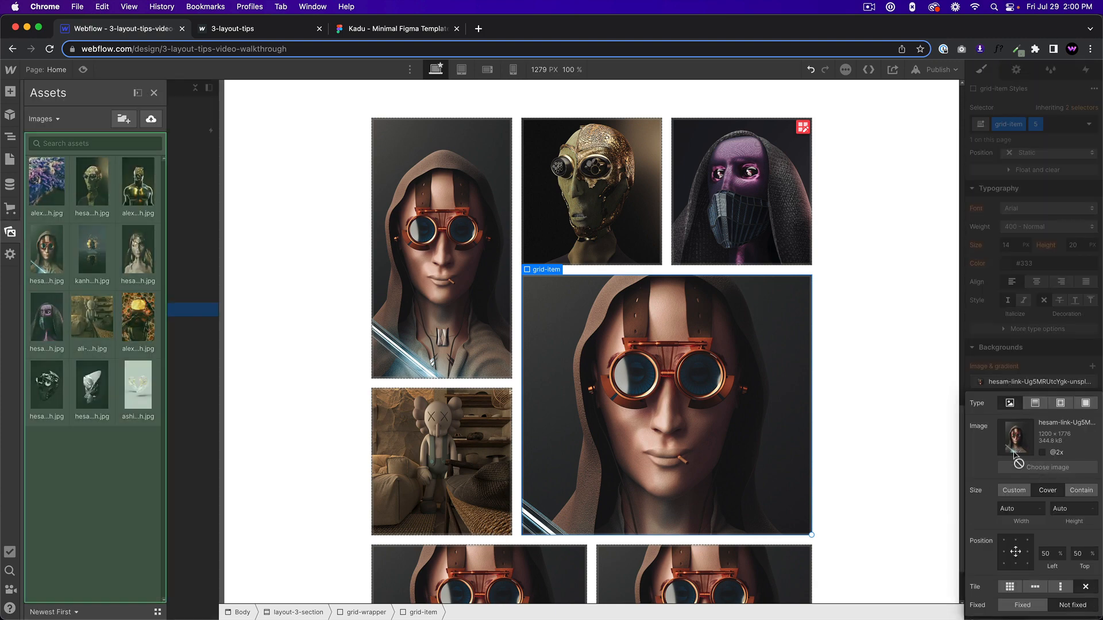
{"action": "left_click", "coordinate": [92, 316]}
{"action": "left_click", "coordinate": [49, 382]}
Give the first grid-item in the last row a combo class 6 and the pale figure with the gold mask as background.
{"action": "scroll", "coordinate": [569, 381], "scroll_direction": "down", "scroll_amount": 2}
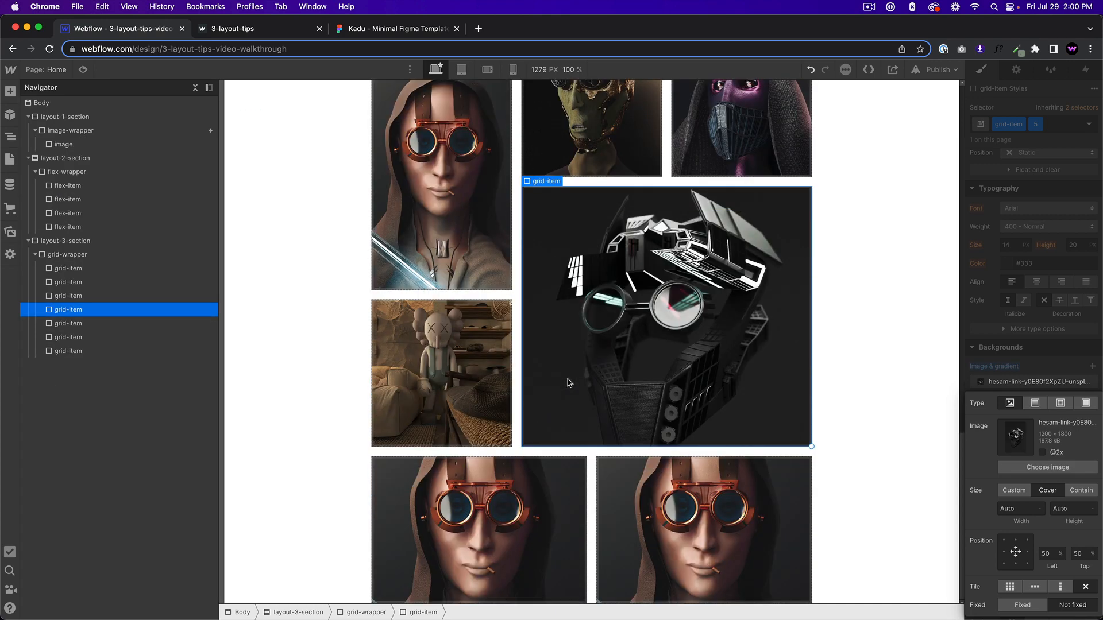
{"action": "left_click", "coordinate": [484, 483]}
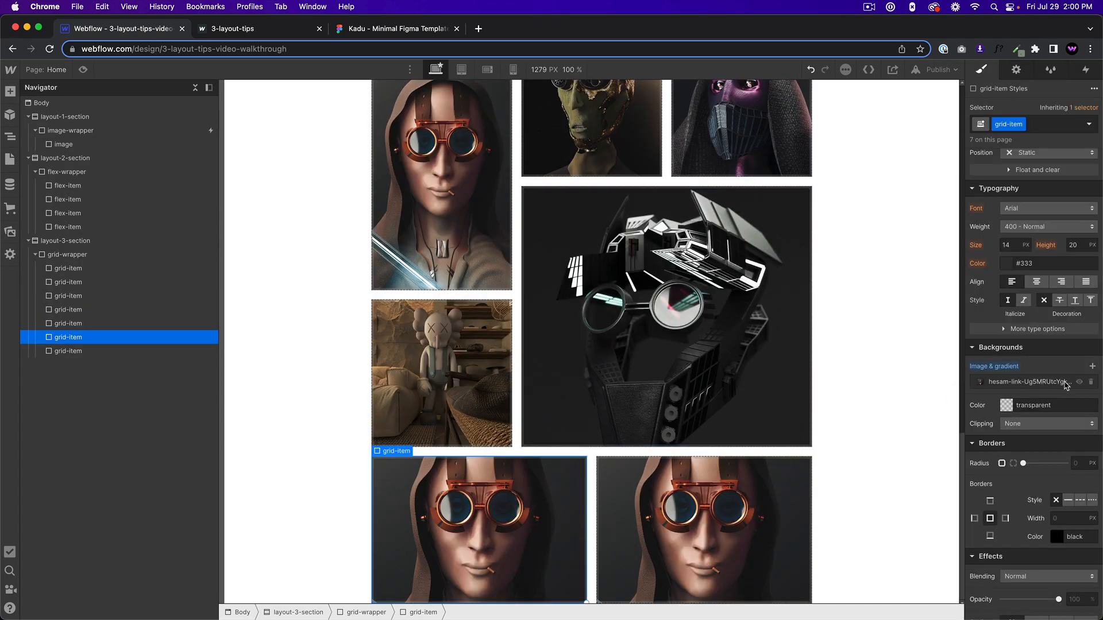
{"action": "left_click", "coordinate": [1052, 125]}
{"action": "type", "text": "6"}
{"action": "key", "text": "Return"}
{"action": "left_click", "coordinate": [1028, 382]}
{"action": "left_click", "coordinate": [1047, 467]}
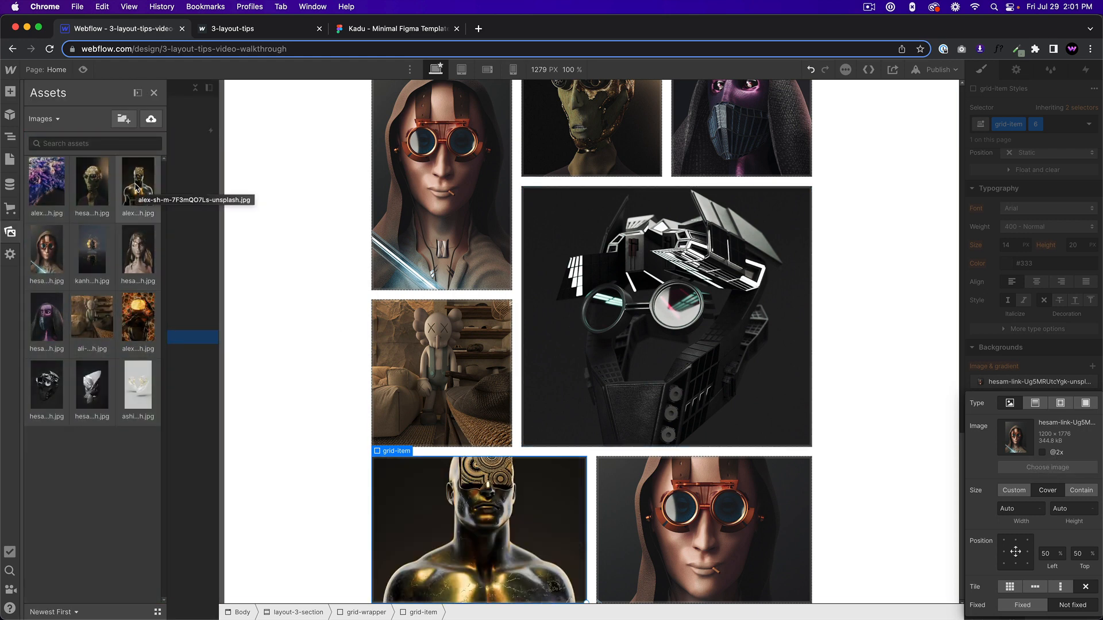
{"action": "left_click", "coordinate": [138, 259]}
Give the final grid-item a combo class 7 and replace its background with the black-and-gold statue image.
{"action": "left_click", "coordinate": [658, 522]}
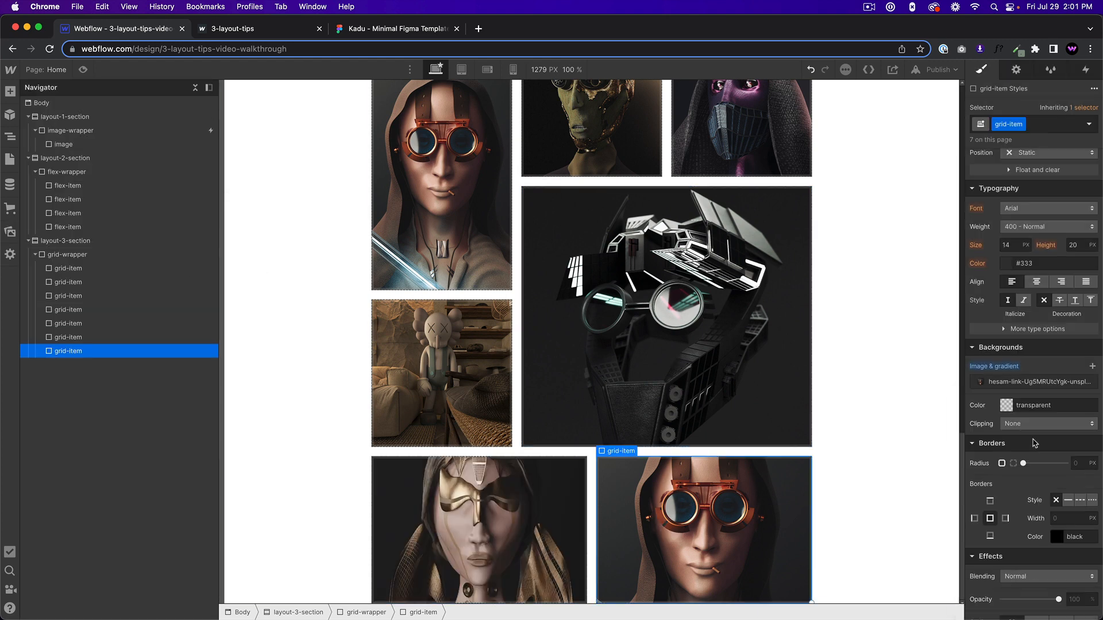
{"action": "left_click", "coordinate": [1043, 124]}
{"action": "type", "text": "7"}
{"action": "key", "text": "Return"}
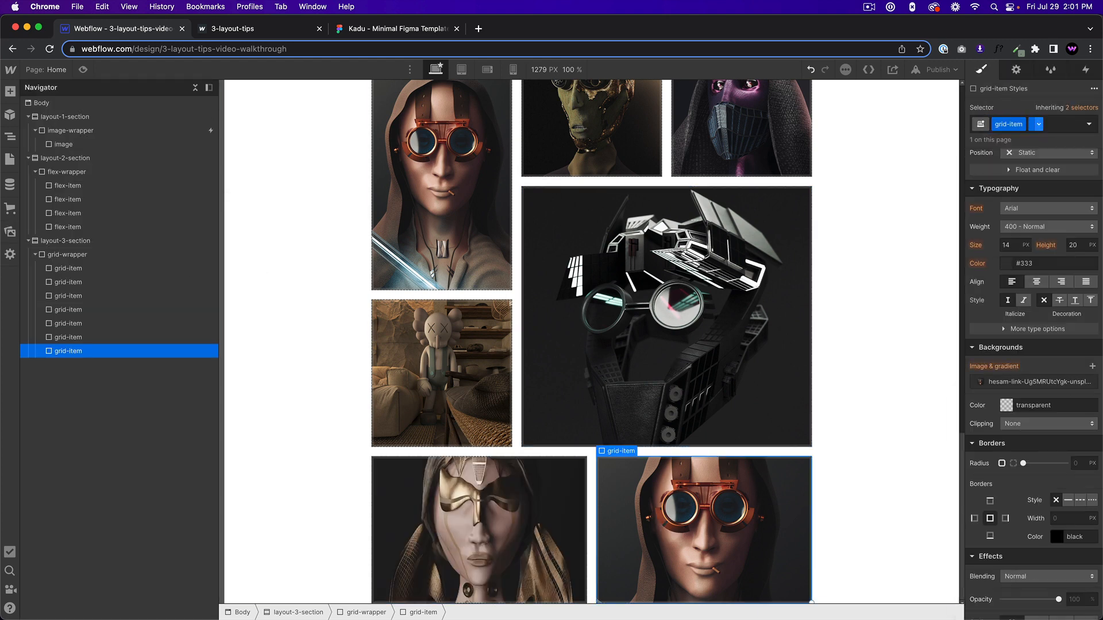
{"action": "left_click", "coordinate": [1034, 381]}
{"action": "left_click", "coordinate": [1041, 466]}
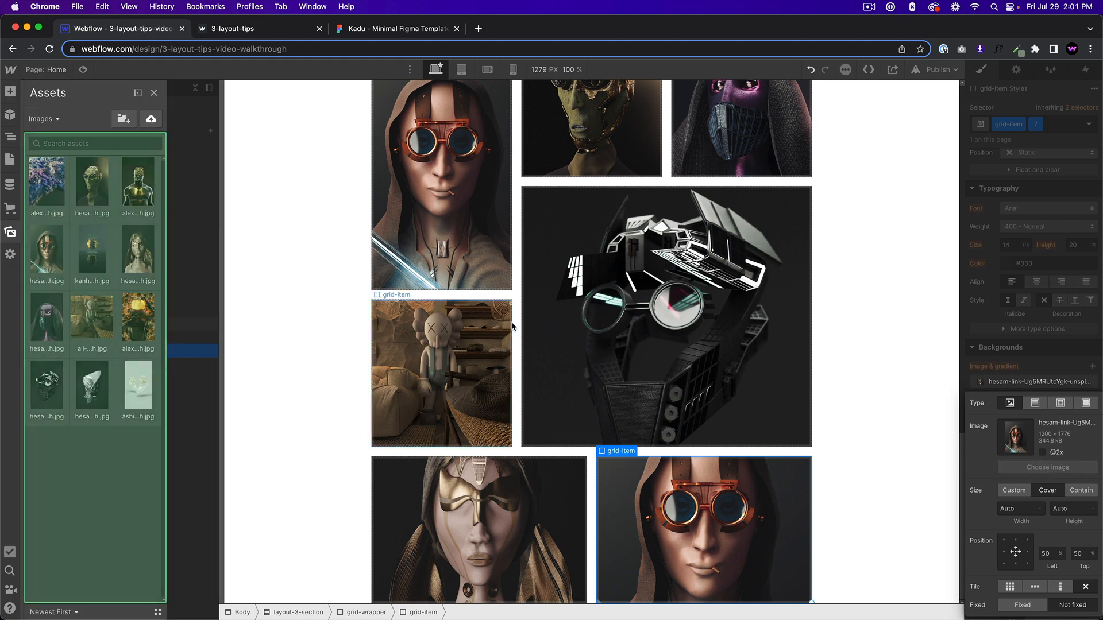
{"action": "left_click", "coordinate": [136, 342]}
{"action": "left_click", "coordinate": [128, 186]}
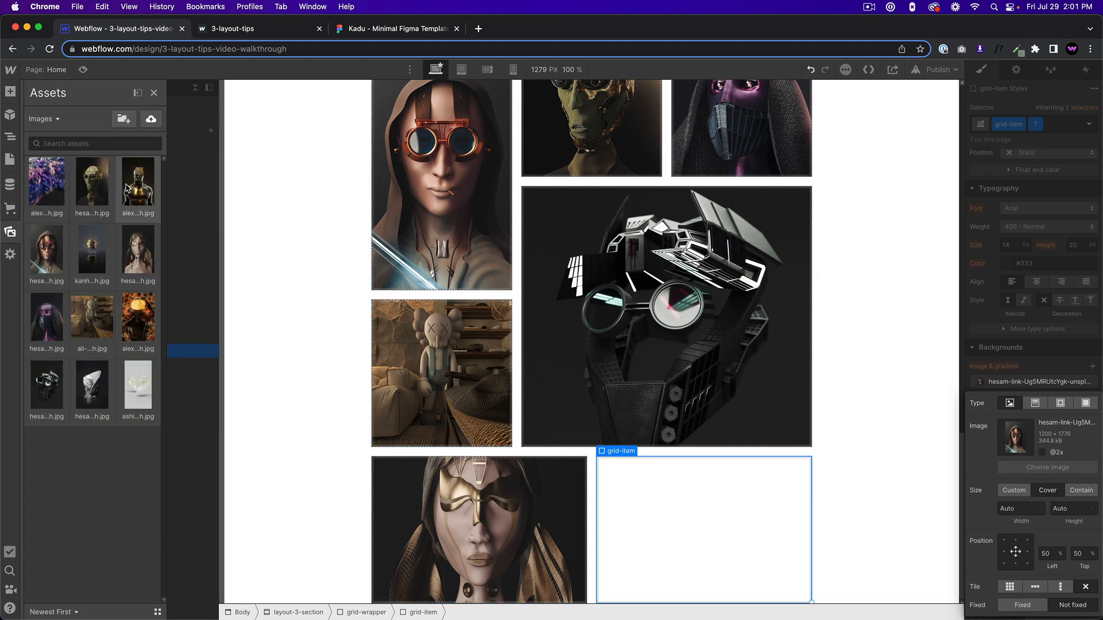
{"action": "left_click", "coordinate": [1040, 467]}
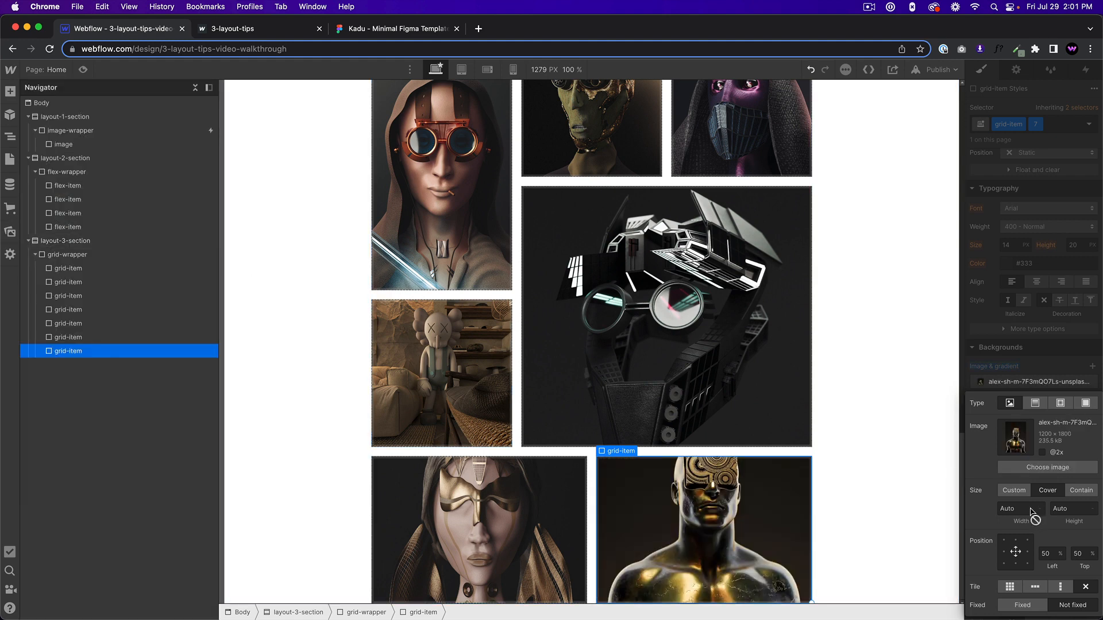
Center the background image of the final grid-item and close its image settings.
{"action": "left_click", "coordinate": [1016, 540]}
{"action": "left_click", "coordinate": [1015, 553]}
{"action": "left_click", "coordinate": [1024, 368]}
{"action": "scroll", "coordinate": [586, 397], "scroll_direction": "up", "scroll_amount": 3}
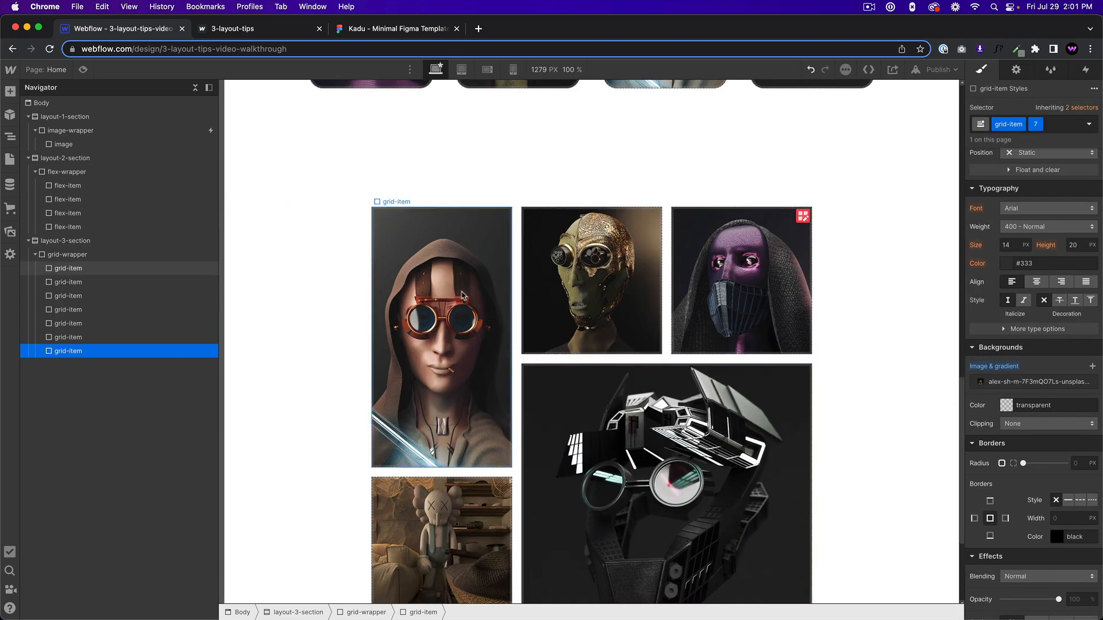
Round the corners of all the grid-items by setting the grid-item class's border radius to 24 px.
{"action": "left_click", "coordinate": [442, 270]}
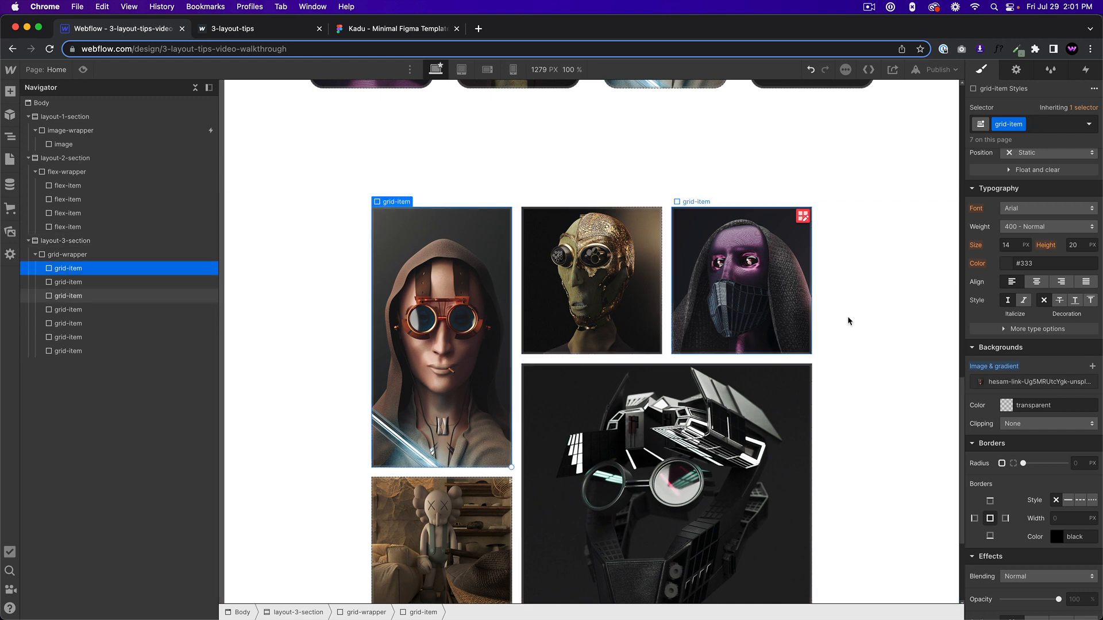
{"action": "scroll", "coordinate": [471, 321], "scroll_direction": "down", "scroll_amount": 3}
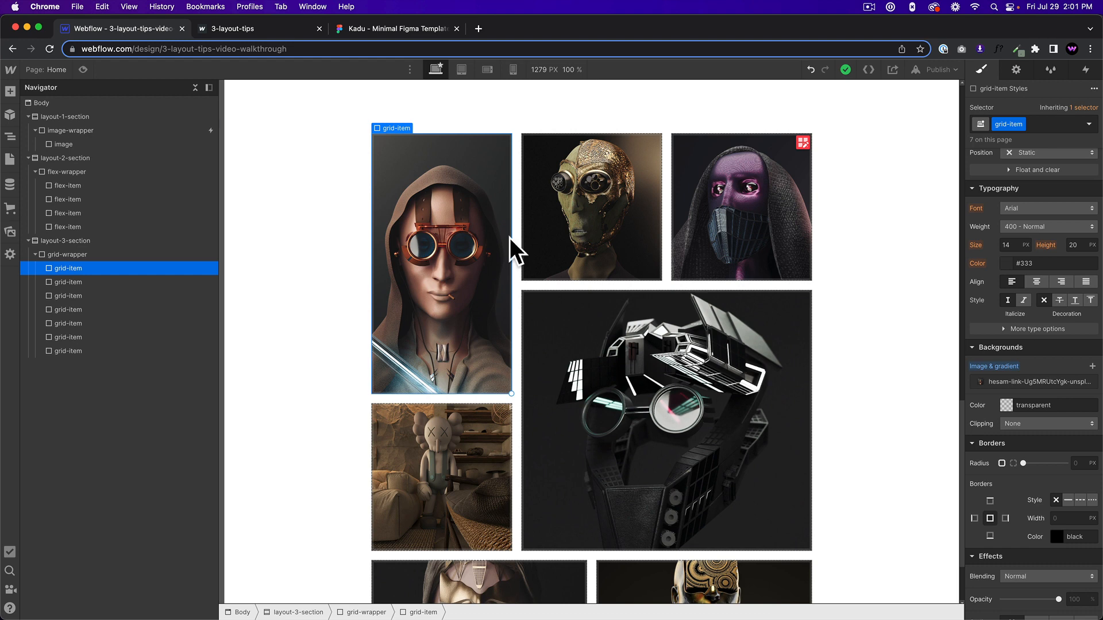
{"action": "scroll", "coordinate": [1027, 409], "scroll_direction": "down", "scroll_amount": 1}
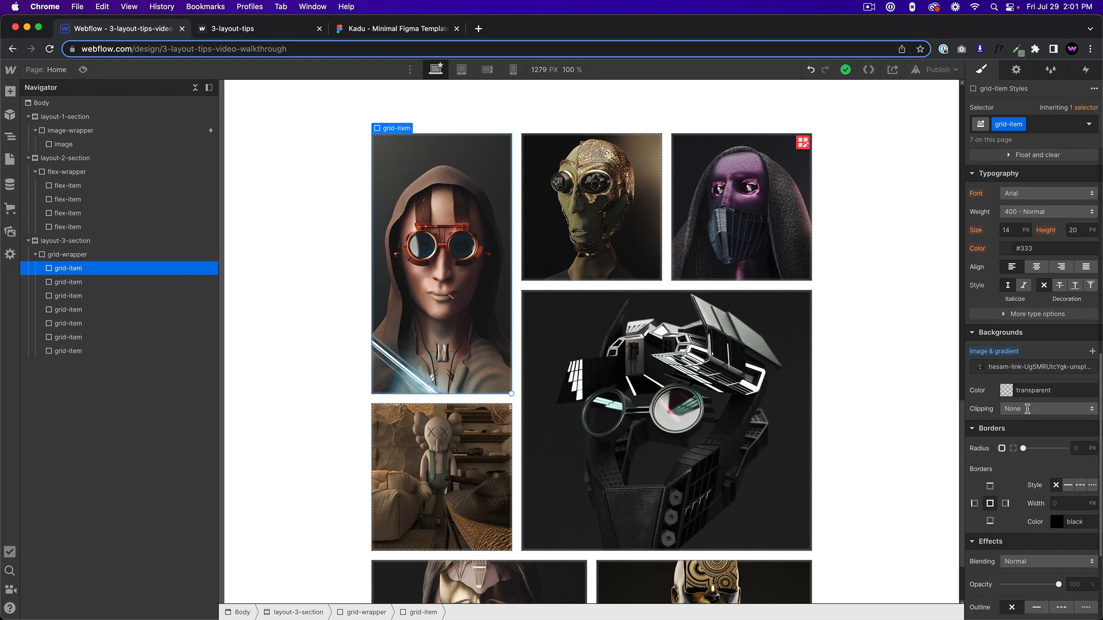
{"action": "left_click", "coordinate": [1082, 447]}
{"action": "type", "text": "24"}
{"action": "key", "text": "Return"}
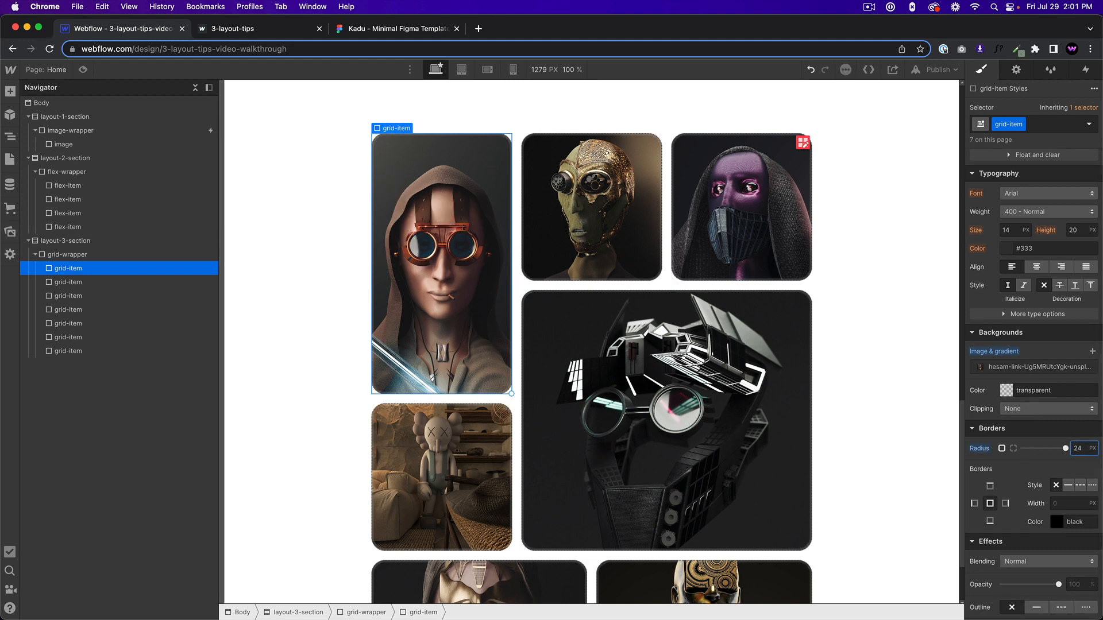
Preview the third section to check the image grid with its rounded corners, and return to the designer.
{"action": "left_click", "coordinate": [891, 395]}
{"action": "scroll", "coordinate": [884, 405], "scroll_direction": "down", "scroll_amount": 2}
{"action": "scroll", "coordinate": [884, 404], "scroll_direction": "up", "scroll_amount": 5}
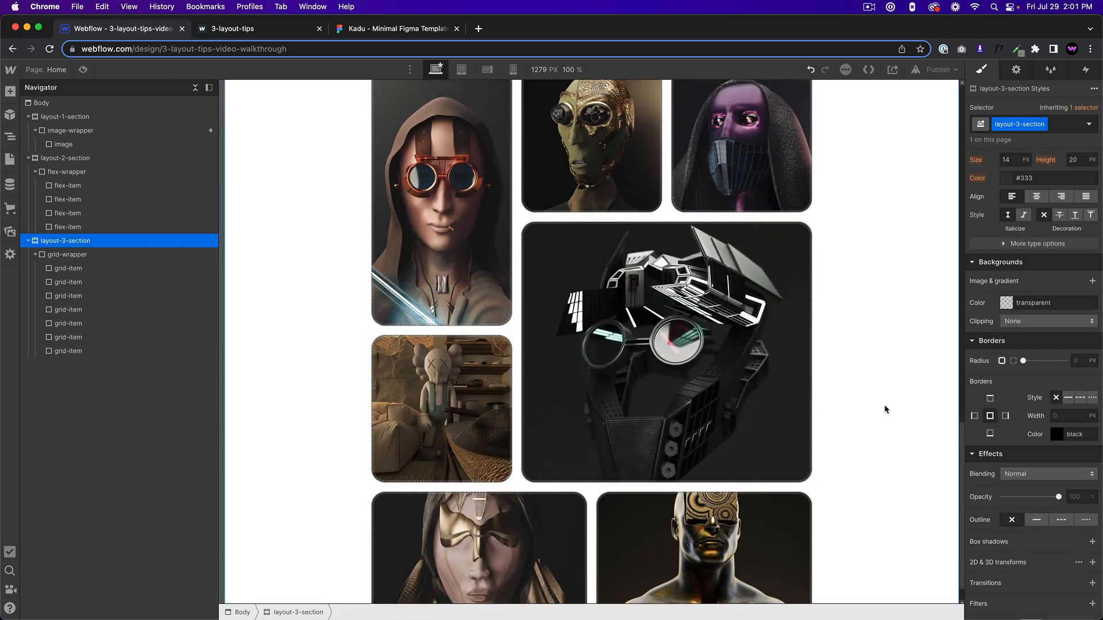
{"action": "left_click", "coordinate": [83, 70]}
{"action": "scroll", "coordinate": [556, 371], "scroll_direction": "down", "scroll_amount": 5}
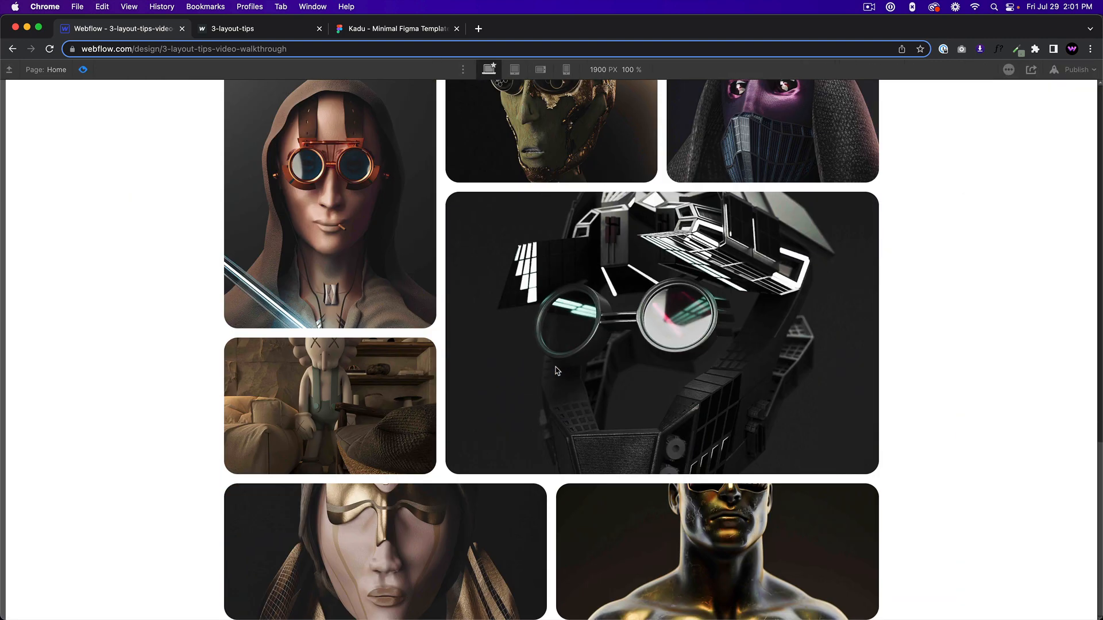
{"action": "scroll", "coordinate": [556, 371], "scroll_direction": "up", "scroll_amount": 2}
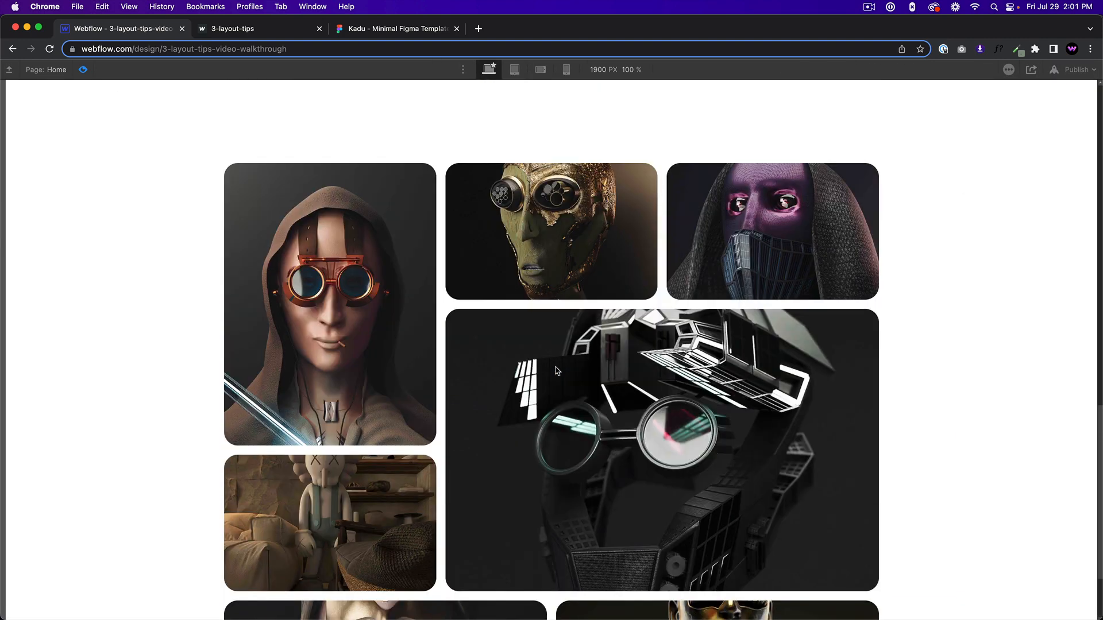
{"action": "left_click", "coordinate": [82, 70]}
Set the grid-wrapper's width to 80% and its height to 2000 px, and check the enlarged grid in preview.
{"action": "left_click", "coordinate": [516, 379]}
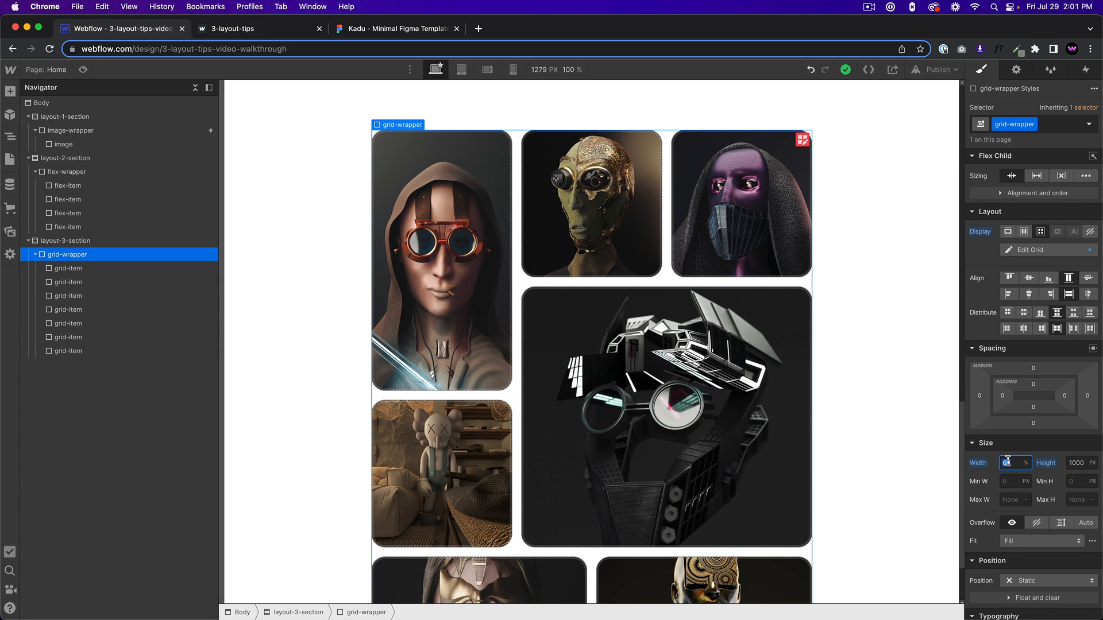
{"action": "type", "text": "80"}
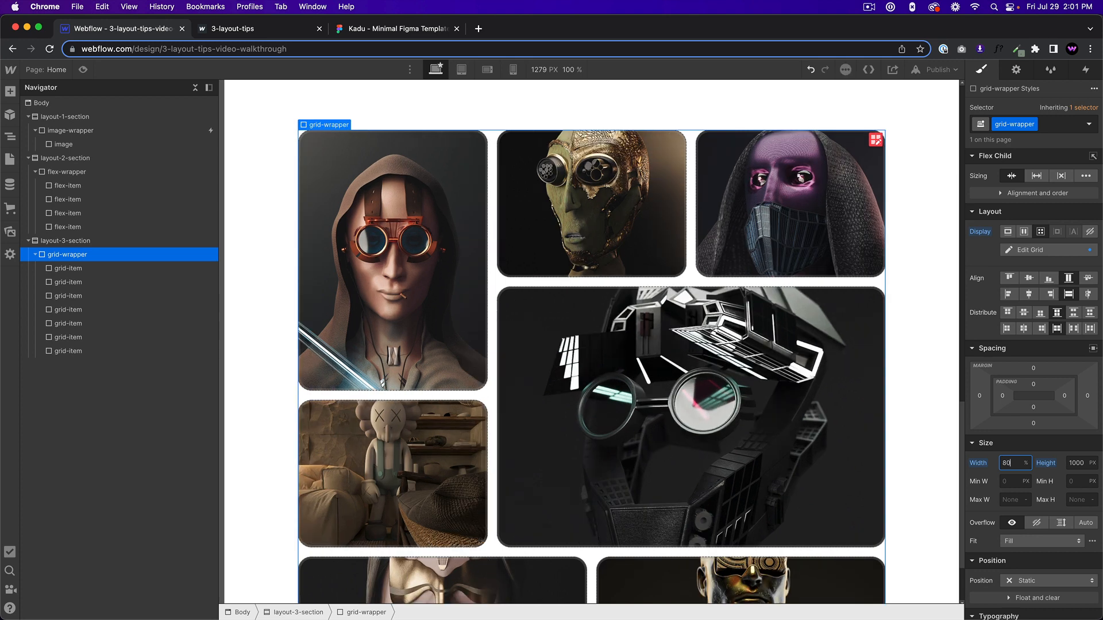
{"action": "left_click", "coordinate": [1083, 464]}
{"action": "key", "text": "Return"}
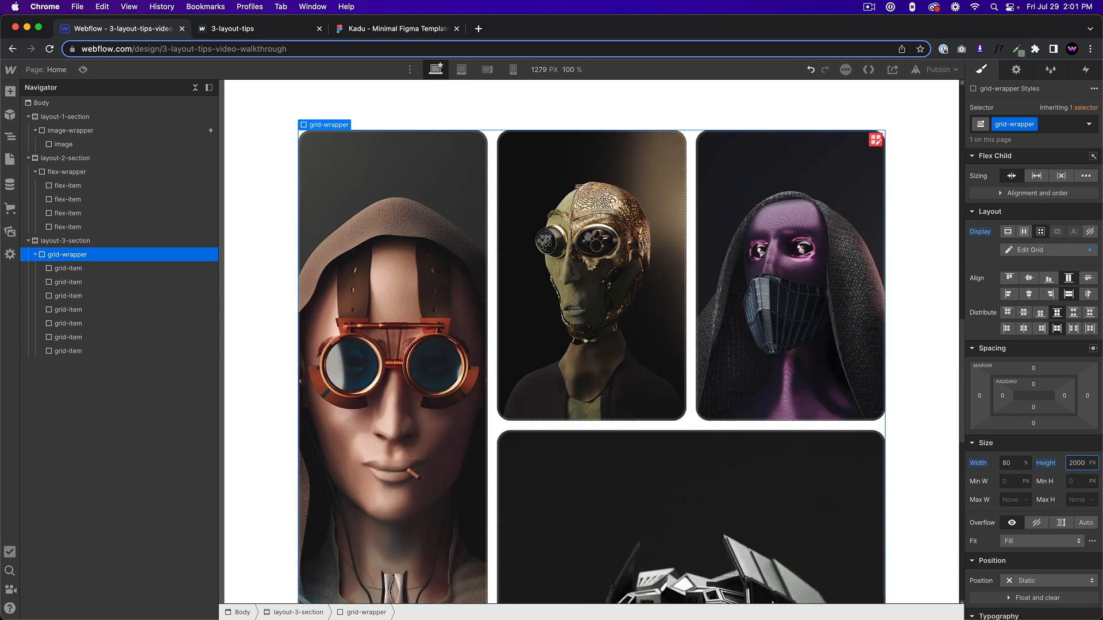
{"action": "left_click", "coordinate": [83, 70]}
{"action": "scroll", "coordinate": [466, 265], "scroll_direction": "down", "scroll_amount": 10}
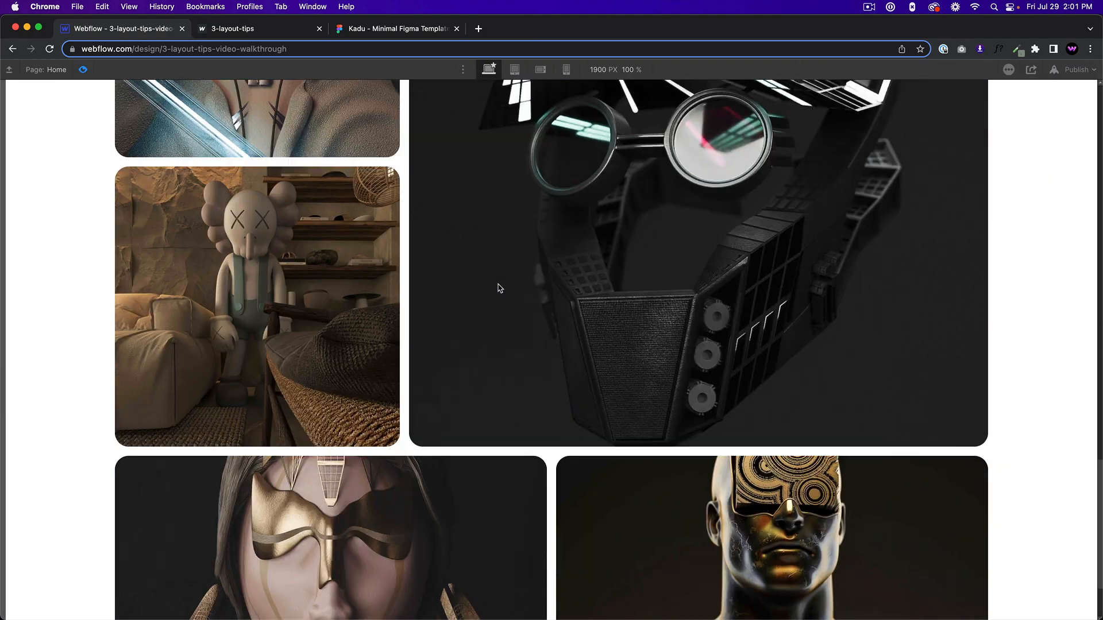
{"action": "scroll", "coordinate": [501, 309], "scroll_direction": "up", "scroll_amount": 10}
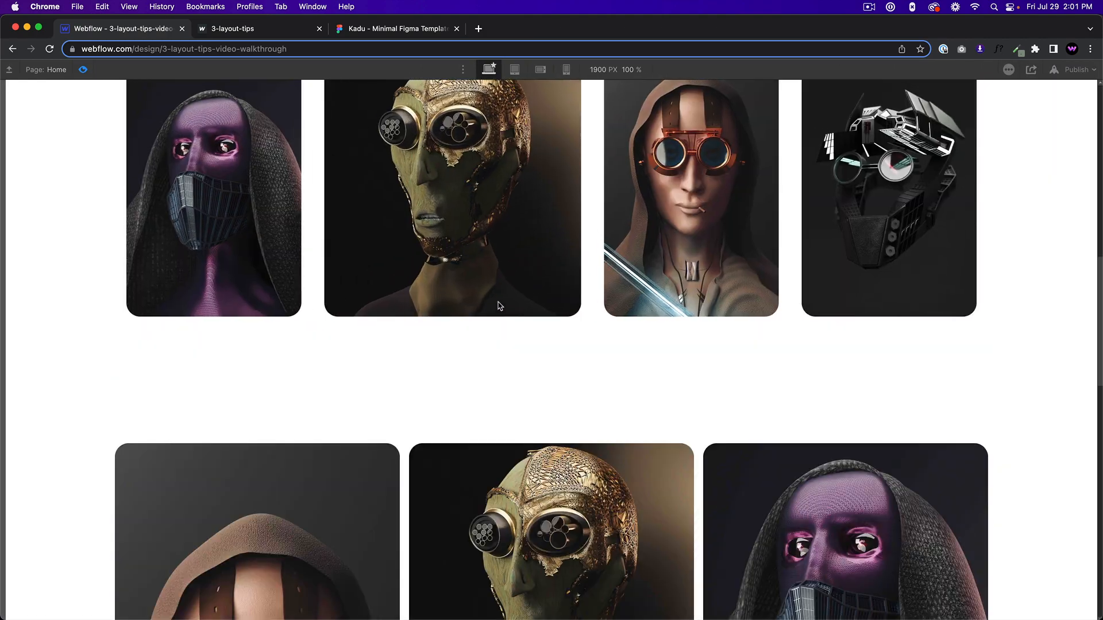
{"action": "key", "text": "super+shift+p"}
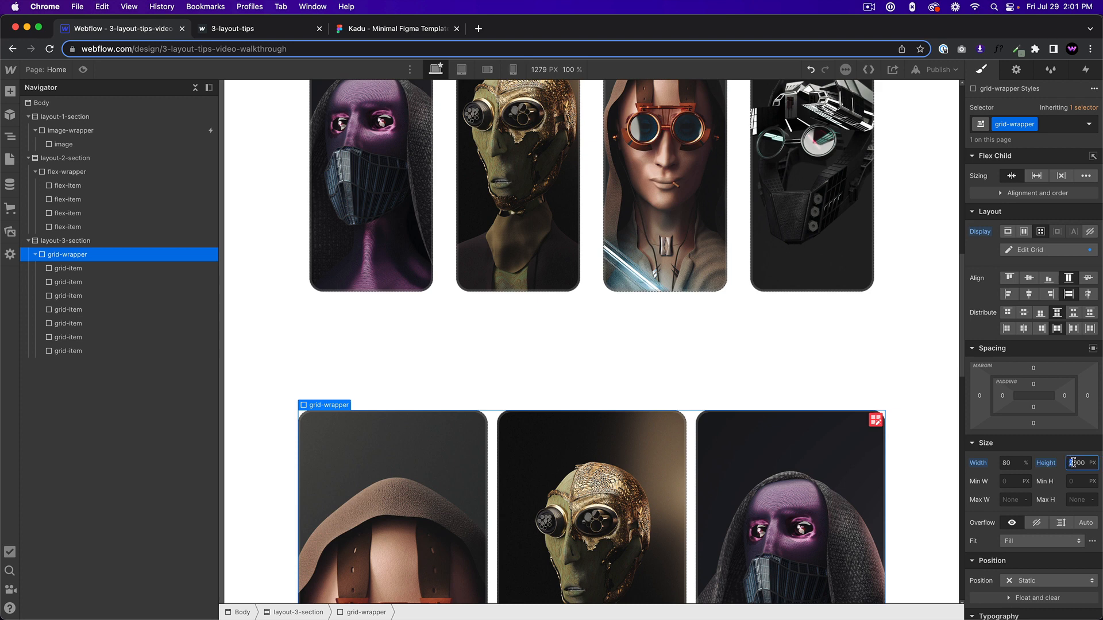
Set the grid-wrapper's height to 1500 px and its width to 70%, and check the grid in preview.
{"action": "type", "text": "1500"}
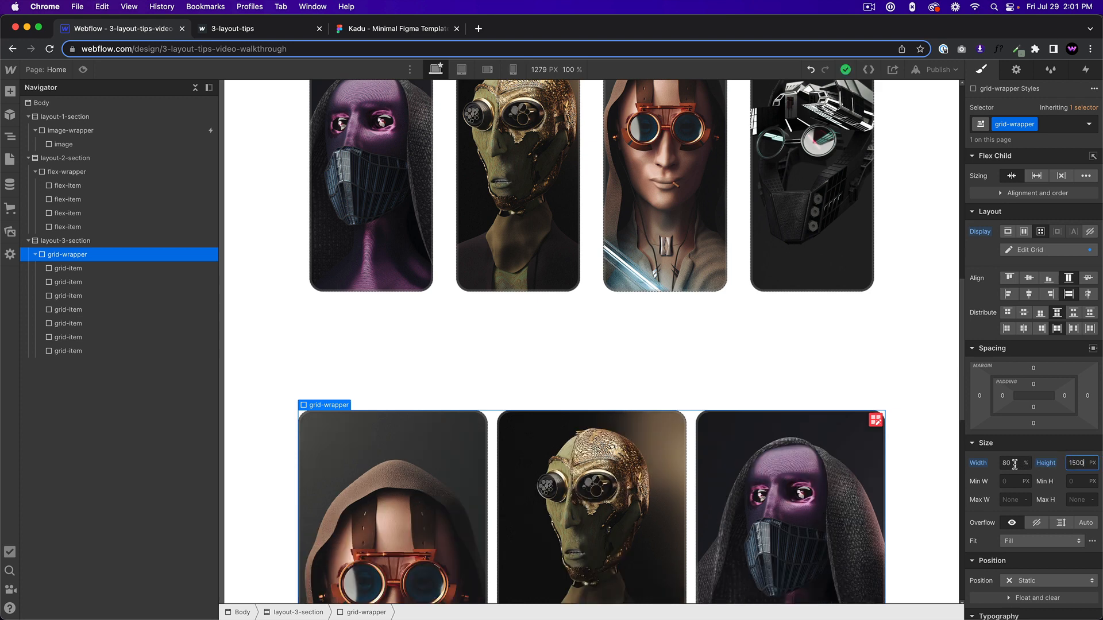
{"action": "left_click", "coordinate": [1014, 464]}
{"action": "type", "text": "70"}
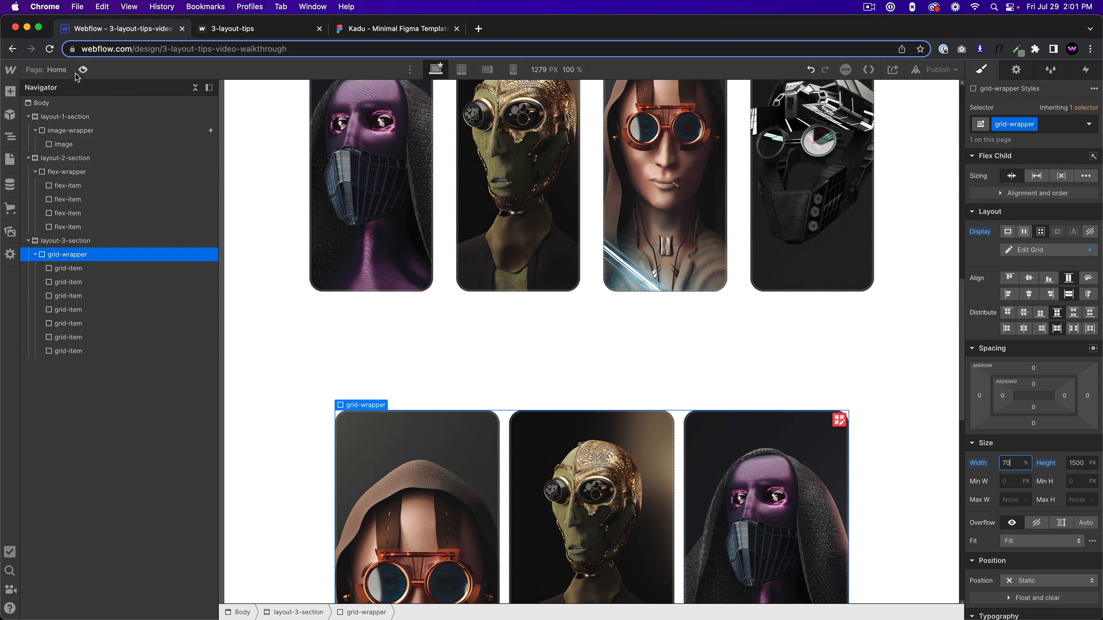
{"action": "left_click", "coordinate": [82, 69]}
{"action": "scroll", "coordinate": [471, 339], "scroll_direction": "down", "scroll_amount": 10}
{"action": "scroll", "coordinate": [454, 336], "scroll_direction": "up", "scroll_amount": 2}
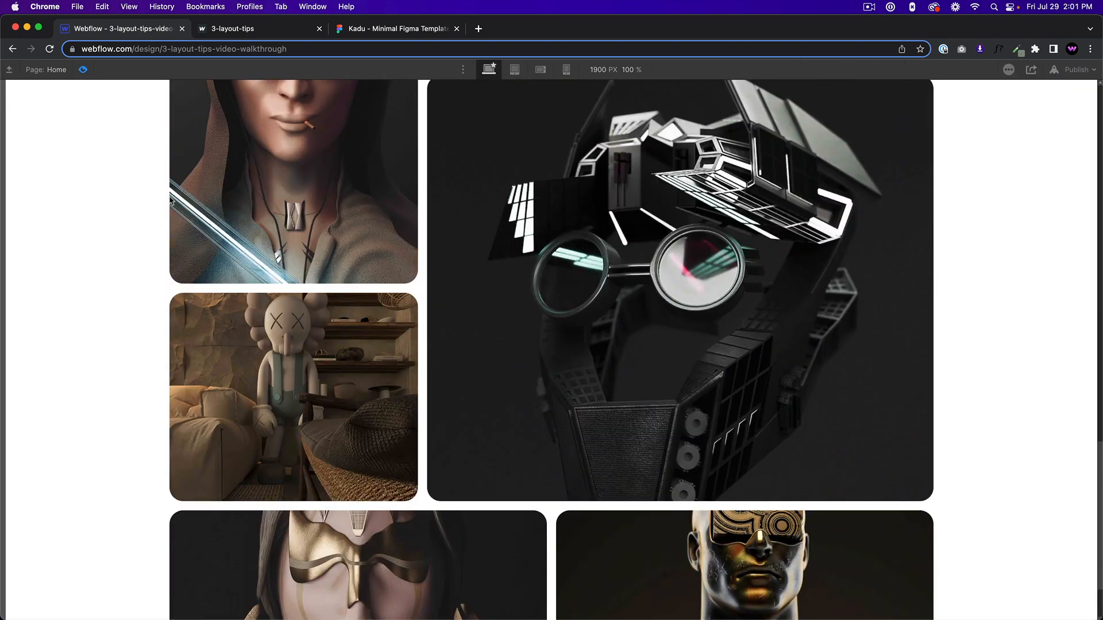
{"action": "left_click", "coordinate": [83, 70]}
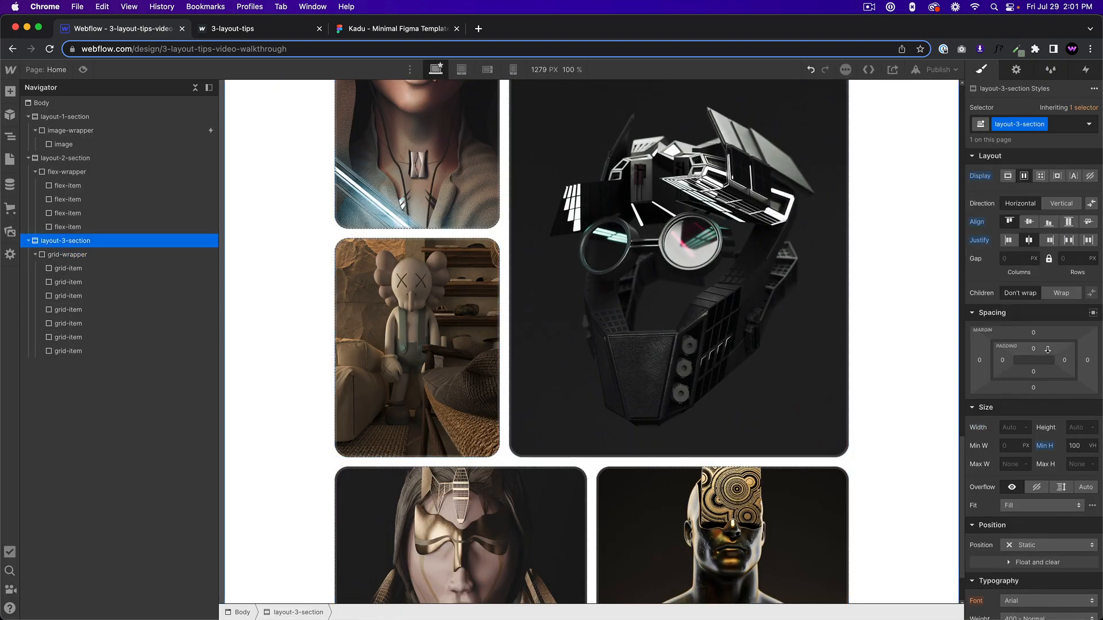
Give layout-3-section 100 px of padding above and below its content, and check the spacing in preview.
{"action": "left_click_drag", "start_coordinate": [1036, 349], "coordinate": [1031, 405]}
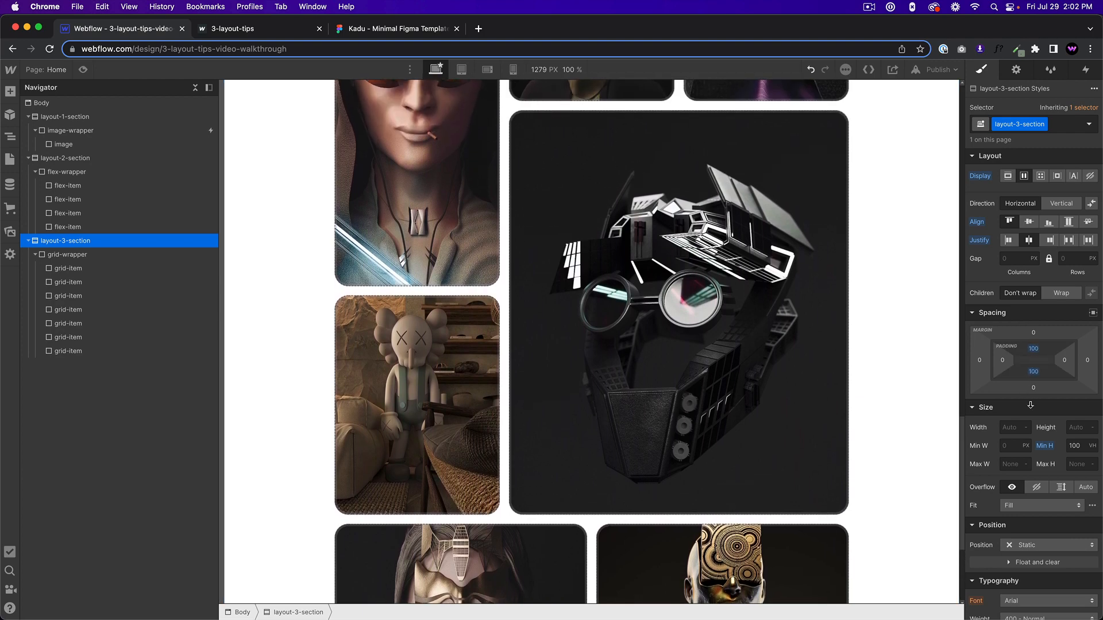
{"action": "left_click", "coordinate": [83, 70]}
{"action": "scroll", "coordinate": [402, 261], "scroll_direction": "down", "scroll_amount": 10}
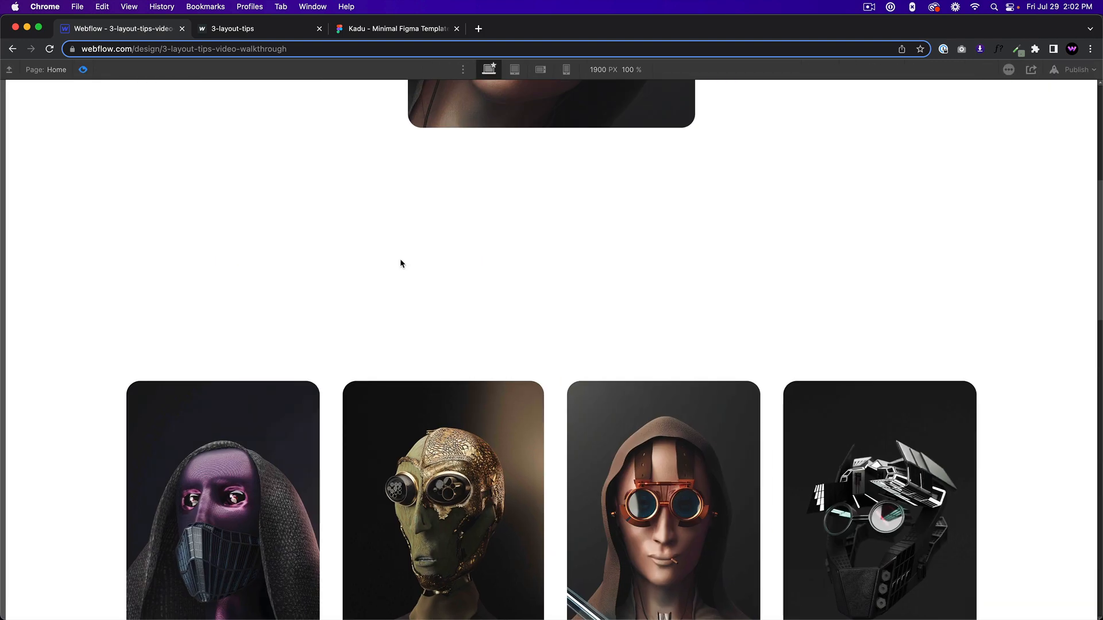
{"action": "scroll", "coordinate": [405, 270], "scroll_direction": "down", "scroll_amount": 10}
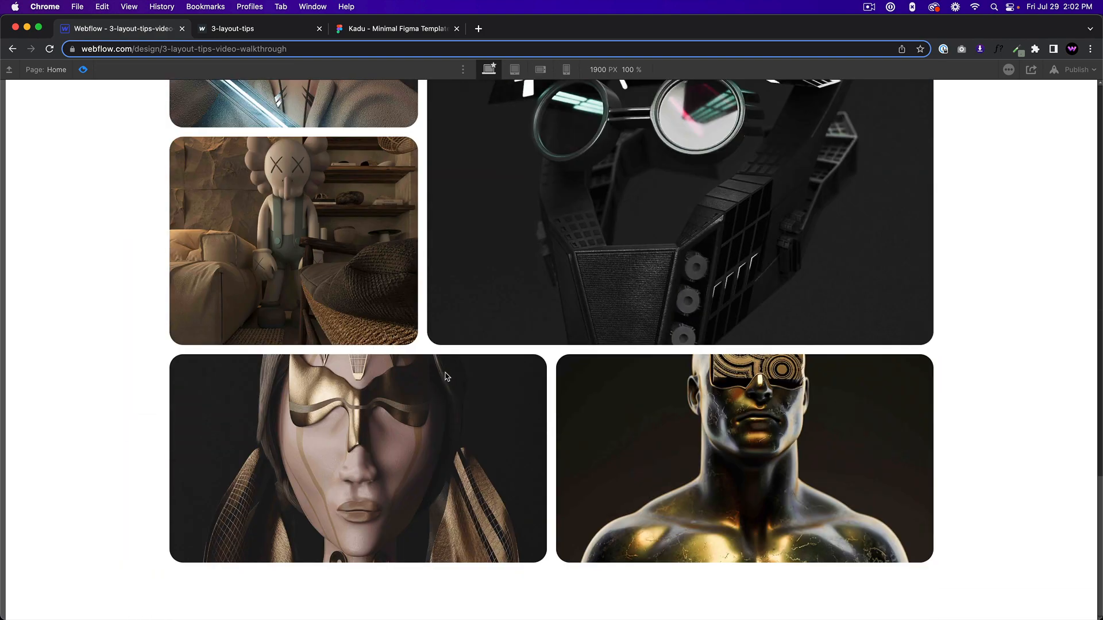
{"action": "scroll", "coordinate": [445, 377], "scroll_direction": "up", "scroll_amount": 4}
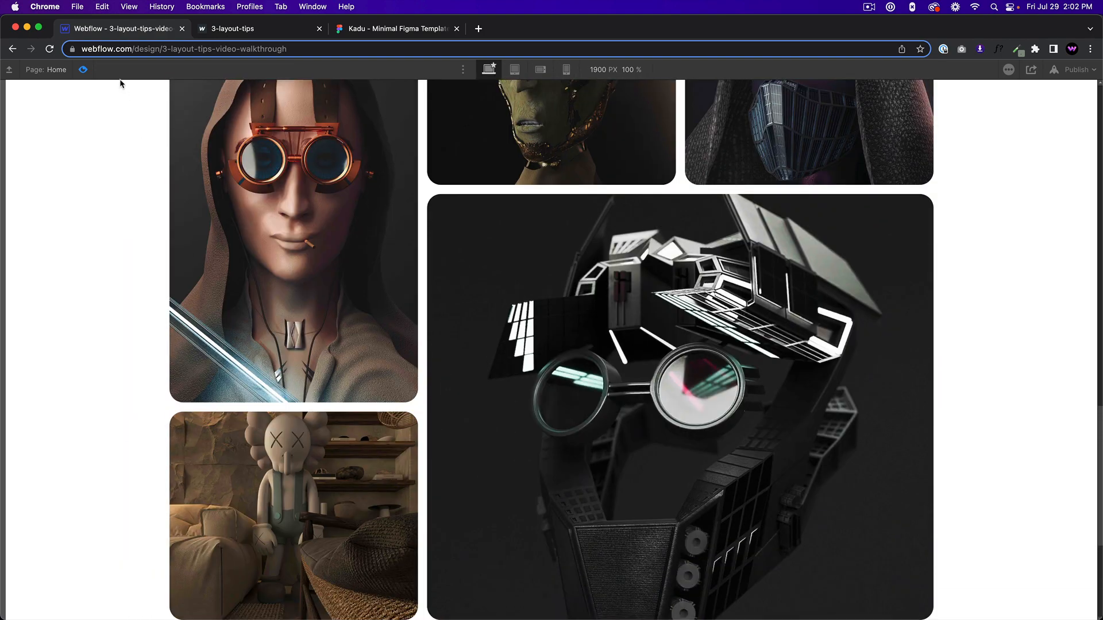
{"action": "left_click", "coordinate": [84, 70]}
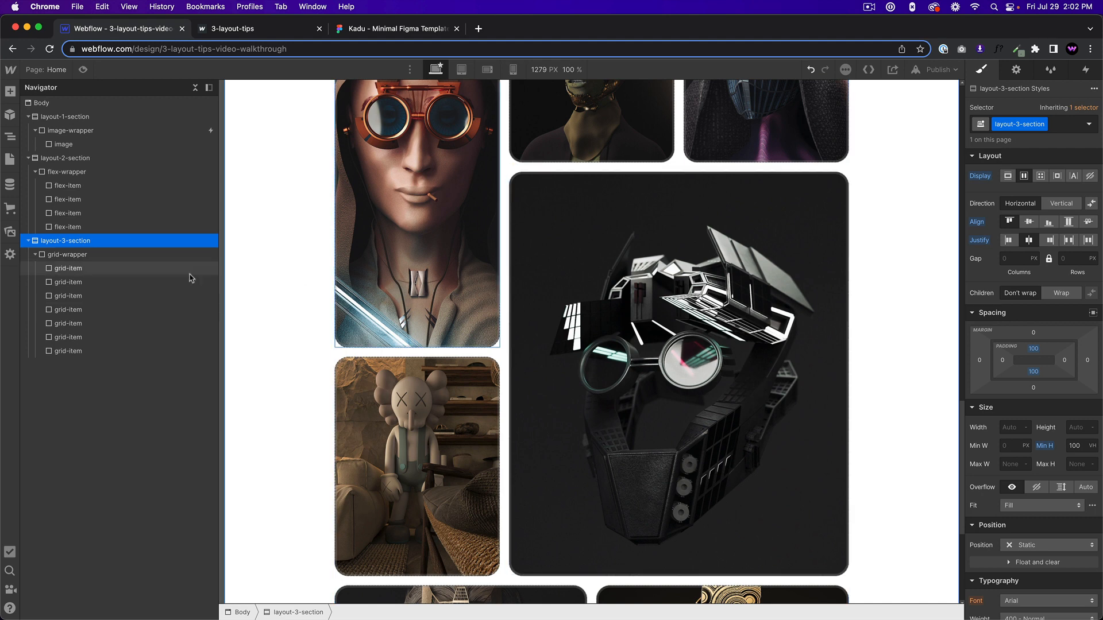
Set the grid-wrapper's height to 1000 px and check the third section in preview.
{"action": "left_click", "coordinate": [117, 256]}
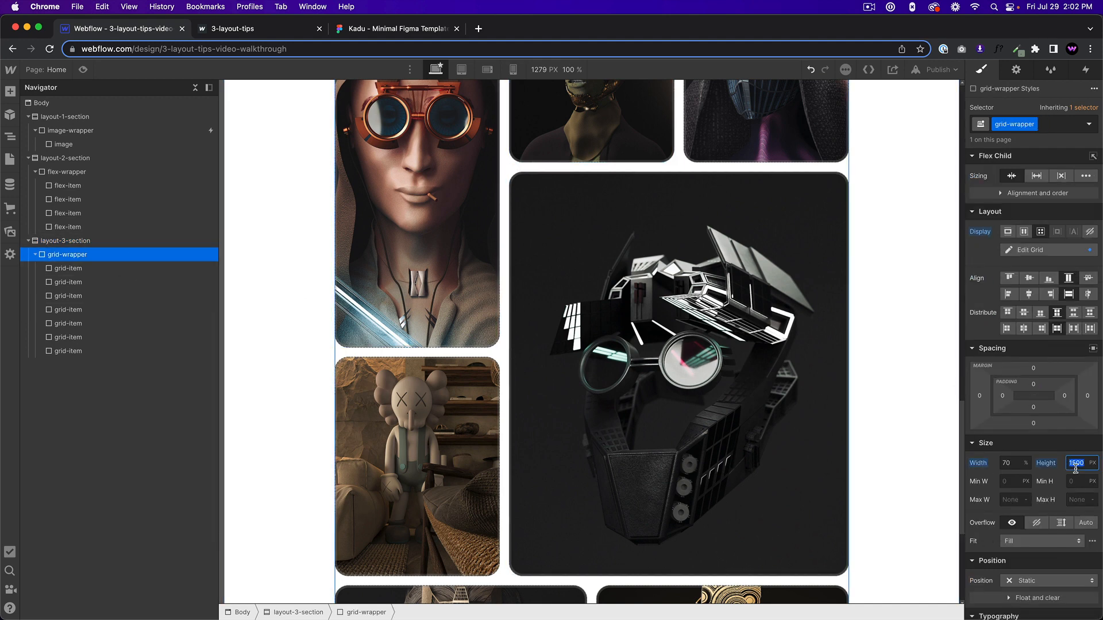
{"action": "key", "text": "Return"}
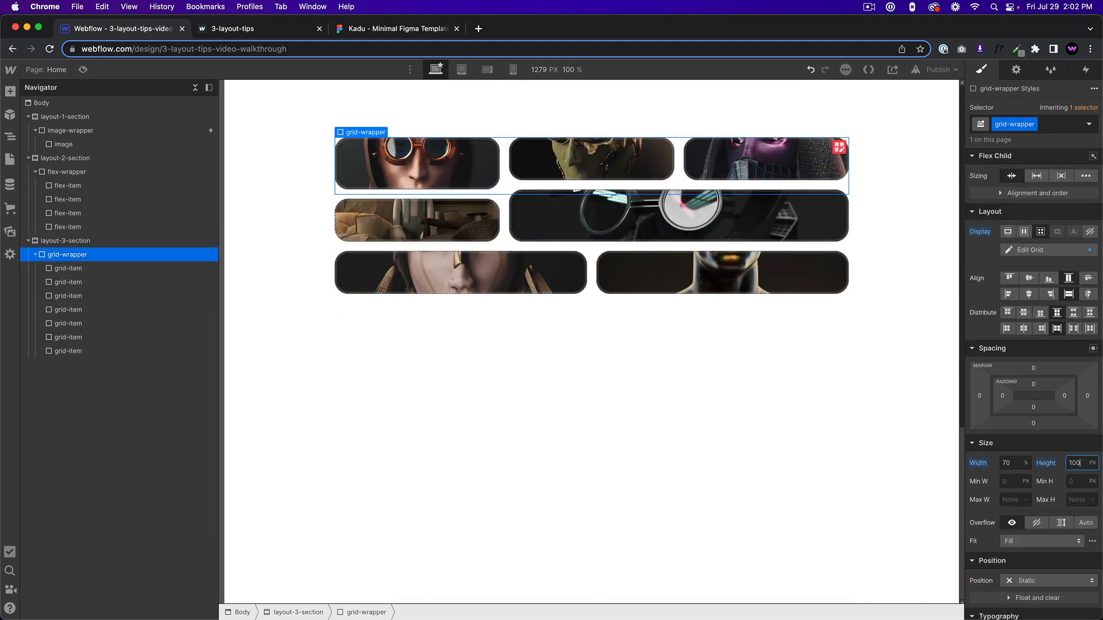
{"action": "key", "text": "Return"}
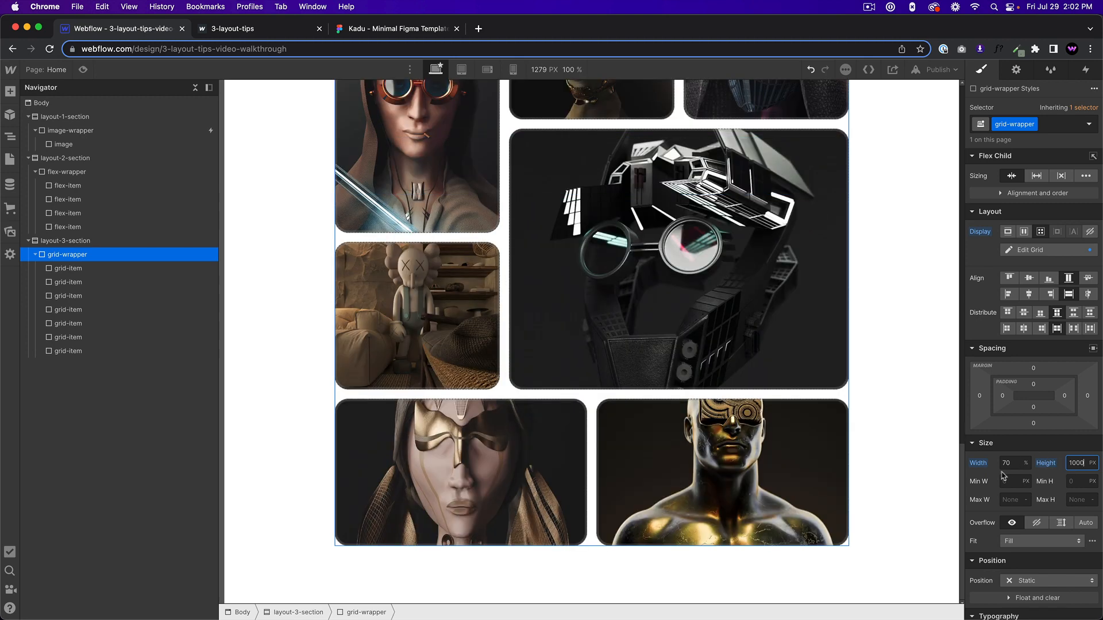
{"action": "scroll", "coordinate": [632, 334], "scroll_direction": "up", "scroll_amount": 3}
{"action": "left_click", "coordinate": [84, 69]}
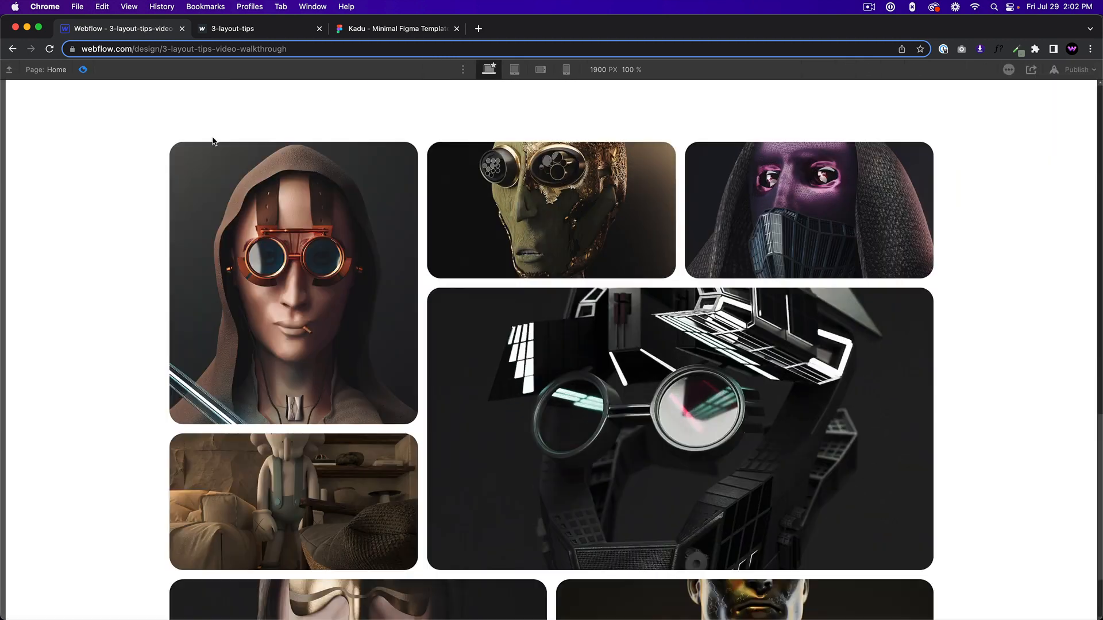
{"action": "left_click", "coordinate": [72, 49]}
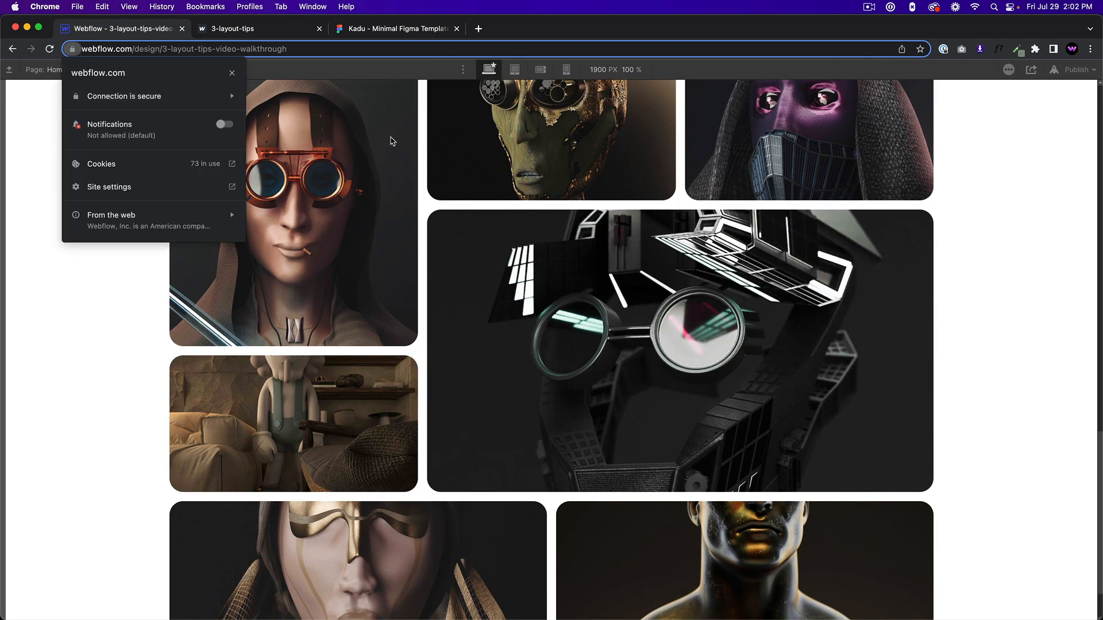
{"action": "left_click", "coordinate": [390, 138]}
{"action": "key", "text": "super+shift+p"}
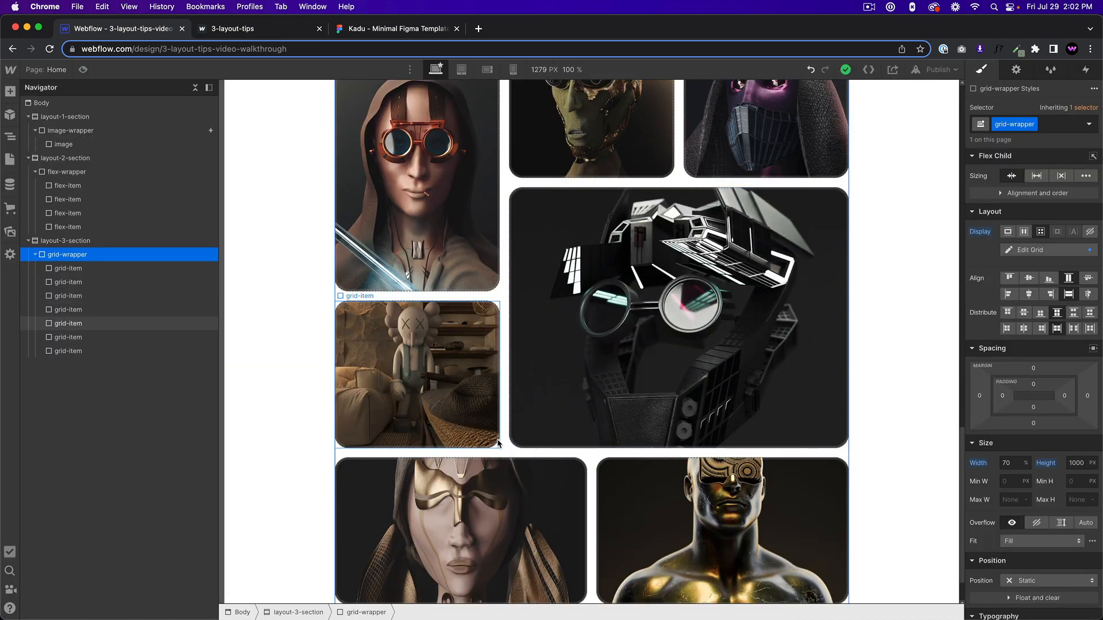
Set the grid-wrapper's width to 50%.
{"action": "left_click", "coordinate": [495, 442]}
{"action": "left_click", "coordinate": [513, 447]}
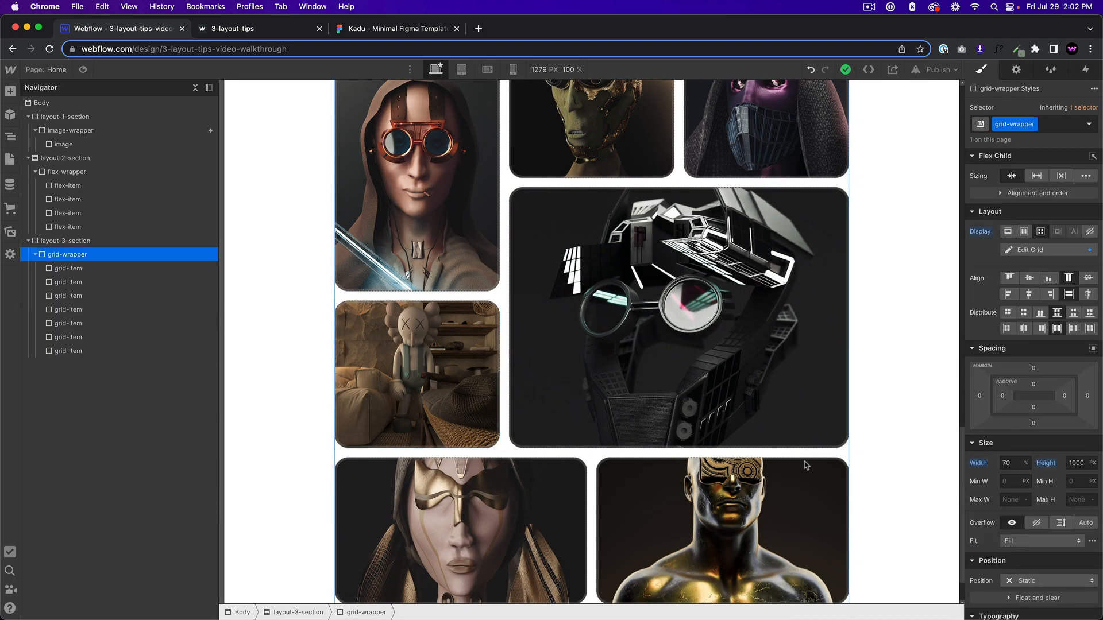
{"action": "left_click", "coordinate": [1025, 466]}
{"action": "left_click", "coordinate": [1003, 462]}
{"action": "type", "text": "50"}
{"action": "key", "text": "Return"}
Preview the page to review the proportions of the image grid and the sections above it.
{"action": "key", "text": "super+shift+p"}
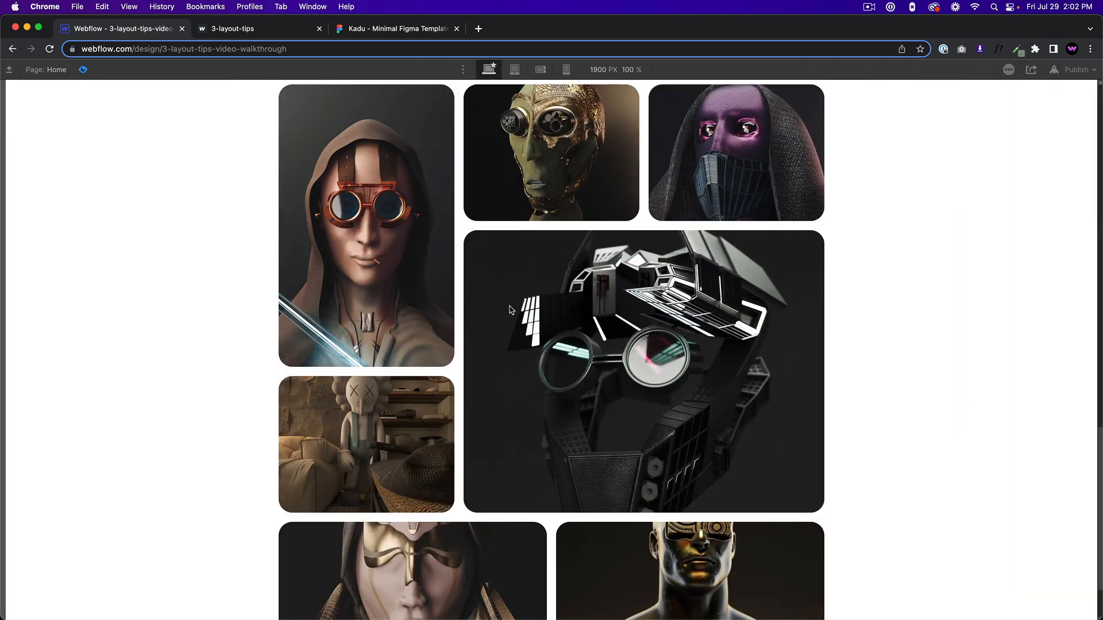
{"action": "scroll", "coordinate": [509, 310], "scroll_direction": "up", "scroll_amount": 3}
{"action": "scroll", "coordinate": [509, 310], "scroll_direction": "down", "scroll_amount": 5}
{"action": "scroll", "coordinate": [509, 310], "scroll_direction": "up", "scroll_amount": 6}
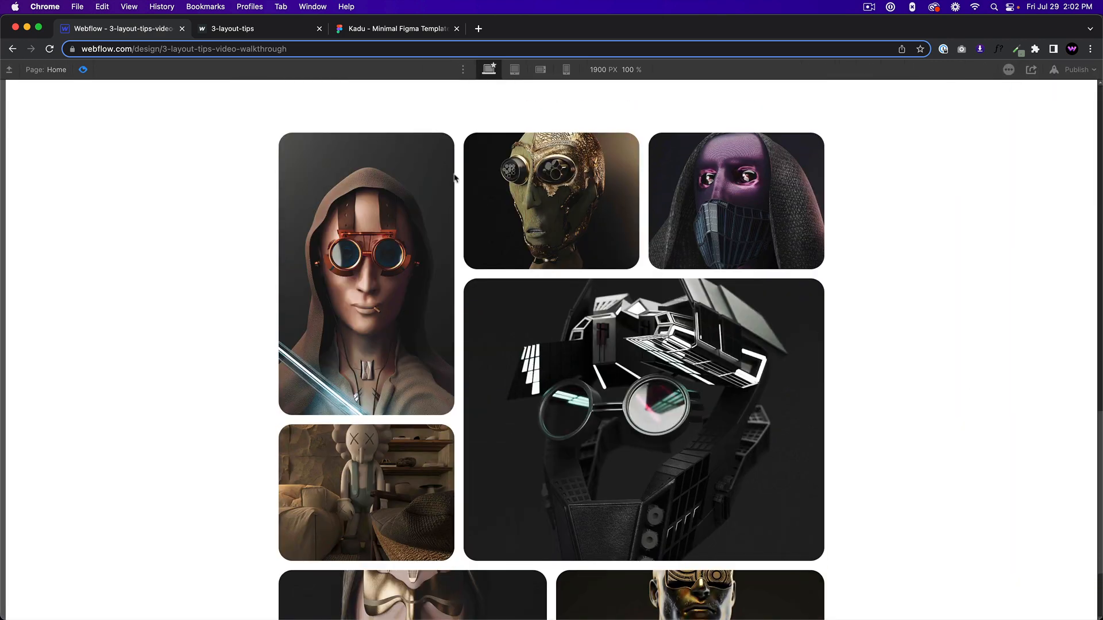
{"action": "scroll", "coordinate": [422, 259], "scroll_direction": "up", "scroll_amount": 8}
{"action": "scroll", "coordinate": [697, 354], "scroll_direction": "down", "scroll_amount": 8}
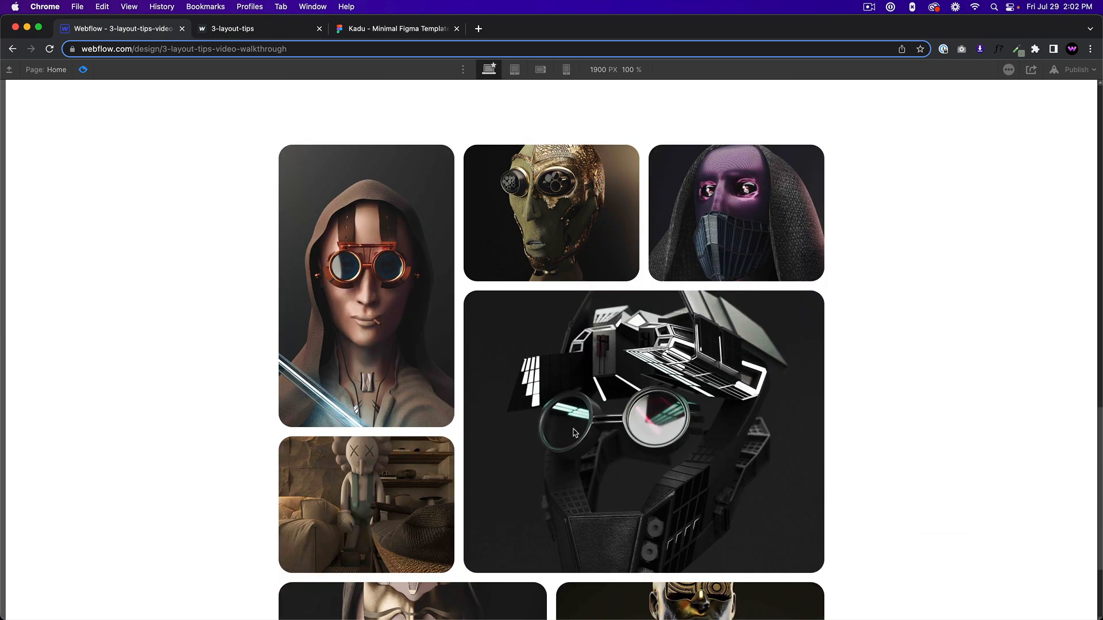
{"action": "scroll", "coordinate": [575, 432], "scroll_direction": "up", "scroll_amount": 6}
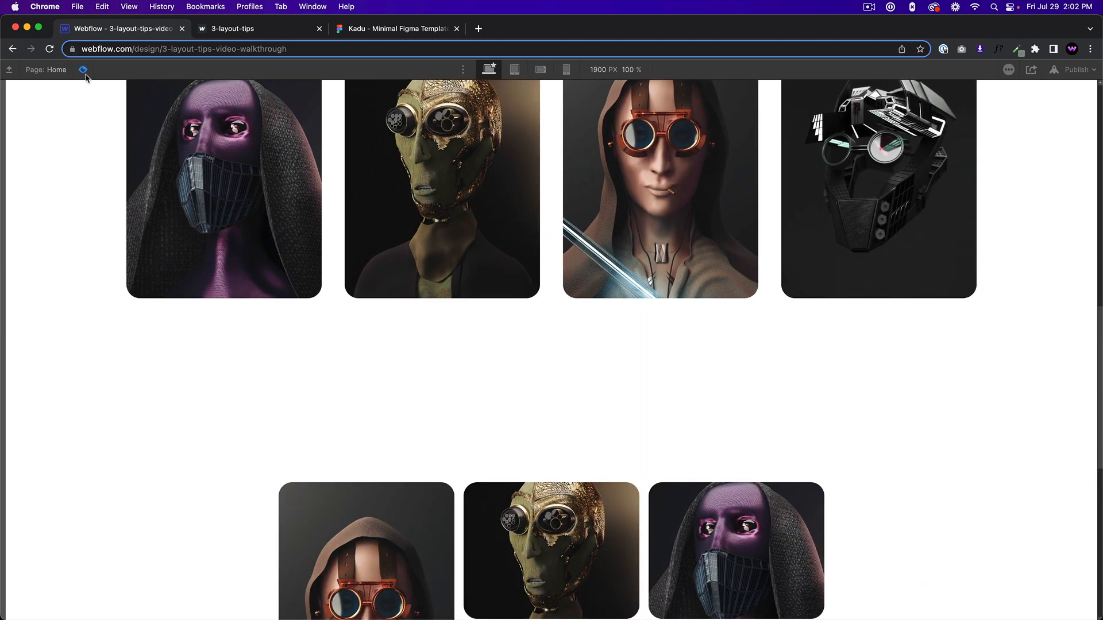
{"action": "left_click", "coordinate": [84, 69]}
{"action": "scroll", "coordinate": [402, 316], "scroll_direction": "up", "scroll_amount": 10}
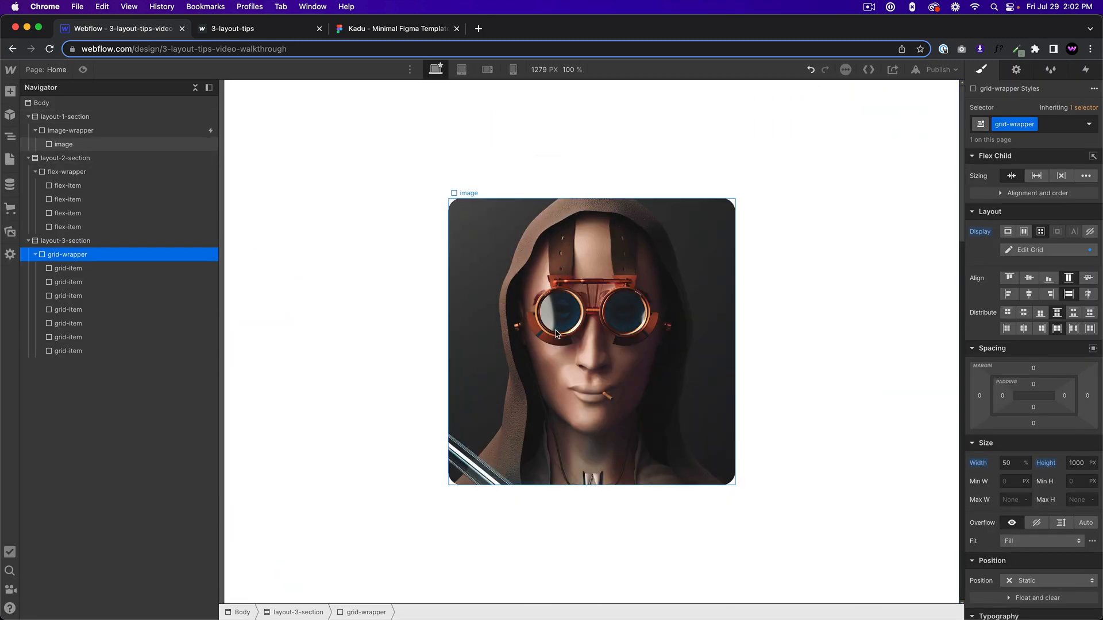
Copy the image-wrapper with its nested image from layout-1-section for reuse in the image grid.
{"action": "left_click", "coordinate": [555, 334]}
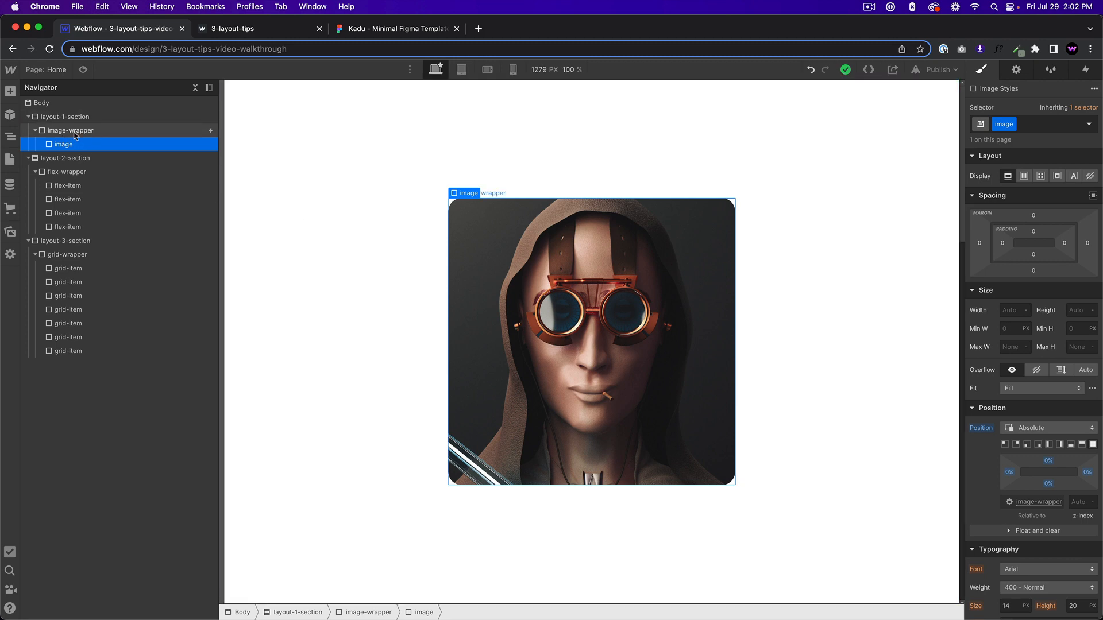
{"action": "left_click", "coordinate": [75, 132]}
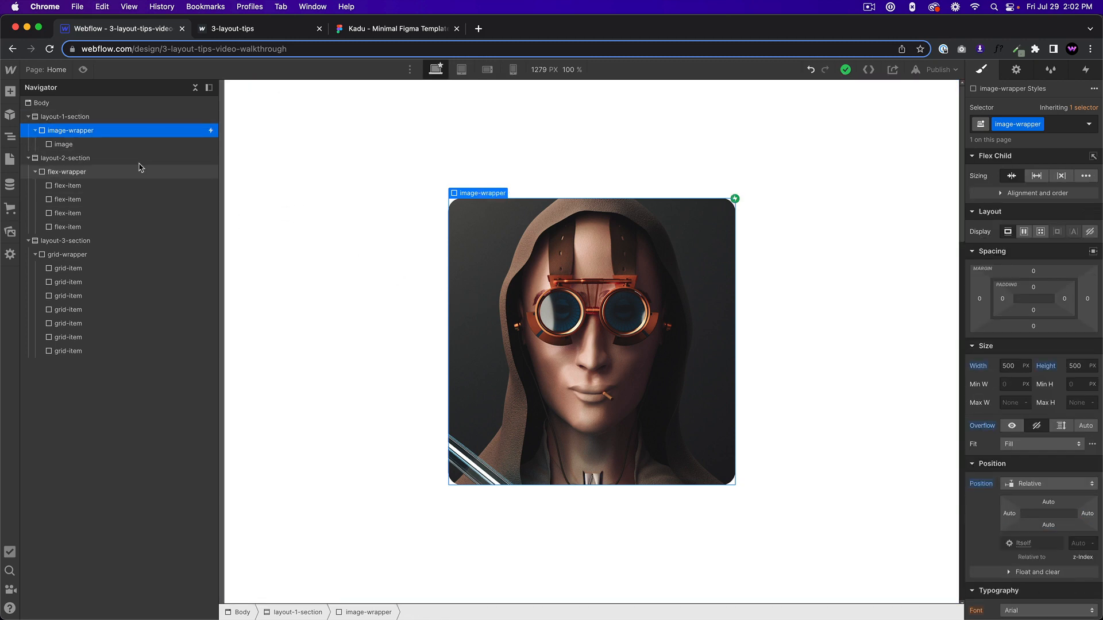
{"action": "scroll", "coordinate": [565, 312], "scroll_direction": "down", "scroll_amount": 10}
{"action": "scroll", "coordinate": [565, 312], "scroll_direction": "down", "scroll_amount": 6}
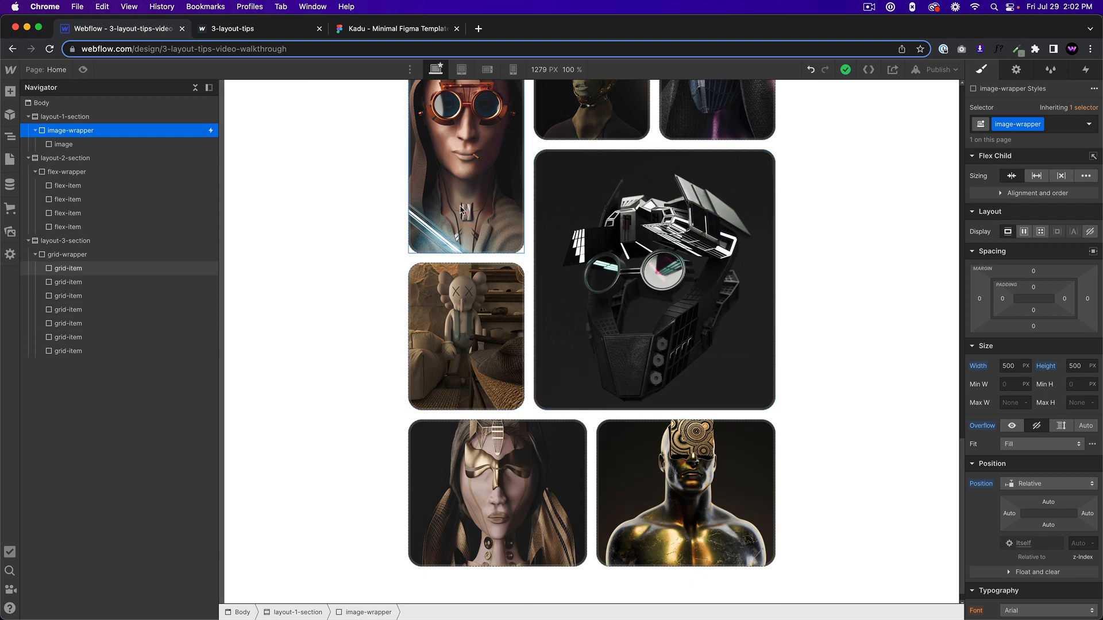
{"action": "left_click", "coordinate": [68, 268]}
{"action": "scroll", "coordinate": [423, 265], "scroll_direction": "up", "scroll_amount": 3}
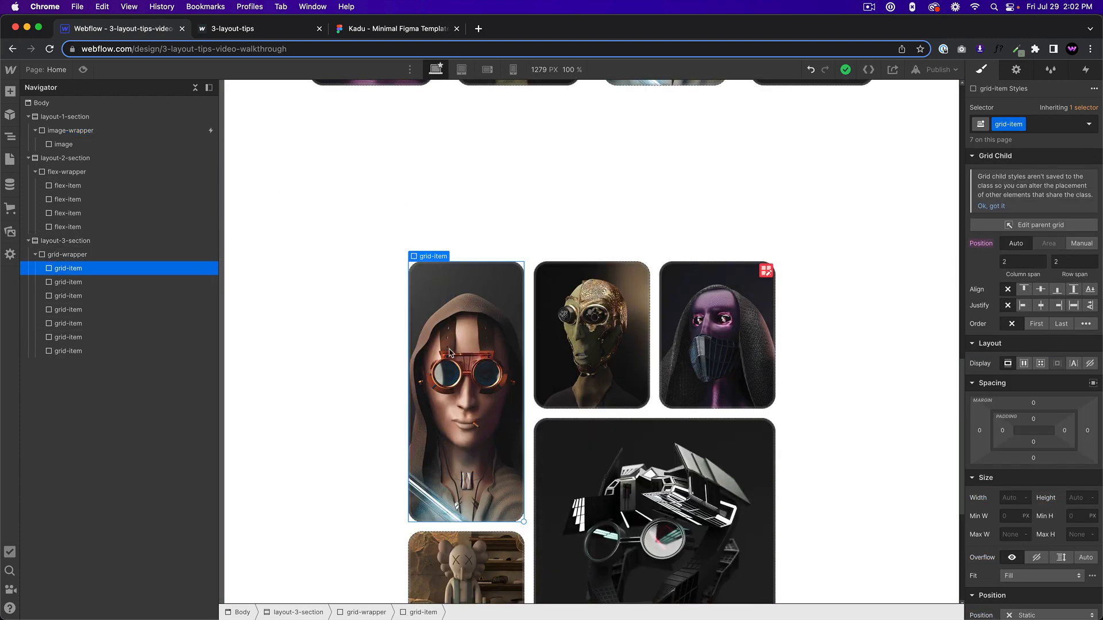
{"action": "key", "text": "Delete"}
{"action": "key", "text": "super+z"}
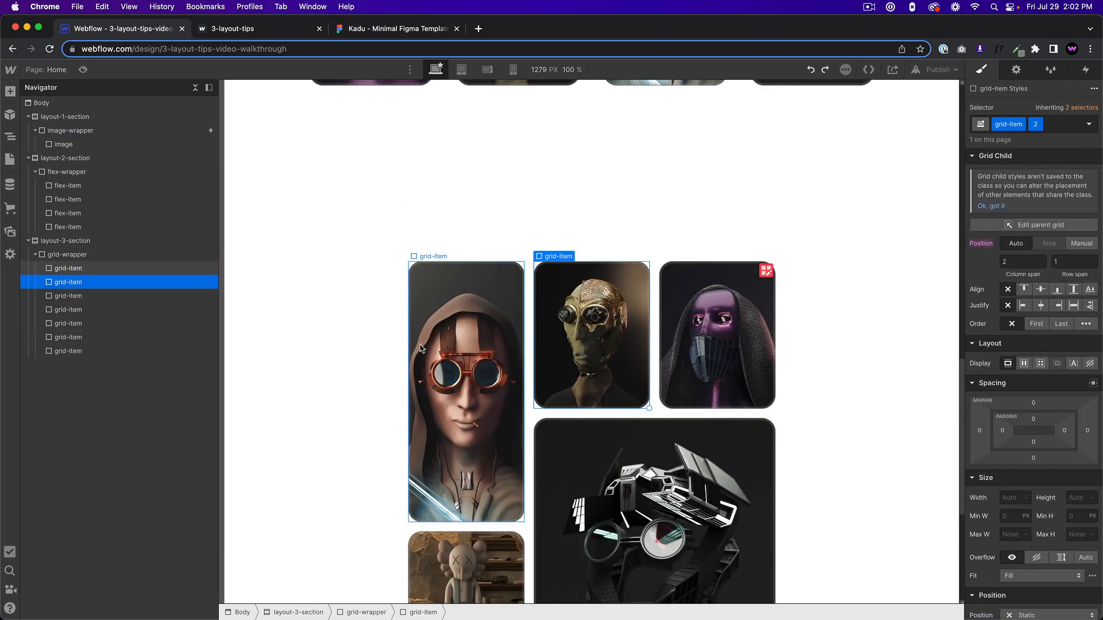
{"action": "left_click", "coordinate": [438, 320]}
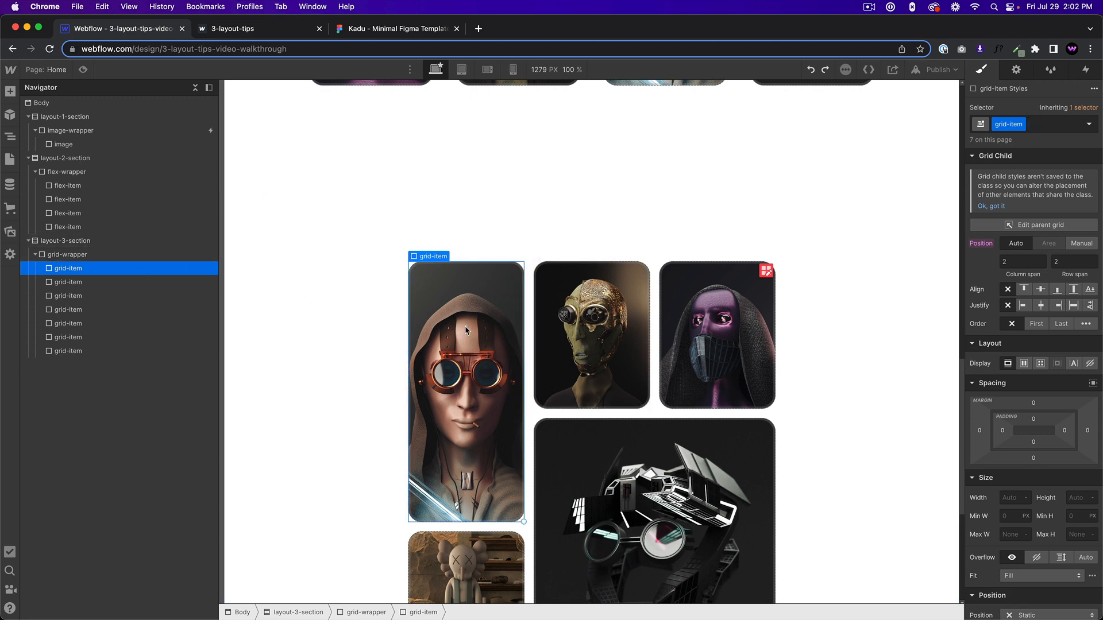
{"action": "key", "text": "super+v"}
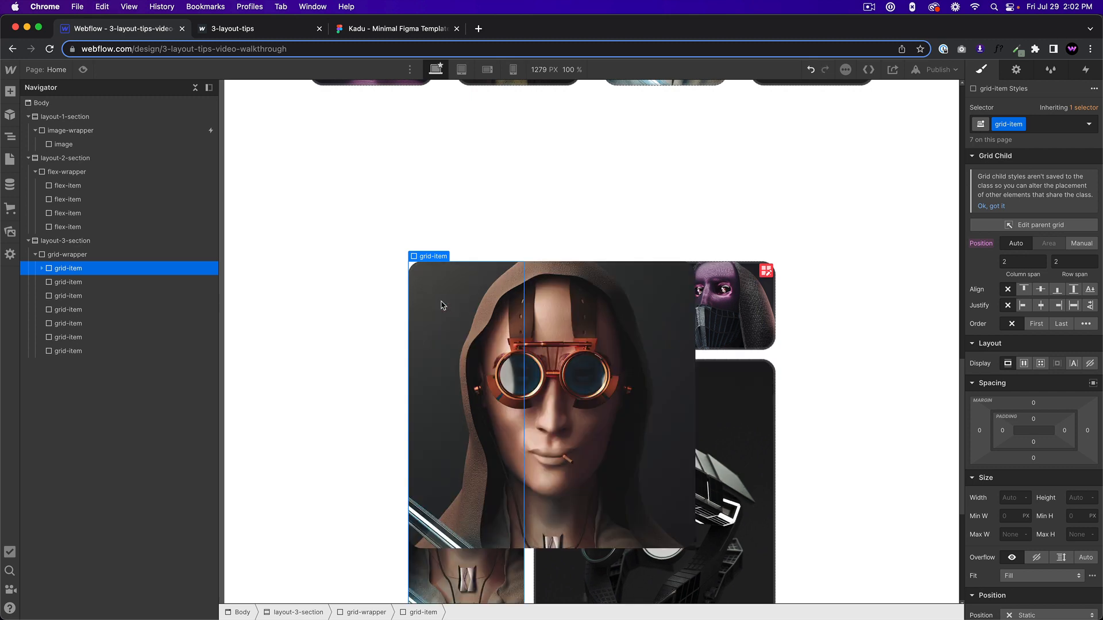
{"action": "key", "text": "super+z"}
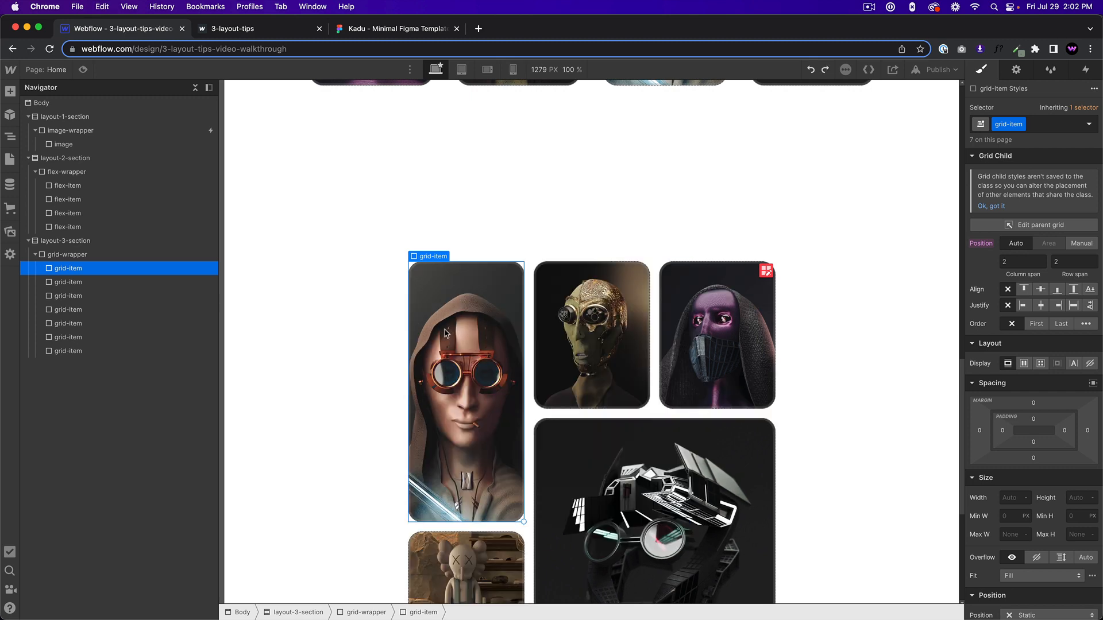
Remove the background image from the first grid-item and paste the copied image-wrapper inside it.
{"action": "scroll", "coordinate": [1056, 457], "scroll_direction": "down", "scroll_amount": 6}
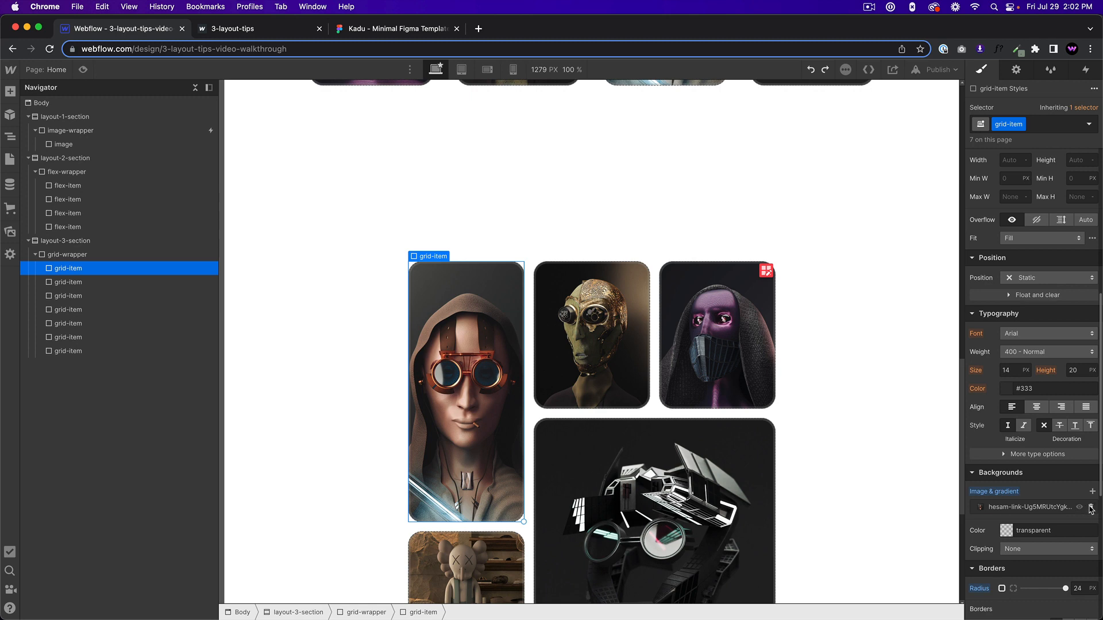
{"action": "left_click", "coordinate": [1091, 509]}
{"action": "key", "text": "super+v"}
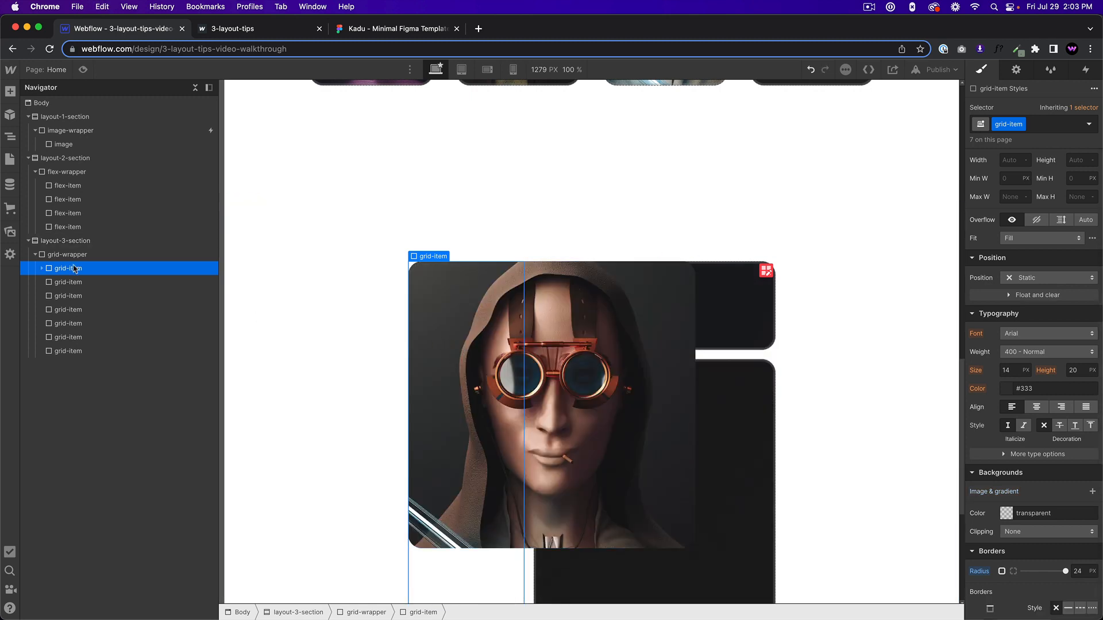
Try Relative positioning on the first grid-item and check the pasted image in preview.
{"action": "left_click", "coordinate": [1023, 280]}
{"action": "left_click", "coordinate": [1028, 296]}
{"action": "scroll", "coordinate": [450, 374], "scroll_direction": "down", "scroll_amount": 3}
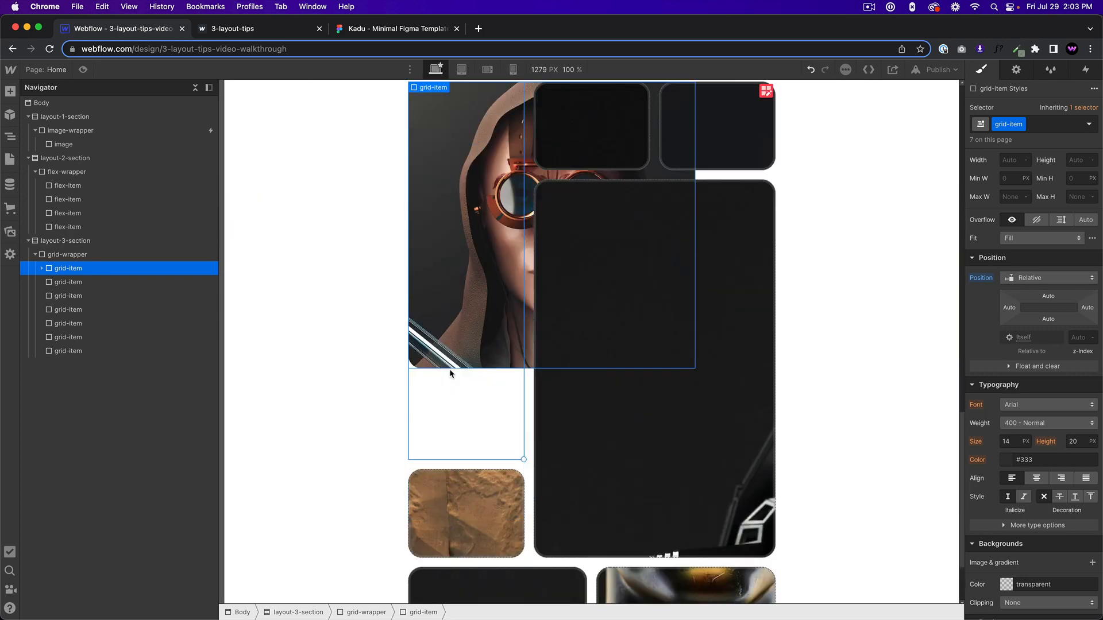
{"action": "left_click", "coordinate": [83, 69]}
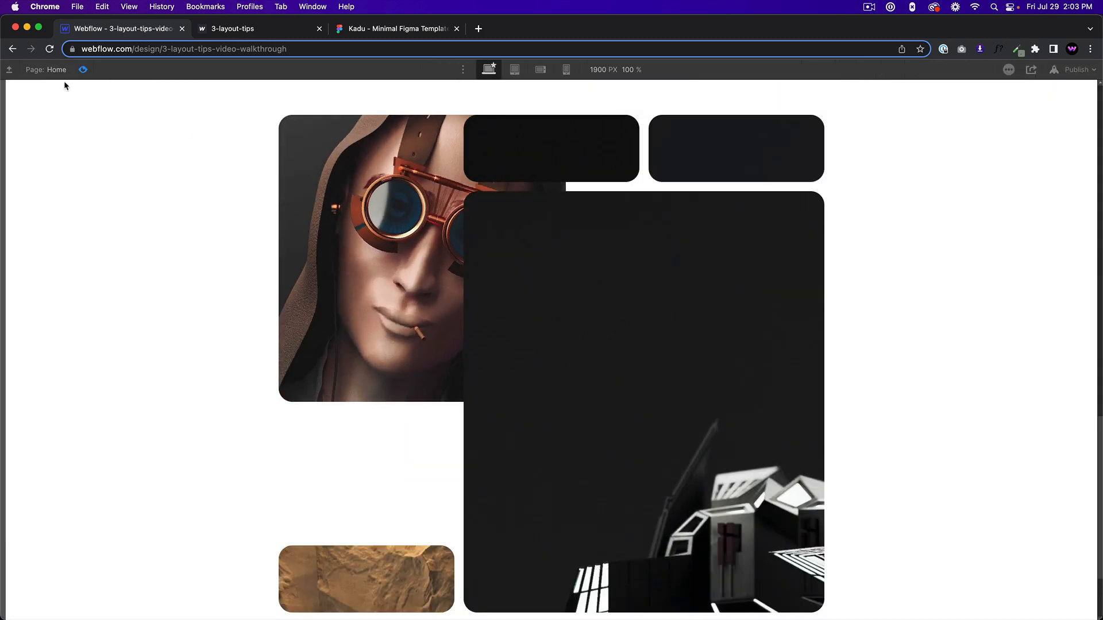
{"action": "left_click", "coordinate": [82, 70]}
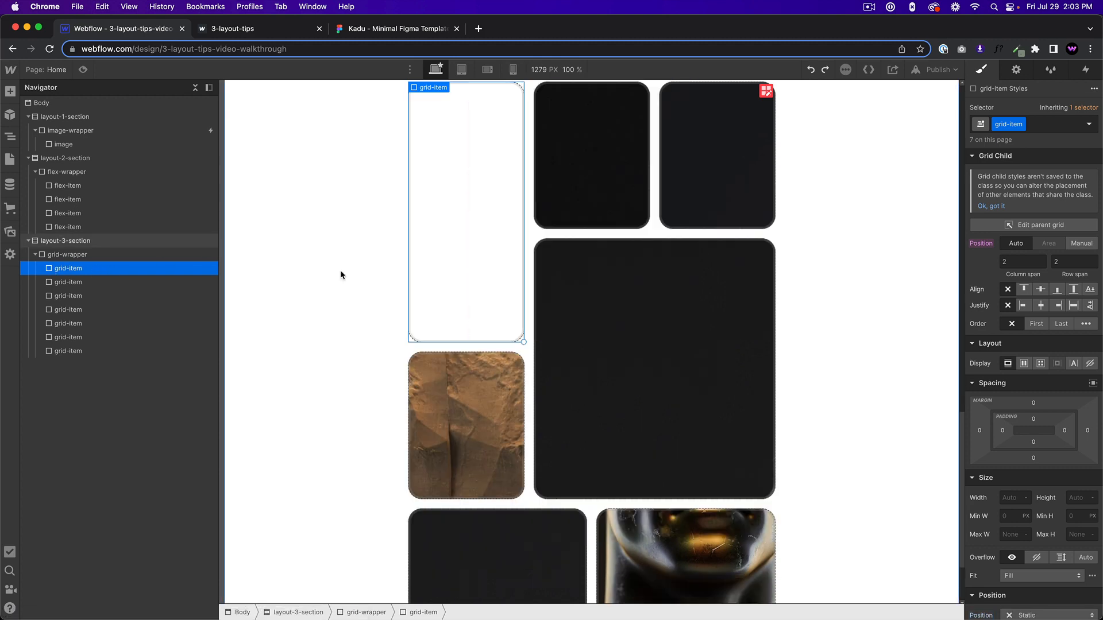
Paste the image-wrapper into the first grid-item again and give it the combo class 2.
{"action": "scroll", "coordinate": [450, 228], "scroll_direction": "up", "scroll_amount": 5}
{"action": "scroll", "coordinate": [457, 460], "scroll_direction": "down", "scroll_amount": 7}
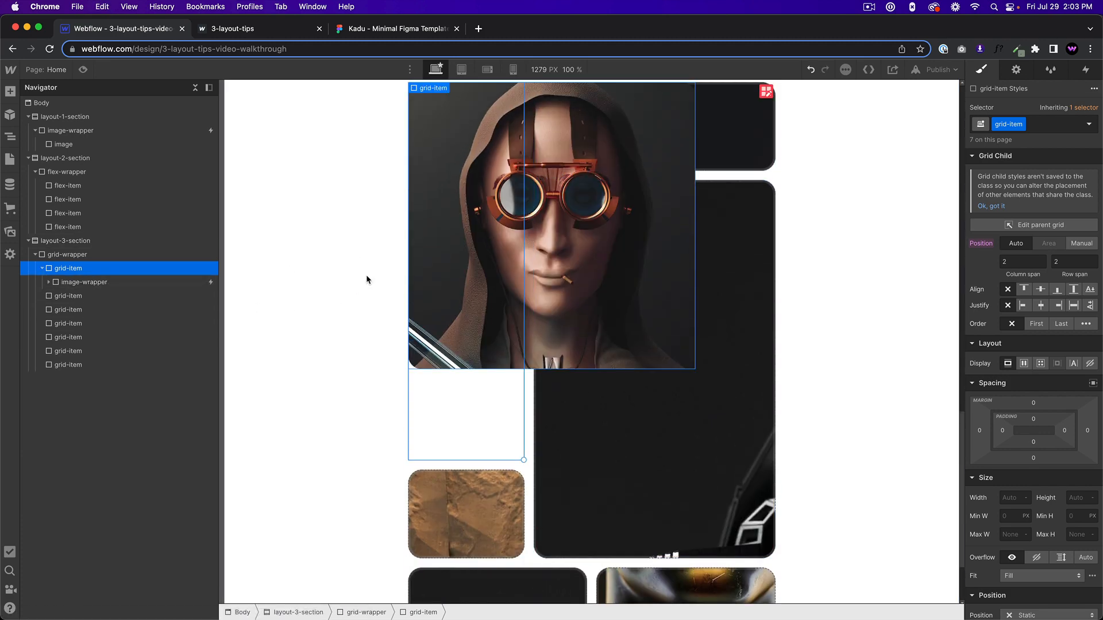
{"action": "left_click", "coordinate": [85, 283]}
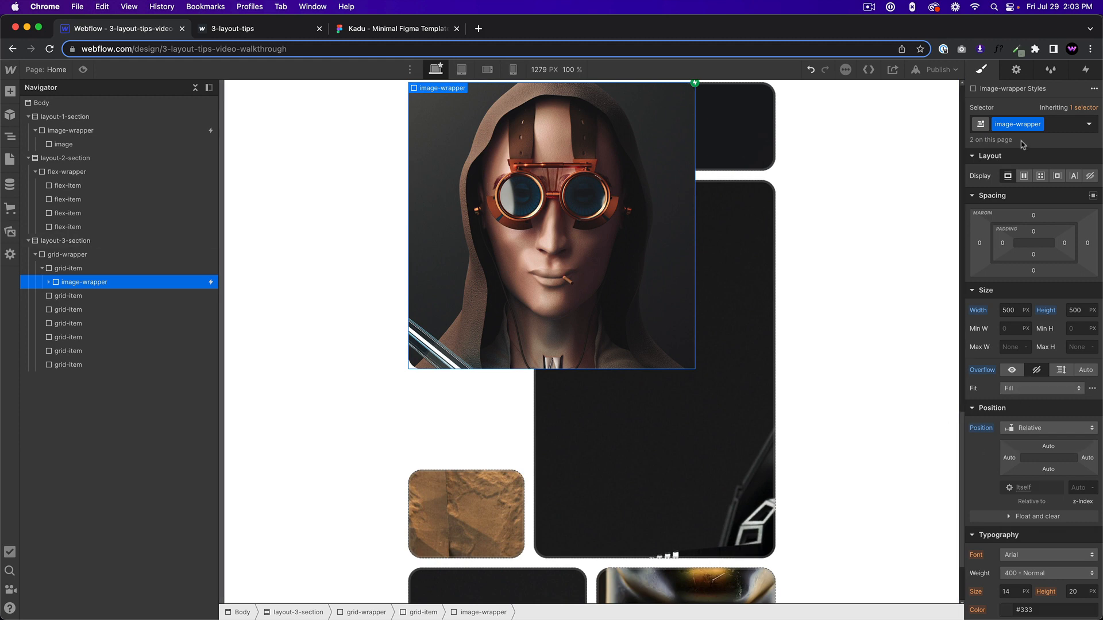
{"action": "left_click", "coordinate": [1053, 125]}
{"action": "type", "text": "2"}
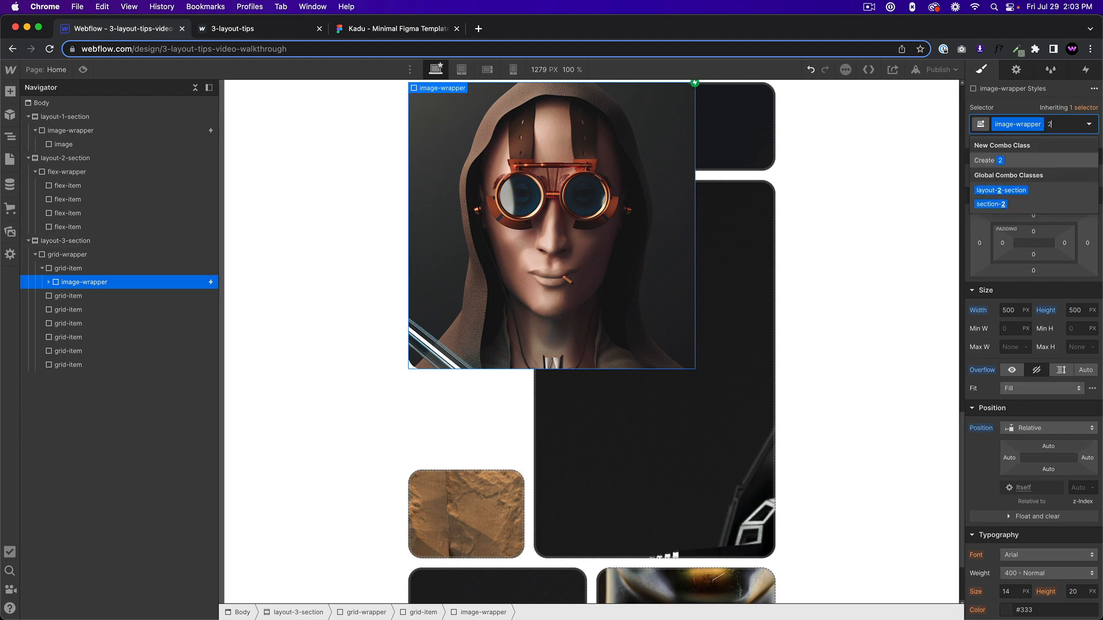
{"action": "key", "text": "Return"}
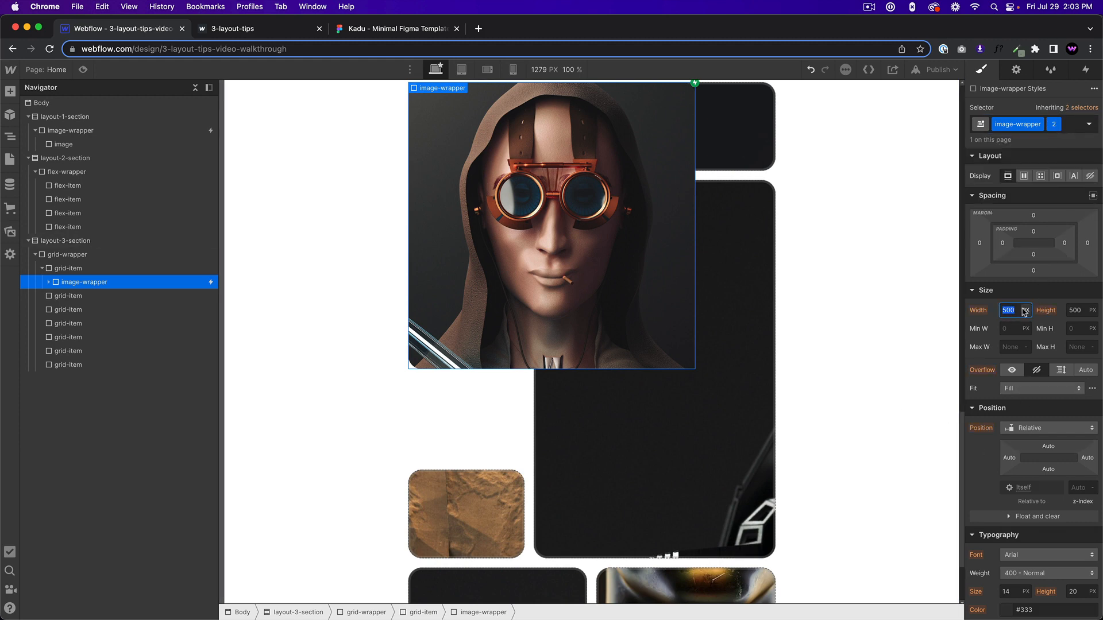
Set the pasted image-wrapper's width to Auto and height to 100%, and check it in preview.
{"action": "left_click", "coordinate": [1025, 311]}
{"action": "left_click", "coordinate": [1033, 404]}
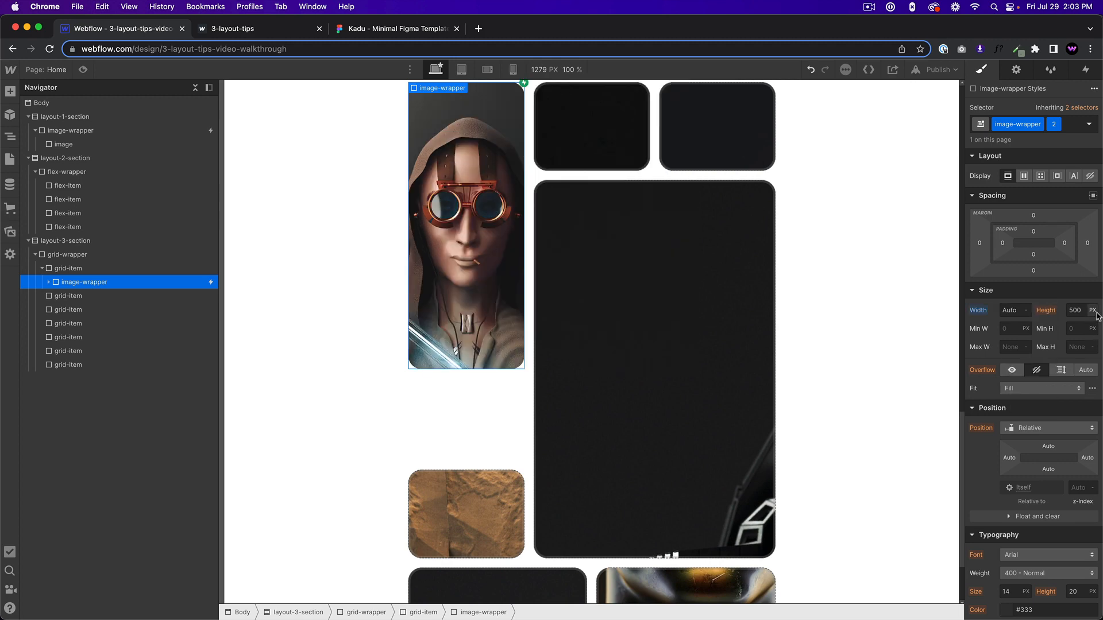
{"action": "left_click", "coordinate": [1093, 311]}
{"action": "left_click", "coordinate": [1081, 405]}
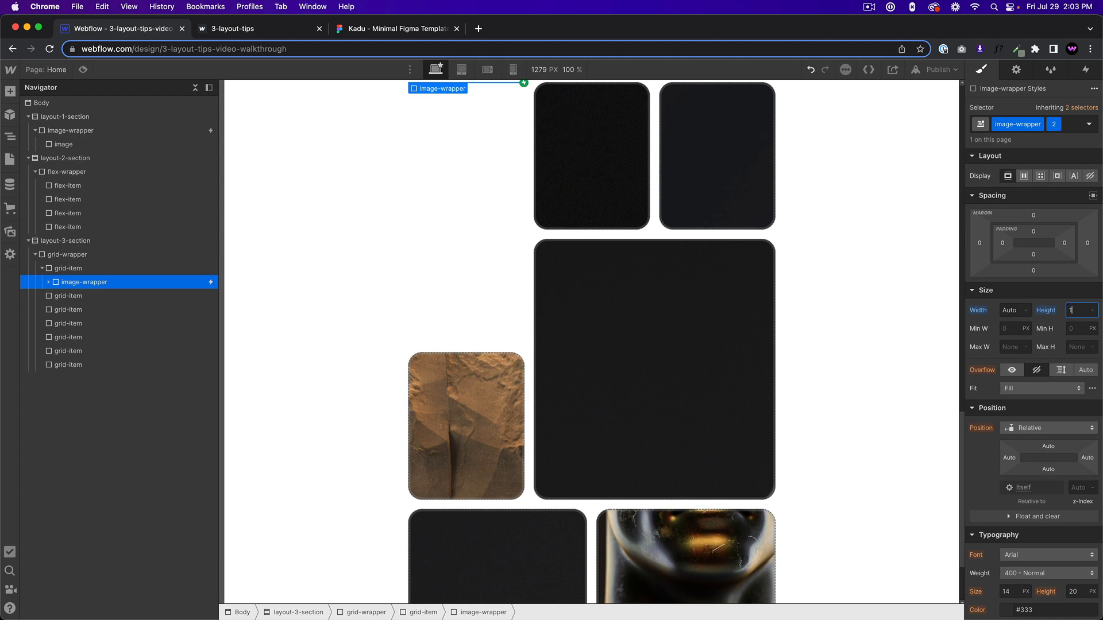
{"action": "key", "text": "Return"}
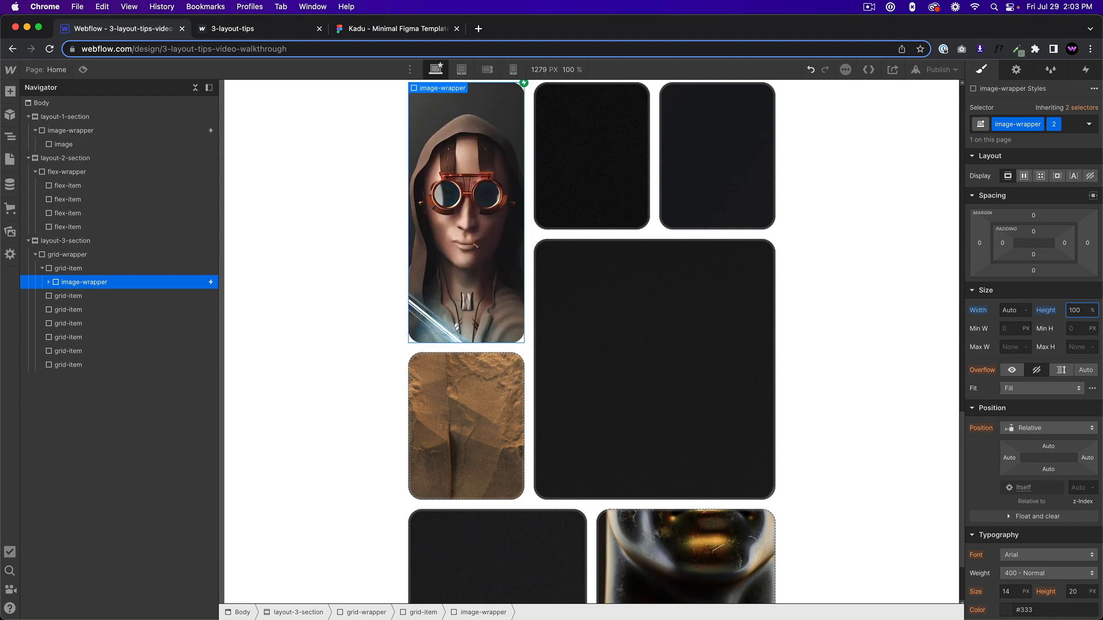
{"action": "left_click", "coordinate": [84, 69]}
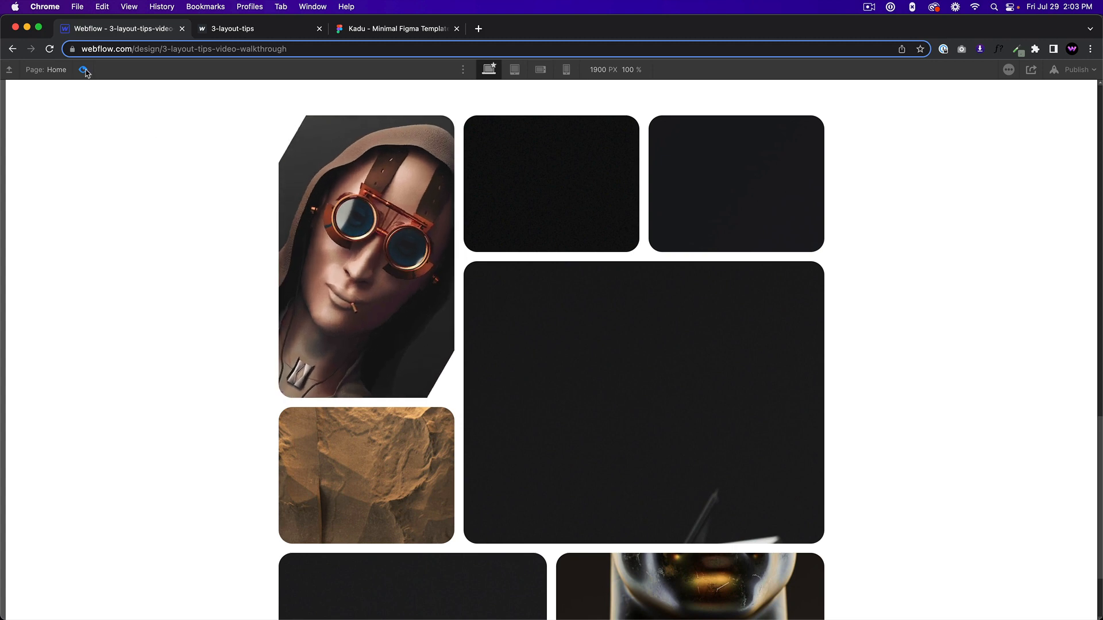
{"action": "key", "text": "Escape"}
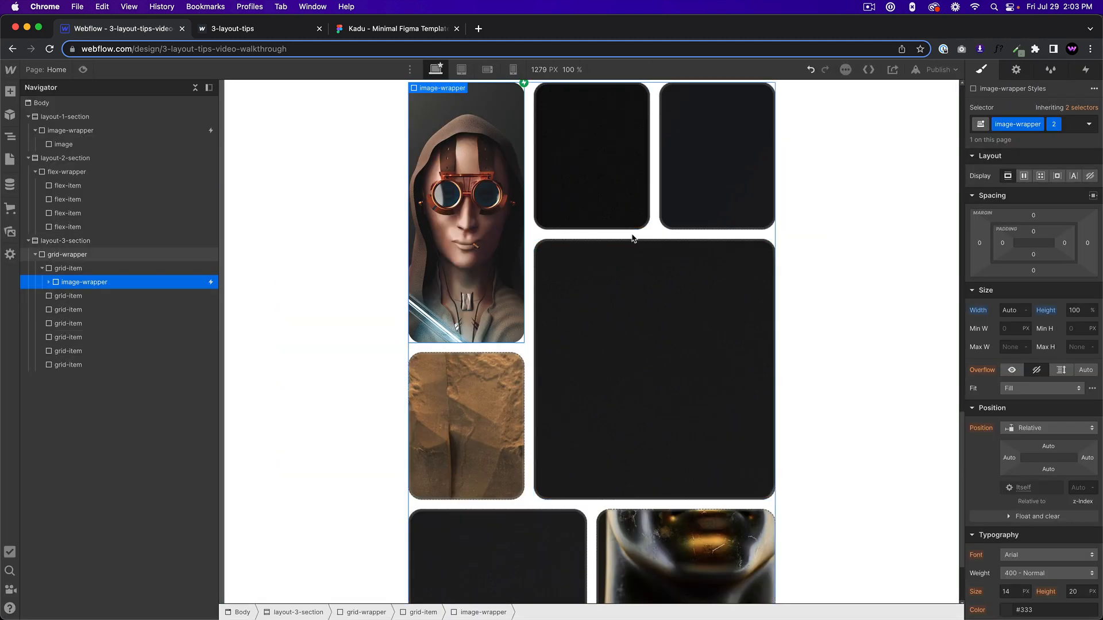
Undo the image-wrapper changes in the first grid-item and the removal of its background image.
{"action": "key", "text": "super+z"}
{"action": "key", "text": "super+z"}
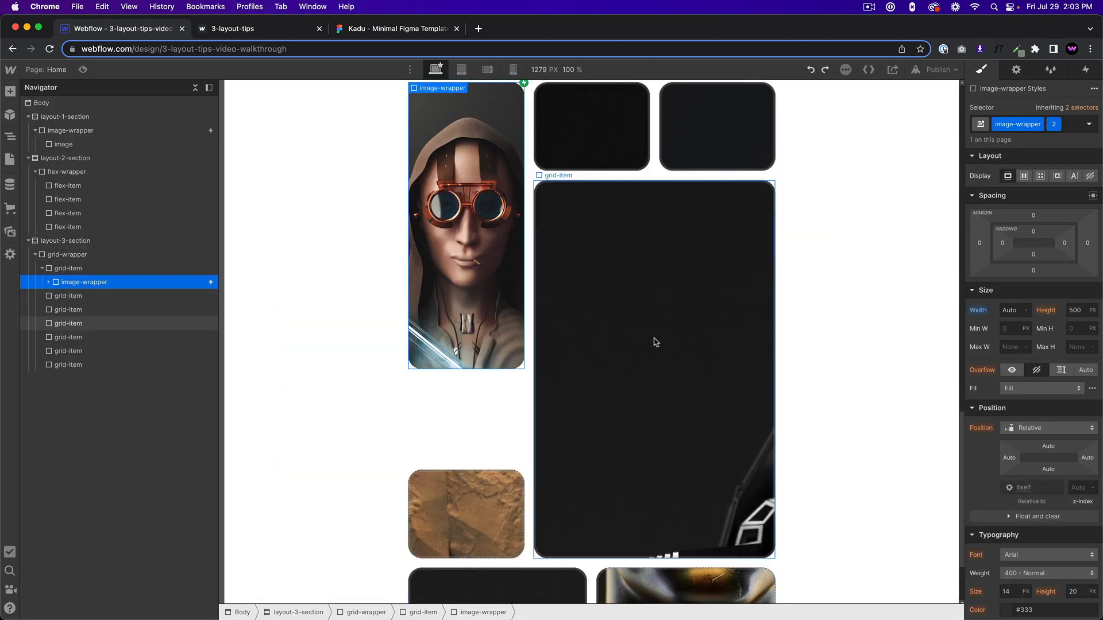
{"action": "key", "text": "super+z"}
{"action": "key", "text": "super+z"}
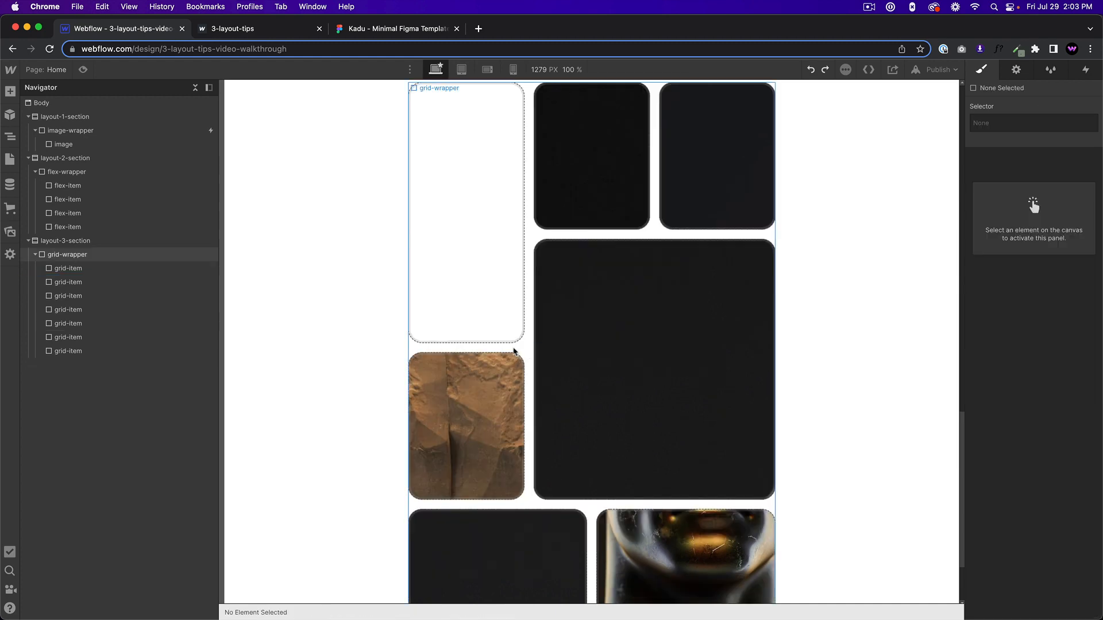
{"action": "scroll", "coordinate": [632, 402], "scroll_direction": "down", "scroll_amount": 4}
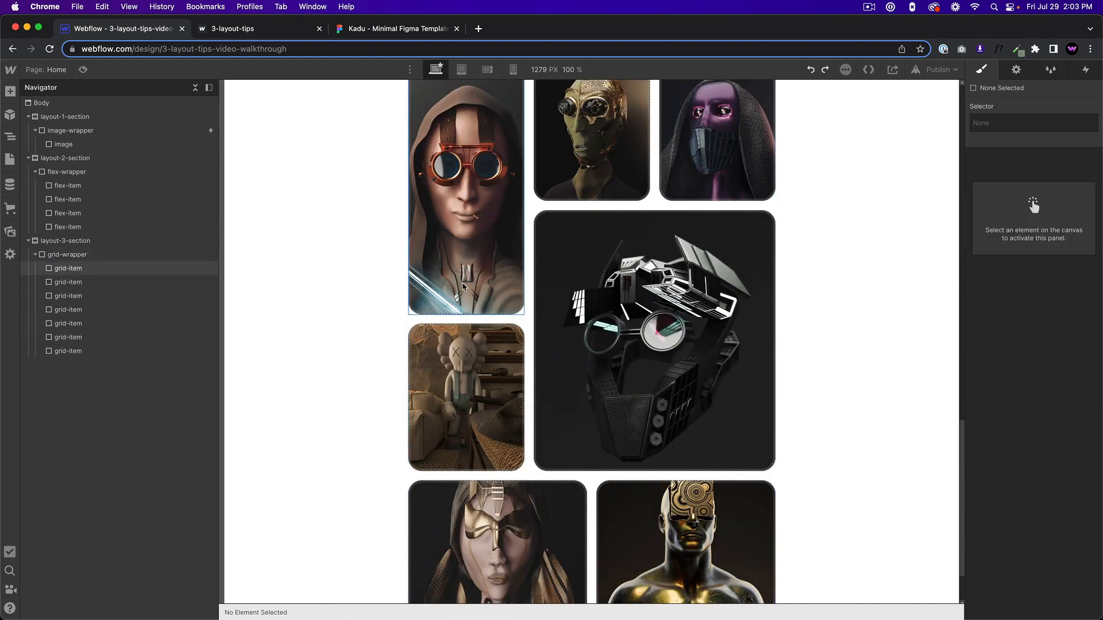
Remove the background image from the last grid-item and paste the copied image-wrapper inside it.
{"action": "left_click", "coordinate": [677, 440]}
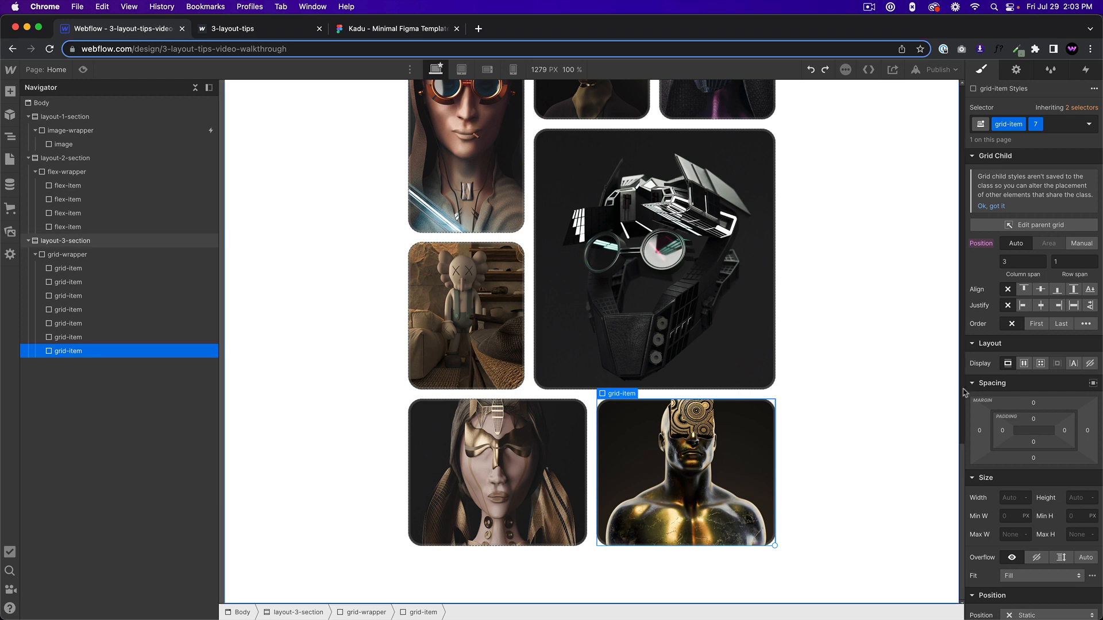
{"action": "scroll", "coordinate": [1044, 470], "scroll_direction": "down", "scroll_amount": 5}
{"action": "left_click", "coordinate": [1090, 501]}
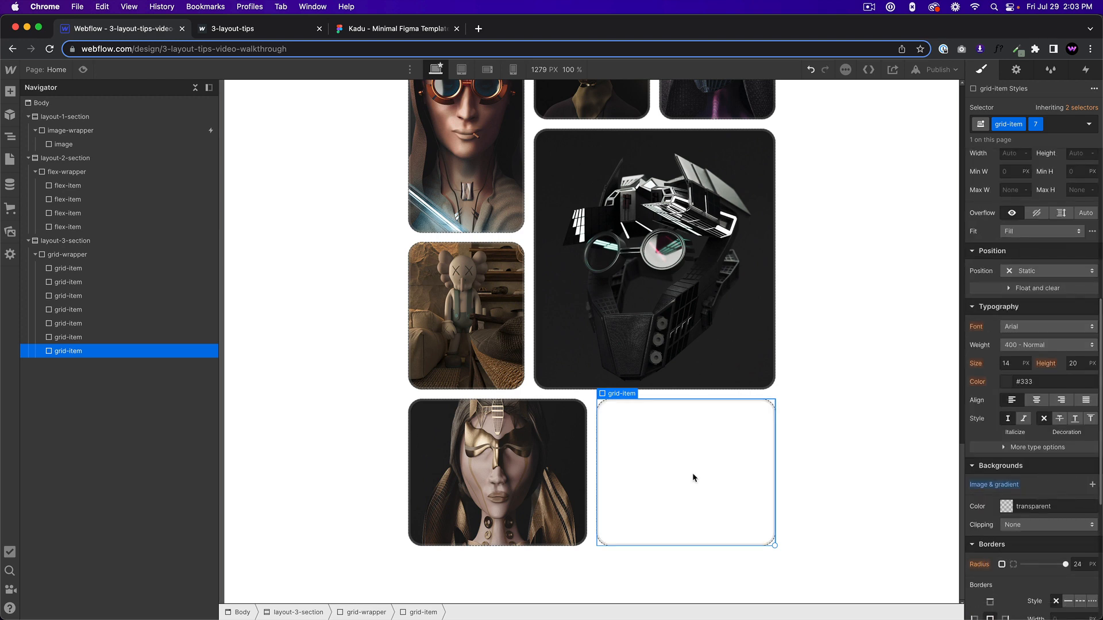
{"action": "key", "text": "super+v"}
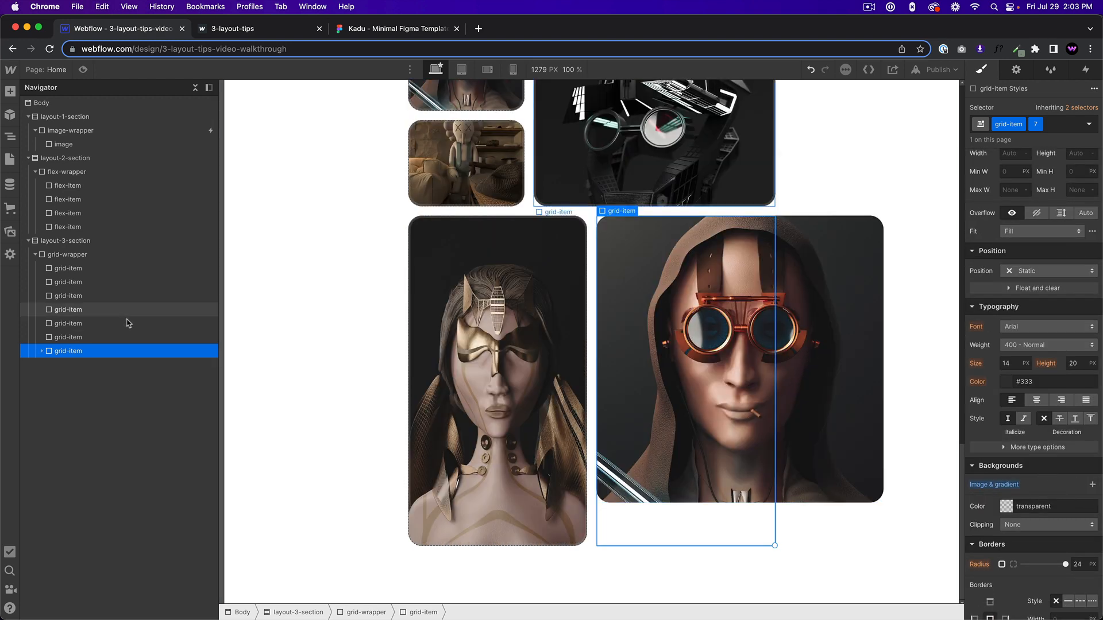
Add the combo class 2 to the image-wrapper inside the last grid-item.
{"action": "left_click", "coordinate": [86, 366]}
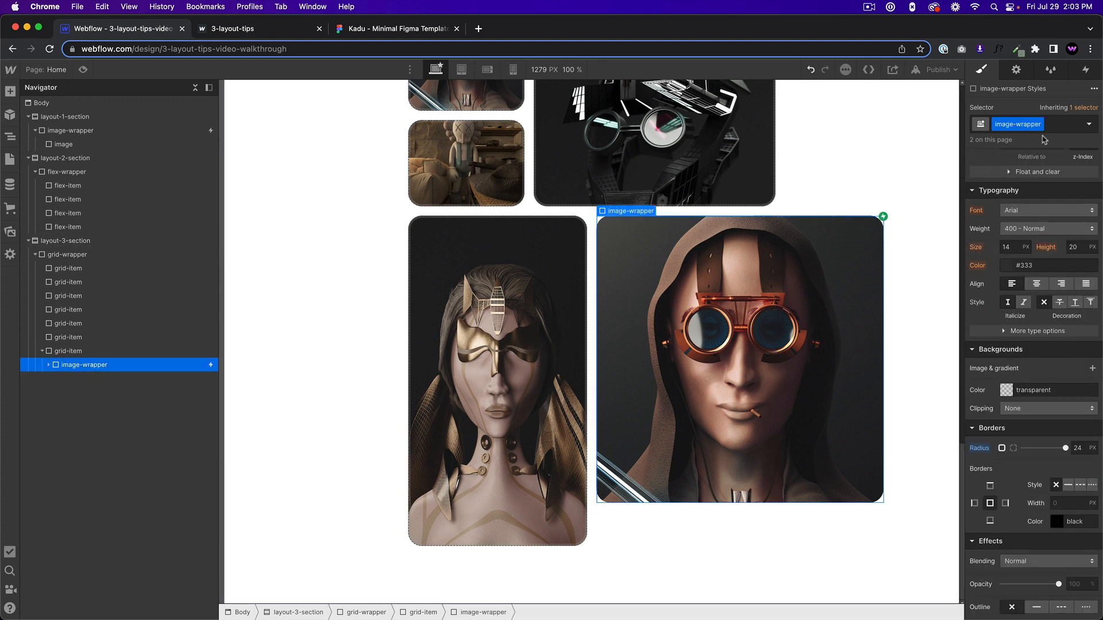
{"action": "left_click", "coordinate": [1057, 124]}
{"action": "type", "text": "2"}
{"action": "key", "text": "Return"}
Set the width of the last grid-item's image-wrapper to Auto and its height to 100%.
{"action": "scroll", "coordinate": [1018, 353], "scroll_direction": "up", "scroll_amount": 5}
{"action": "left_click", "coordinate": [1028, 211]}
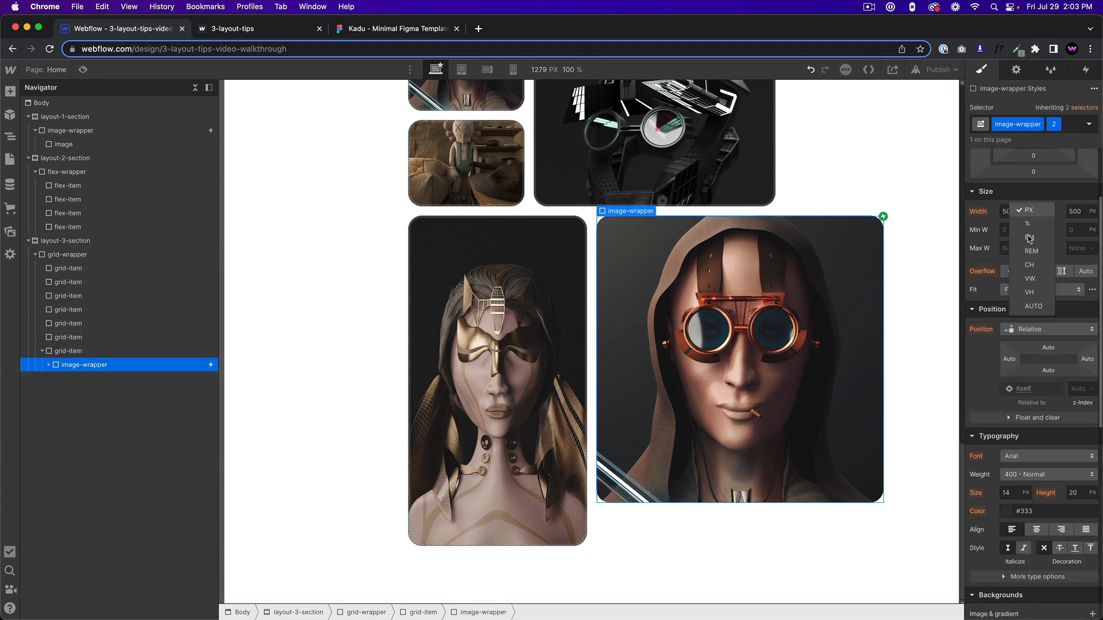
{"action": "left_click", "coordinate": [1030, 306]}
{"action": "left_click", "coordinate": [1091, 212]}
{"action": "left_click", "coordinate": [1092, 308]}
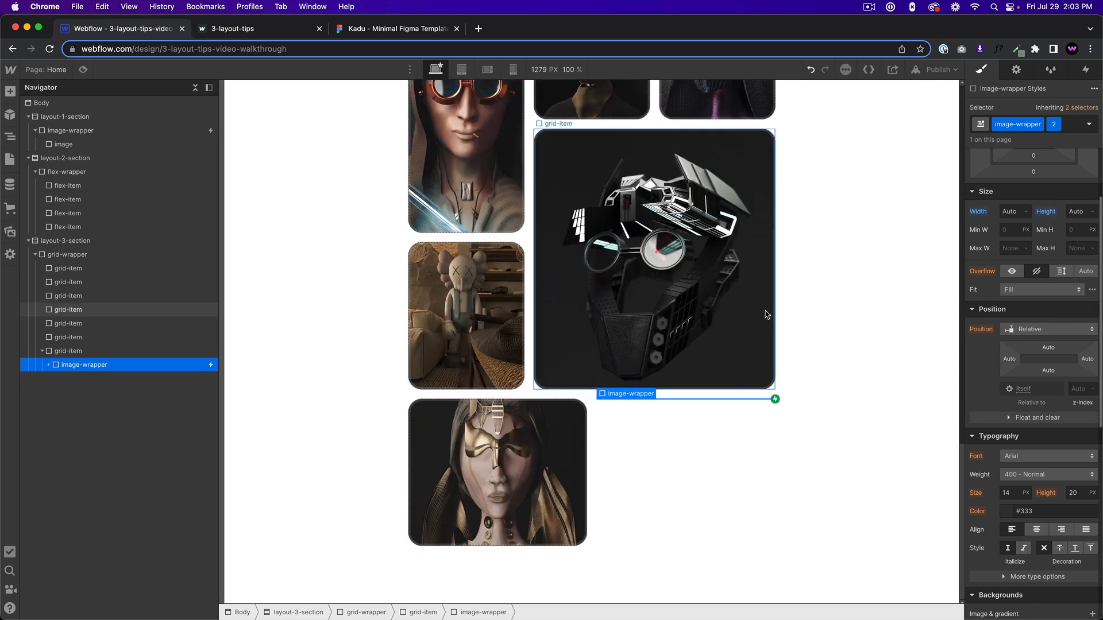
{"action": "type", "text": "100"}
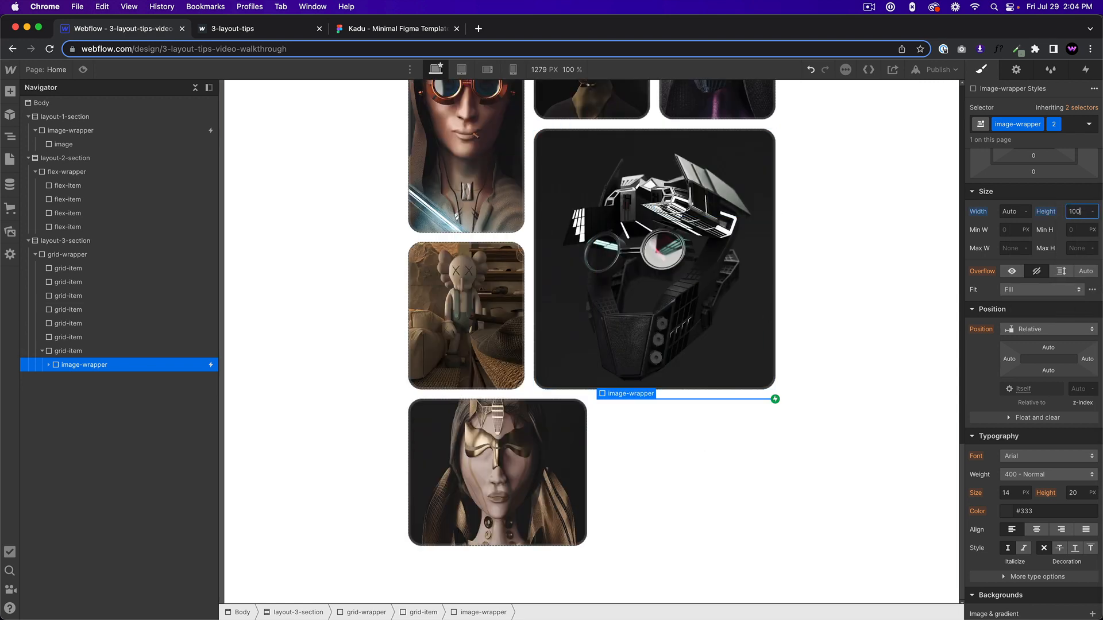
{"action": "type", "text": "%"}
Preview the interaction on the last grid-item and select the image nested in its image-wrapper.
{"action": "left_click", "coordinate": [83, 70]}
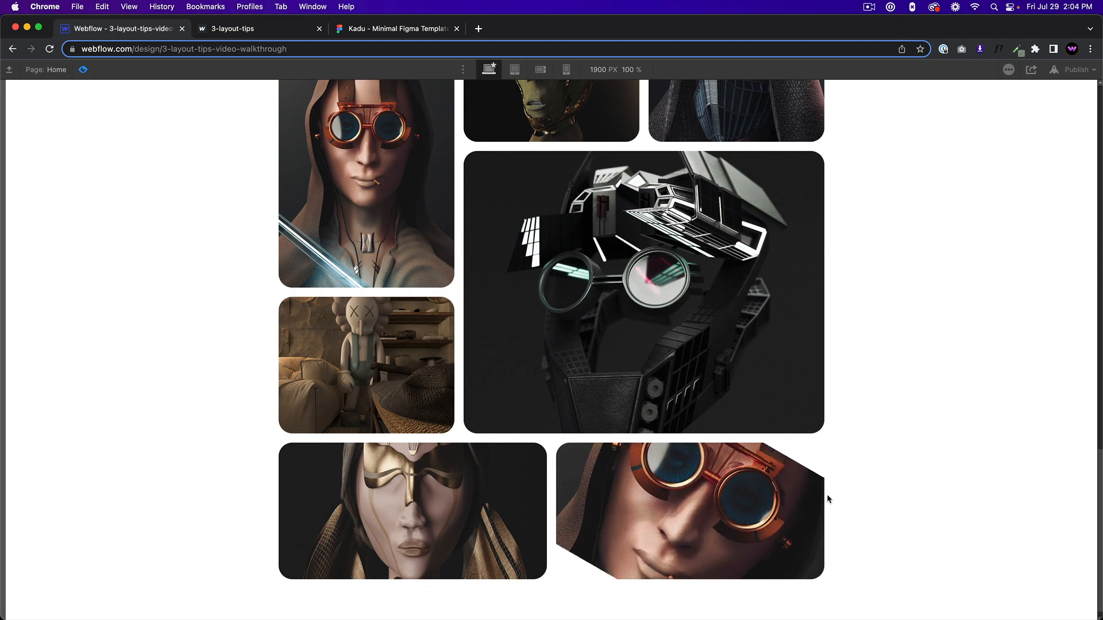
{"action": "left_click", "coordinate": [83, 70]}
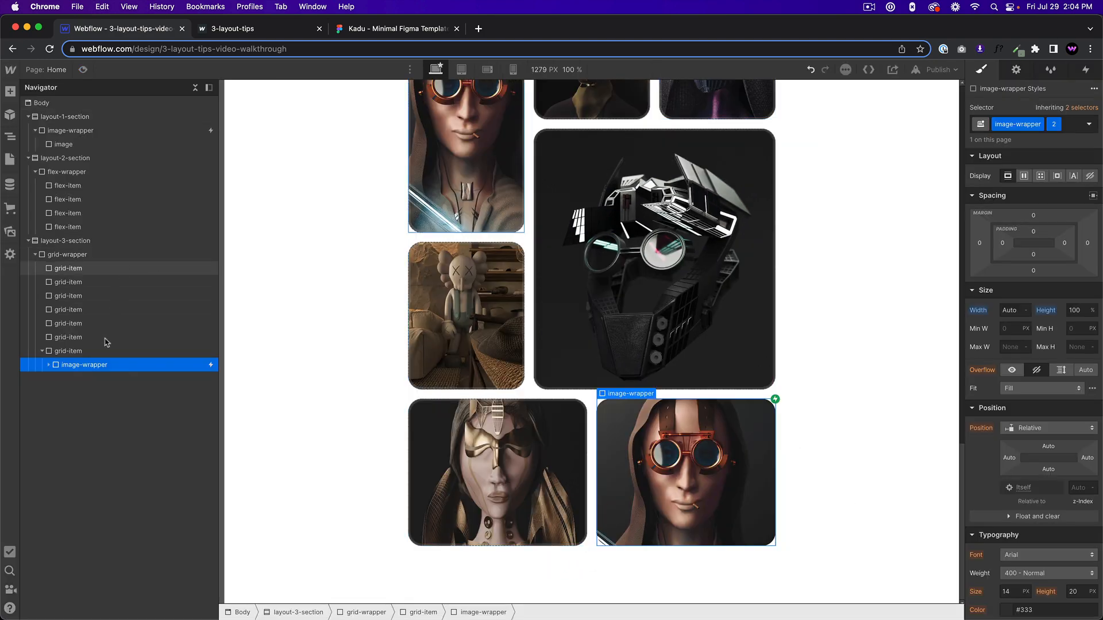
{"action": "left_click", "coordinate": [109, 379]}
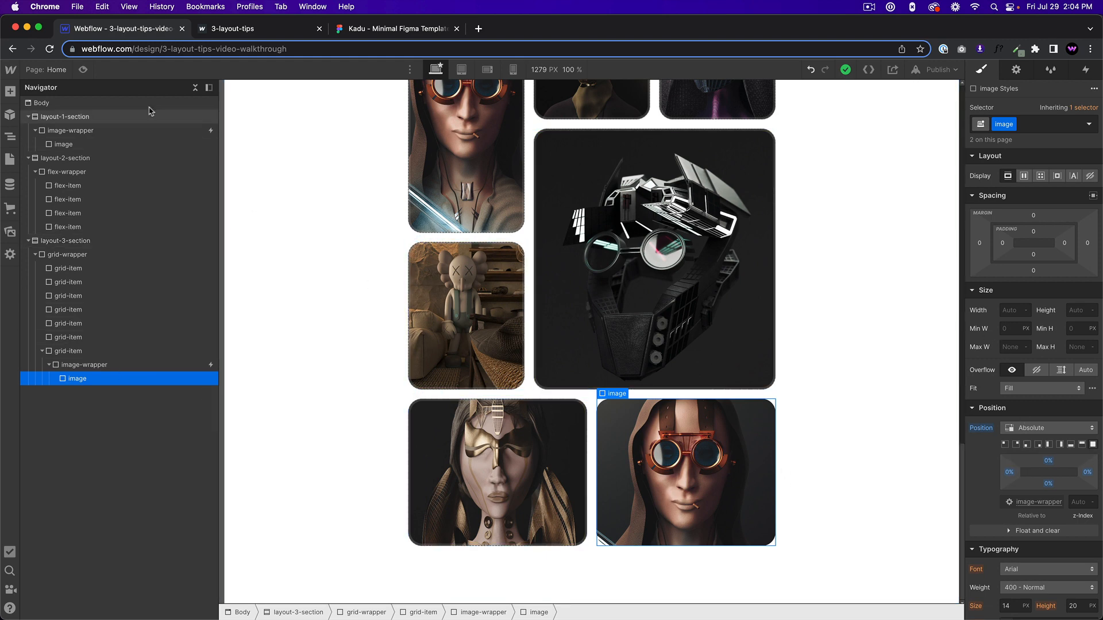
Preview the last grid-item's hover interaction and review the style settings of its image-wrapper.
{"action": "left_click", "coordinate": [86, 71]}
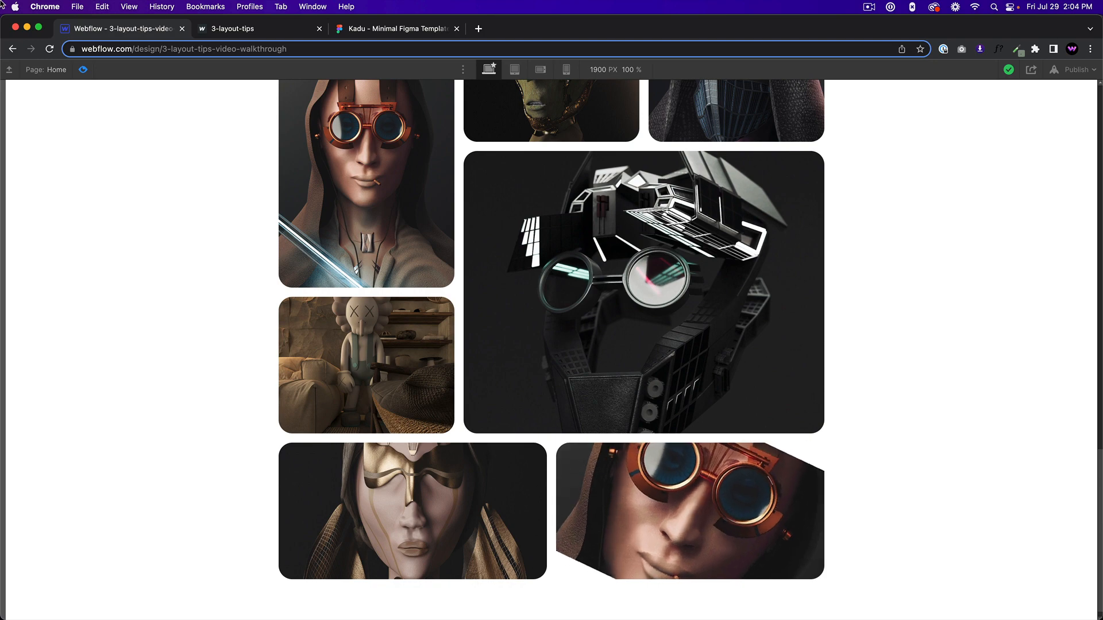
{"action": "key", "text": "Escape"}
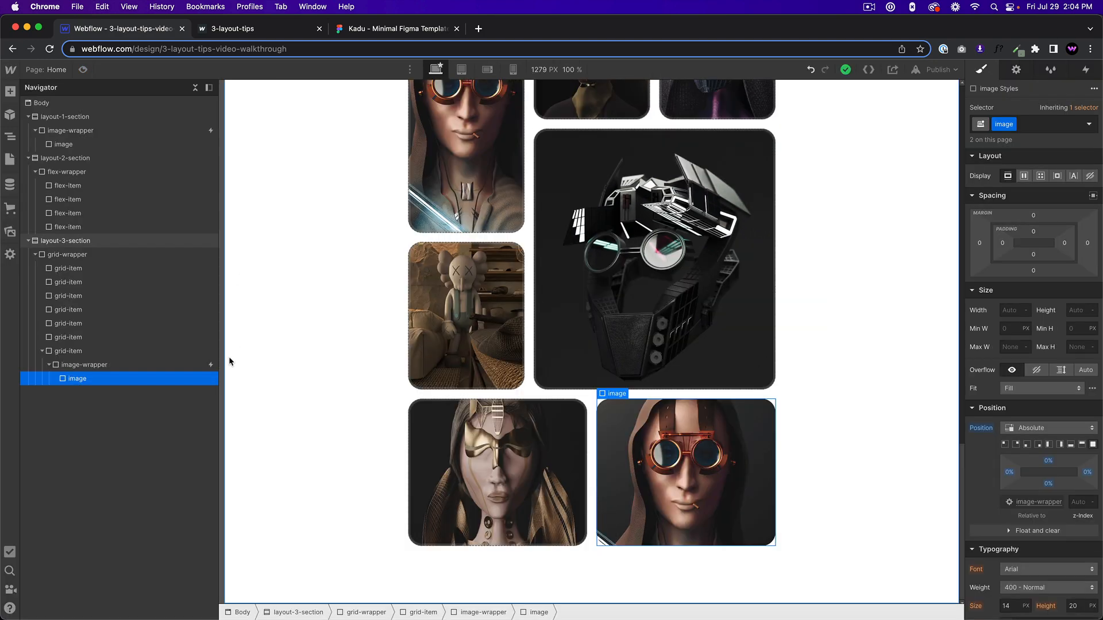
{"action": "left_click", "coordinate": [84, 364]}
{"action": "scroll", "coordinate": [1061, 522], "scroll_direction": "down", "scroll_amount": 8}
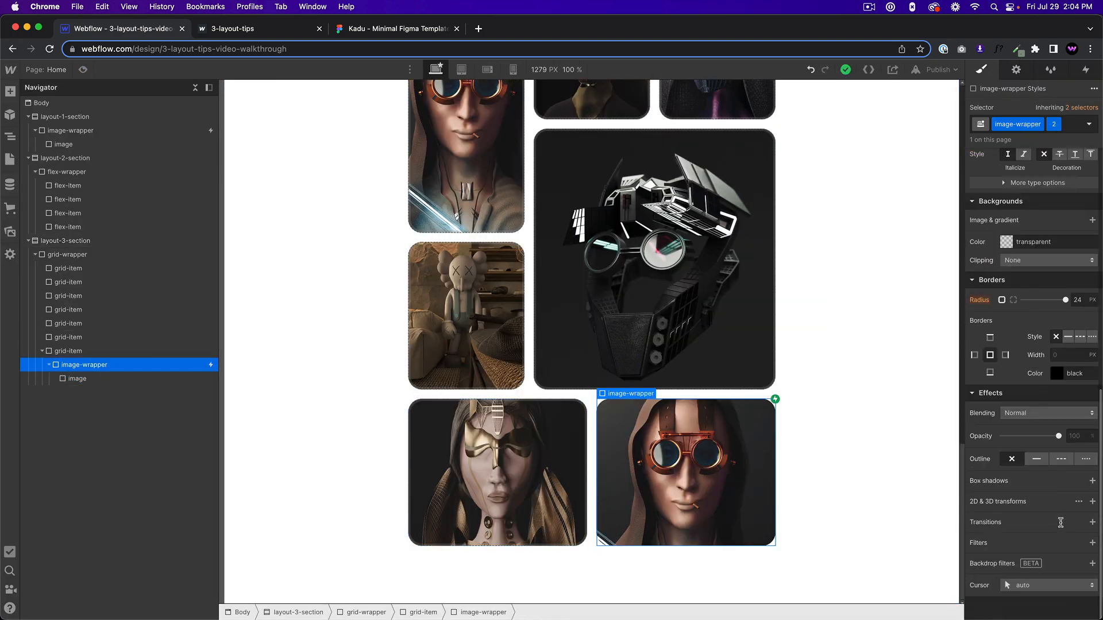
{"action": "scroll", "coordinate": [1022, 363], "scroll_direction": "up", "scroll_amount": 5}
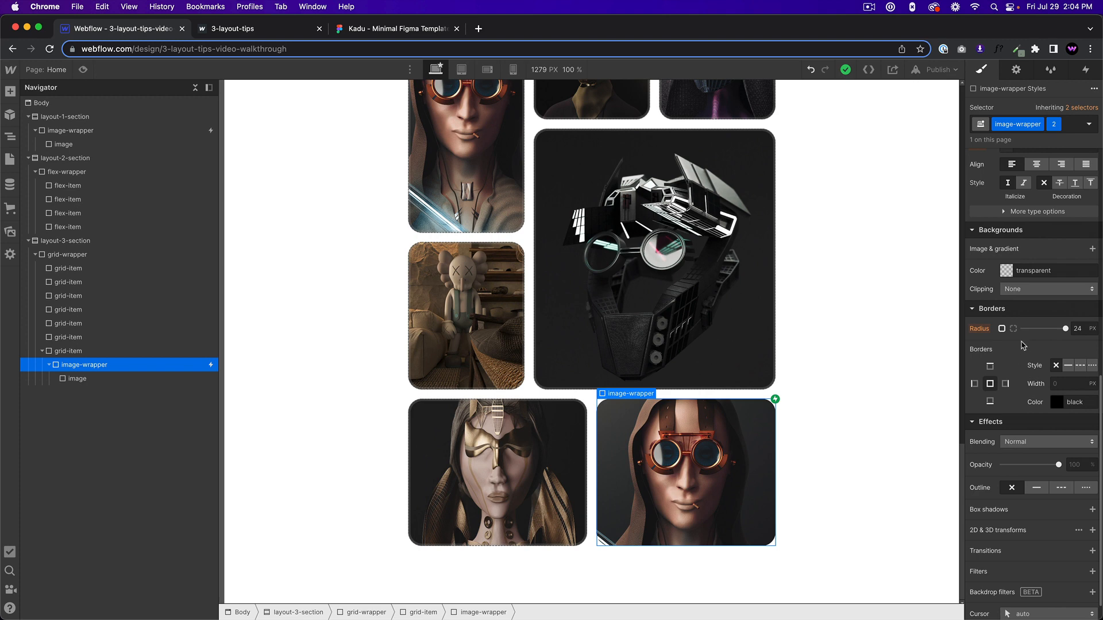
Set the initial-state Scale of the image-wrapper's "image hover in" animation to 2 on X and Y, and preview the grid.
{"action": "left_click", "coordinate": [1093, 73]}
{"action": "left_click", "coordinate": [1045, 136]}
{"action": "left_click", "coordinate": [1027, 204]}
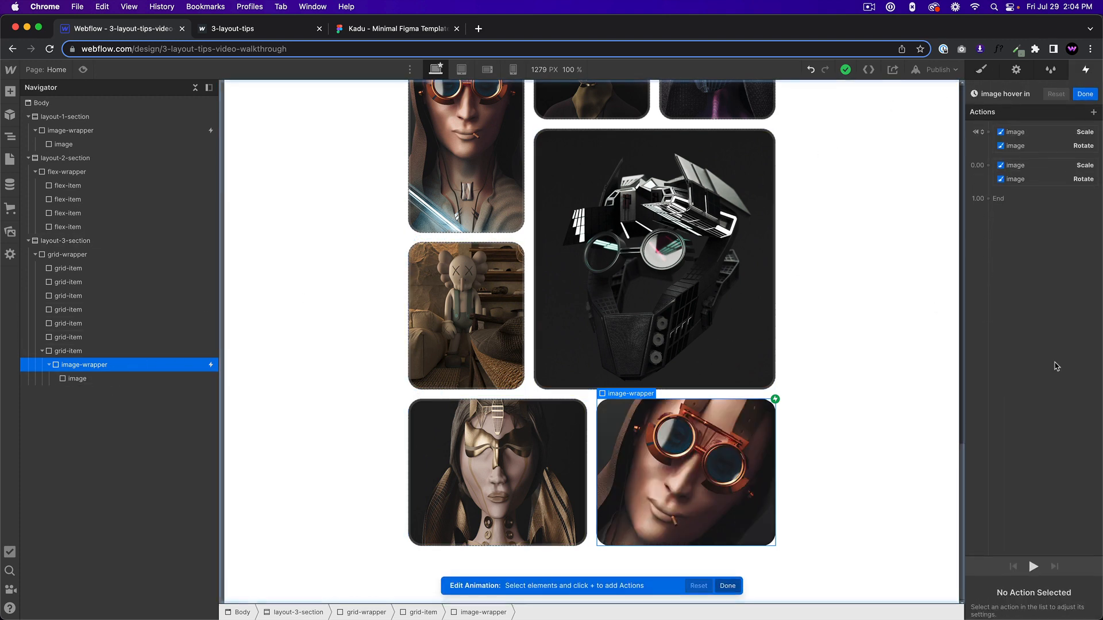
{"action": "left_click", "coordinate": [1034, 133]}
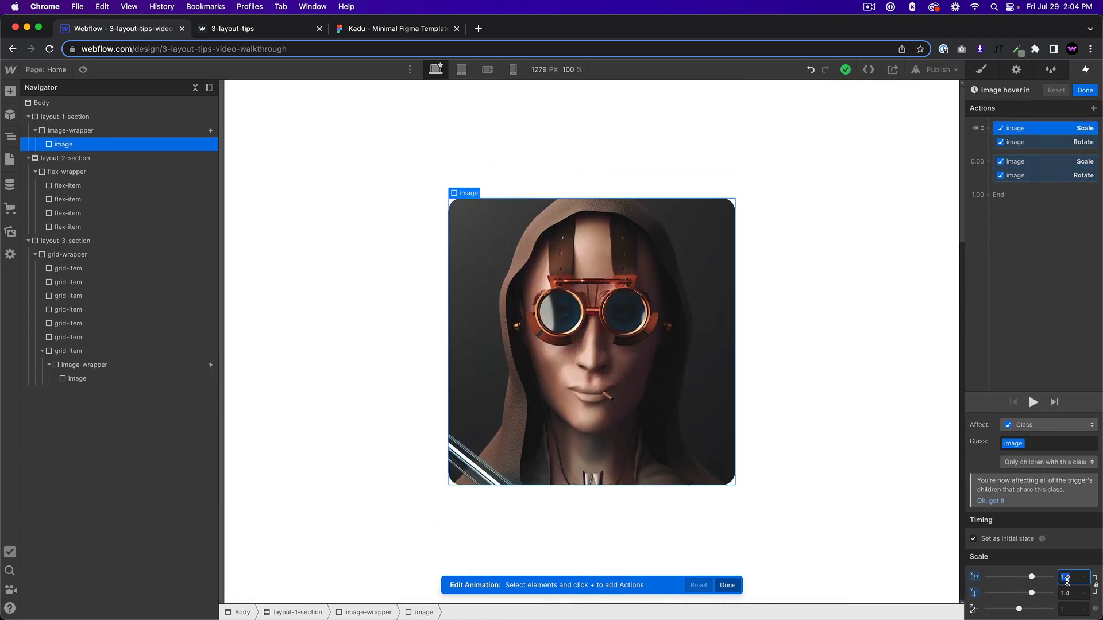
{"action": "scroll", "coordinate": [646, 378], "scroll_direction": "down", "scroll_amount": 20}
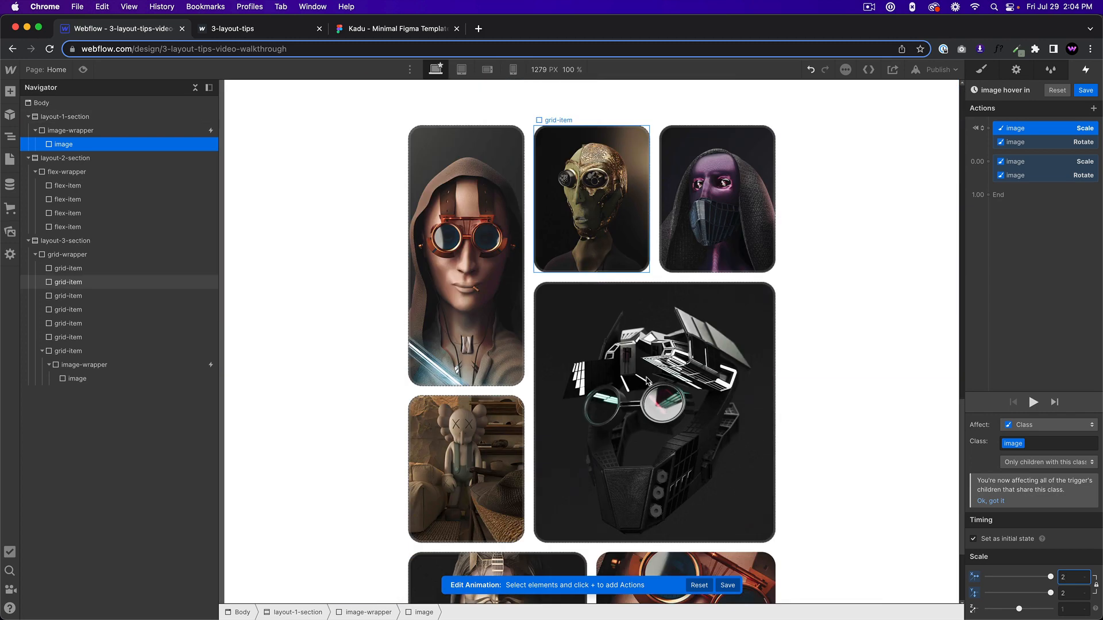
{"action": "left_click", "coordinate": [81, 69]}
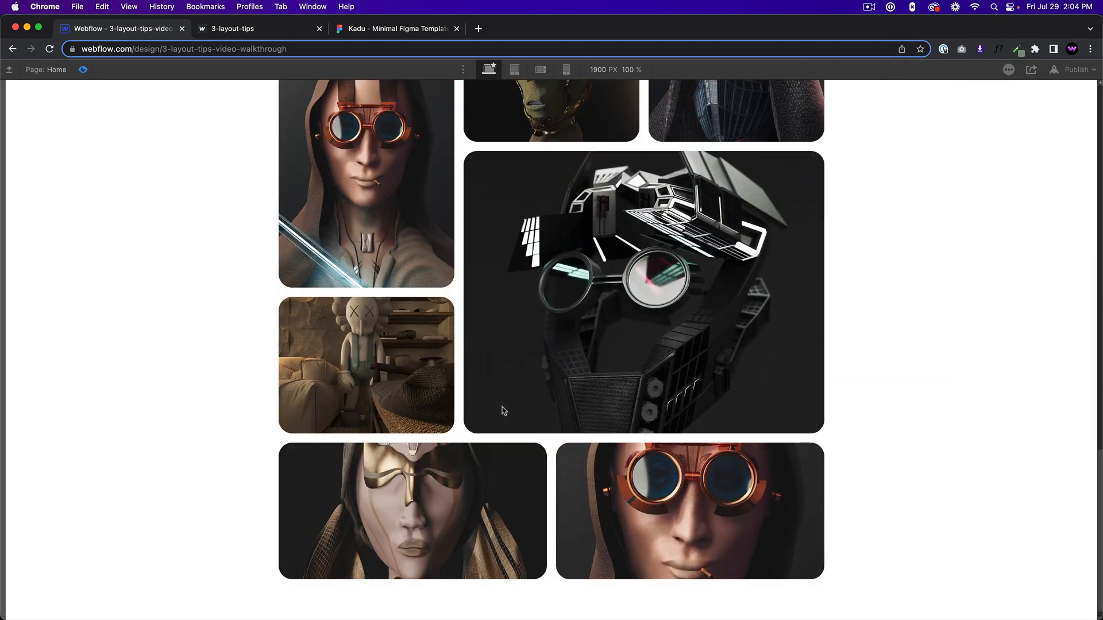
{"action": "left_click", "coordinate": [82, 69]}
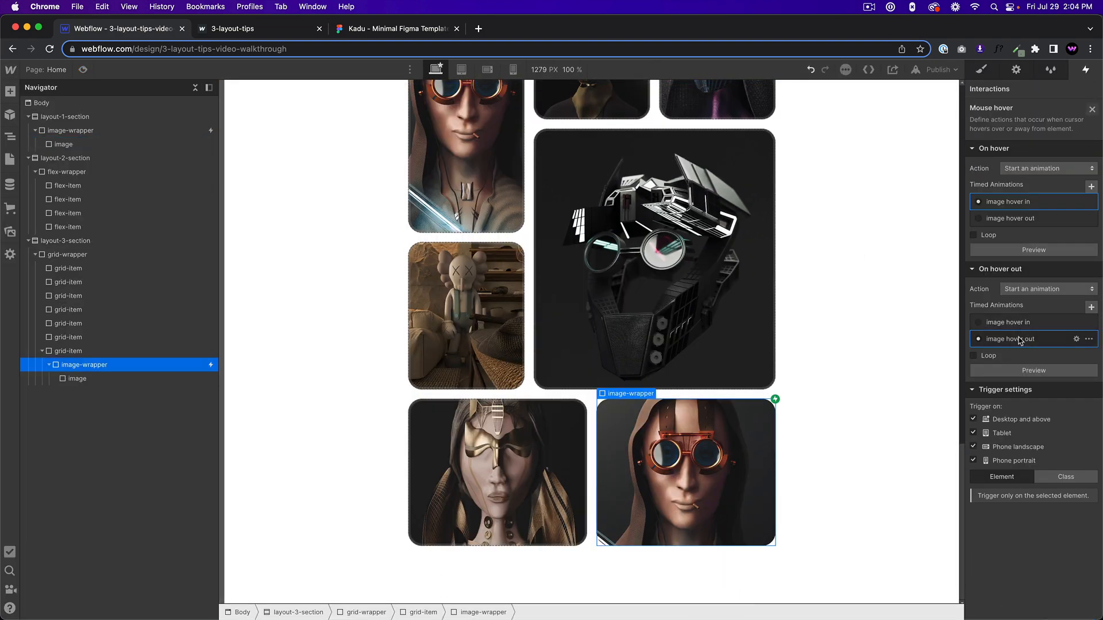
Set the Scale action of the "image hover out" animation to 2 on X and Y.
{"action": "left_click", "coordinate": [1020, 339]}
{"action": "left_click", "coordinate": [1028, 129]}
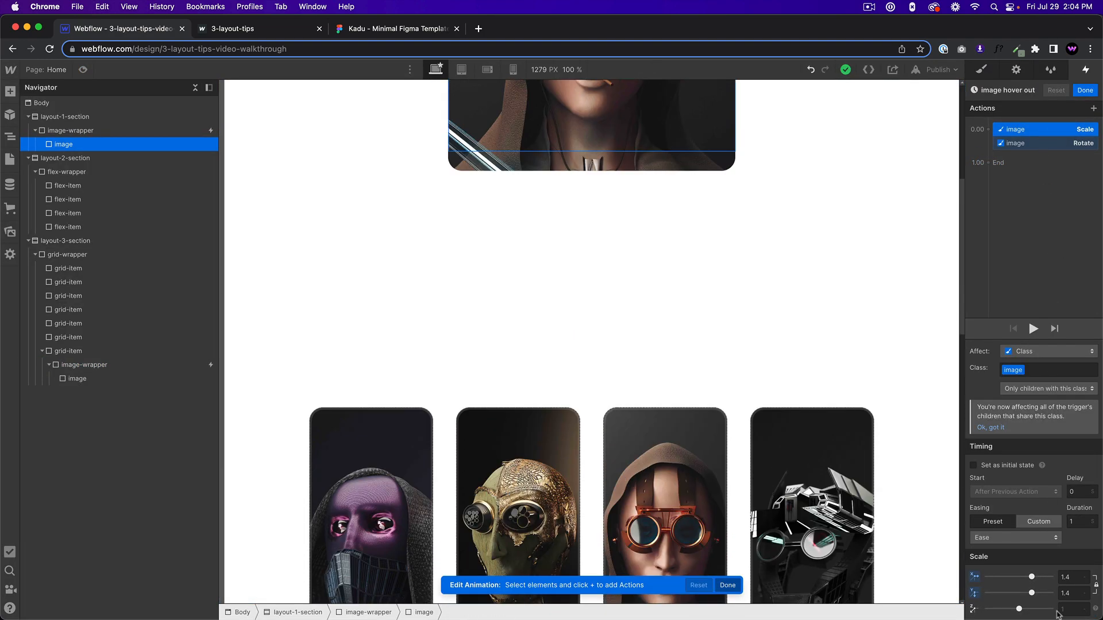
{"action": "left_click", "coordinate": [1073, 578]}
{"action": "type", "text": "2"}
{"action": "key", "text": "Return"}
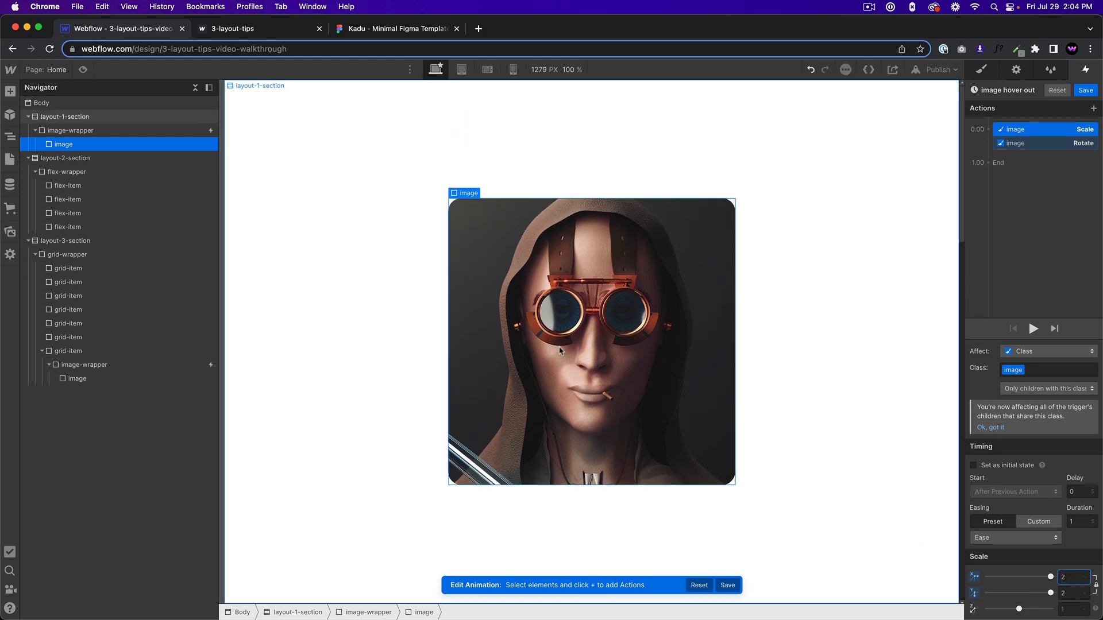
Preview the page and compare the hover effect on the first section's image with the one in the last grid-item.
{"action": "left_click", "coordinate": [83, 69]}
{"action": "scroll", "coordinate": [720, 507], "scroll_direction": "down", "scroll_amount": 10}
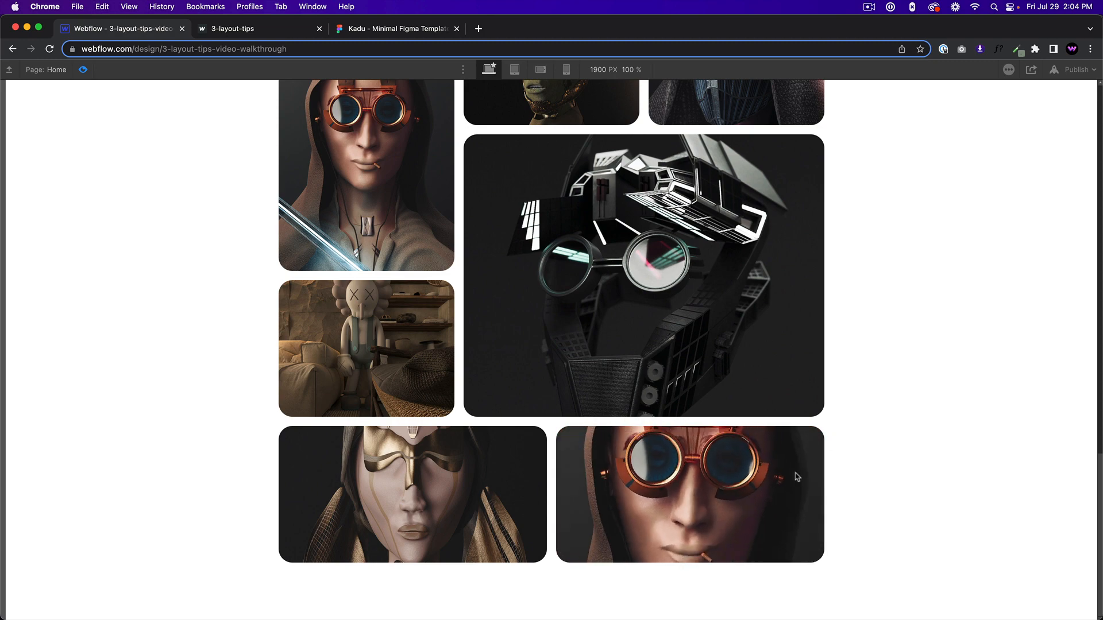
{"action": "scroll", "coordinate": [917, 452], "scroll_direction": "down", "scroll_amount": 10}
{"action": "scroll", "coordinate": [633, 300], "scroll_direction": "up", "scroll_amount": 6}
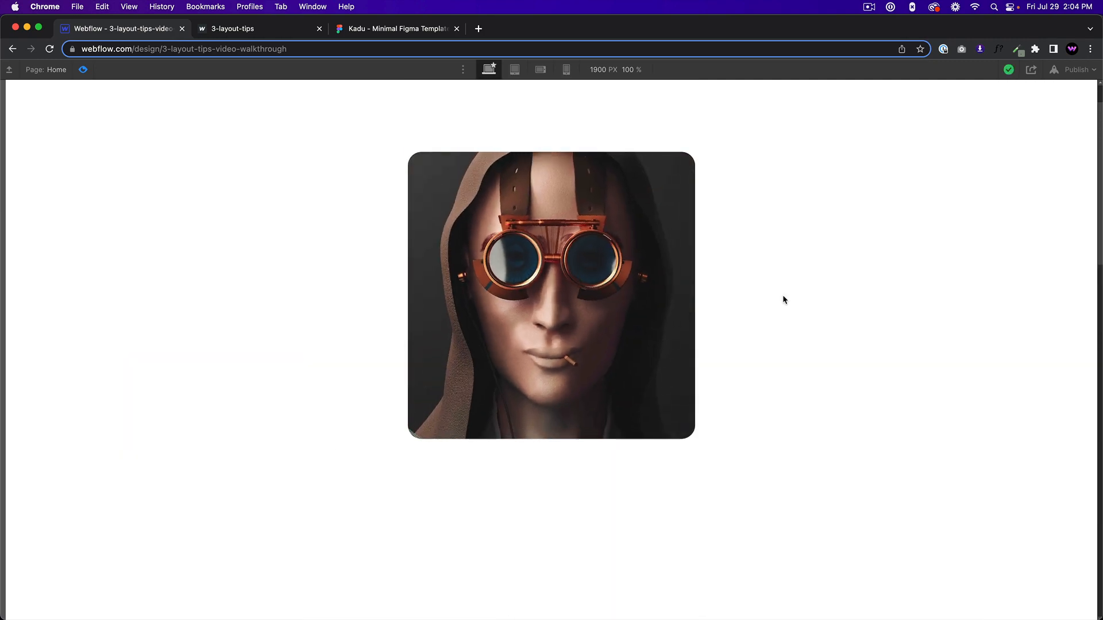
{"action": "scroll", "coordinate": [970, 331], "scroll_direction": "down", "scroll_amount": 6}
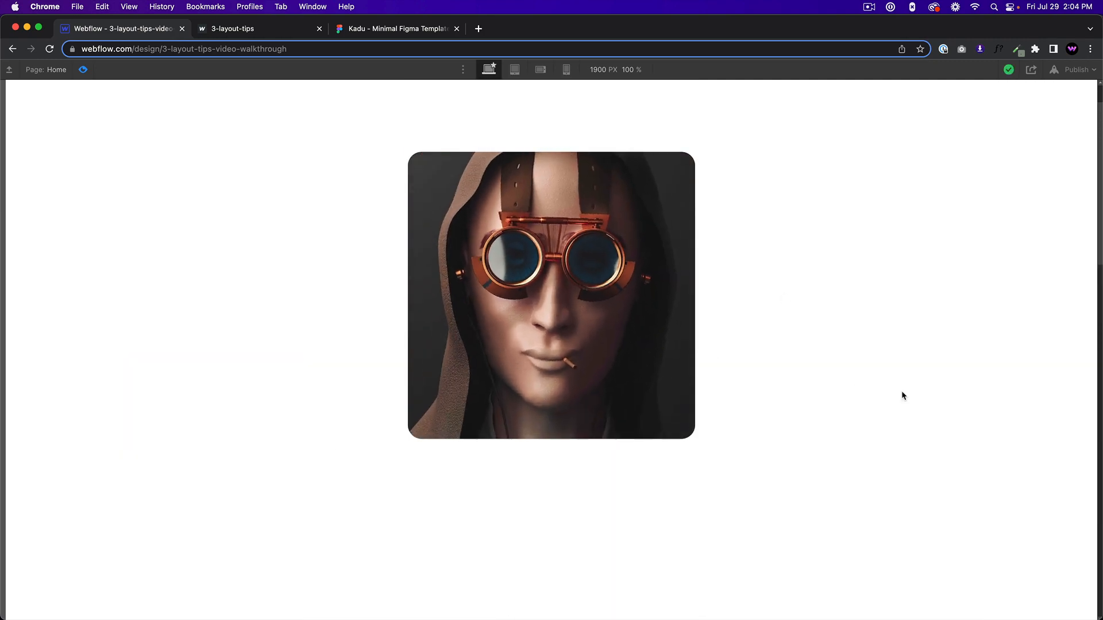
{"action": "scroll", "coordinate": [909, 411], "scroll_direction": "down", "scroll_amount": 5}
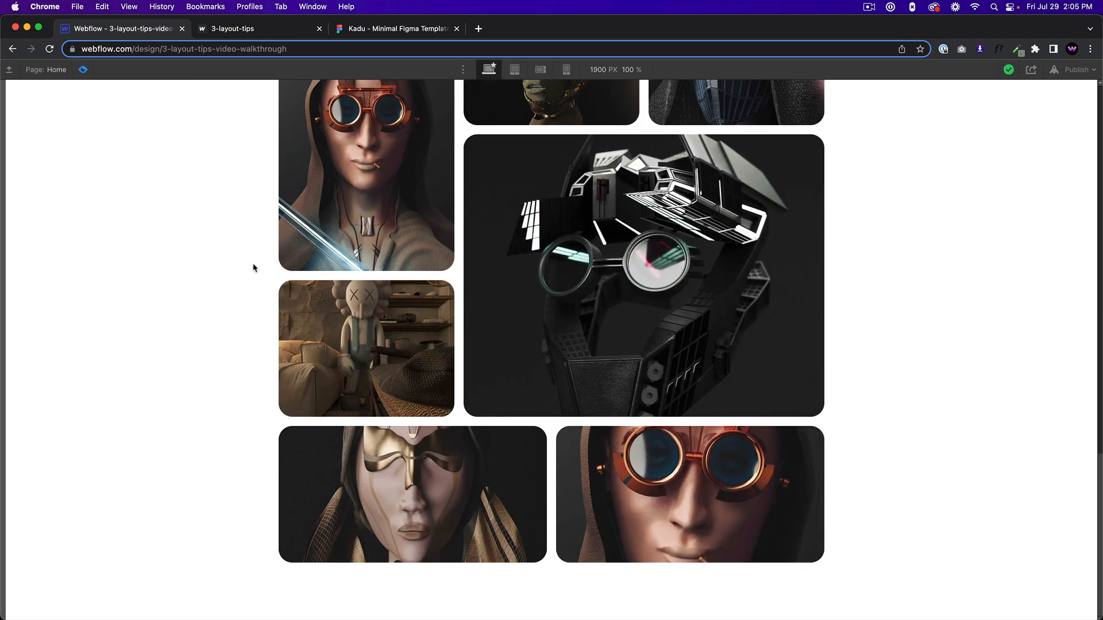
{"action": "scroll", "coordinate": [247, 258], "scroll_direction": "up", "scroll_amount": 10}
{"action": "scroll", "coordinate": [240, 250], "scroll_direction": "down", "scroll_amount": 5}
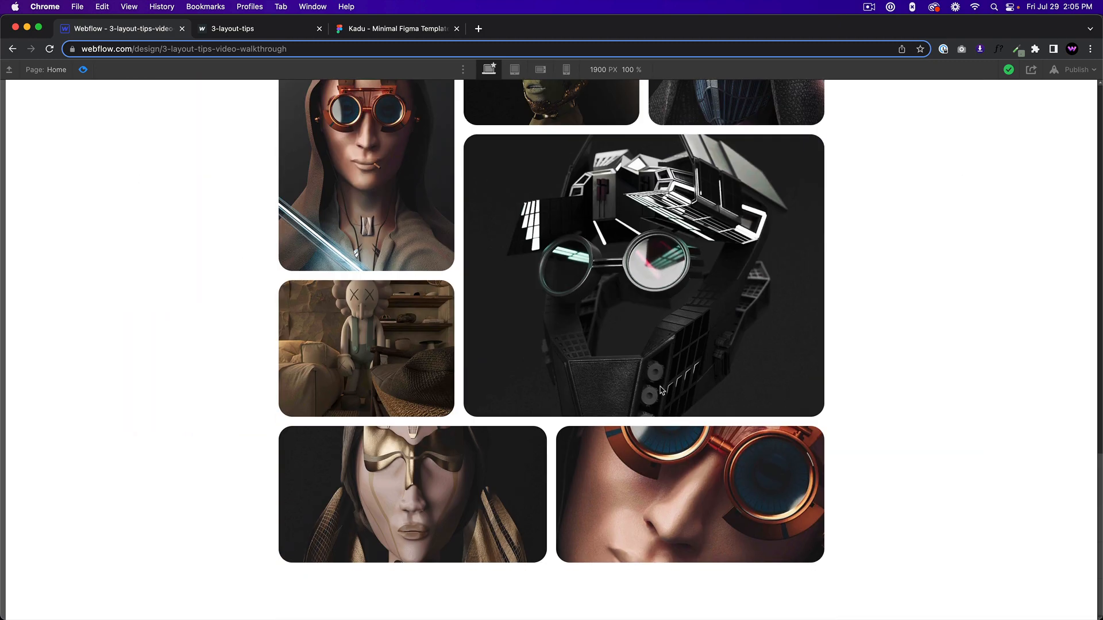
Leave the preview and save the "image hover out" animation.
{"action": "left_click", "coordinate": [83, 69]}
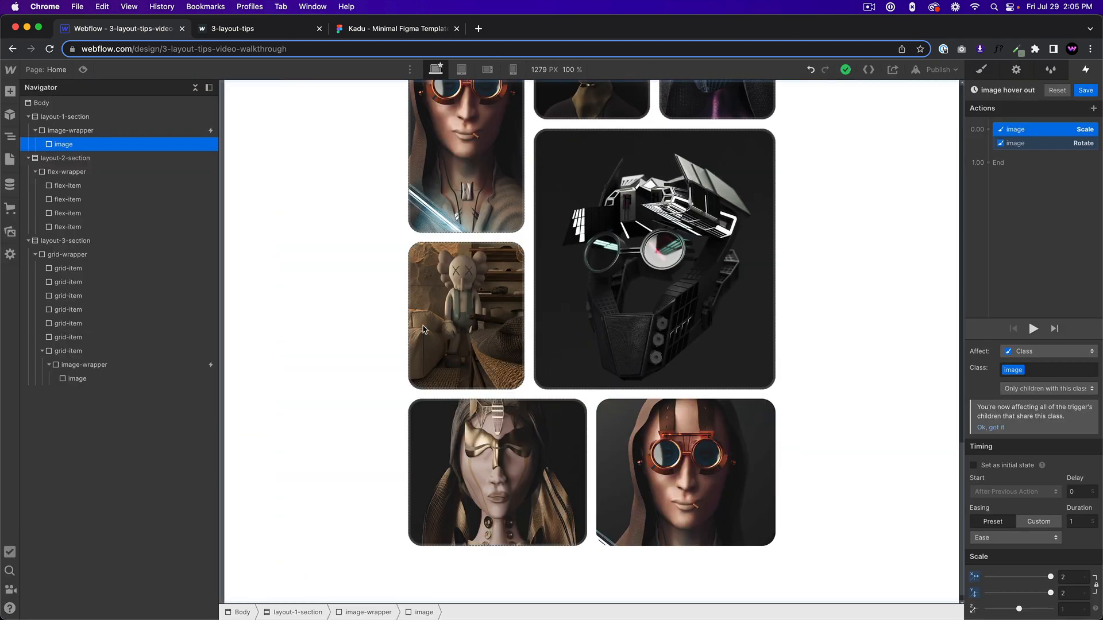
{"action": "left_click", "coordinate": [384, 286]}
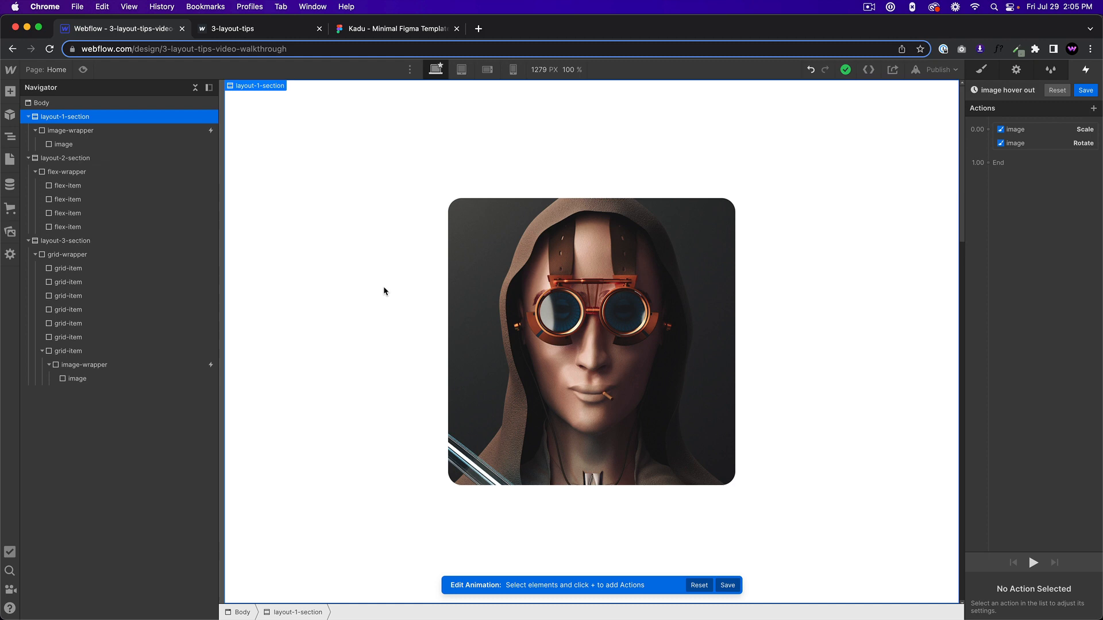
{"action": "scroll", "coordinate": [385, 280], "scroll_direction": "down", "scroll_amount": 8}
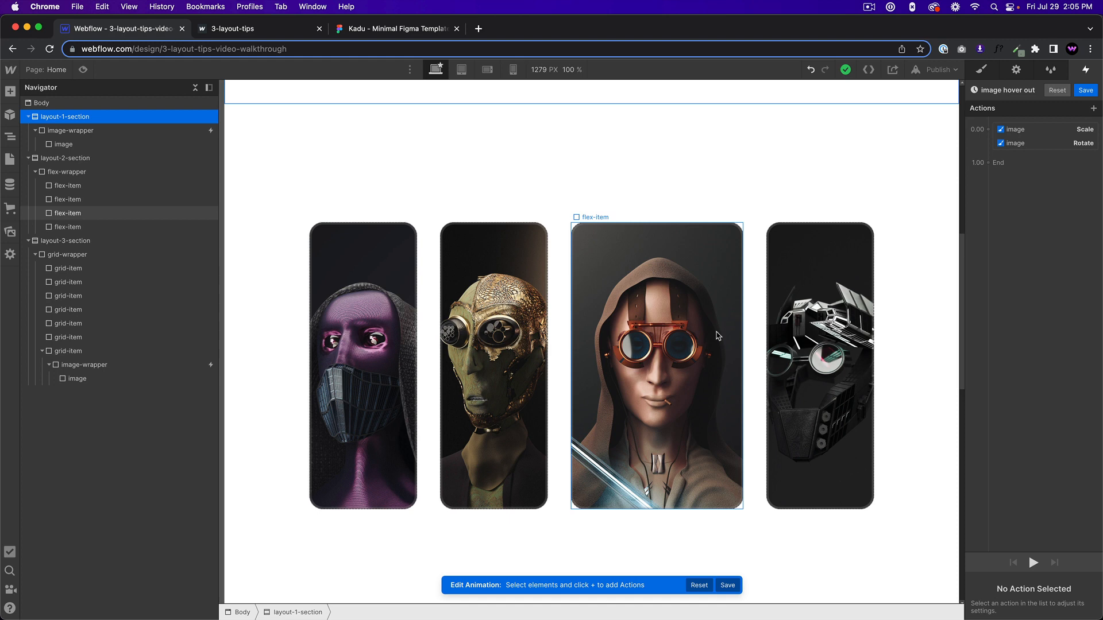
{"action": "left_click", "coordinate": [1082, 91]}
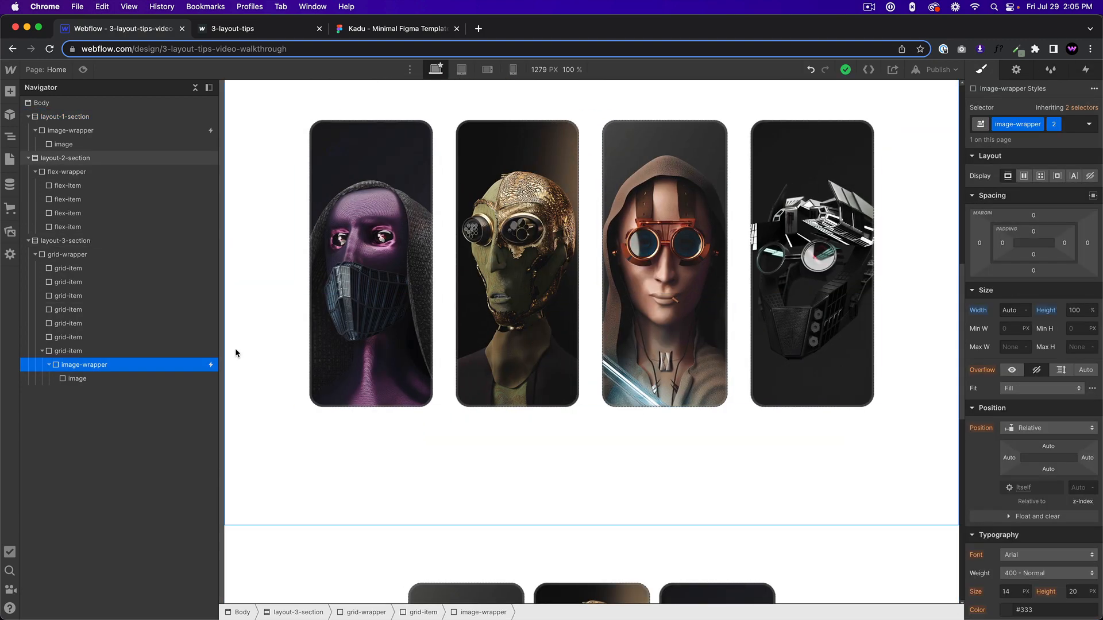
Review the three layouts, examining the flex-items' sizing, the flex-wrapper, the grid-wrapper's settings and the first section's image.
{"action": "left_click", "coordinate": [460, 188]}
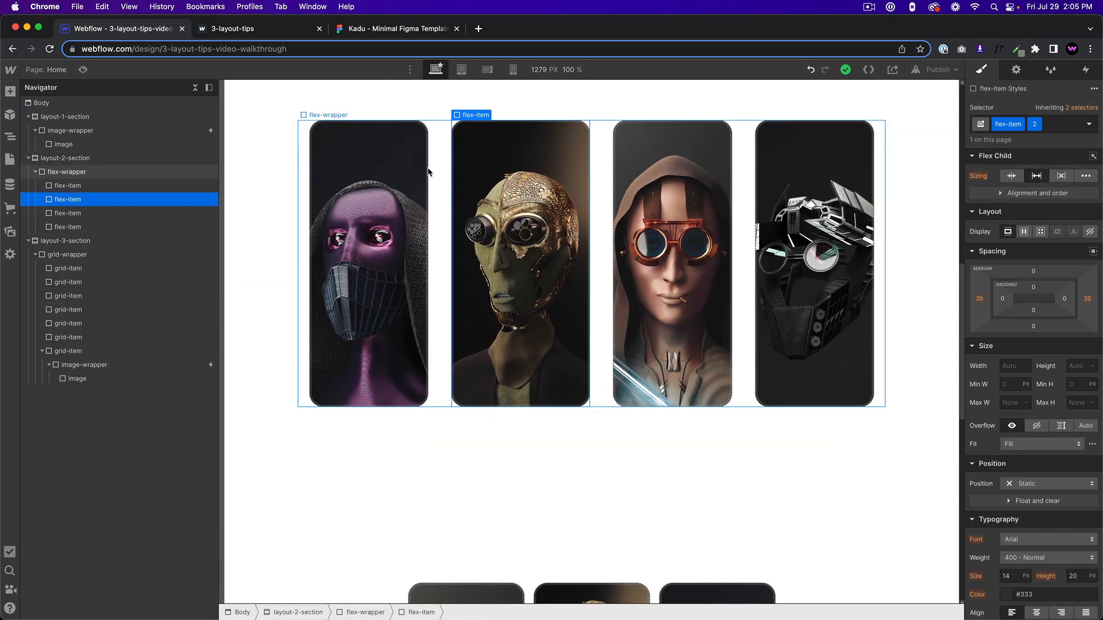
{"action": "left_click", "coordinate": [428, 172]}
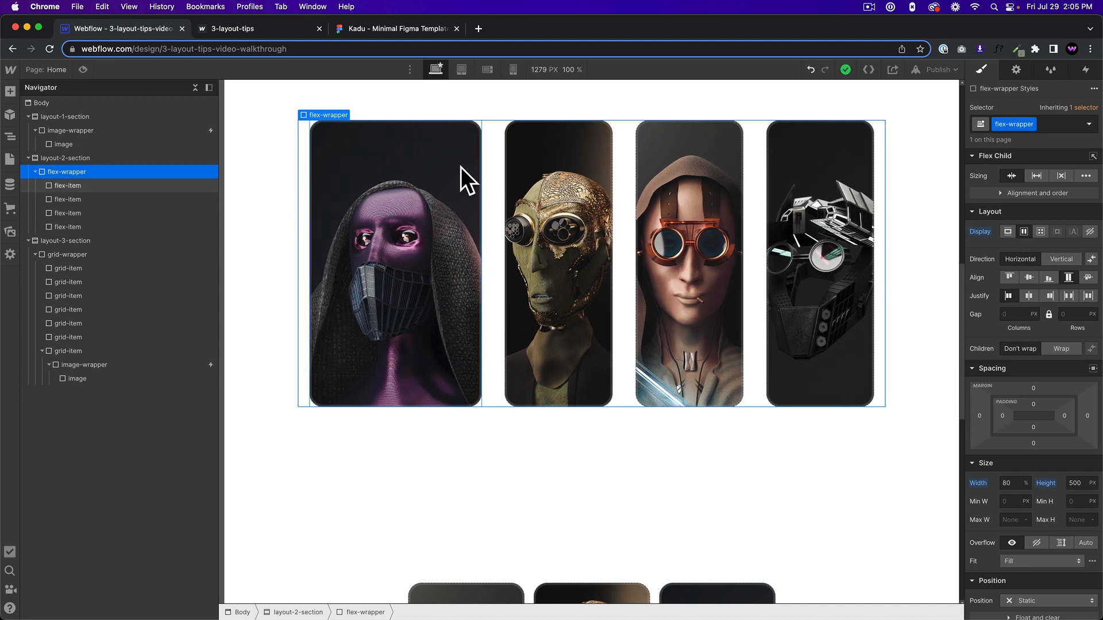
{"action": "left_click", "coordinate": [373, 149]}
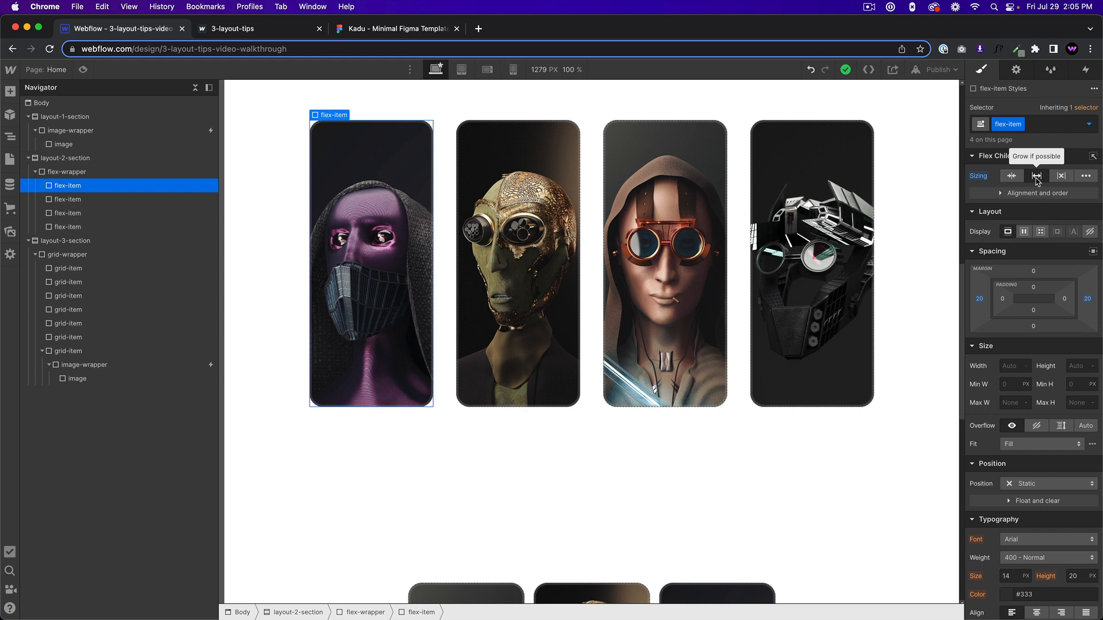
{"action": "scroll", "coordinate": [451, 351], "scroll_direction": "down", "scroll_amount": 10}
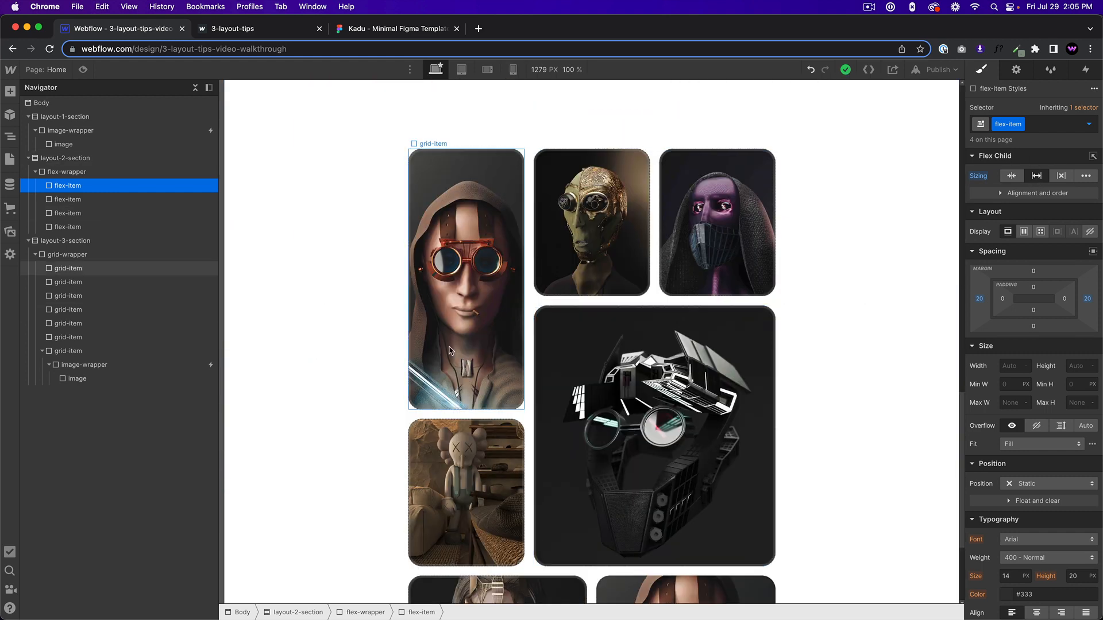
{"action": "left_click", "coordinate": [529, 312]}
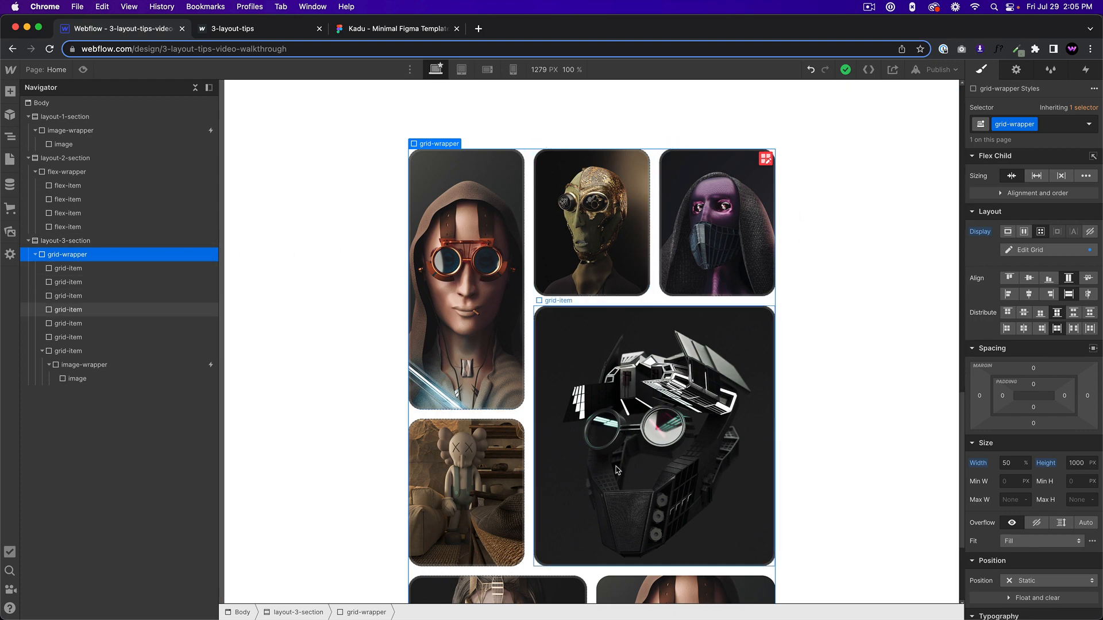
{"action": "scroll", "coordinate": [617, 470], "scroll_direction": "down", "scroll_amount": 3}
{"action": "scroll", "coordinate": [569, 391], "scroll_direction": "up", "scroll_amount": 6}
{"action": "scroll", "coordinate": [632, 397], "scroll_direction": "down", "scroll_amount": 5}
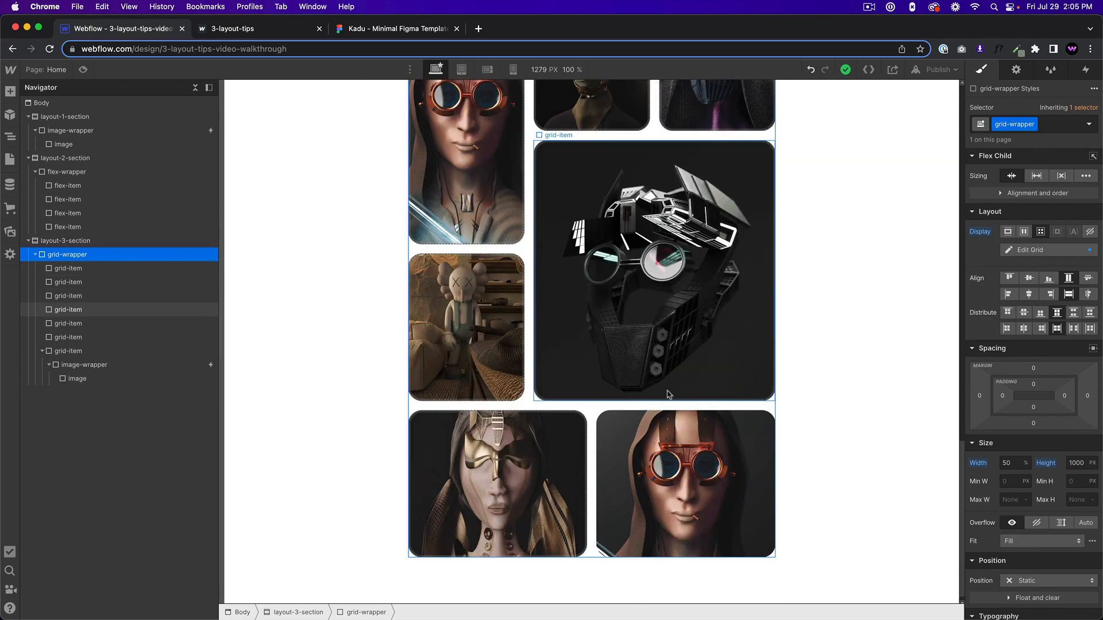
{"action": "scroll", "coordinate": [643, 368], "scroll_direction": "down", "scroll_amount": 1}
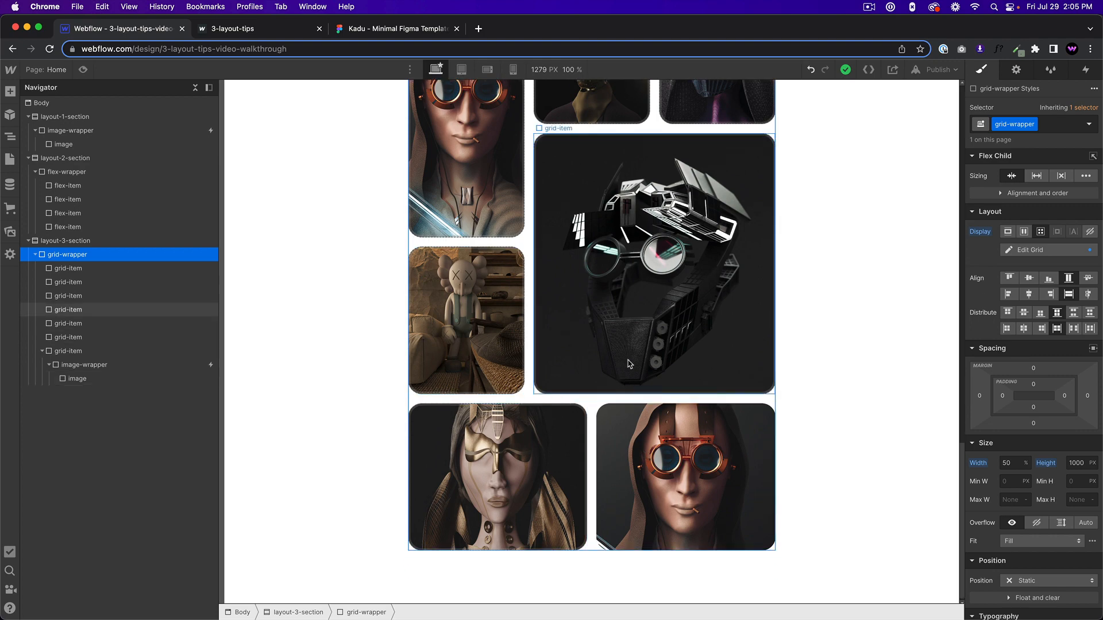
{"action": "scroll", "coordinate": [675, 368], "scroll_direction": "up", "scroll_amount": 15}
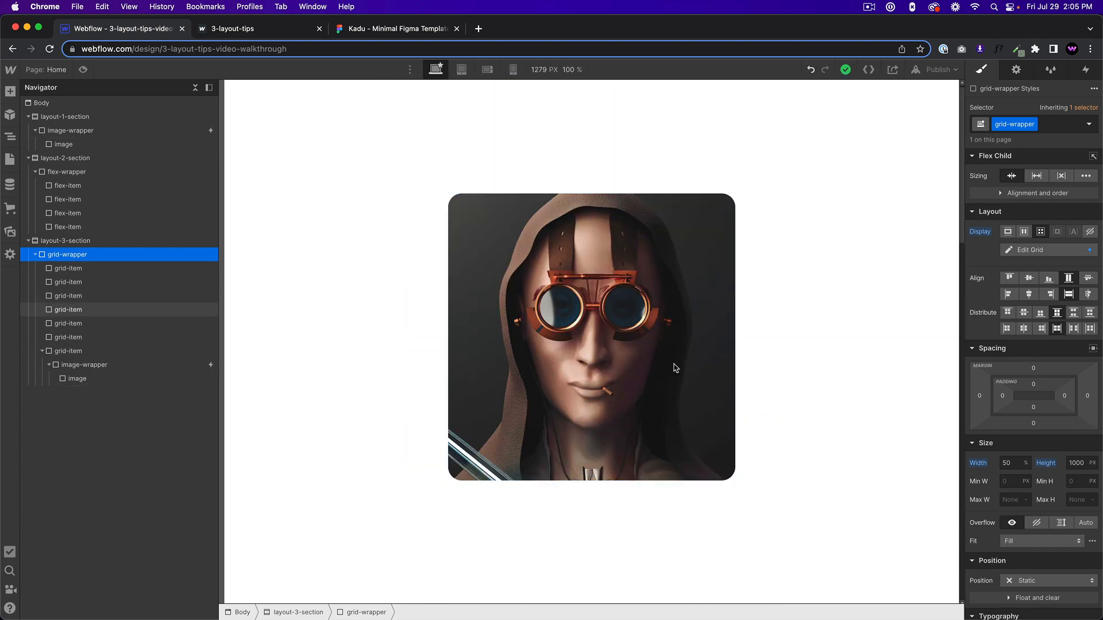
{"action": "scroll", "coordinate": [676, 367], "scroll_direction": "down", "scroll_amount": 15}
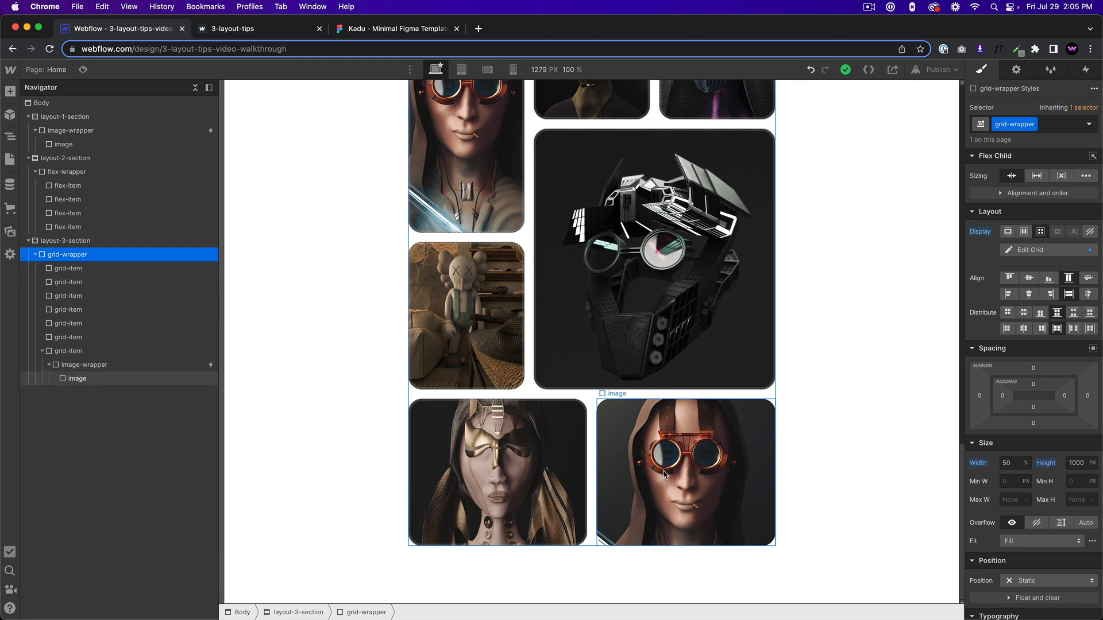
Select the image in the last grid-item and preview the hover interaction there and in the first section.
{"action": "left_click", "coordinate": [697, 475]}
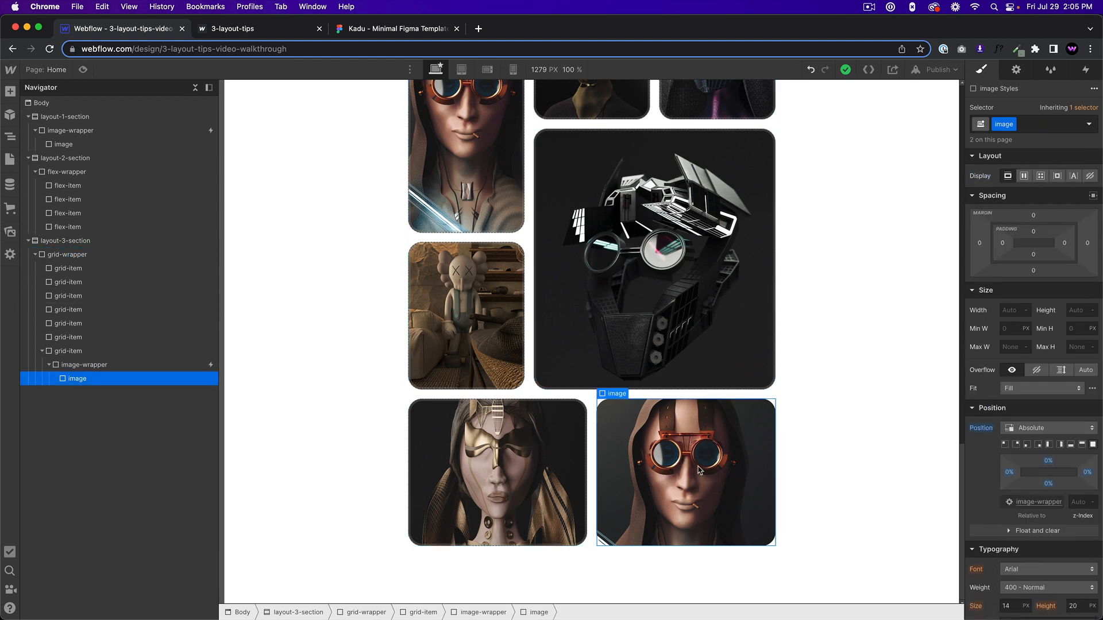
{"action": "key", "text": "super+shift+p"}
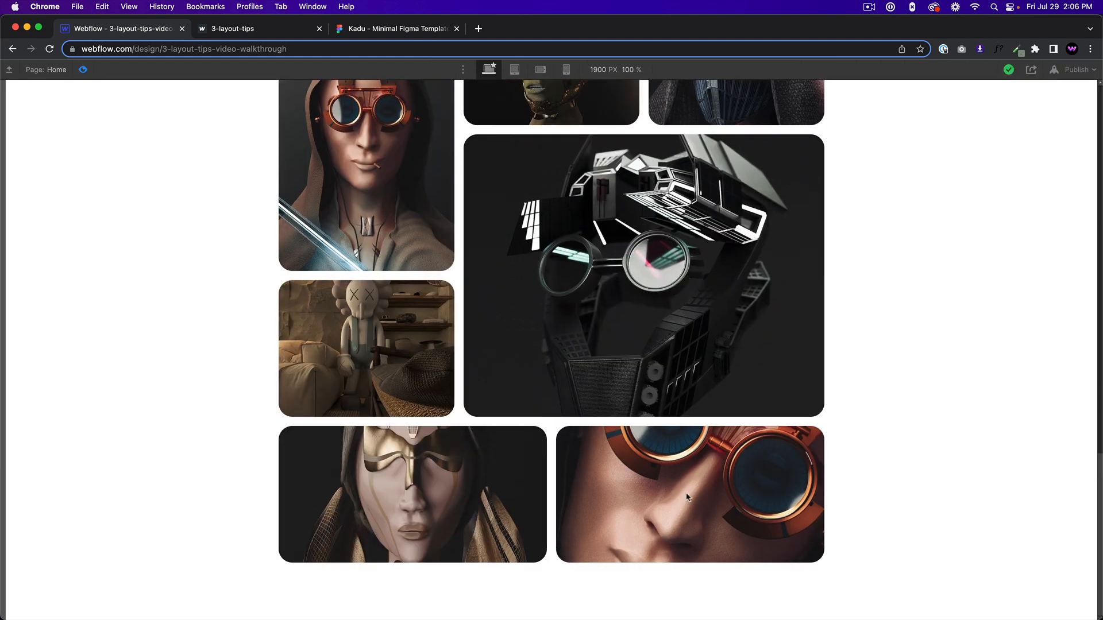
{"action": "left_click", "coordinate": [693, 509]}
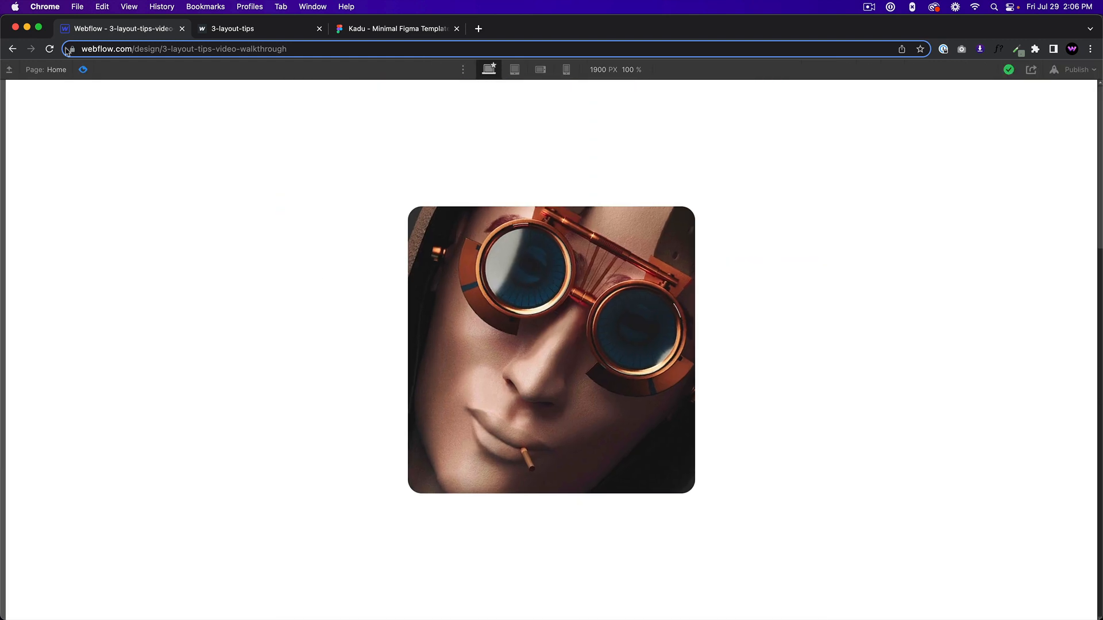
{"action": "key", "text": "super+shift+p"}
Publish the site to its webflow.io staging domain and open the published page.
{"action": "left_click", "coordinate": [937, 69]}
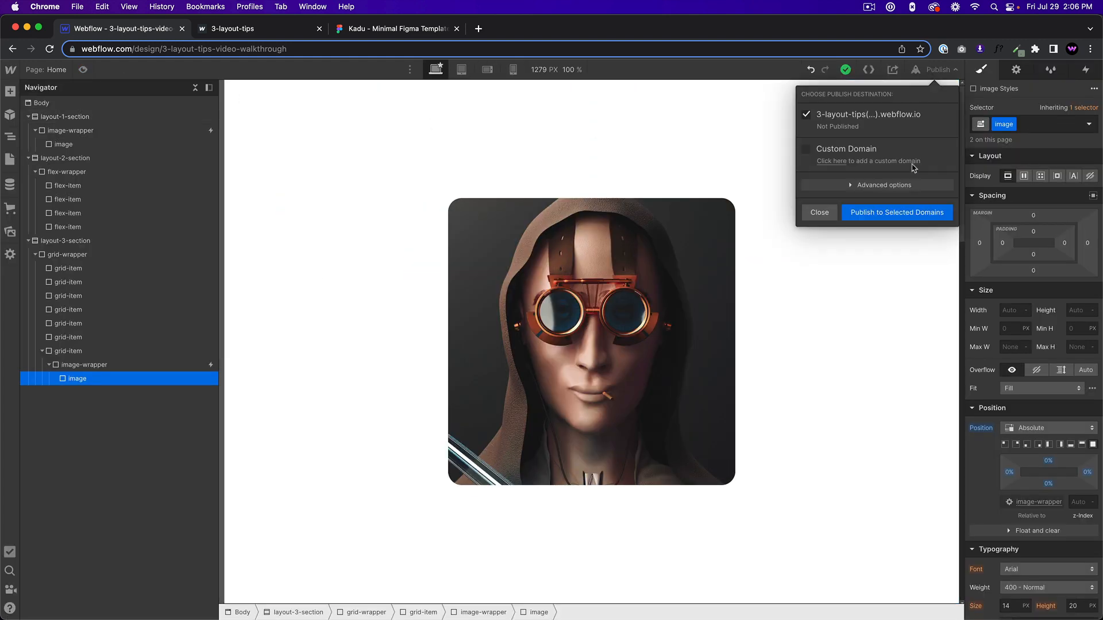
{"action": "left_click", "coordinate": [901, 212]}
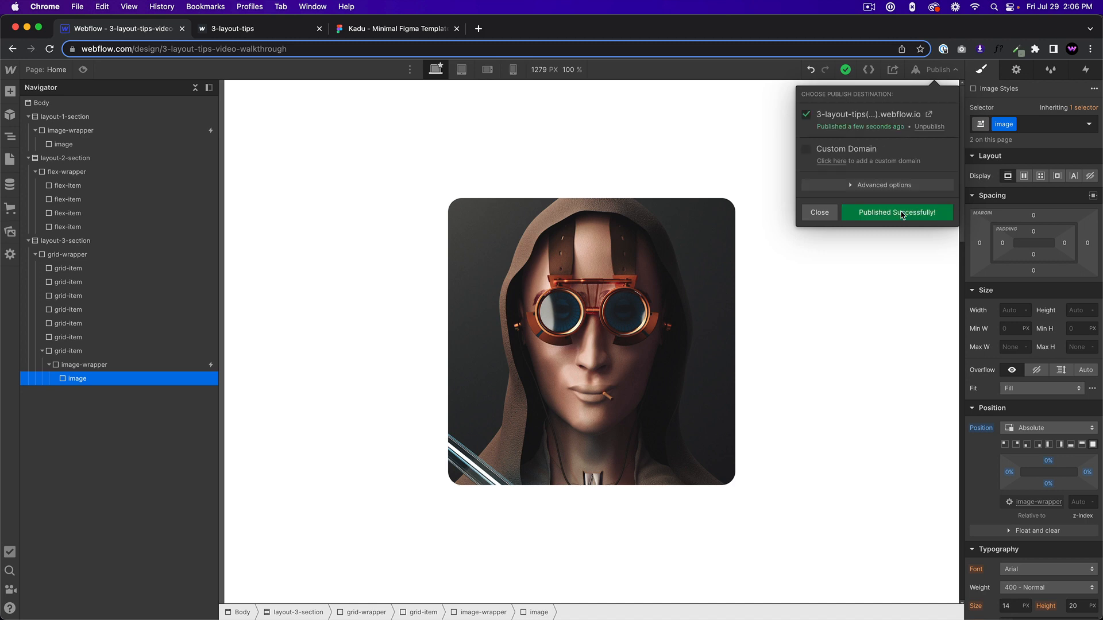
{"action": "left_click", "coordinate": [937, 114]}
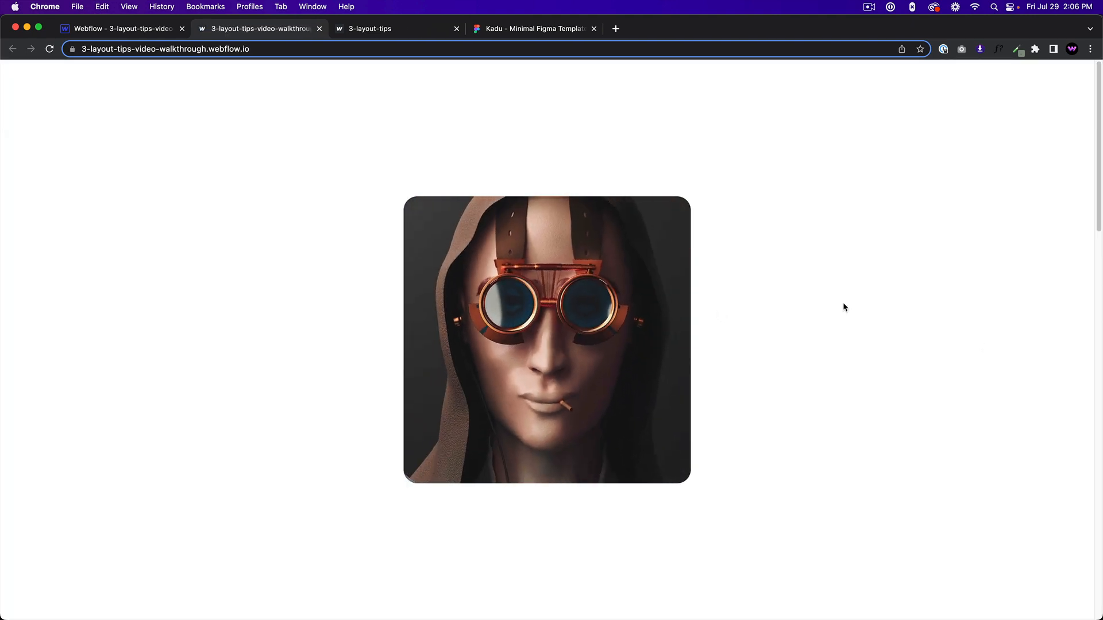
Check the first section's image and the expanding hover effect of the four-image flex row on the published page.
{"action": "scroll", "coordinate": [861, 362], "scroll_direction": "down", "scroll_amount": 10}
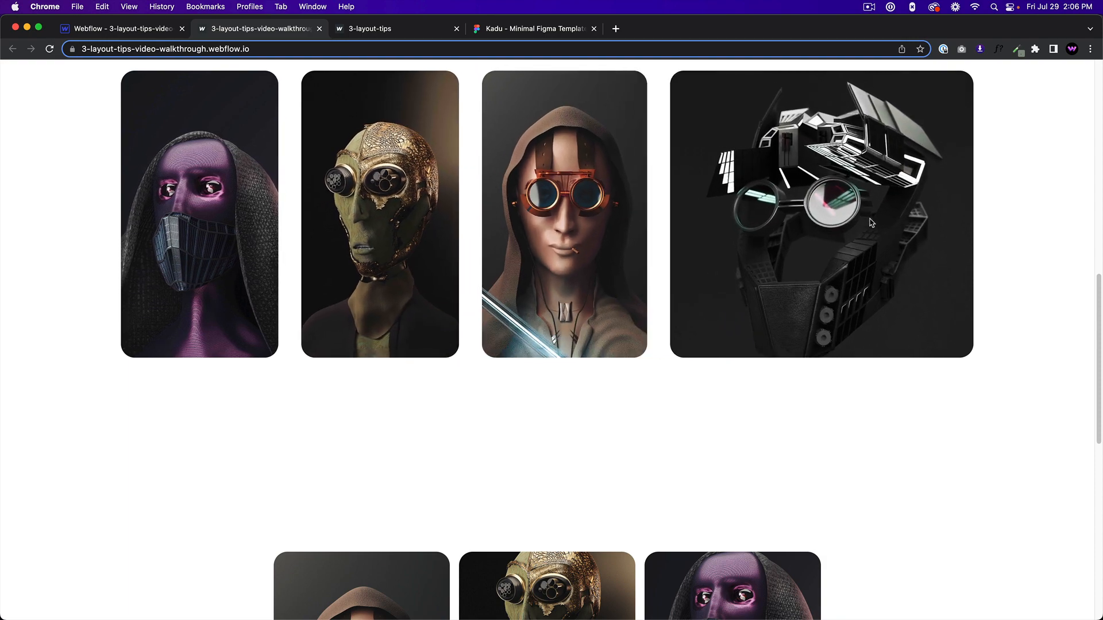
{"action": "scroll", "coordinate": [872, 280], "scroll_direction": "down", "scroll_amount": 3}
{"action": "scroll", "coordinate": [879, 278], "scroll_direction": "down", "scroll_amount": 2}
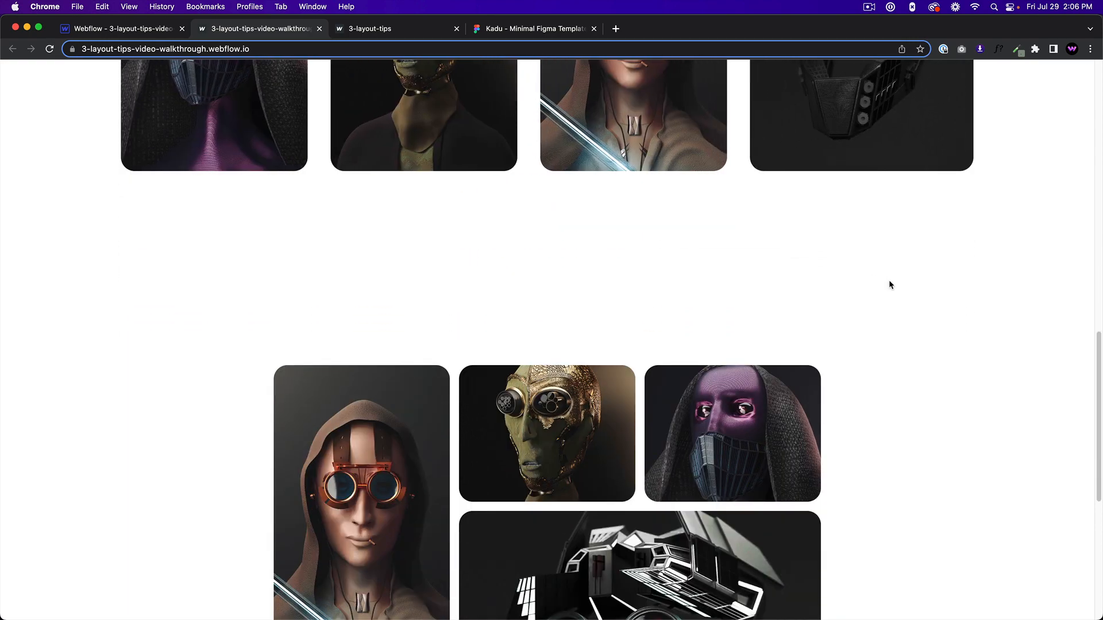
{"action": "scroll", "coordinate": [888, 280], "scroll_direction": "up", "scroll_amount": 5}
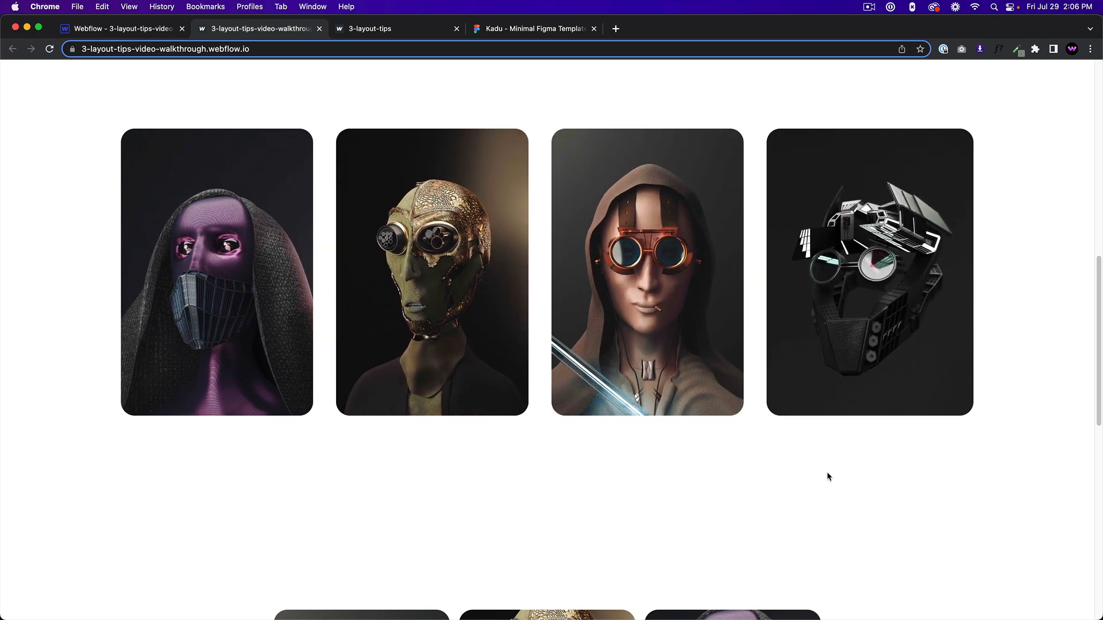
{"action": "scroll", "coordinate": [827, 476], "scroll_direction": "down", "scroll_amount": 4}
{"action": "scroll", "coordinate": [862, 459], "scroll_direction": "down", "scroll_amount": 5}
{"action": "scroll", "coordinate": [907, 442], "scroll_direction": "up", "scroll_amount": 8}
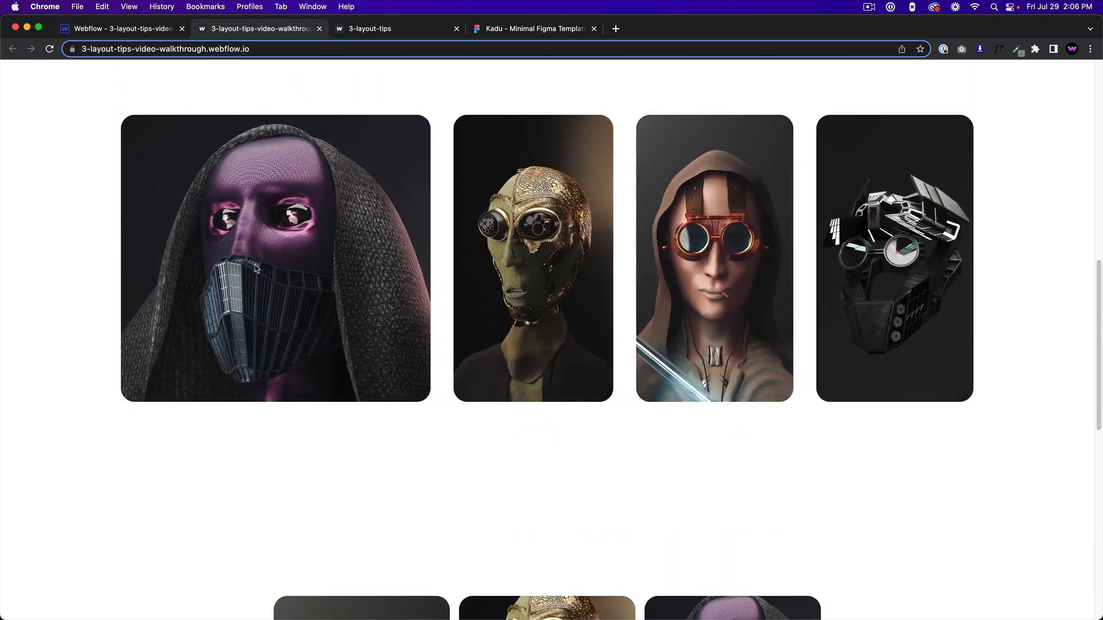
Examine the published image grid through its last row, and return to the first section's image to check its hover zoom.
{"action": "scroll", "coordinate": [906, 503], "scroll_direction": "down", "scroll_amount": 10}
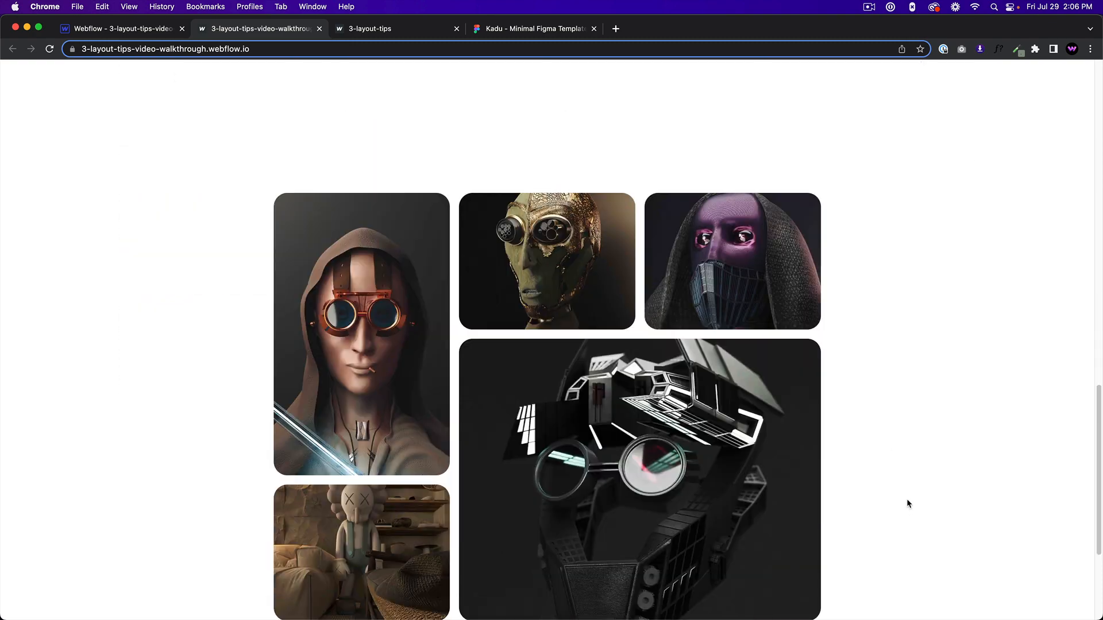
{"action": "scroll", "coordinate": [546, 173], "scroll_direction": "down", "scroll_amount": 2}
{"action": "scroll", "coordinate": [603, 178], "scroll_direction": "up", "scroll_amount": 4}
{"action": "scroll", "coordinate": [660, 187], "scroll_direction": "down", "scroll_amount": 2}
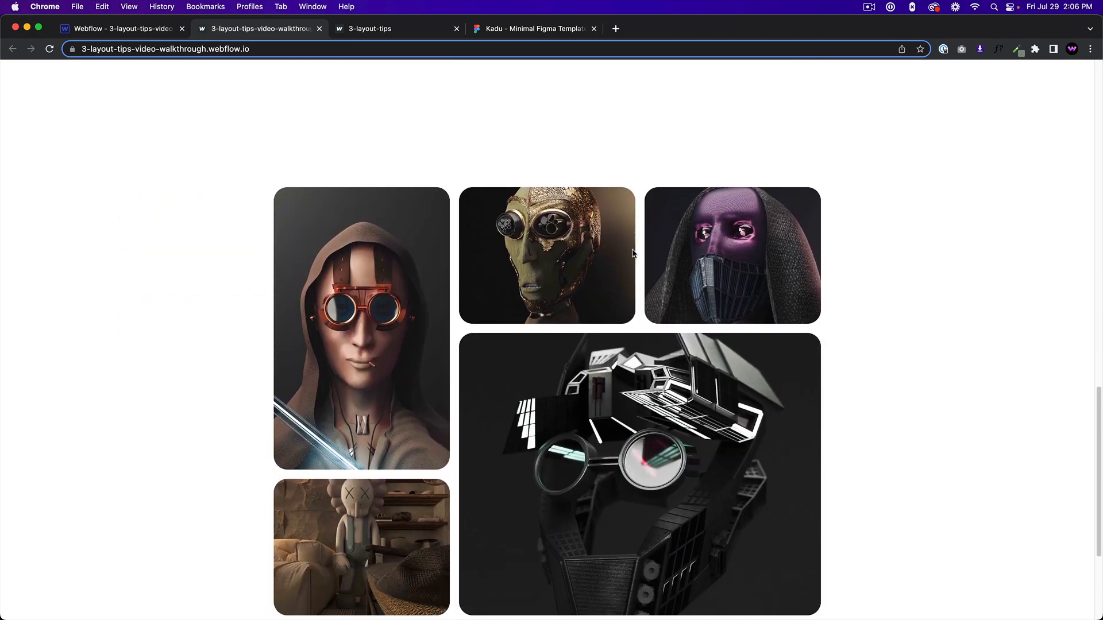
{"action": "scroll", "coordinate": [575, 511], "scroll_direction": "down", "scroll_amount": 3}
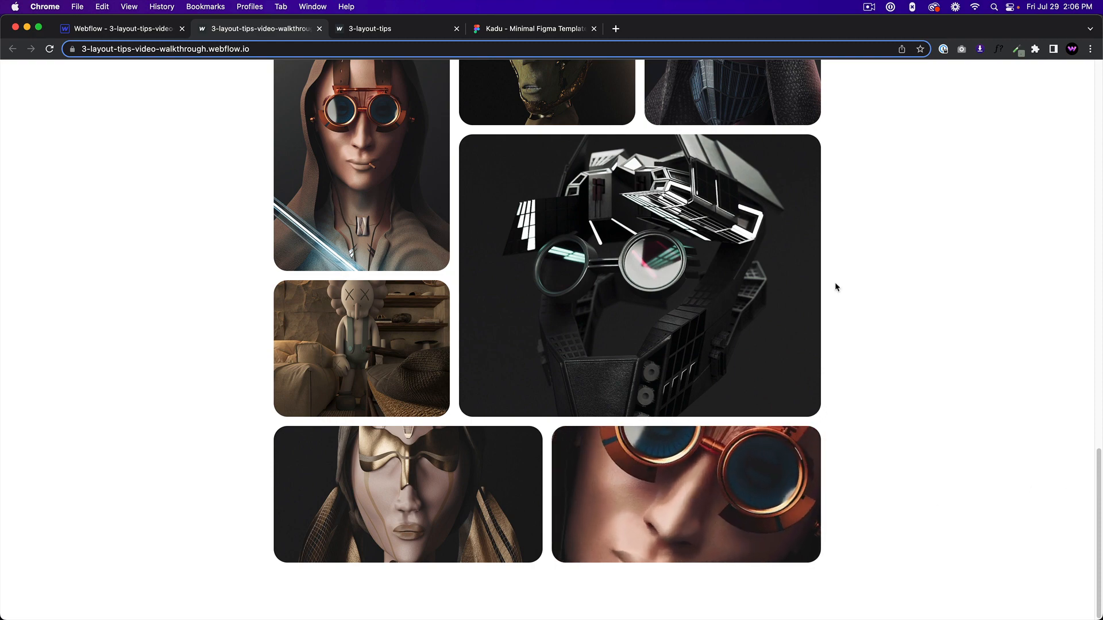
{"action": "scroll", "coordinate": [836, 283], "scroll_direction": "up", "scroll_amount": 20}
{"action": "scroll", "coordinate": [781, 275], "scroll_direction": "up", "scroll_amount": 2}
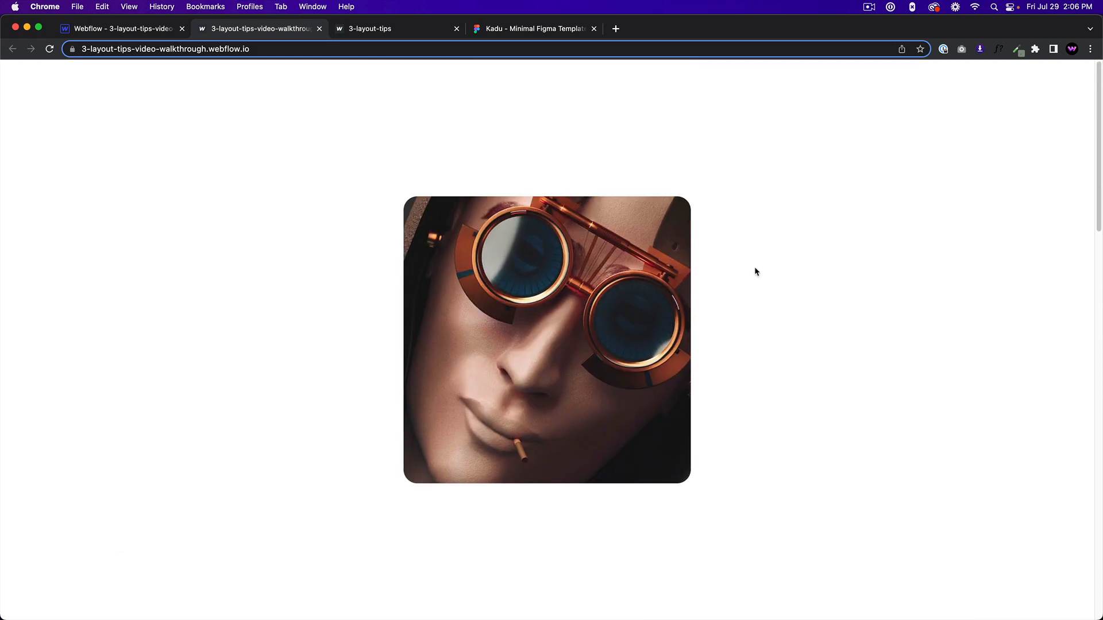